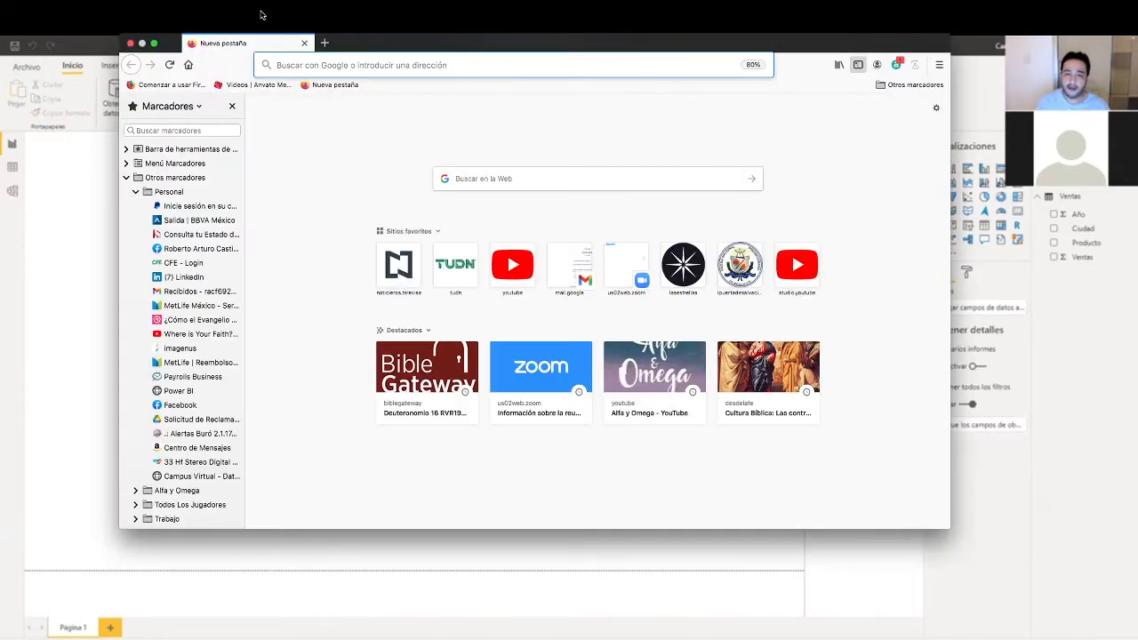
Close the browser window and, for an Excel import, browse to DSILatam > Data Science Institute > Cursos Presenciales y Online > 09 OnLine Análisis y Visualización con Power BI
key("super+w")
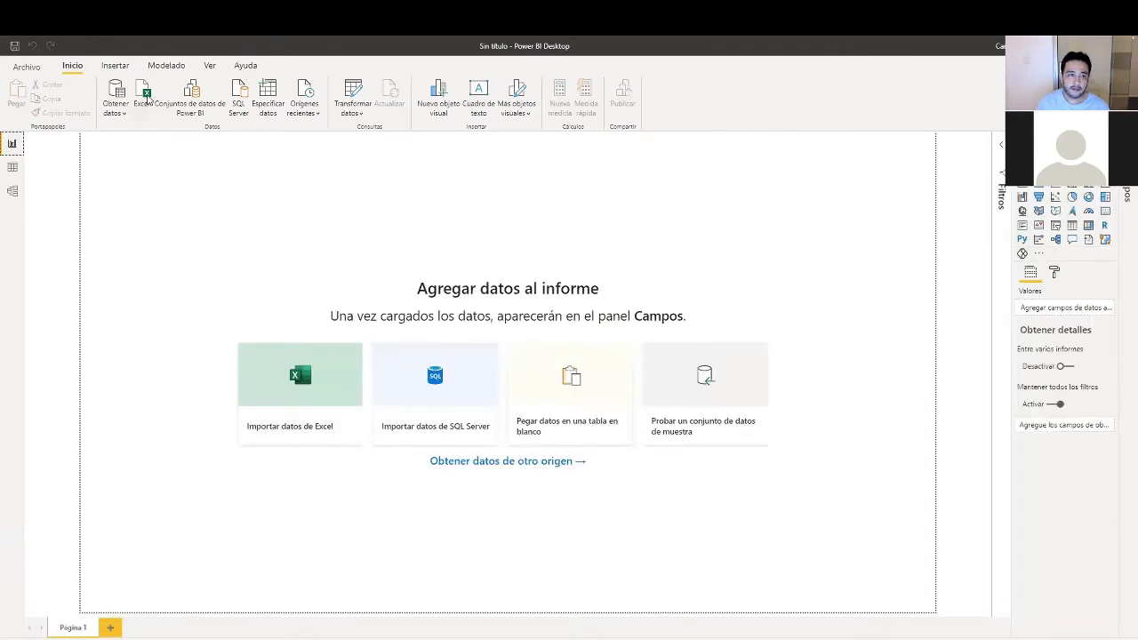
left_click(147, 95)
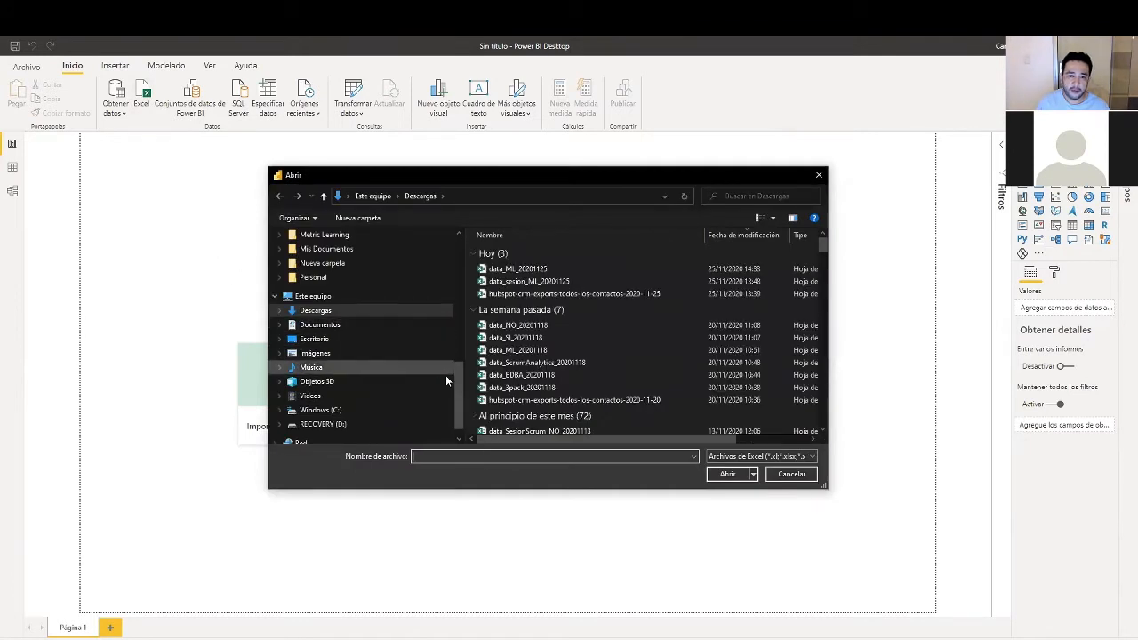
scroll(454, 384, "up", 5)
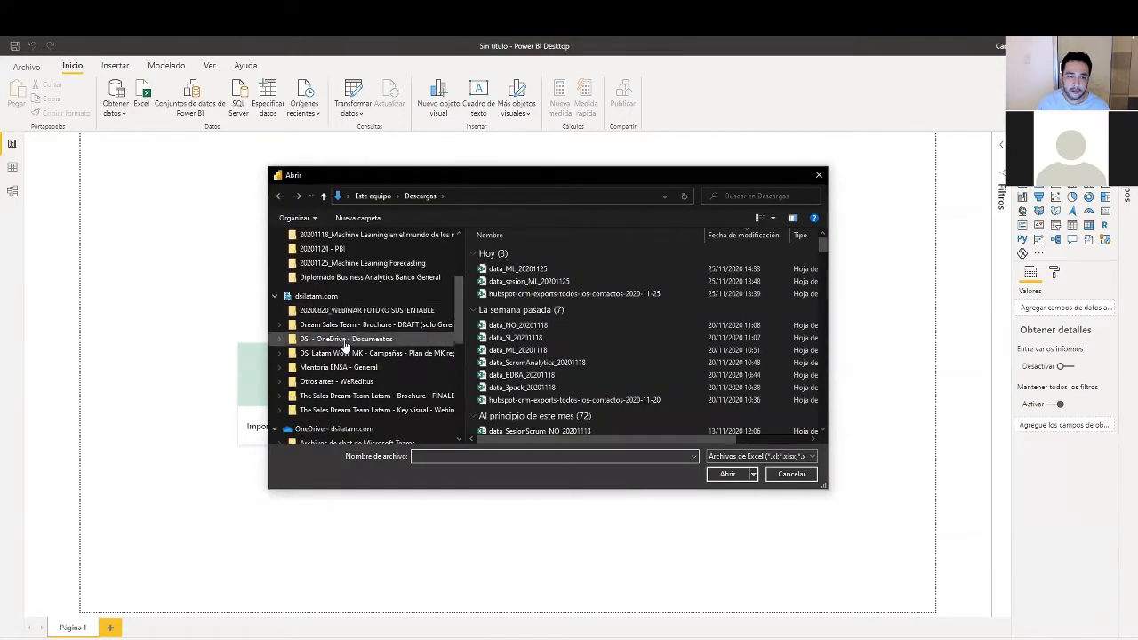
left_click(349, 340)
double_click(523, 251)
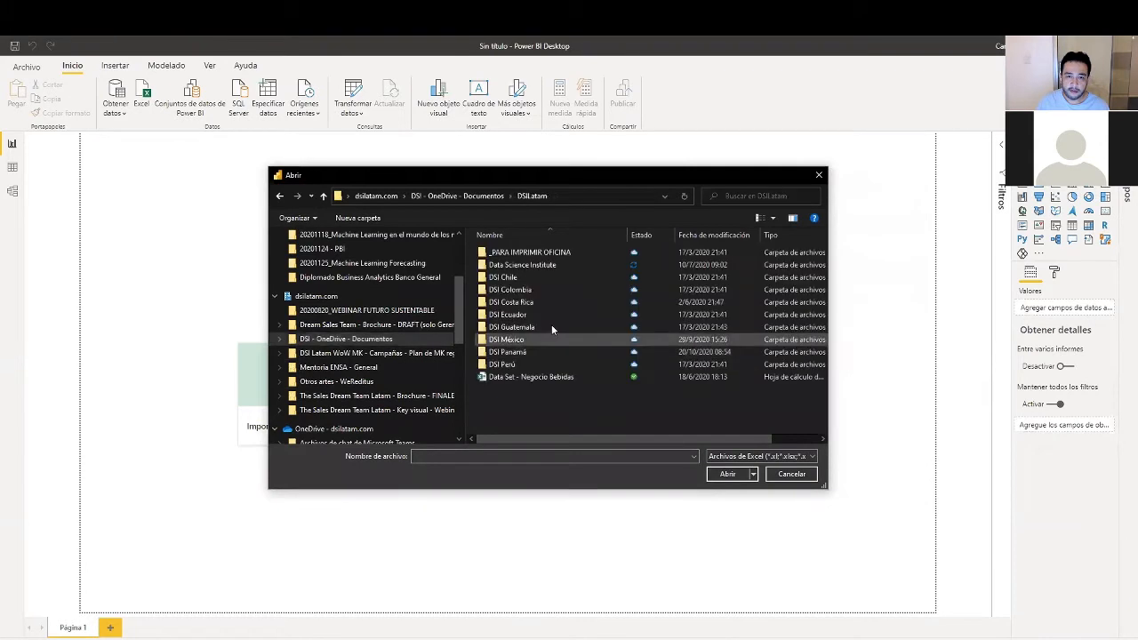
double_click(557, 266)
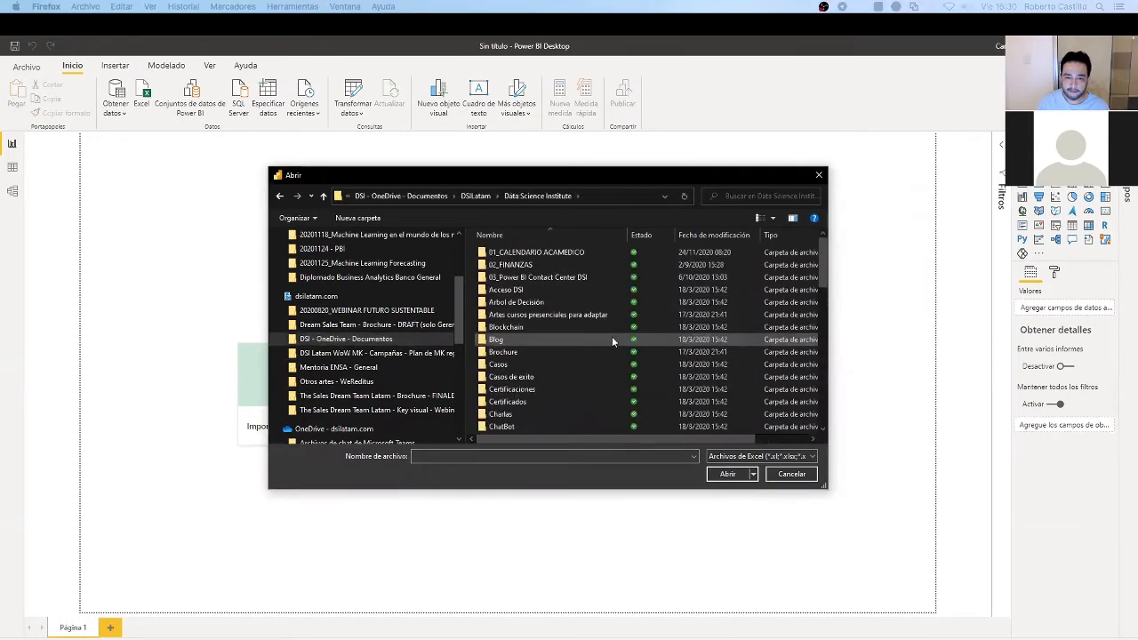
scroll(612, 336, "down", 4)
double_click(591, 327)
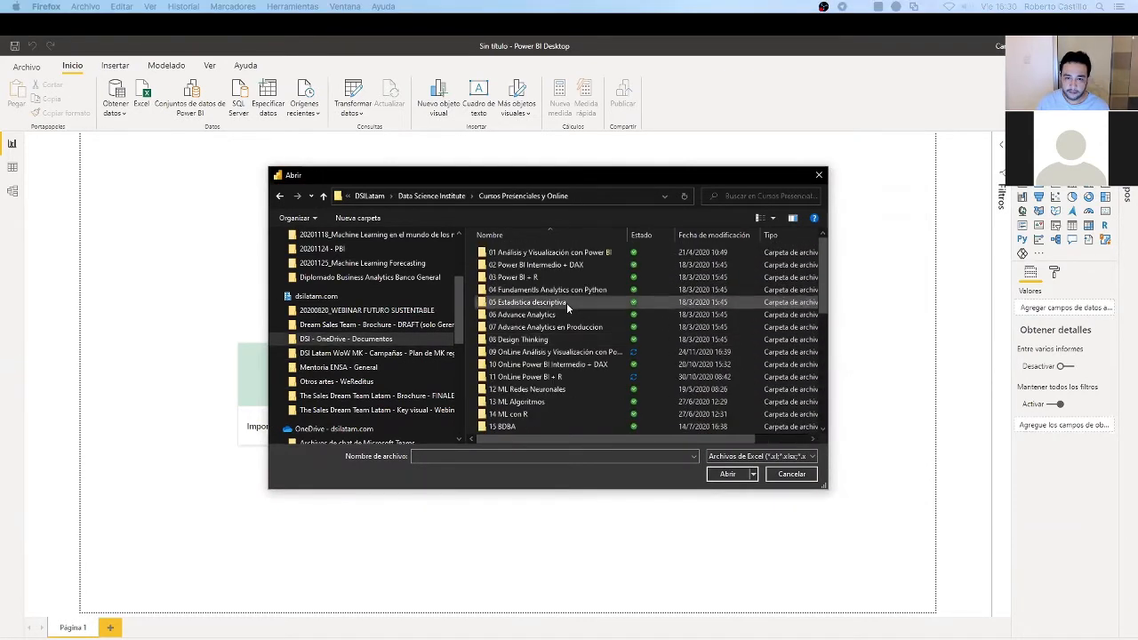
double_click(588, 353)
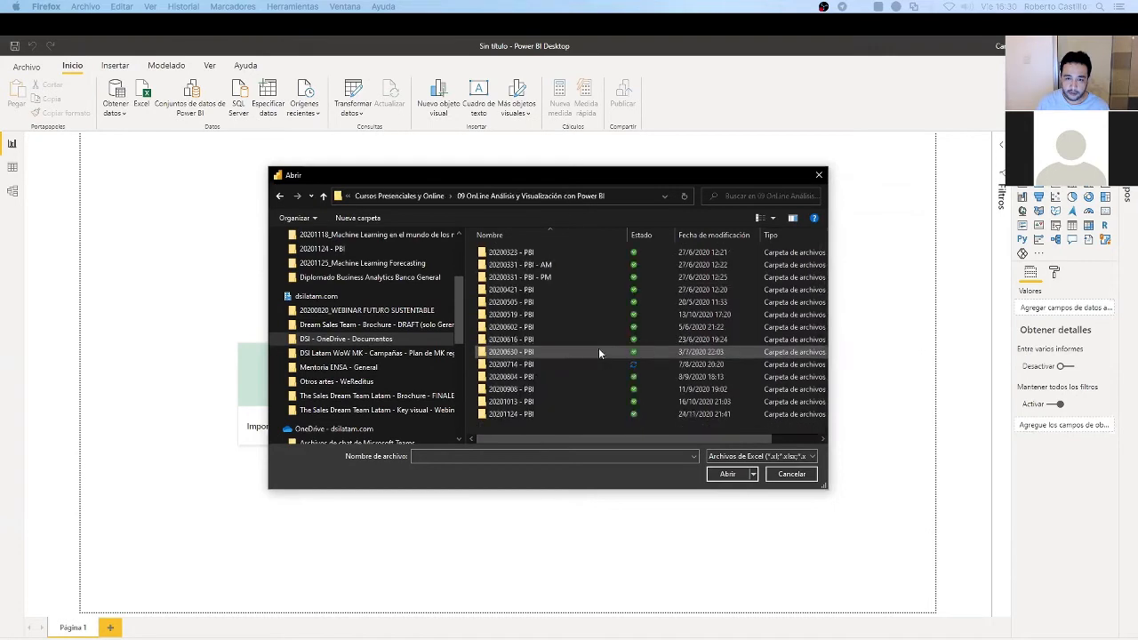
Open the Data Set - Negocio Bebidas workbook from the 20201124 - PBI folder and select its Ventas table for import
scroll(525, 405, "right", 1)
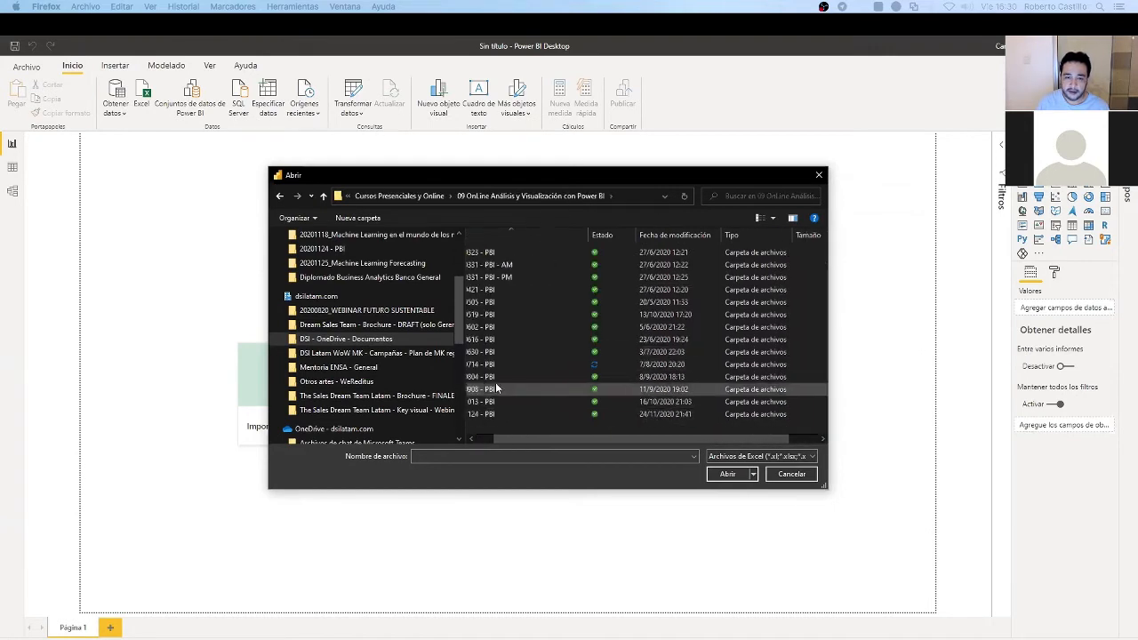
scroll(495, 383, "left", 2)
double_click(528, 415)
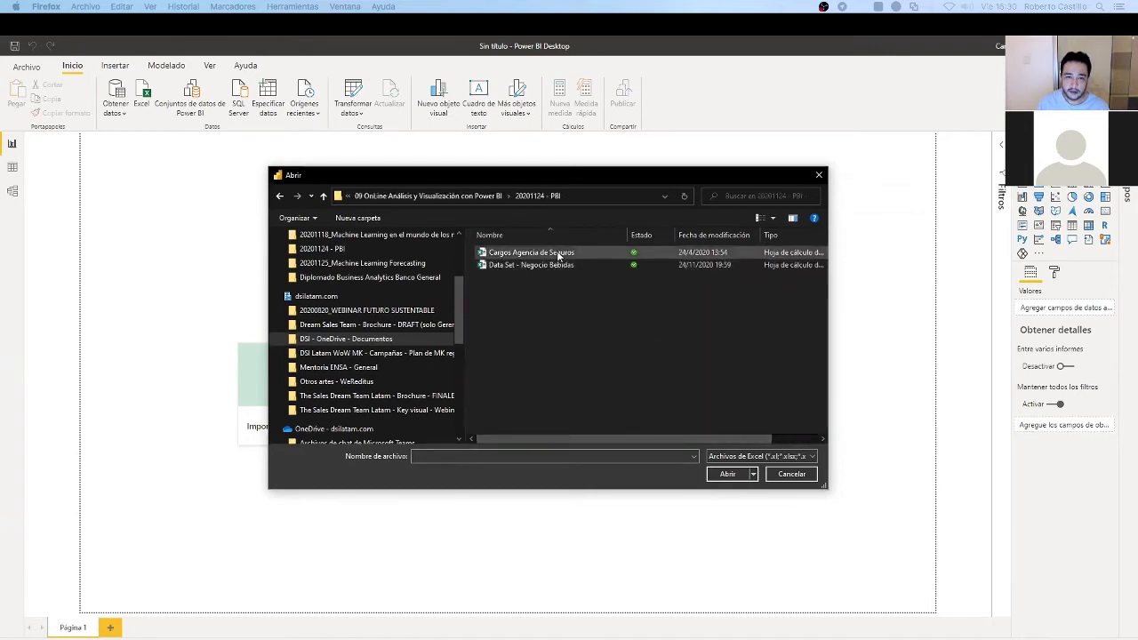
left_click(525, 265)
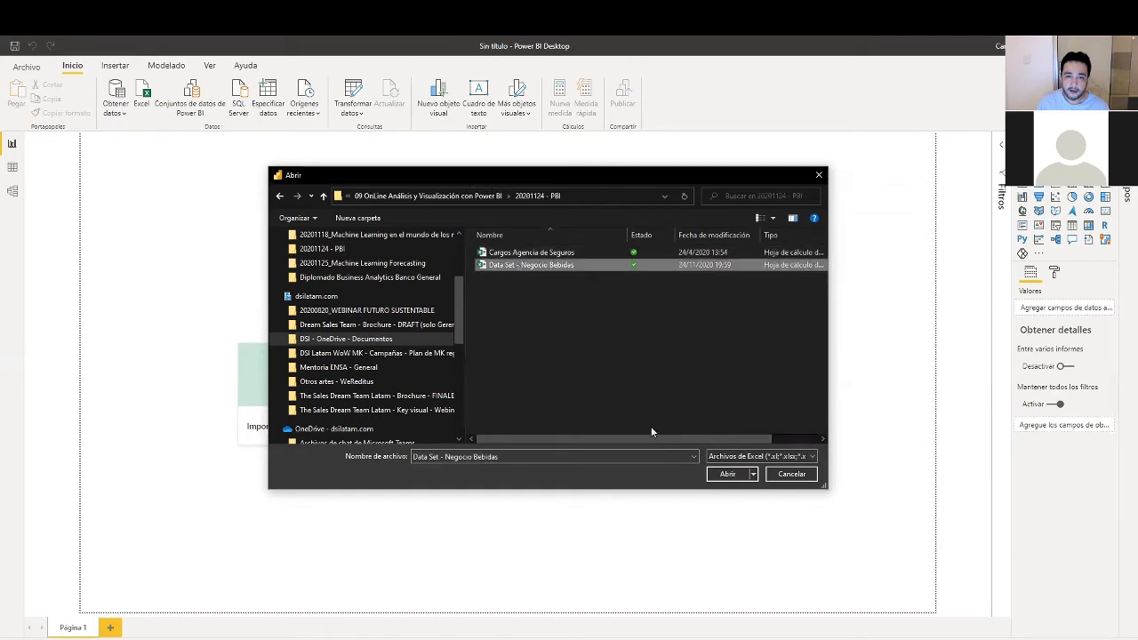
left_click(727, 474)
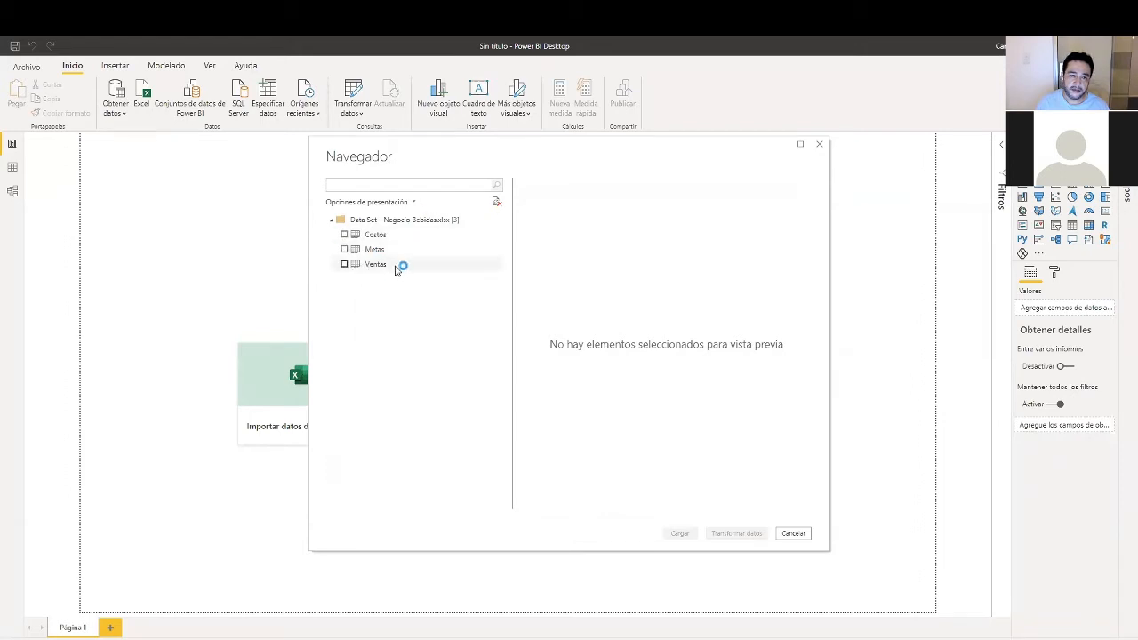
left_click(396, 267)
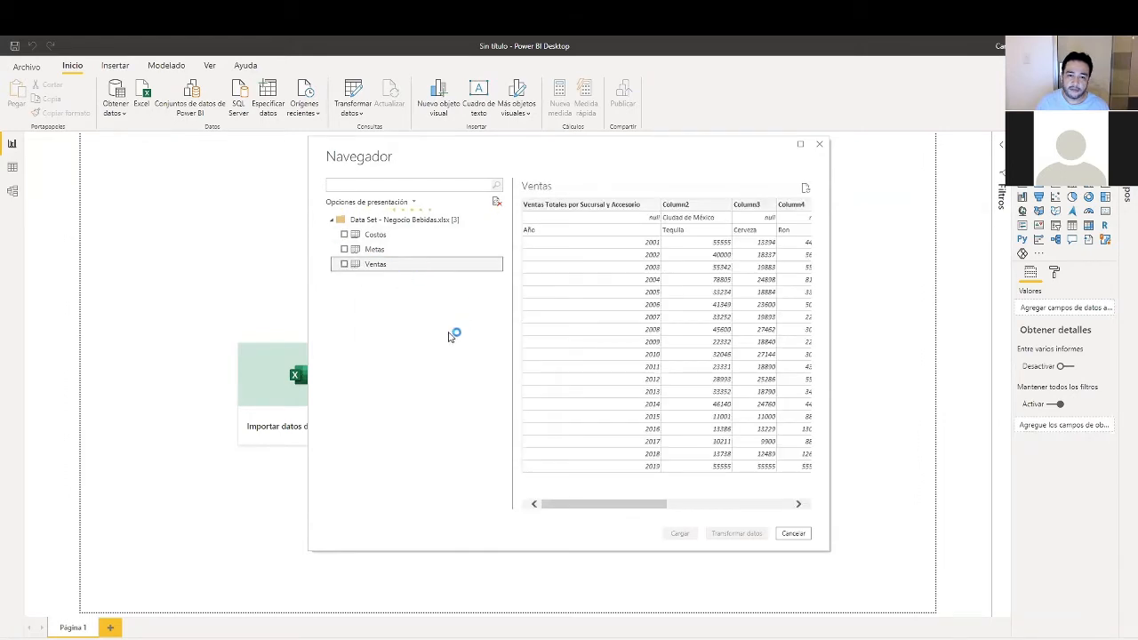
left_click(344, 265)
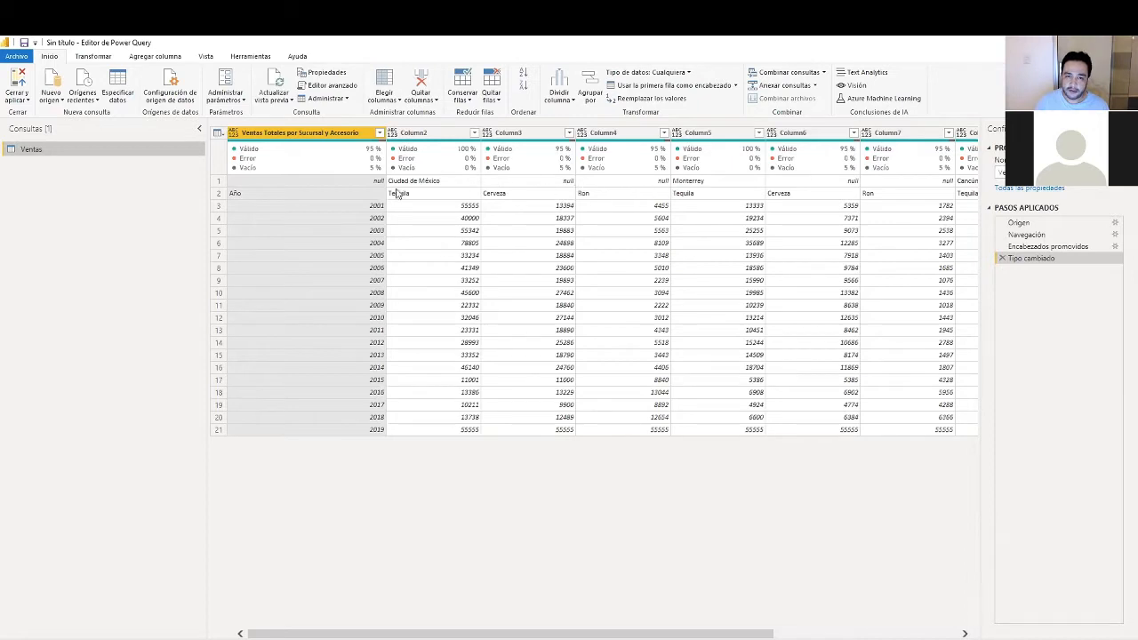
Transpose the Ventas table so that its rows become columns
left_click(451, 184)
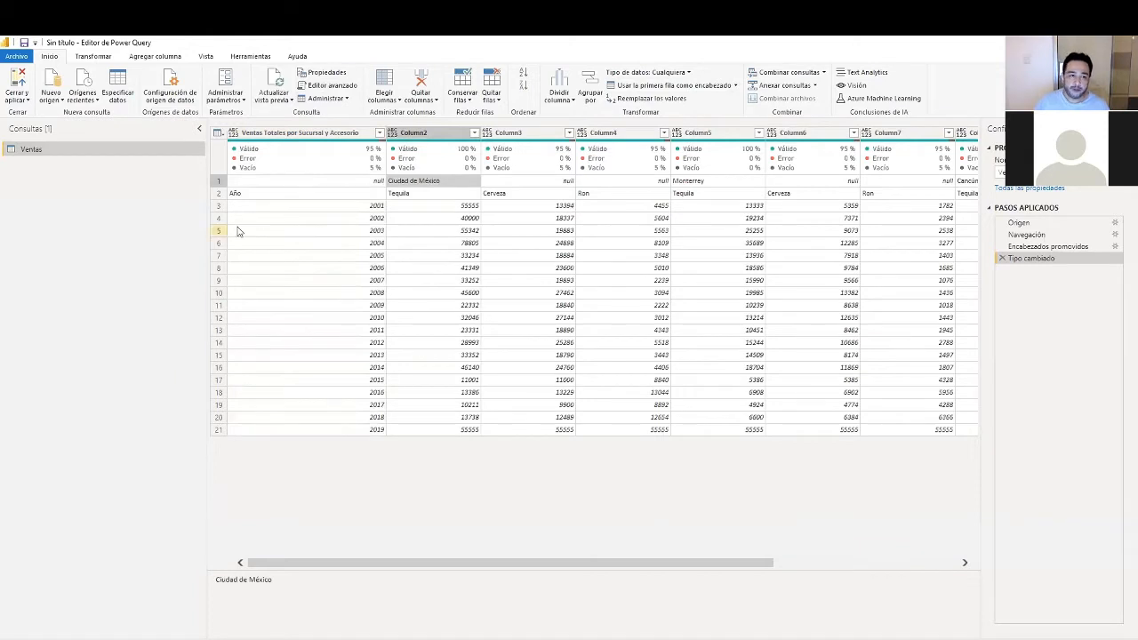
left_click(301, 133)
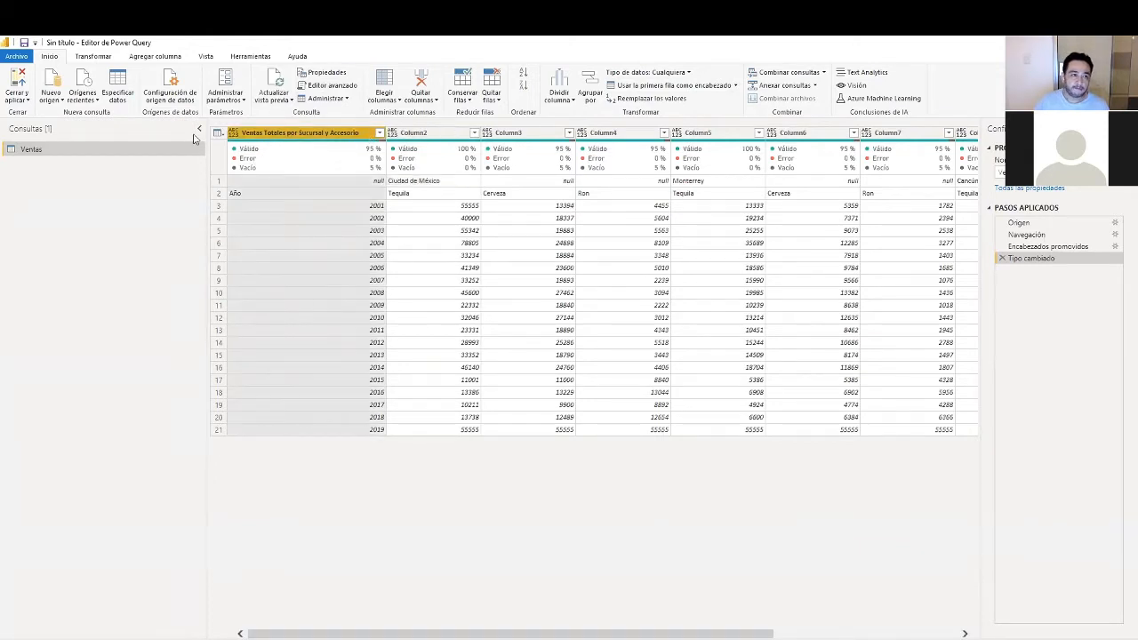
left_click(90, 59)
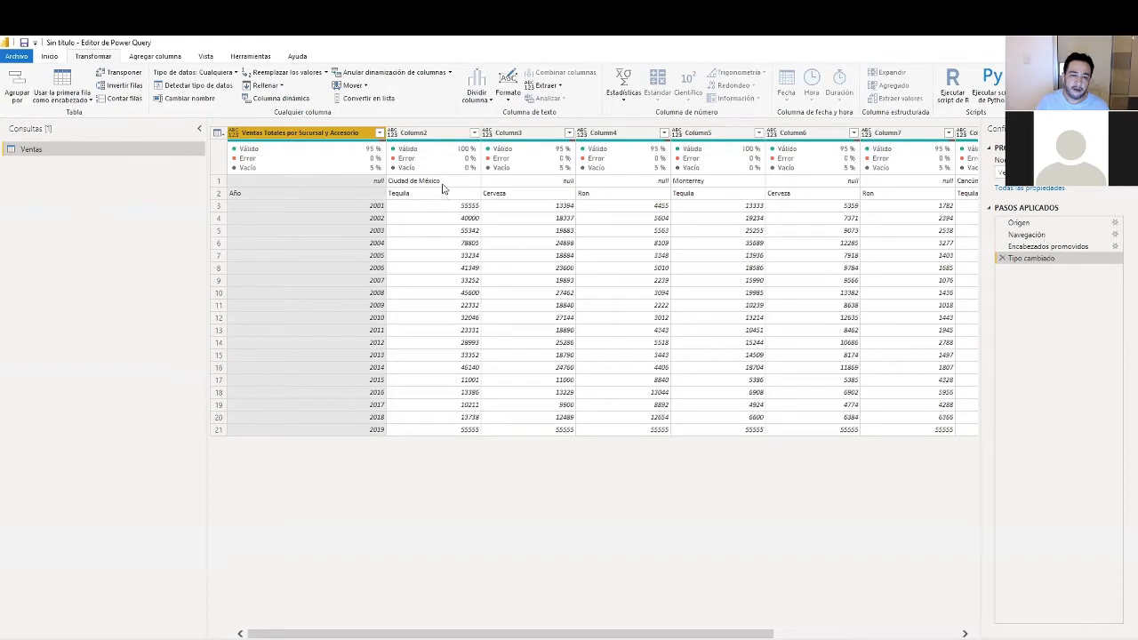
left_click(124, 74)
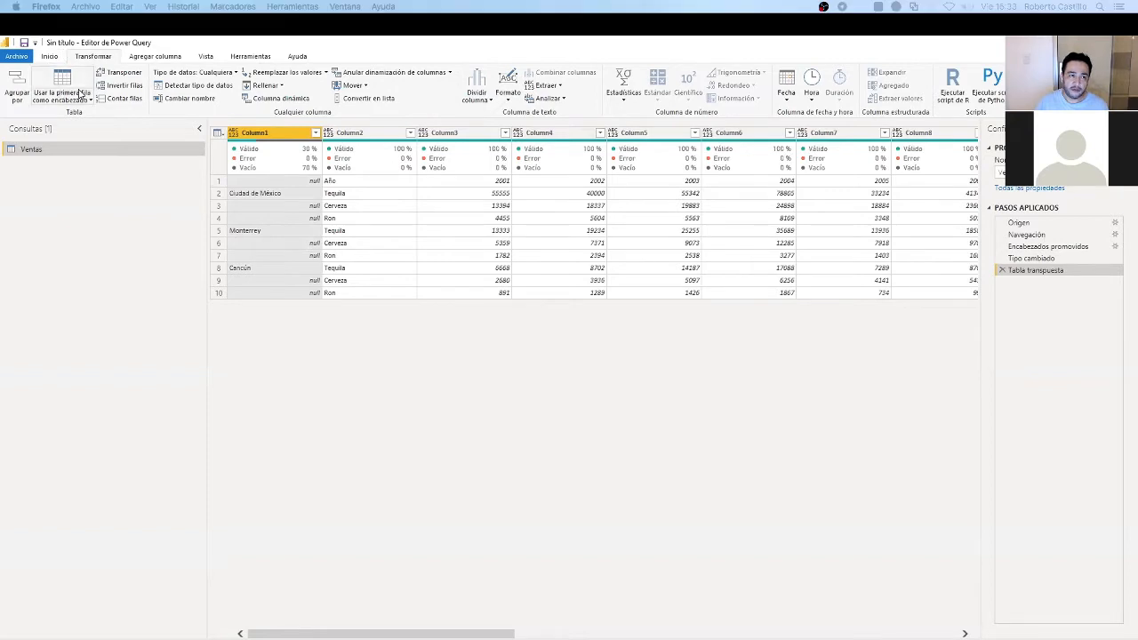
Use the table's first row as headers and fill the empty city cells in the first column downward
left_click(218, 133)
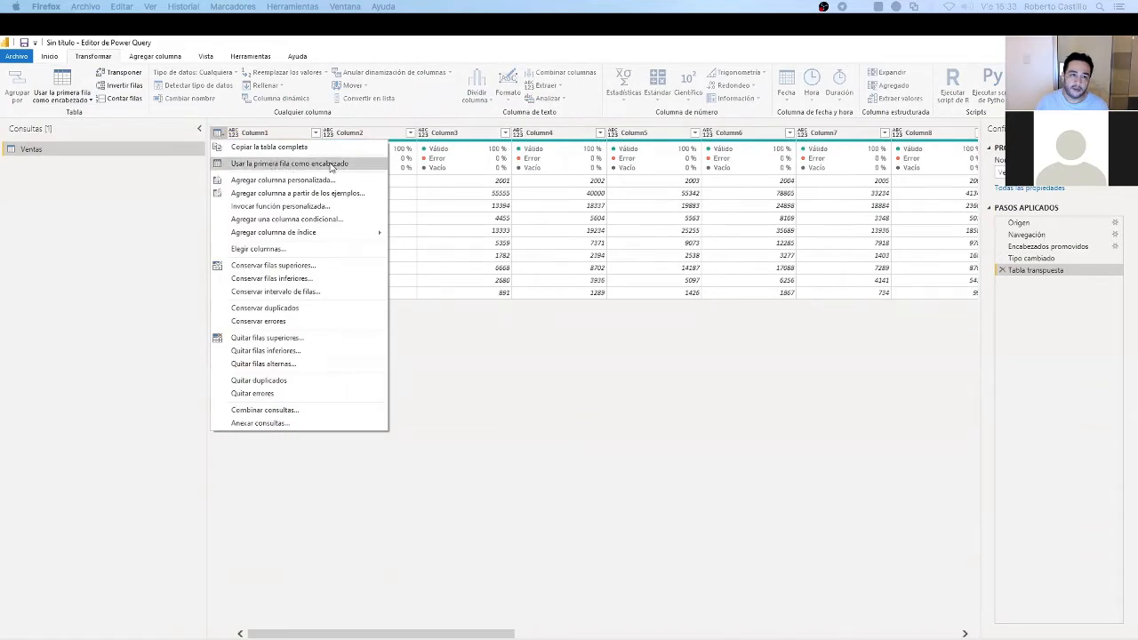
left_click(331, 165)
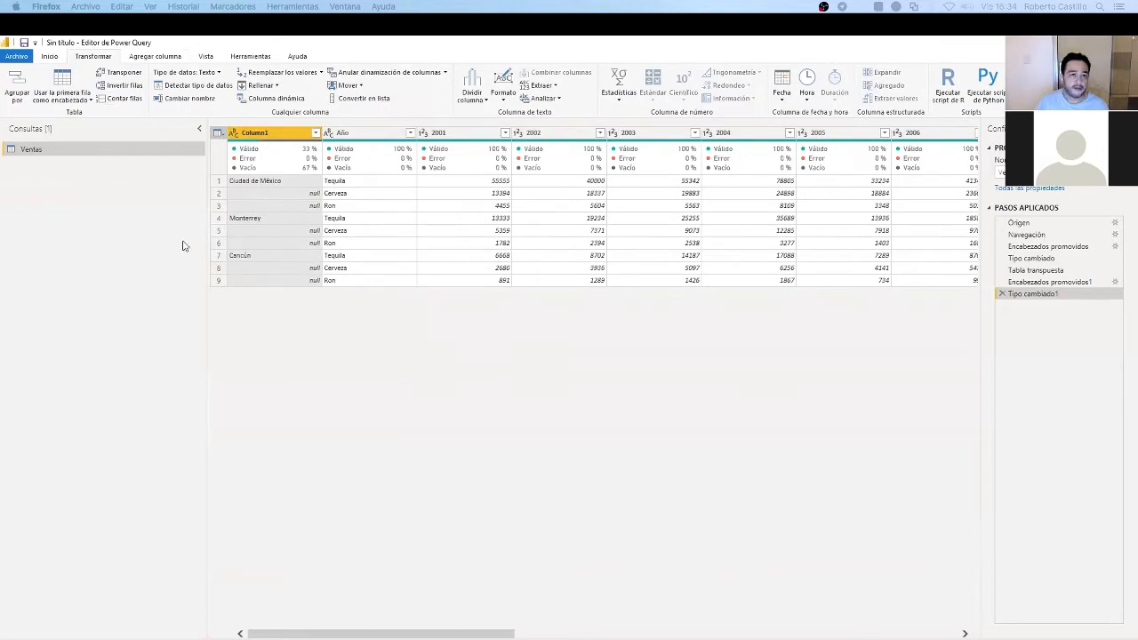
left_click(276, 85)
left_click(262, 104)
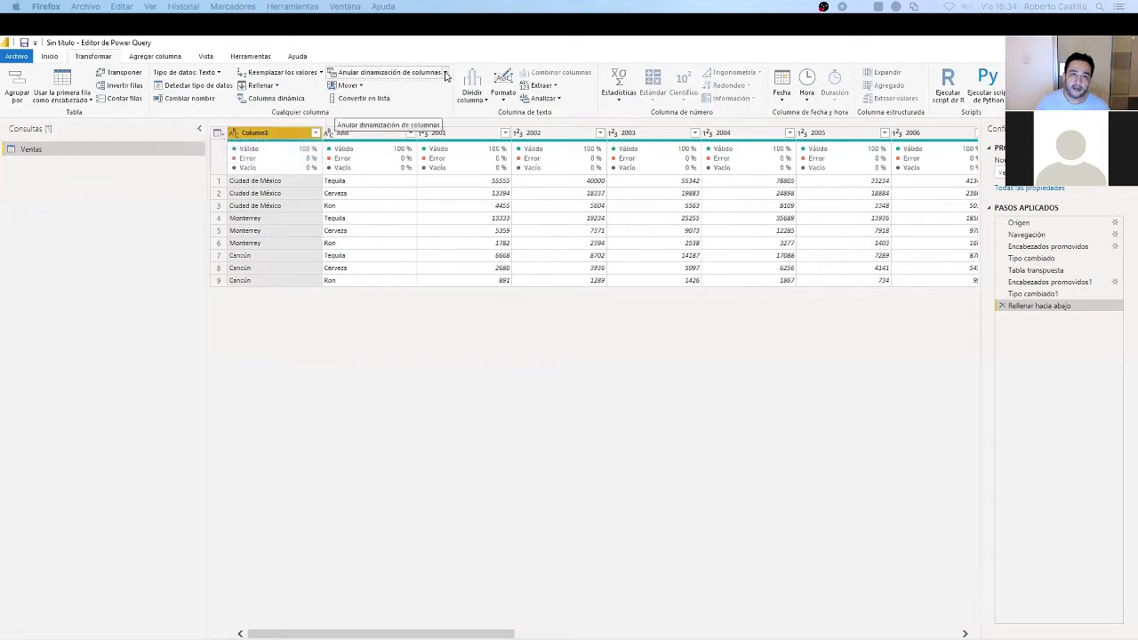
Unpivot all the year columns by unpivoting every column other than Column1 and Año
left_click(453, 135)
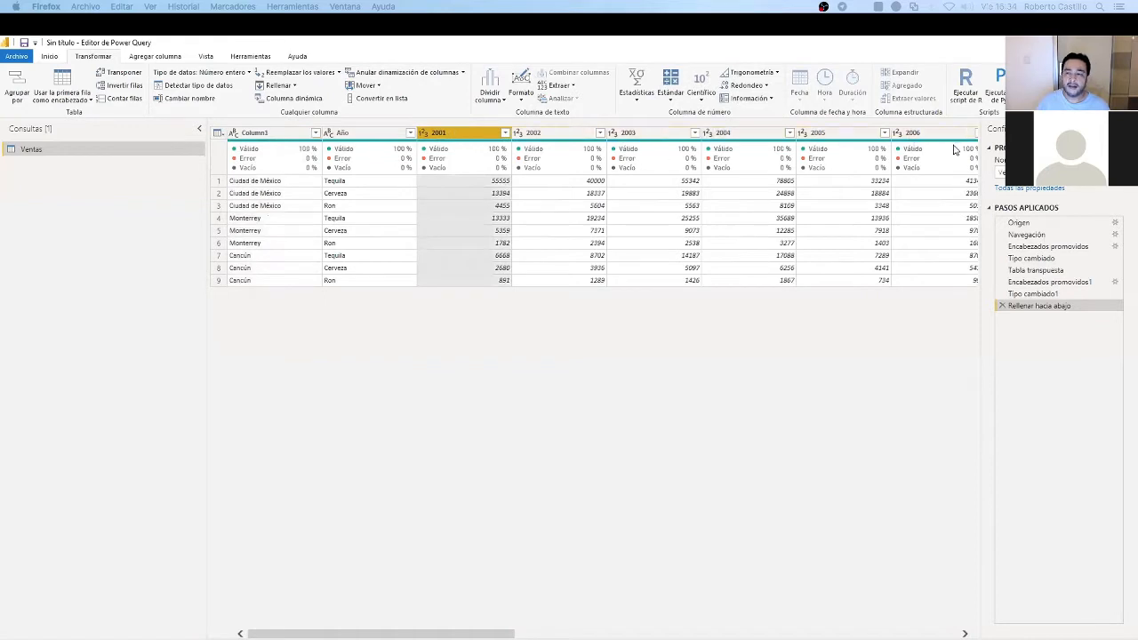
left_click(257, 135)
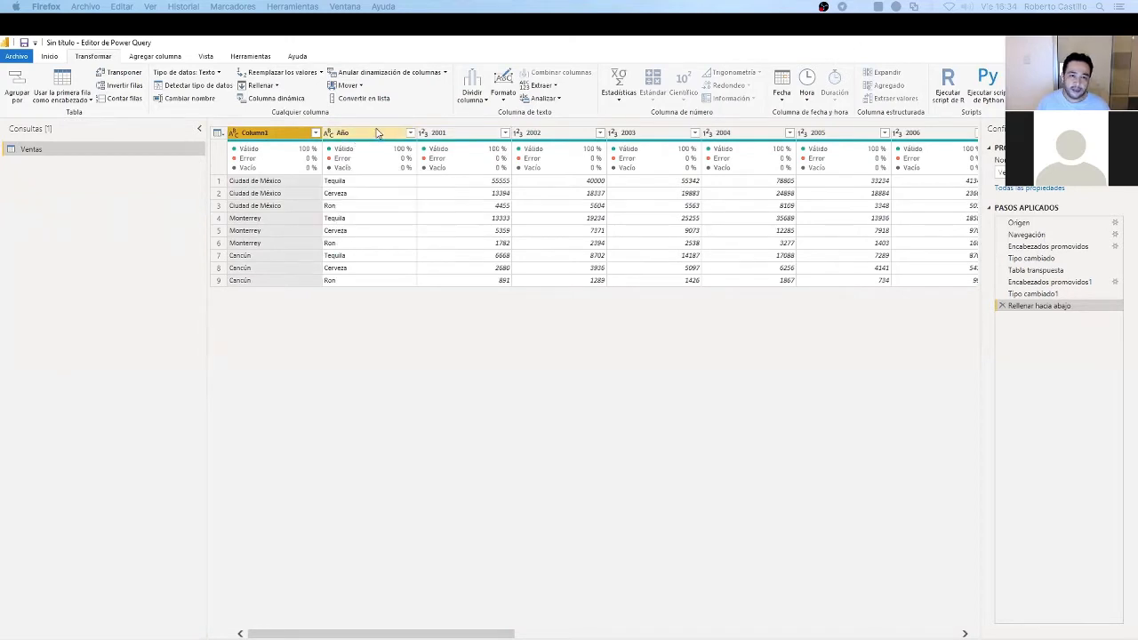
left_click(343, 133, "ctrl")
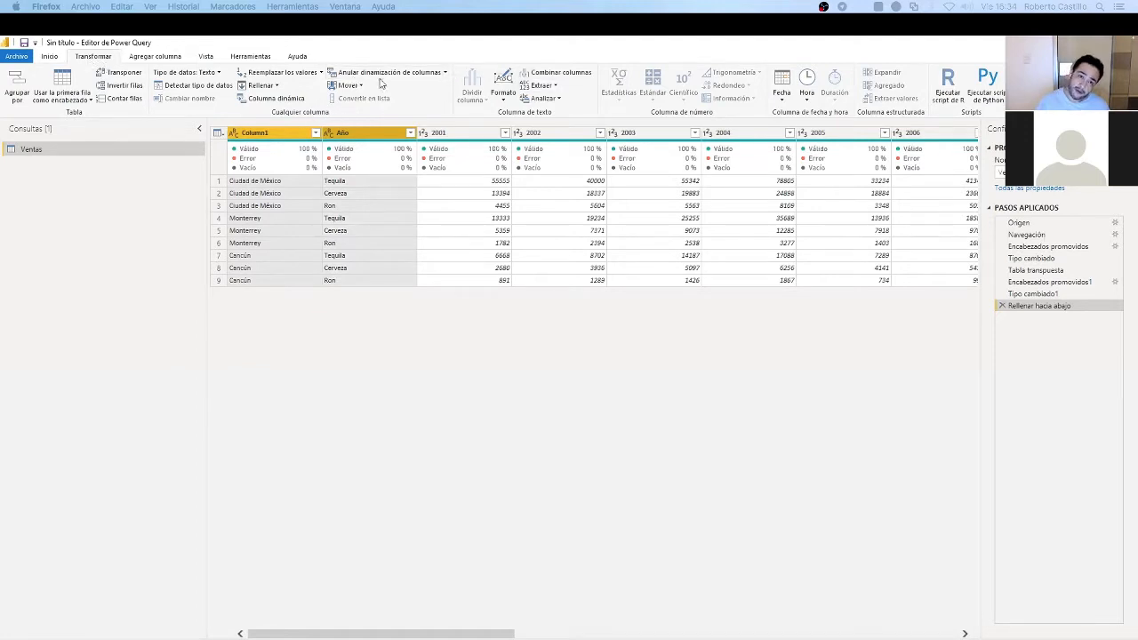
left_click(446, 74)
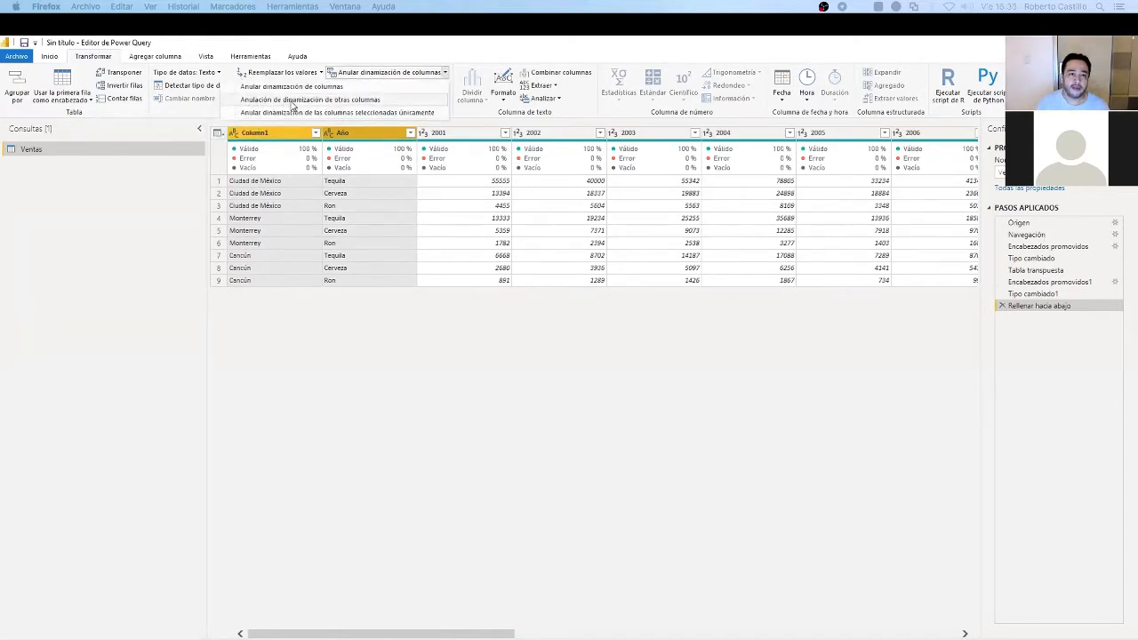
left_click(360, 100)
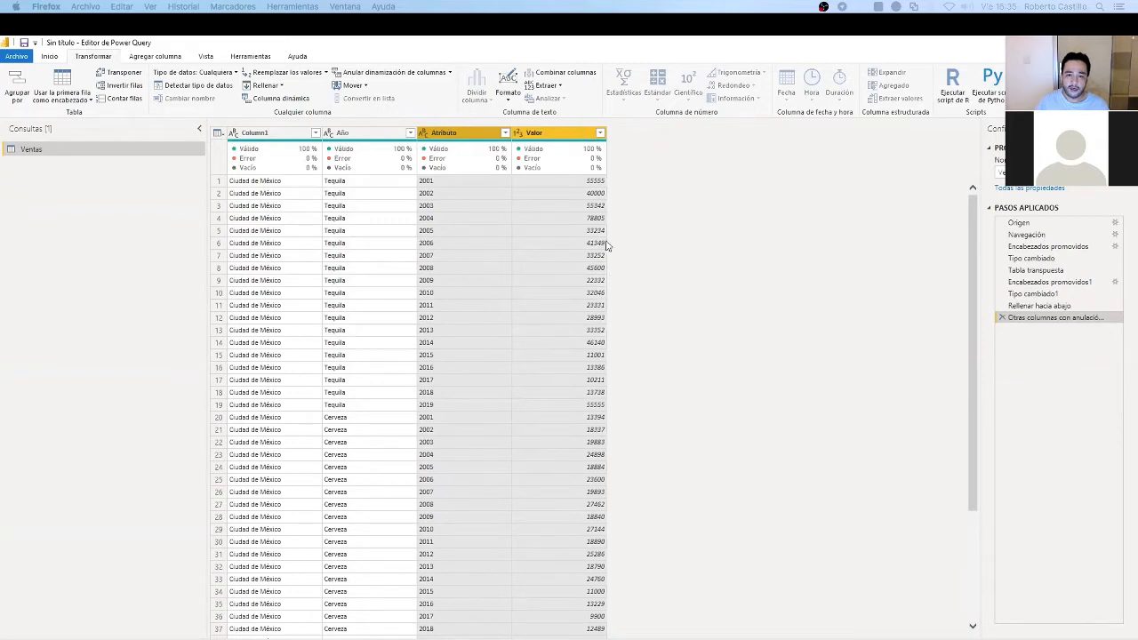
Rename the city column as Ciudad and the column listing the drinks as Producto
left_click(264, 135)
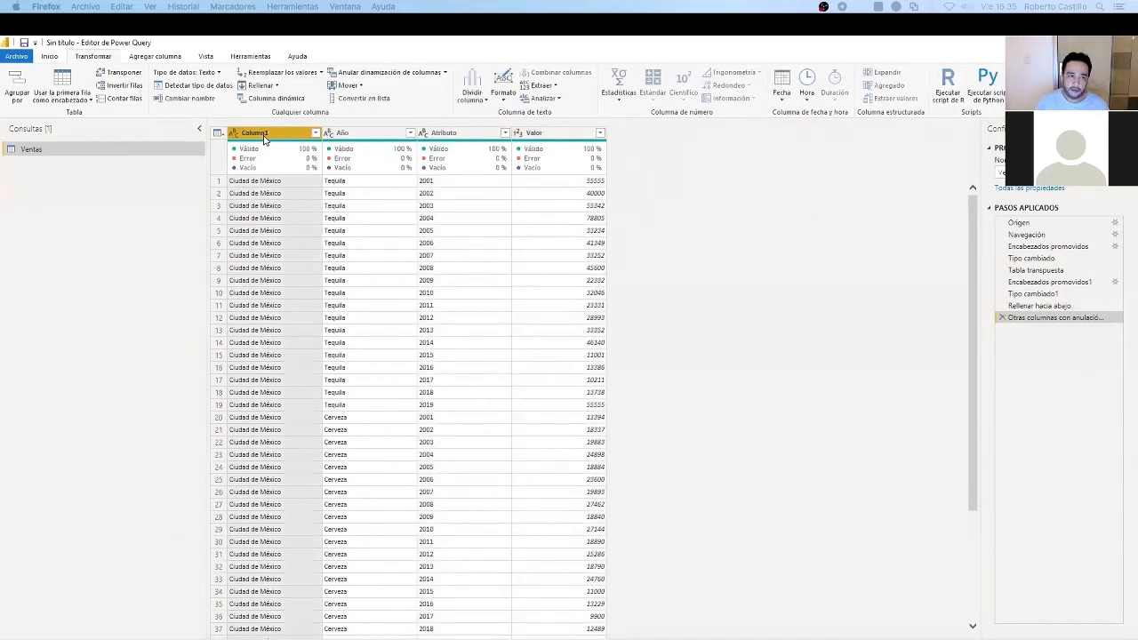
double_click(295, 132)
type("C")
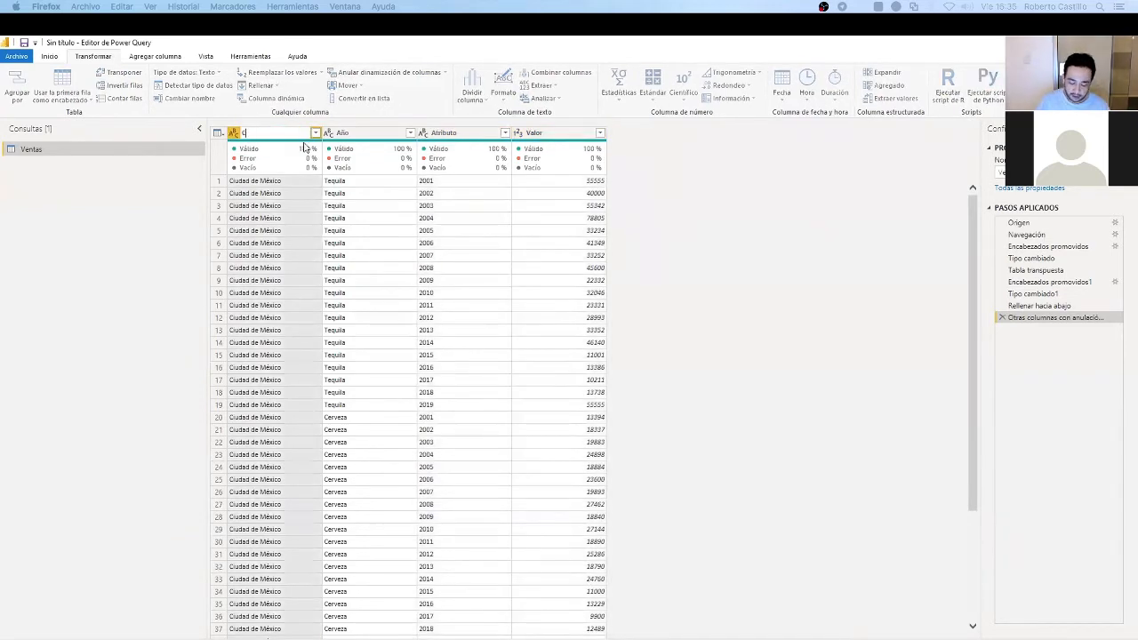
type("iudad")
key("Tab")
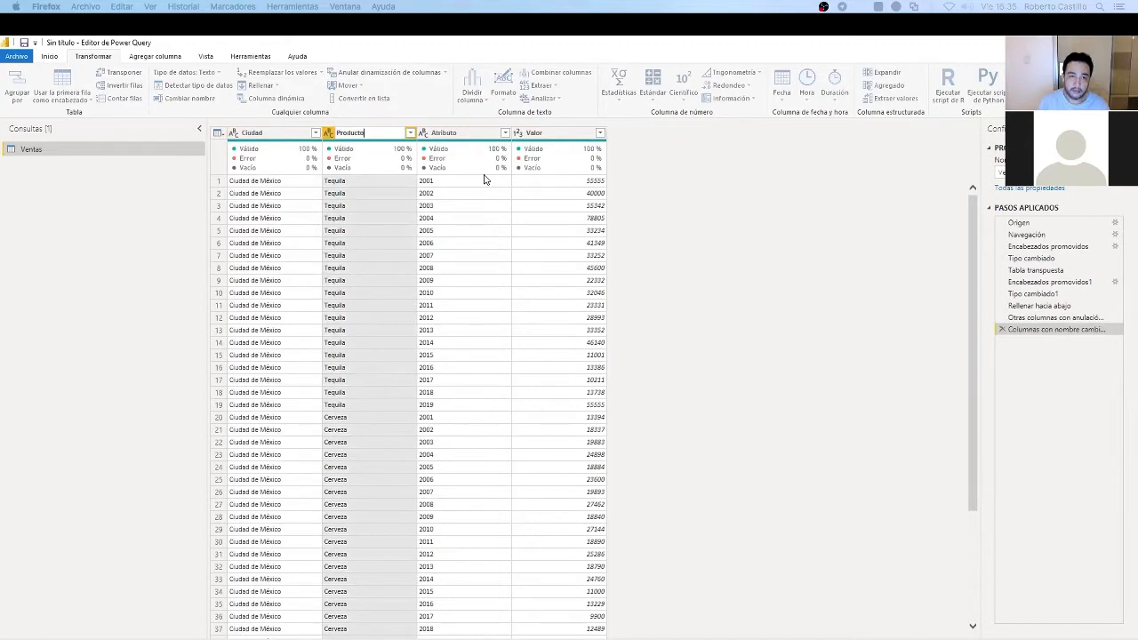
key("Return")
Rename the Atributo column as Año and set its data type to whole number (Número entero)
left_click(427, 142)
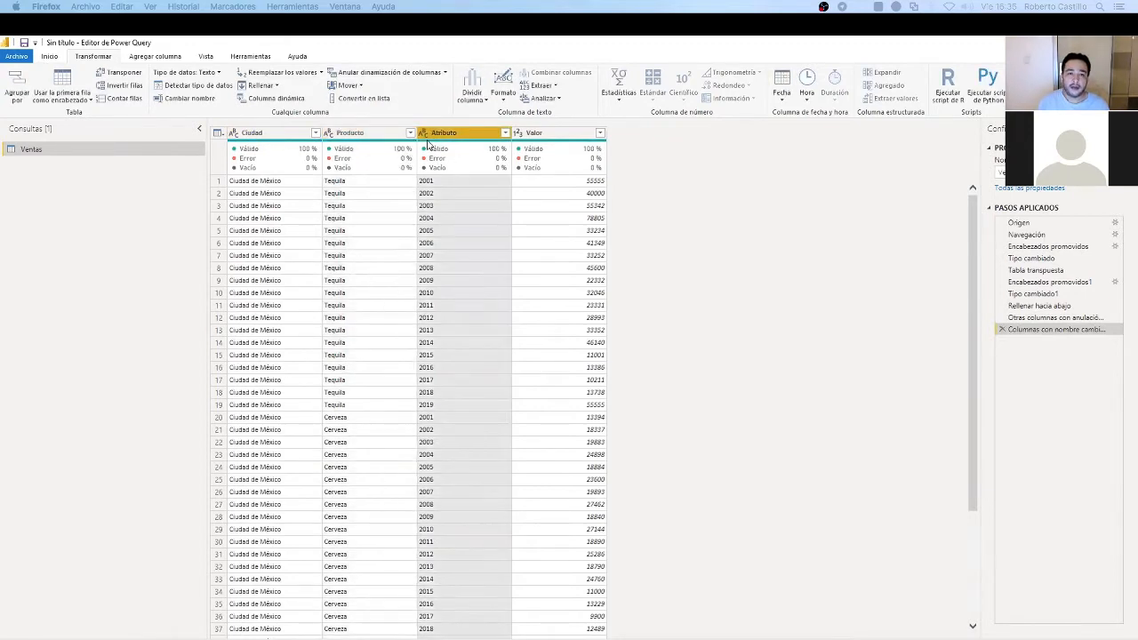
double_click(479, 134)
type("A")
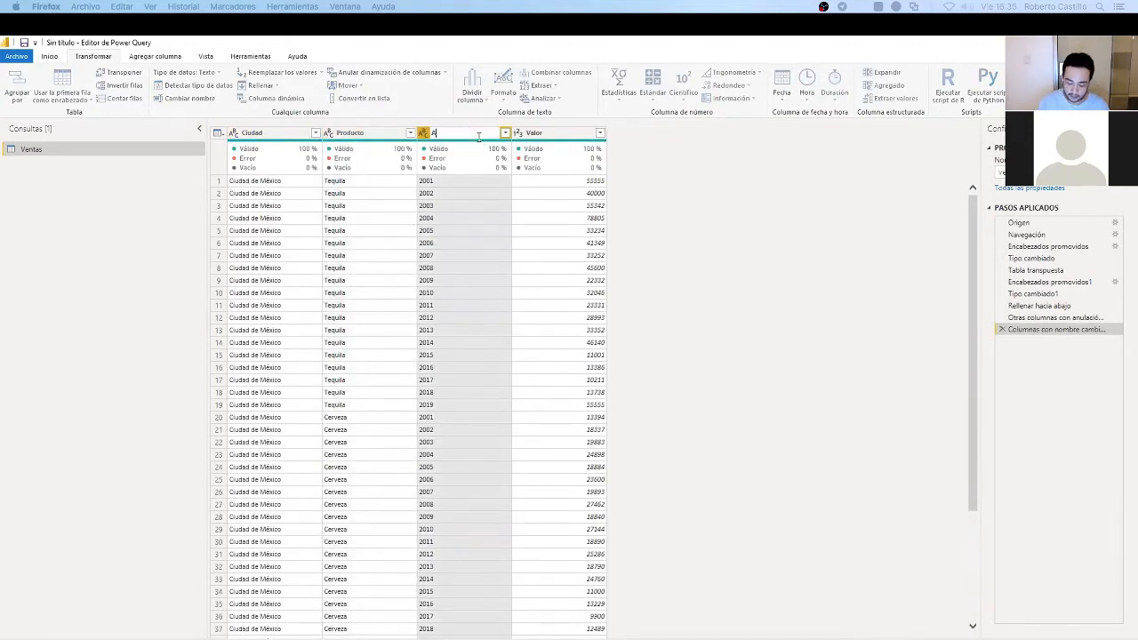
type("ño")
key("Return")
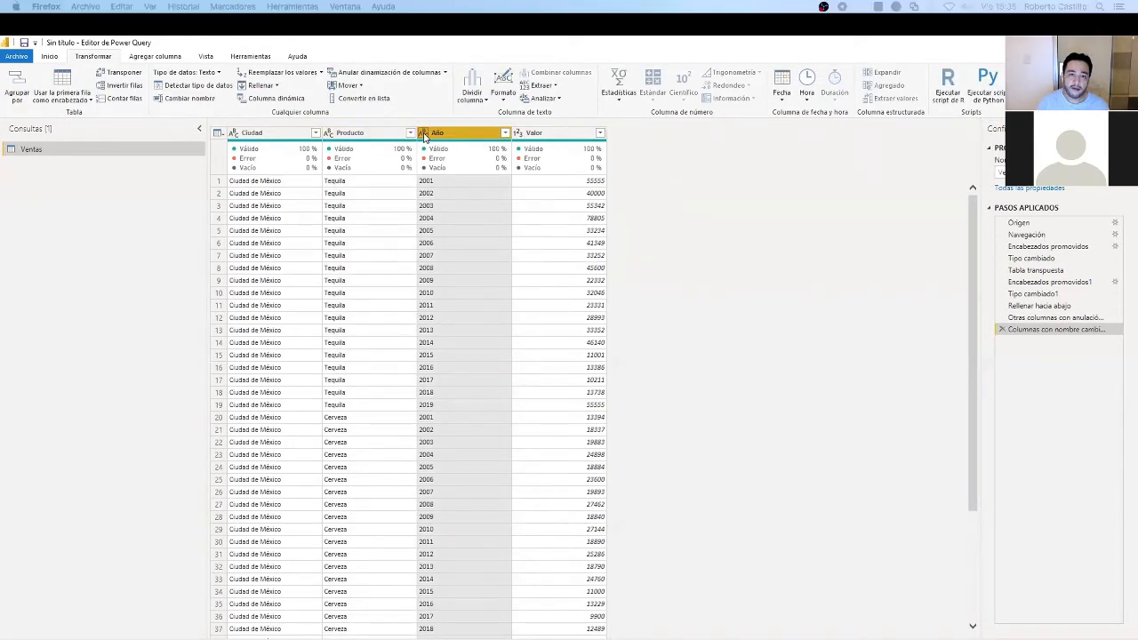
left_click(425, 136)
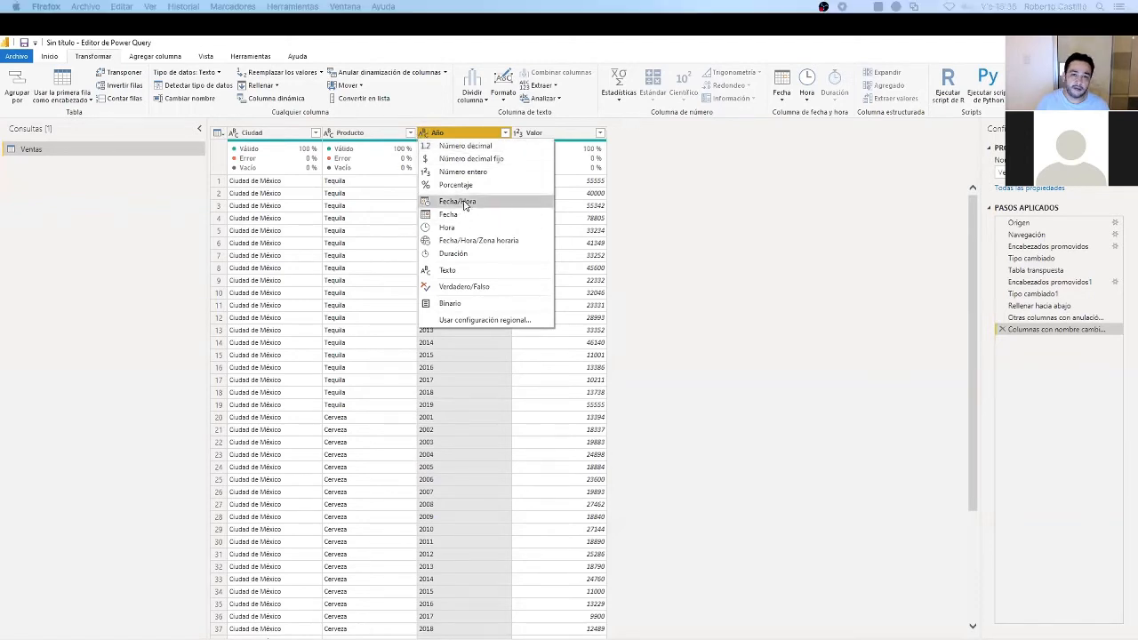
left_click(468, 172)
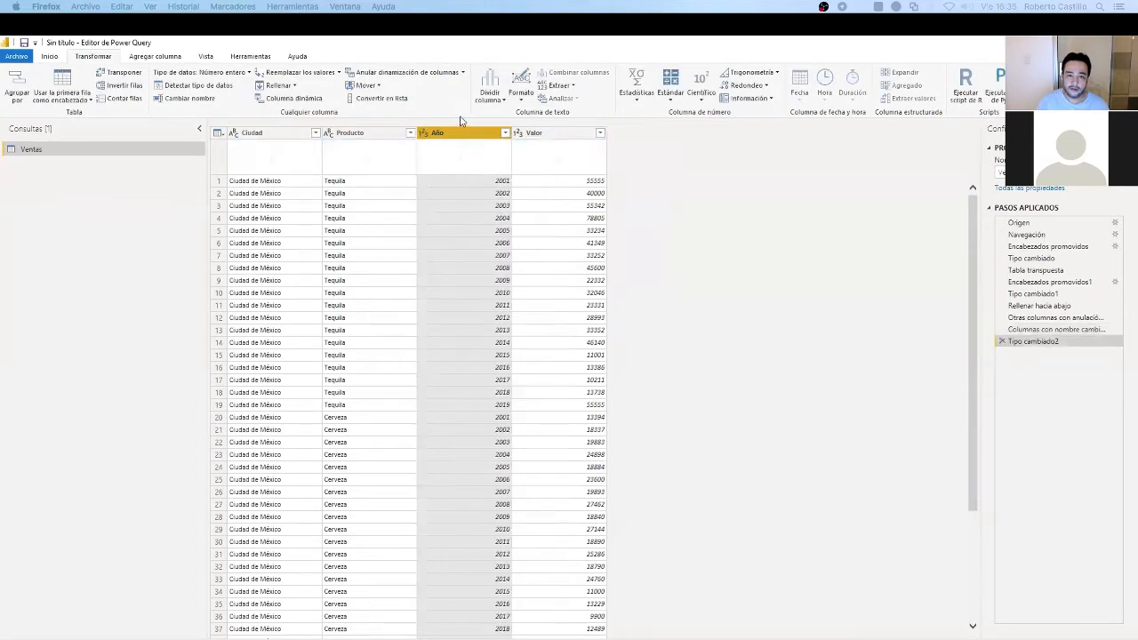
Rename the Valor column as Ventas
double_click(538, 134)
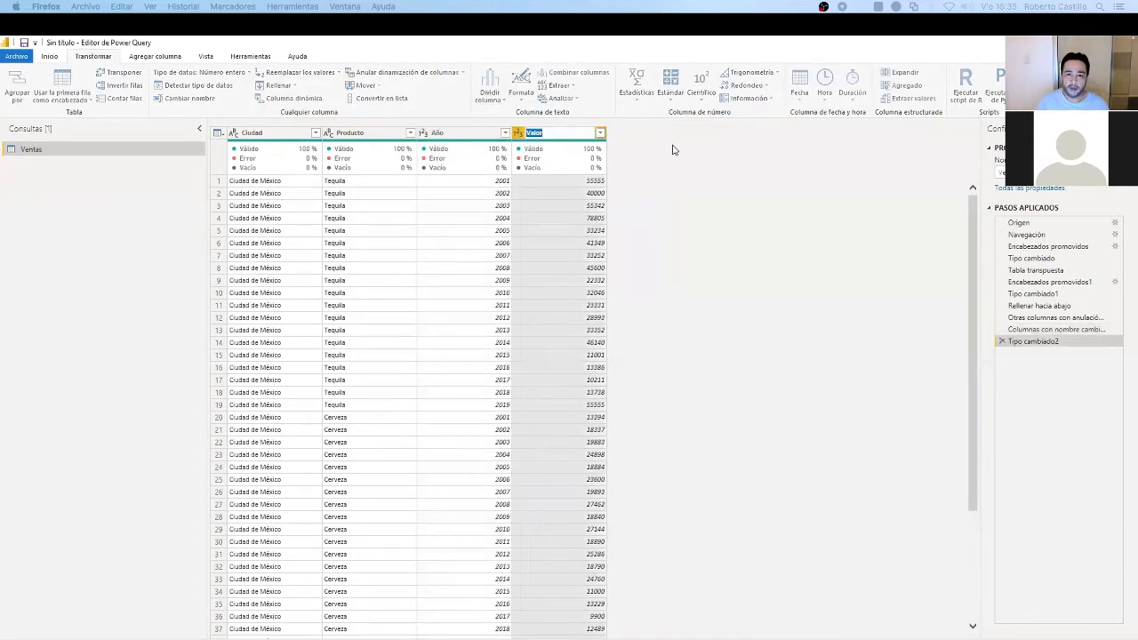
type("Ventas")
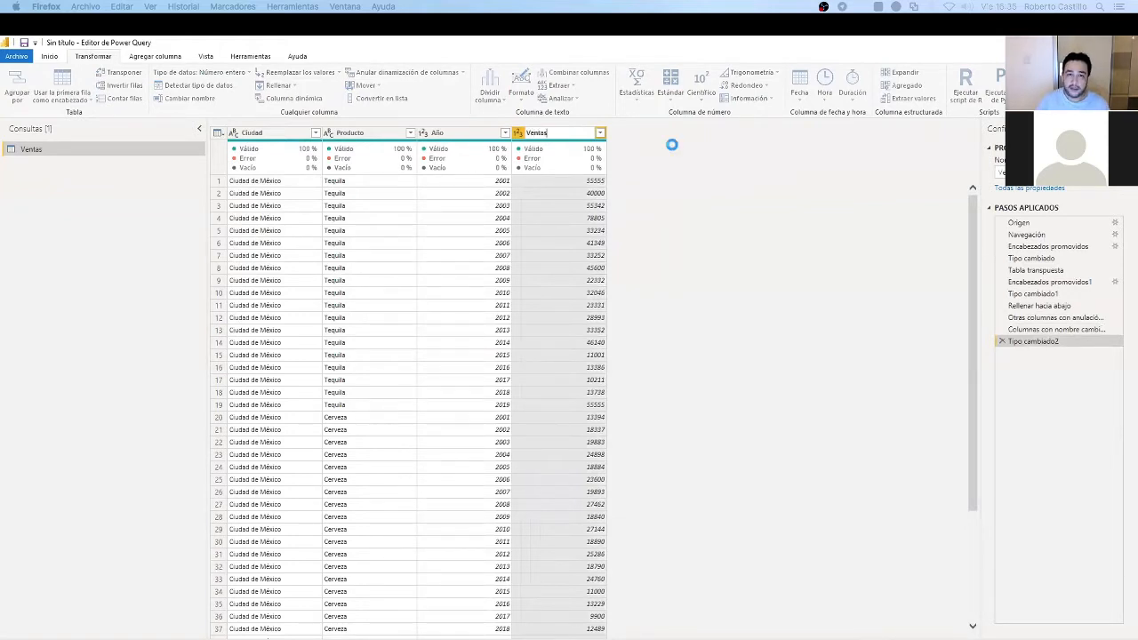
Finish renaming the Valor column as Ventas
key("Return")
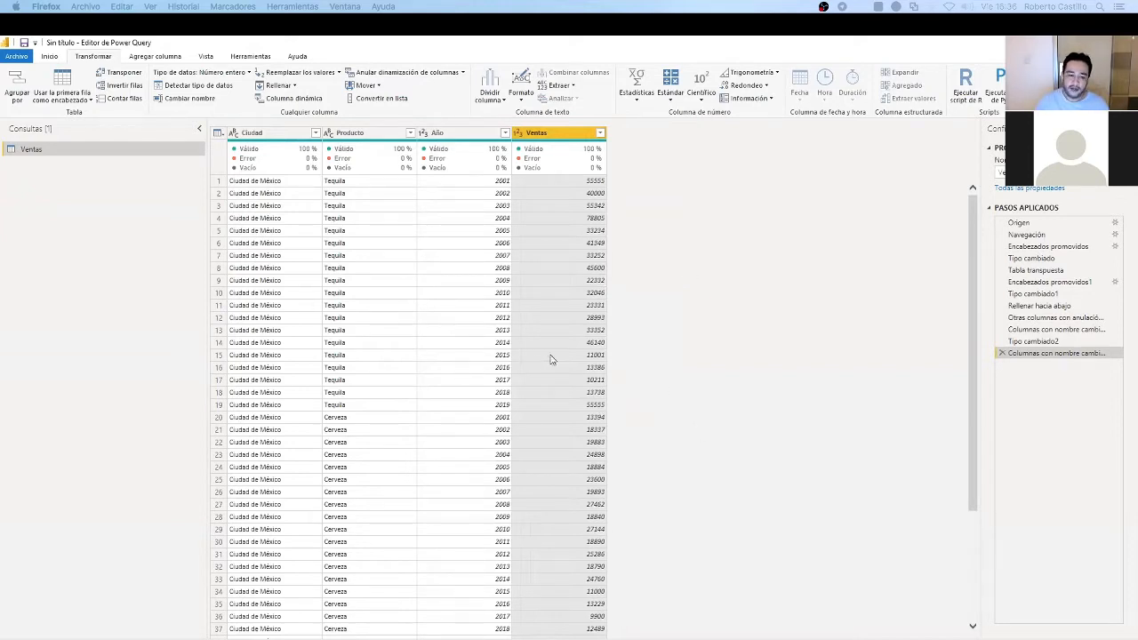
Copy the complete Ventas table and paste it into a new blank Excel workbook
left_click(217, 133)
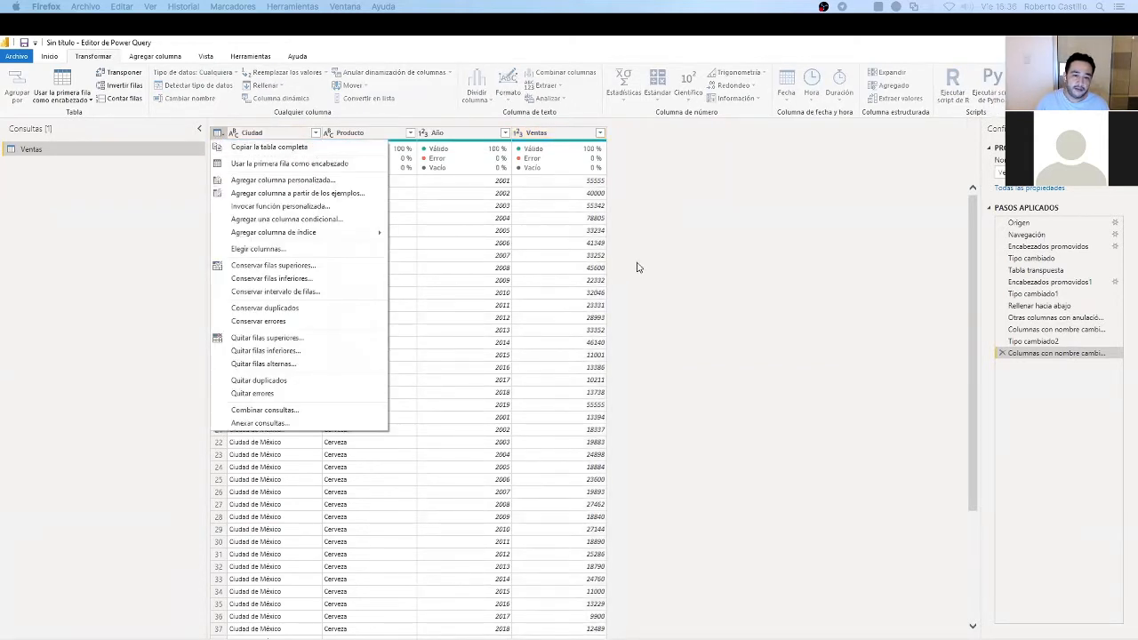
left_click(285, 152)
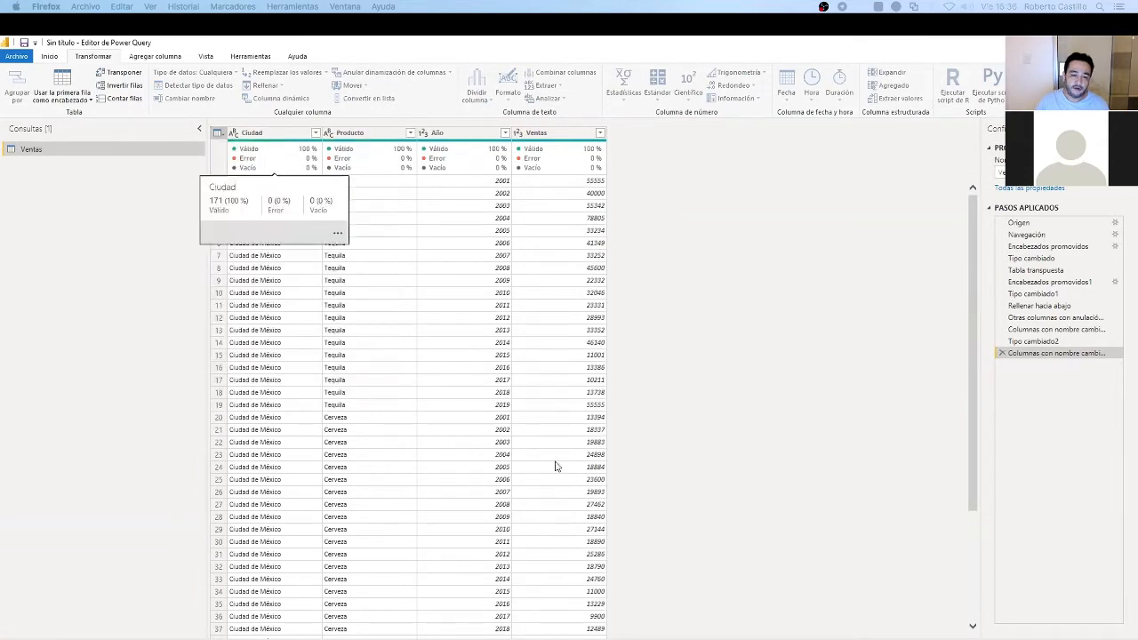
mouse_move(335, 625)
left_click(299, 627)
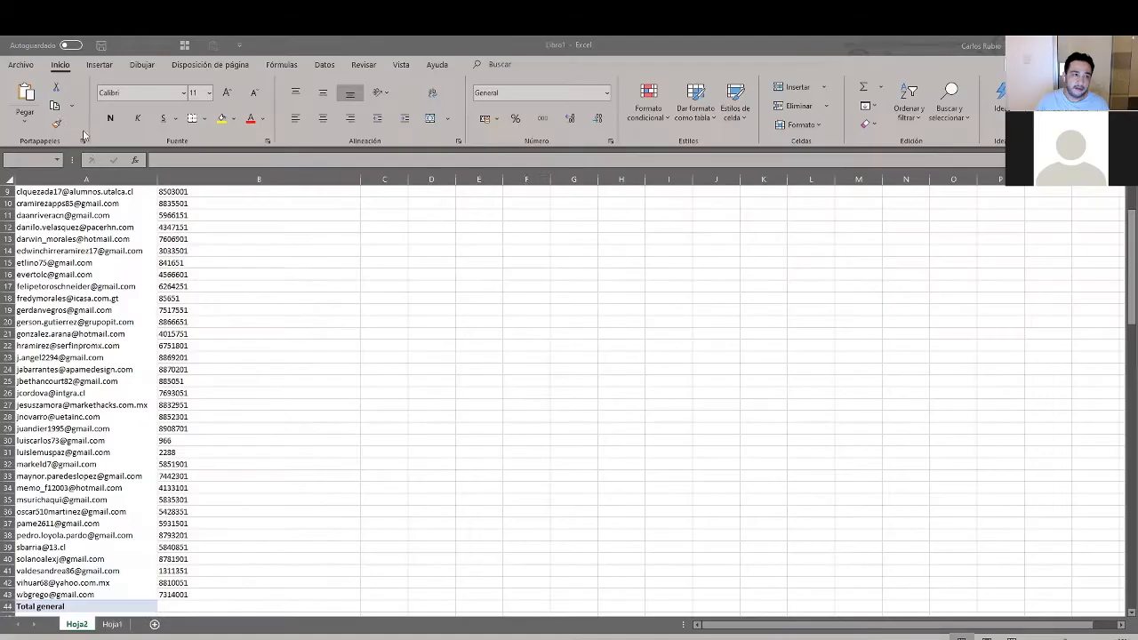
left_click(20, 64)
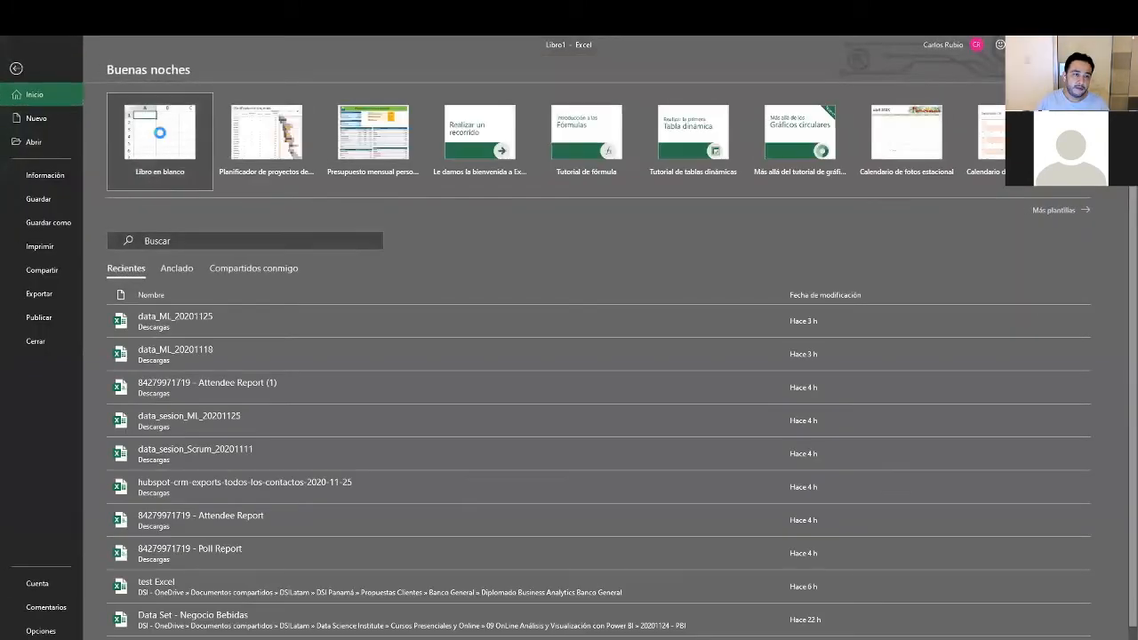
key("Escape")
key("ctrl+n")
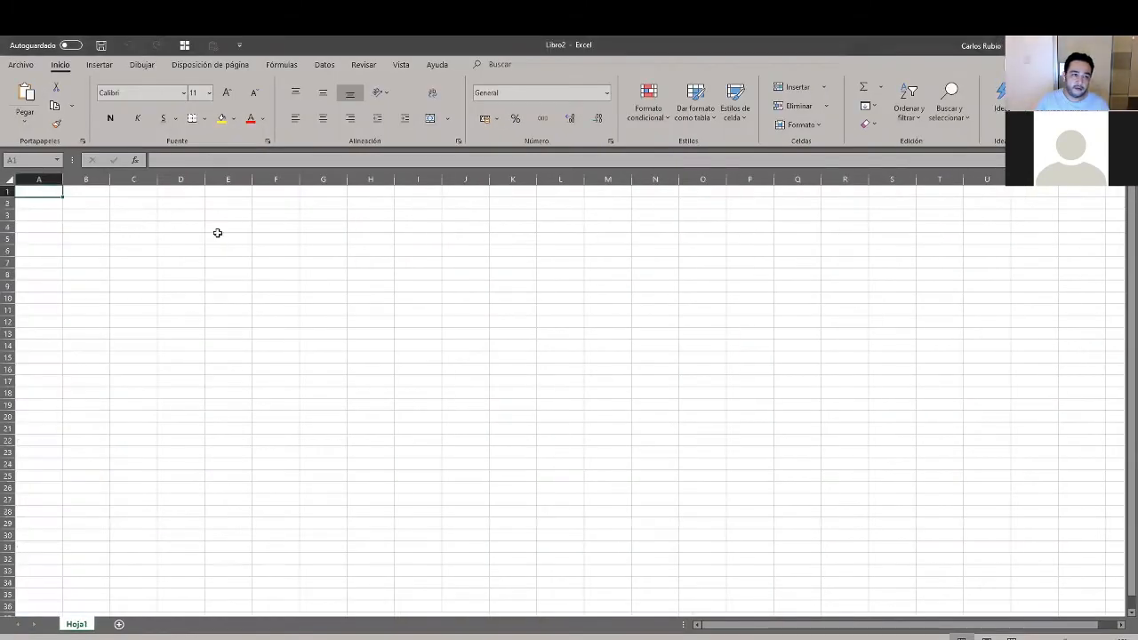
key("ctrl+v")
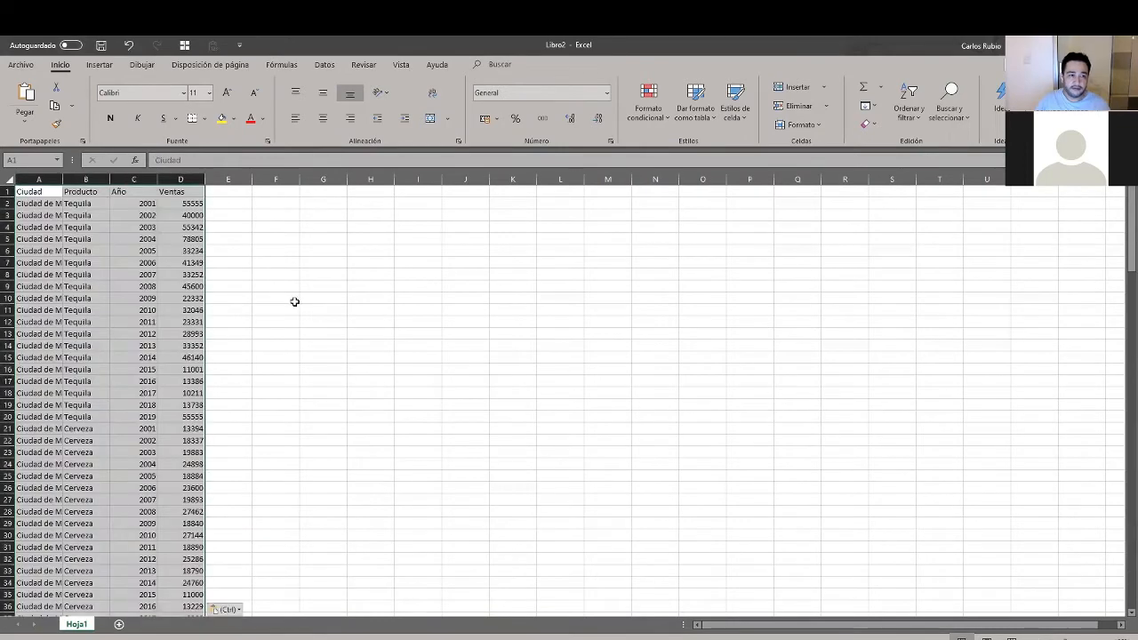
Autofit all column widths in the pasted sheet and close the workbook without saving it
left_click(260, 251)
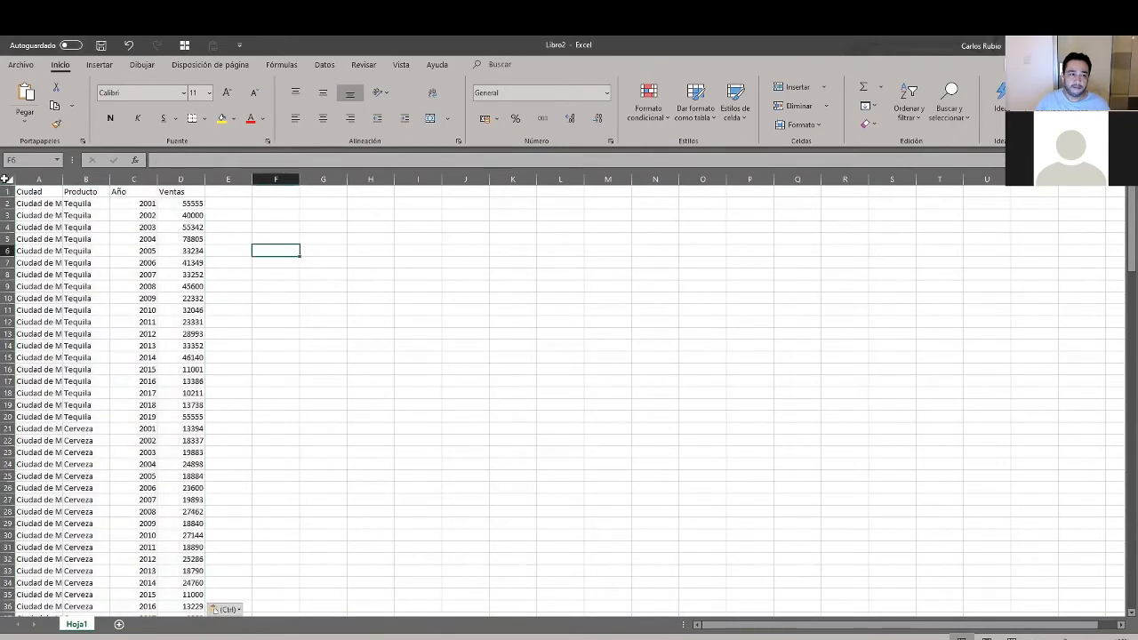
left_click(8, 179)
double_click(63, 180)
left_click(311, 260)
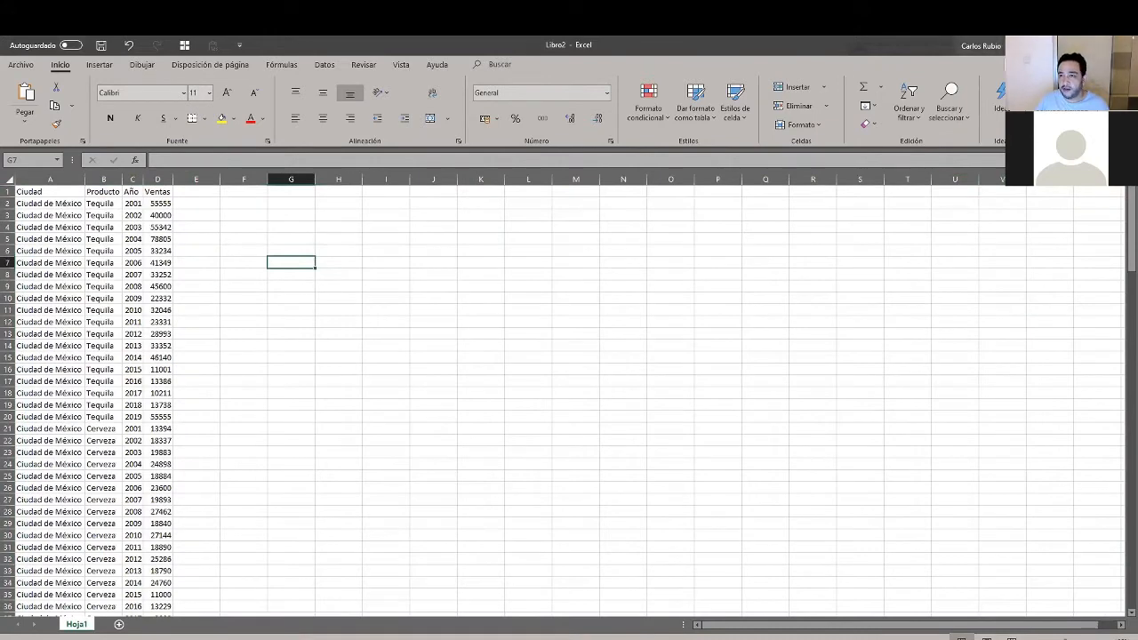
left_click(1124, 45)
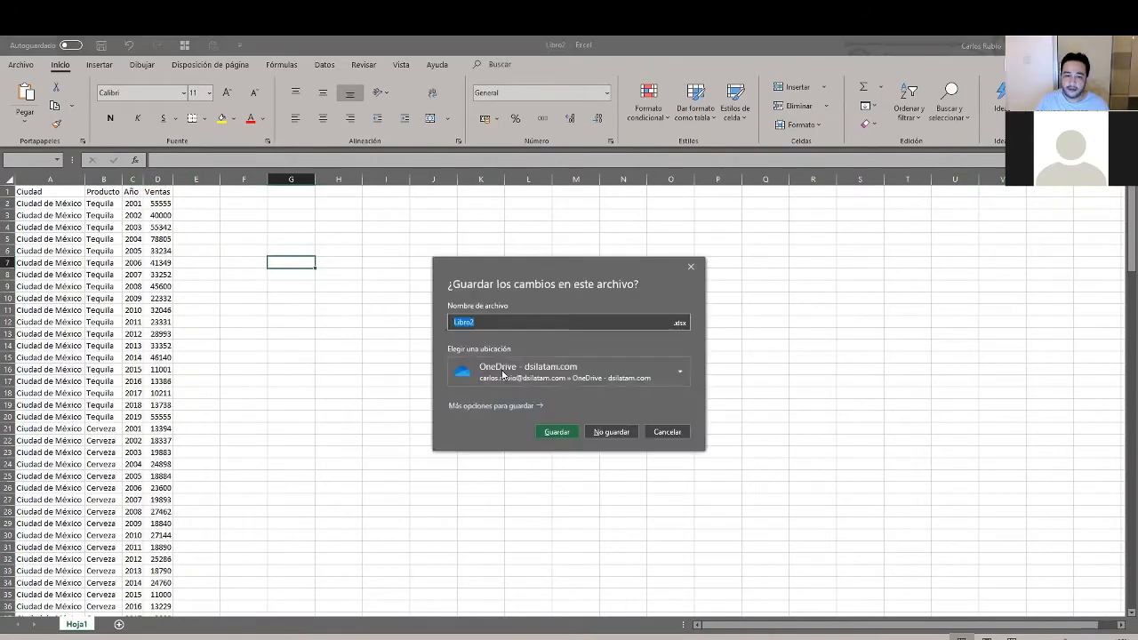
left_click(611, 432)
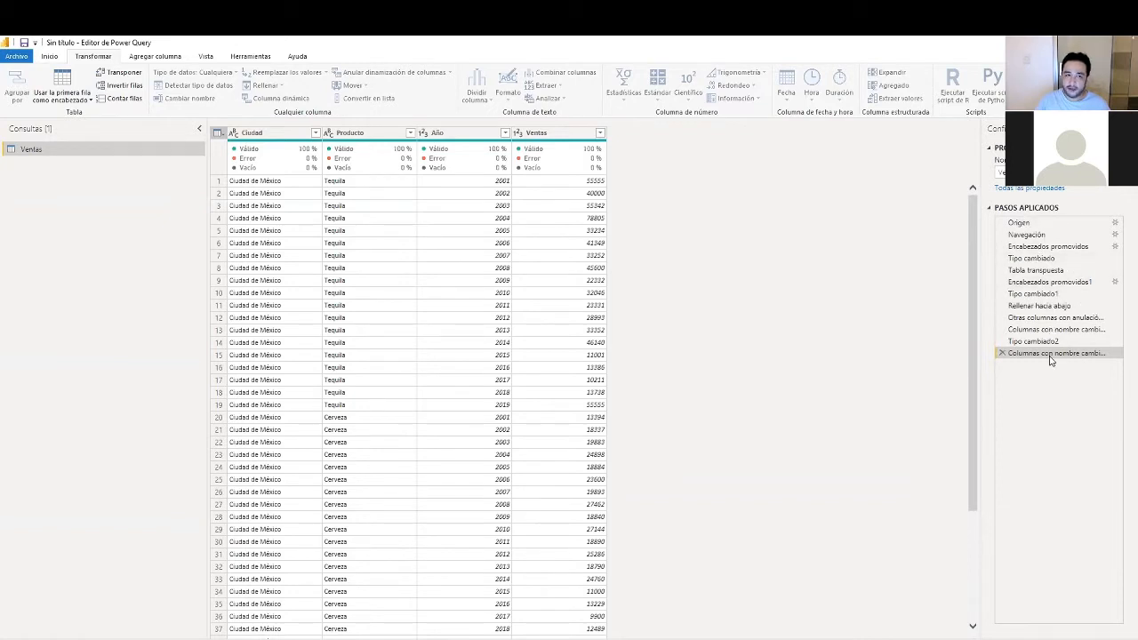
Close Power Query applying the changes, and show the loaded Ventas table in Power BI Desktop's data view
left_click(49, 56)
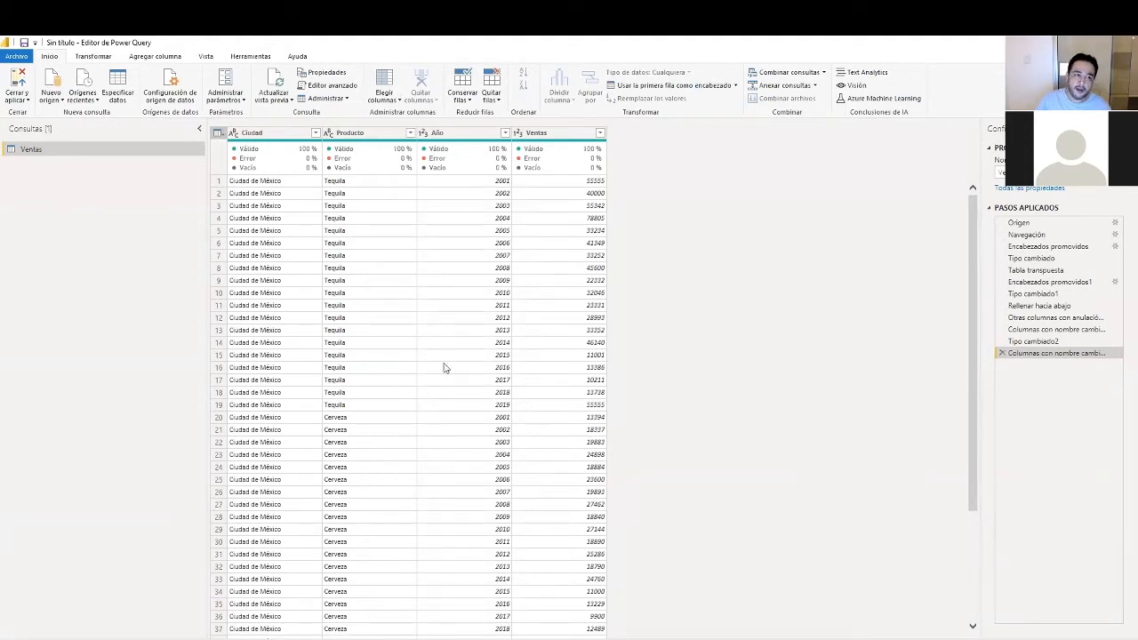
left_click(20, 99)
left_click(42, 113)
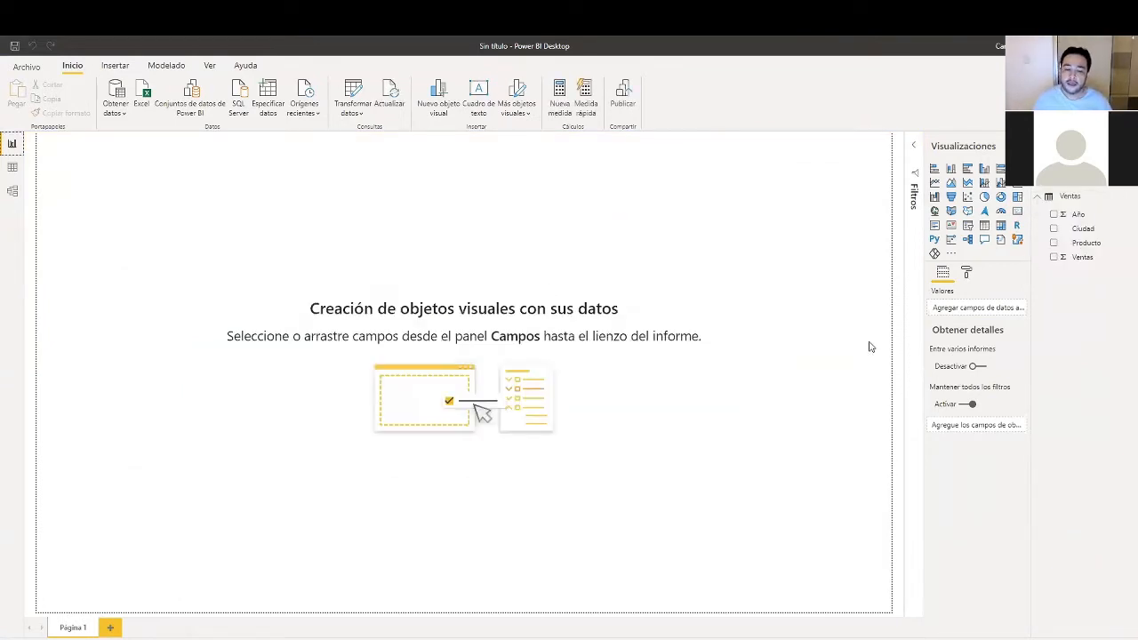
left_click(14, 169)
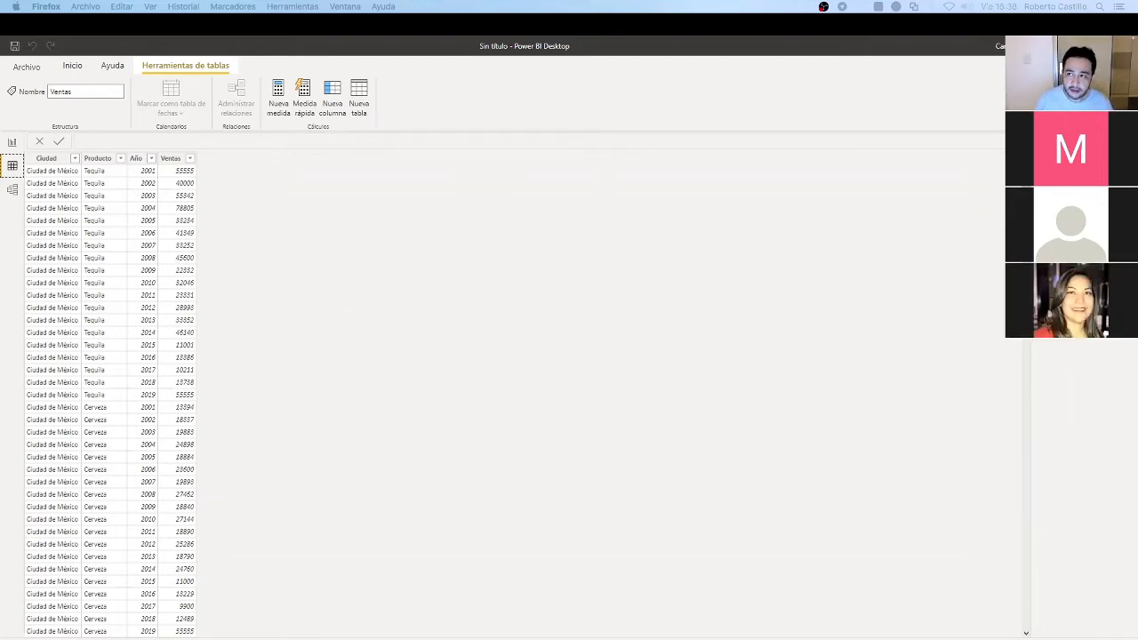
left_click(620, 369)
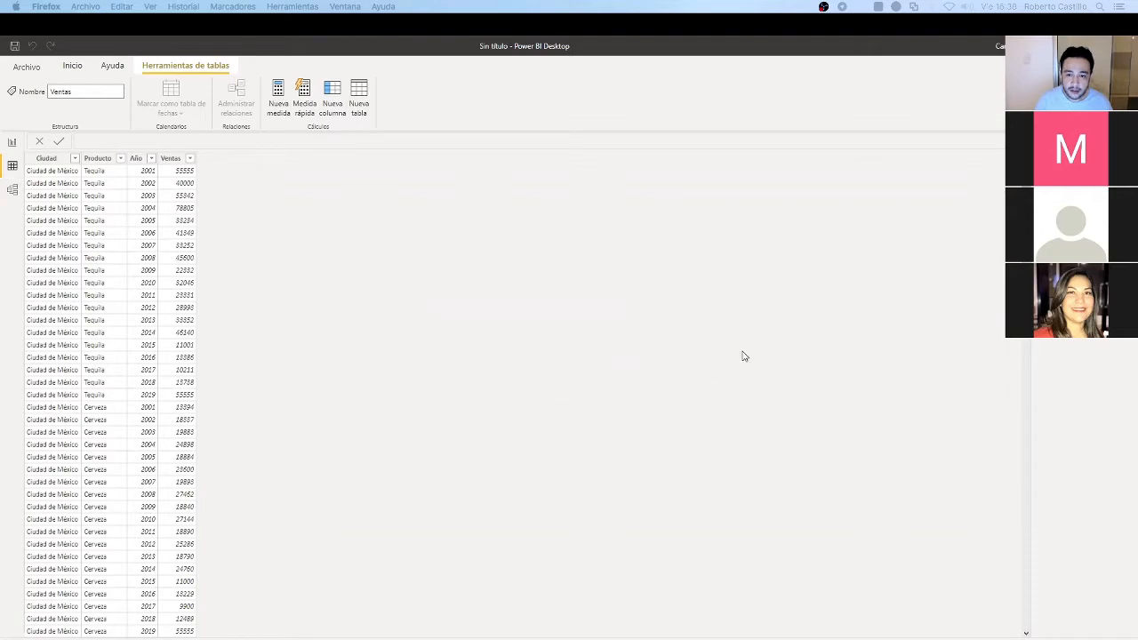
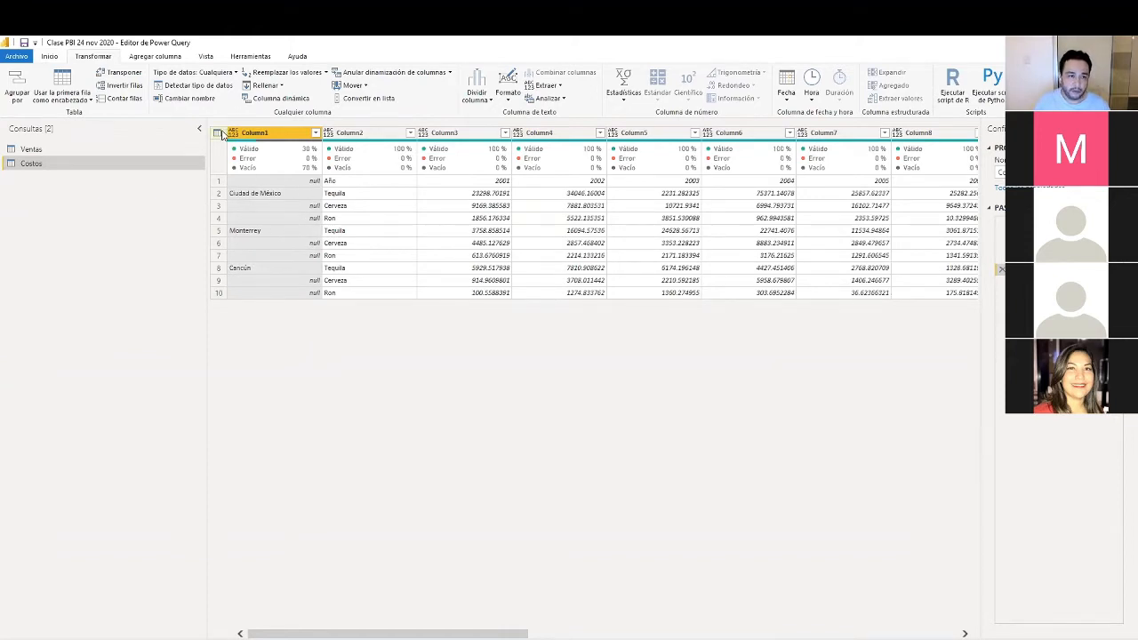
Promote the first row of the Costos query to headers and fill the empty cells of Column1 downwards
left_click(217, 133)
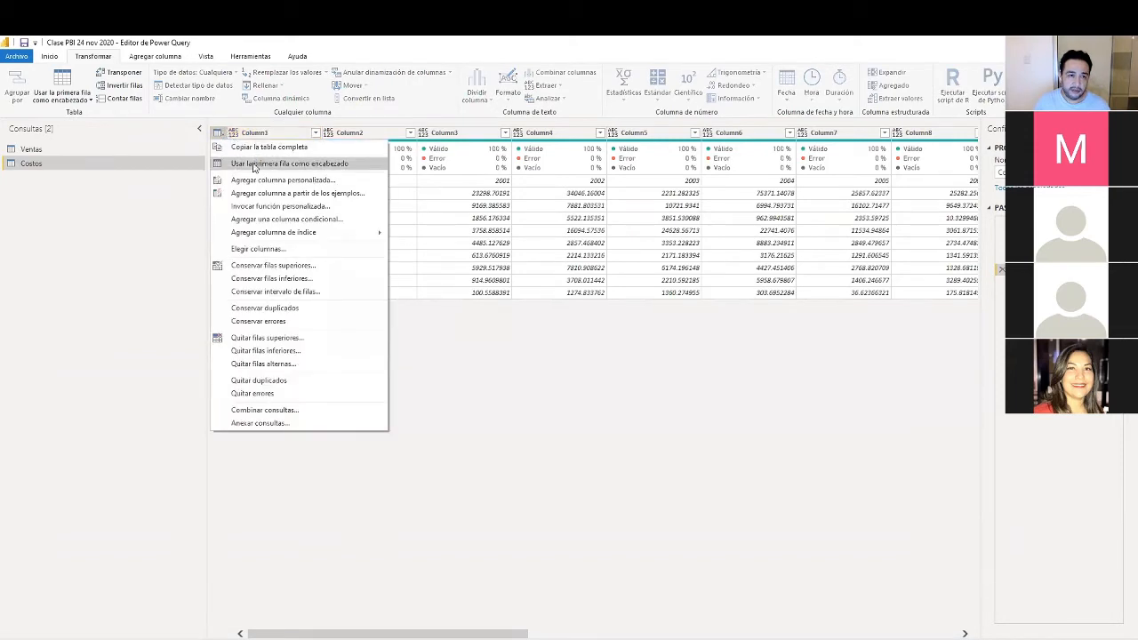
left_click(256, 166)
left_click(293, 135)
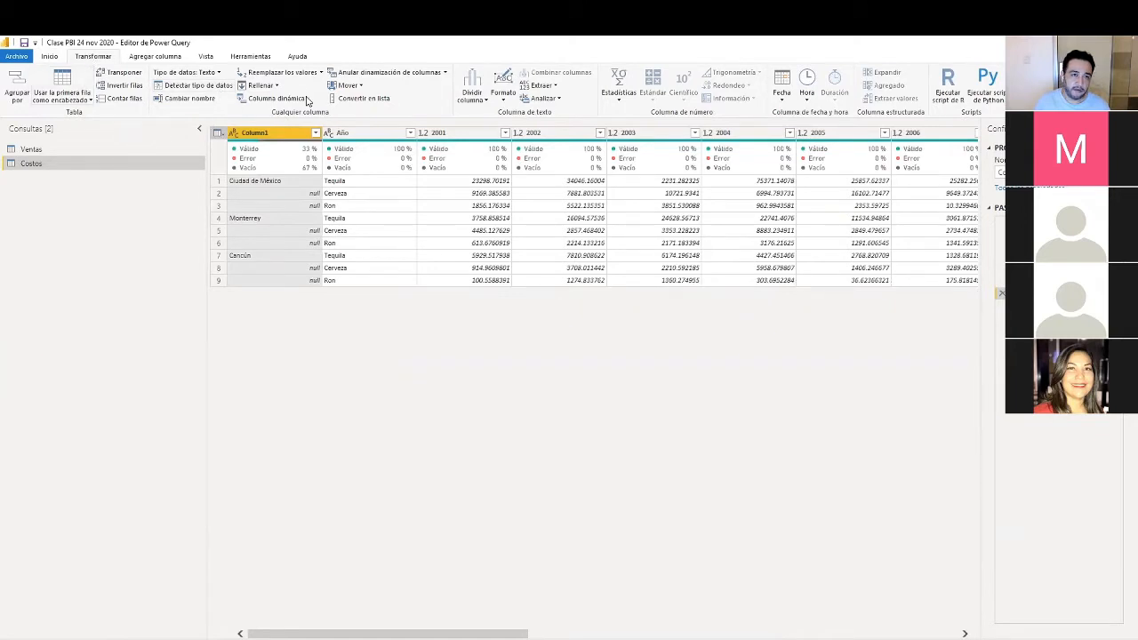
left_click(265, 85)
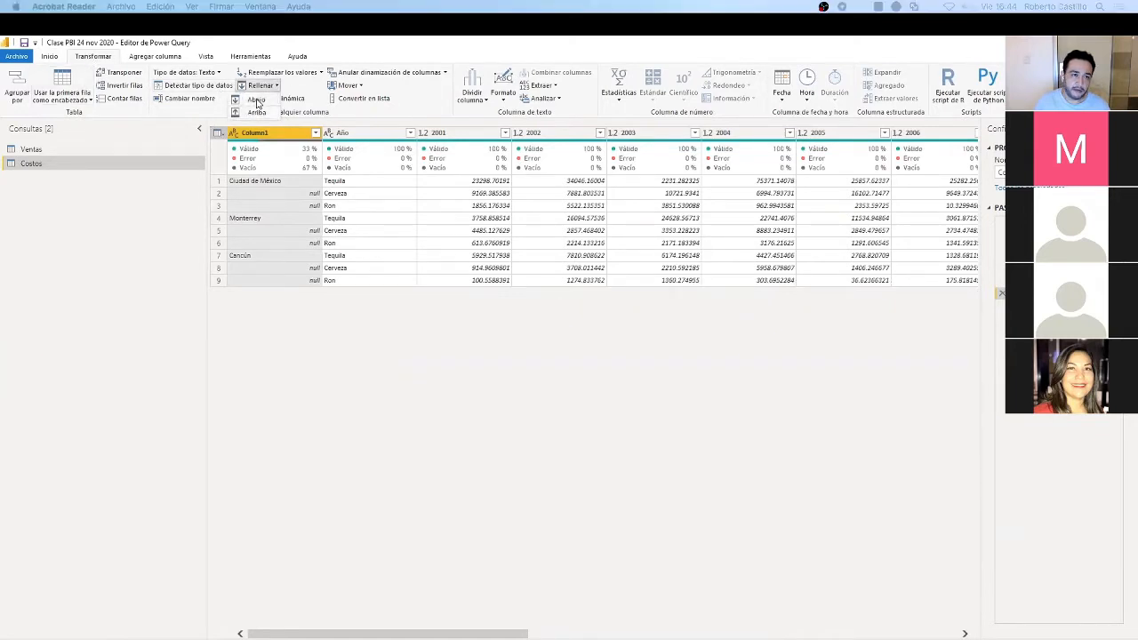
left_click(256, 99)
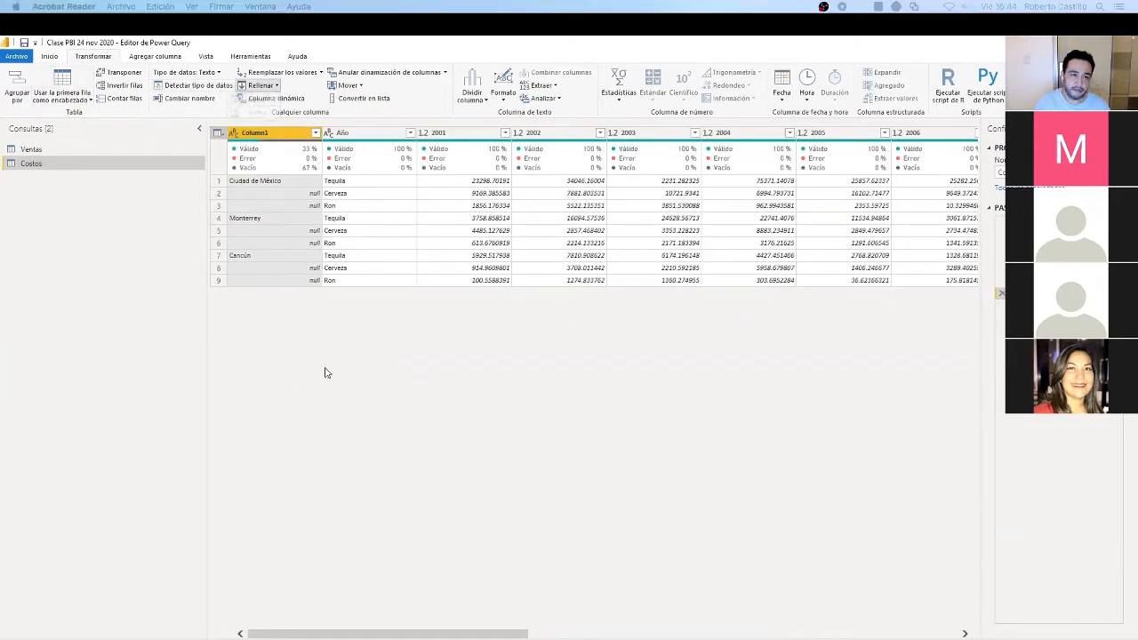
Unpivot the year columns of the Costos query, keeping Column1 and Año as they are
left_click(375, 140, "ctrl")
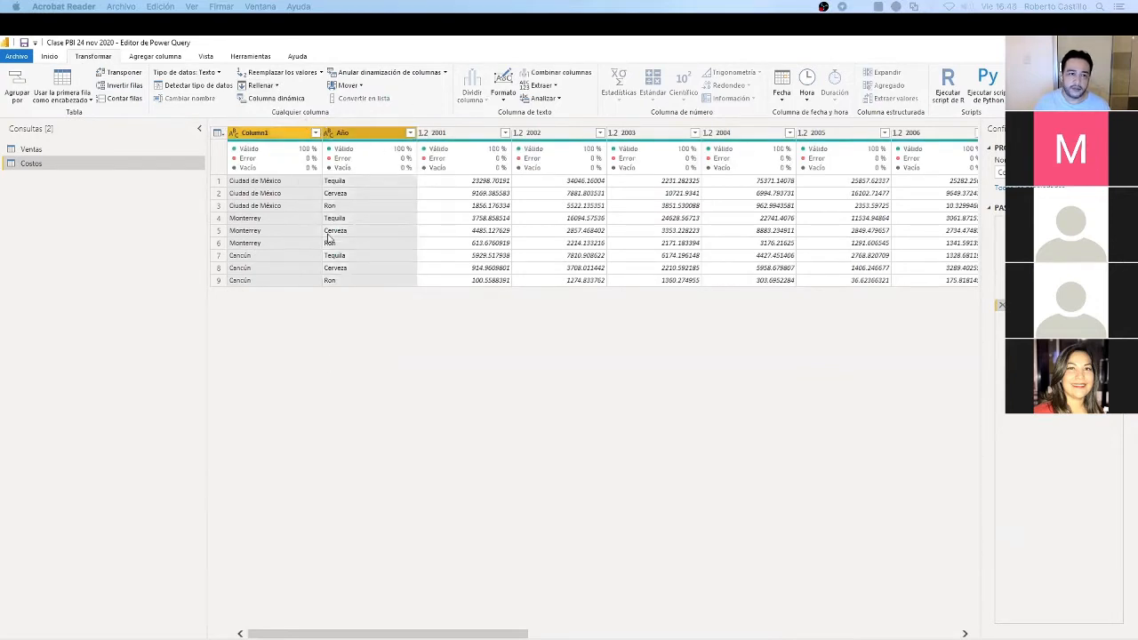
left_click(445, 73)
left_click(306, 99)
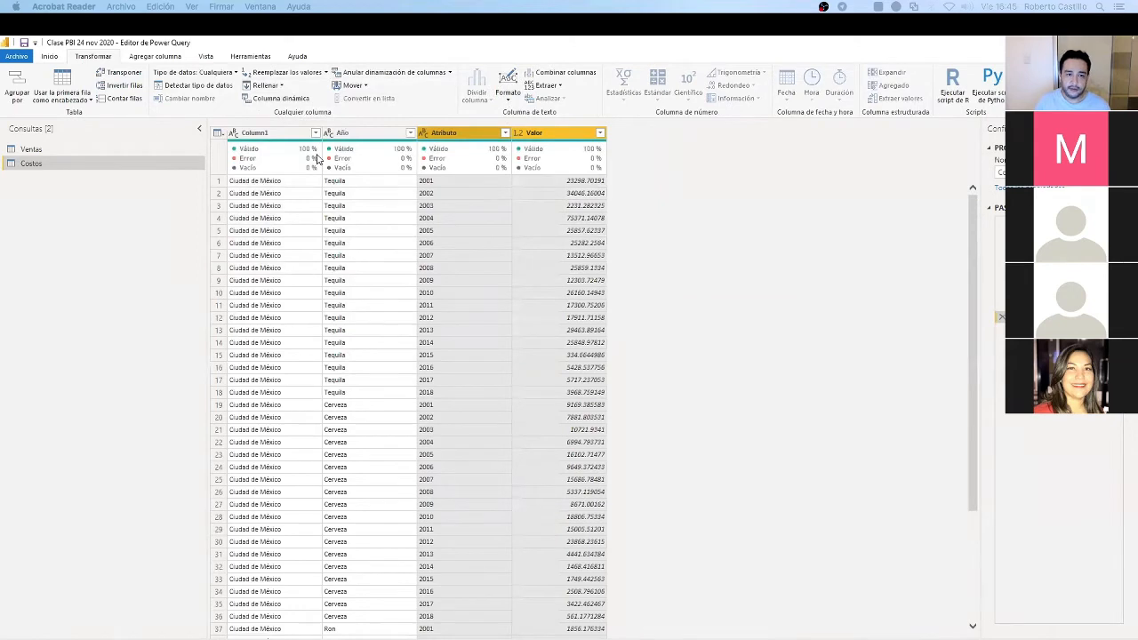
Rename Column1 of the Costos query as Ciudad and the column listing the drinks as Producto
double_click(274, 133)
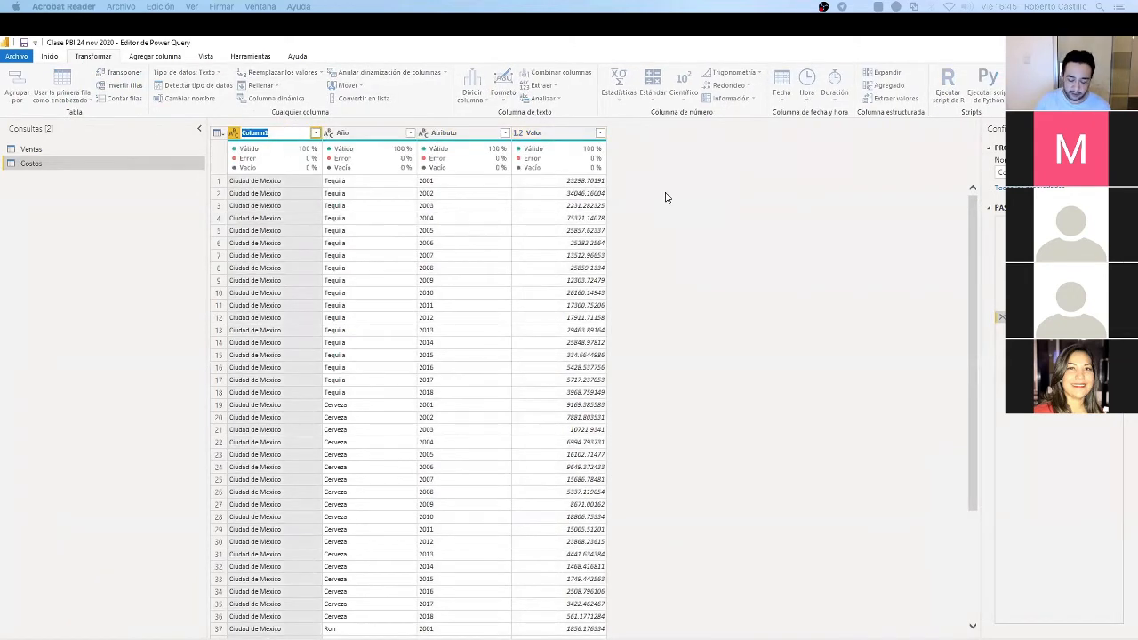
type("Estado")
key("Return")
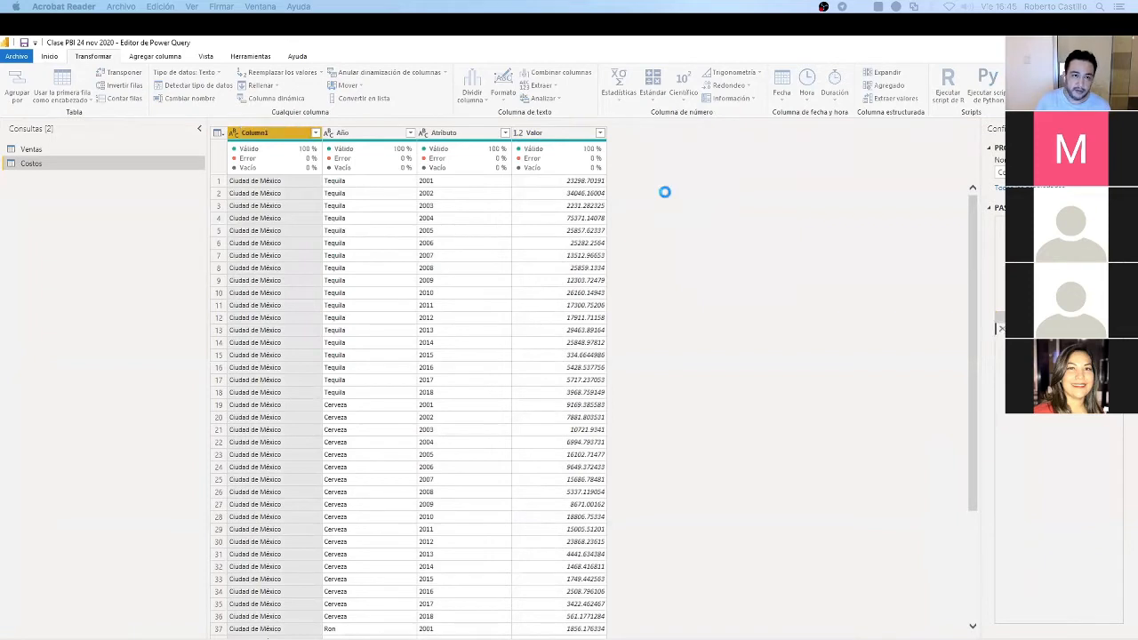
double_click(352, 133)
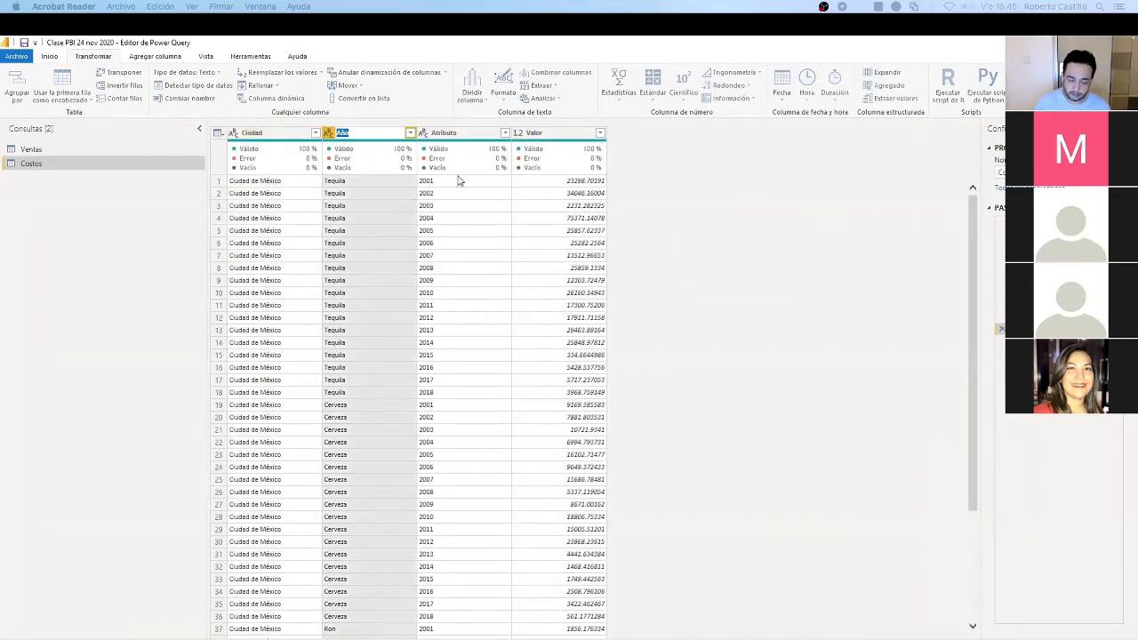
type("Producto")
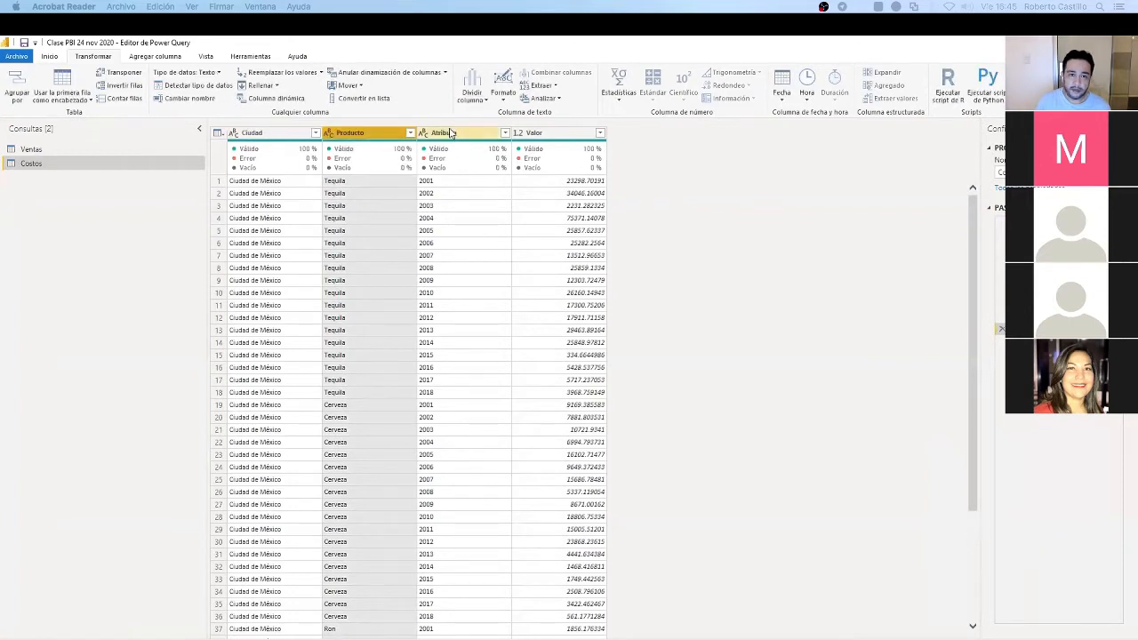
Rename the Atributo column of the Costos query as Año and set its data type to whole number (Número entero)
double_click(454, 133)
type("Año")
key("Return")
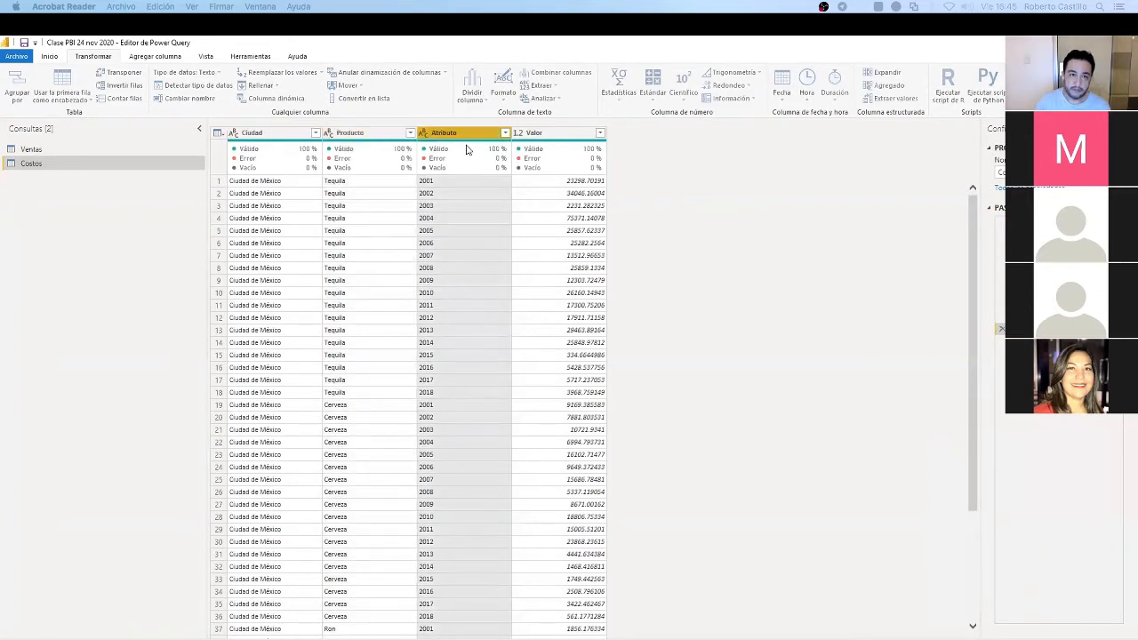
left_click(424, 133)
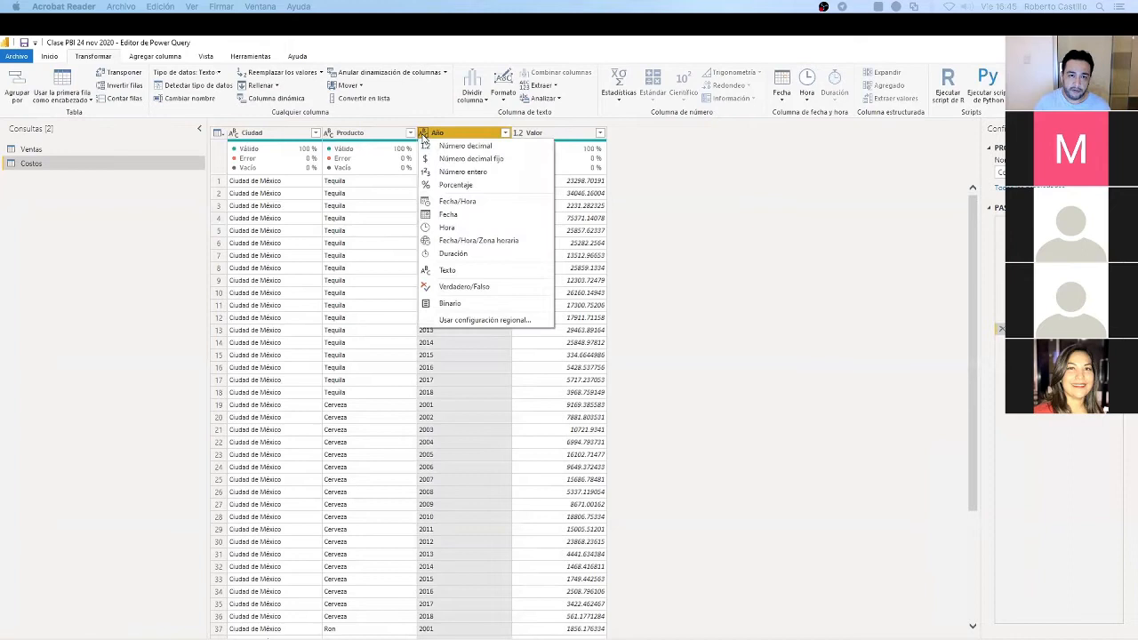
left_click(468, 175)
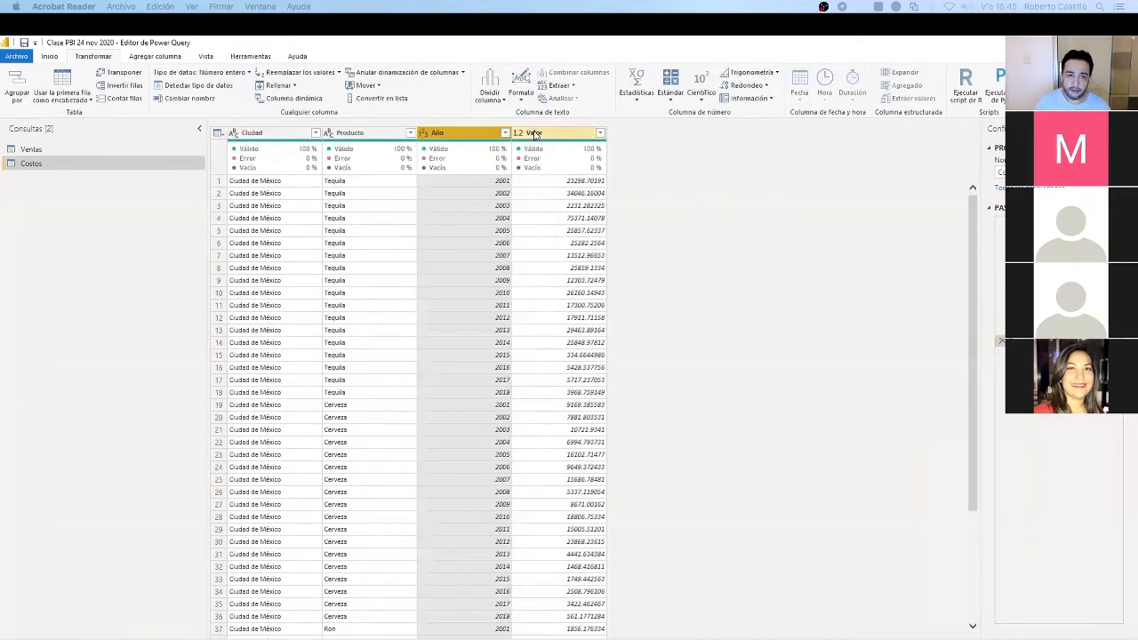
Rename the Valor column of the Costos query as Costos
double_click(535, 133)
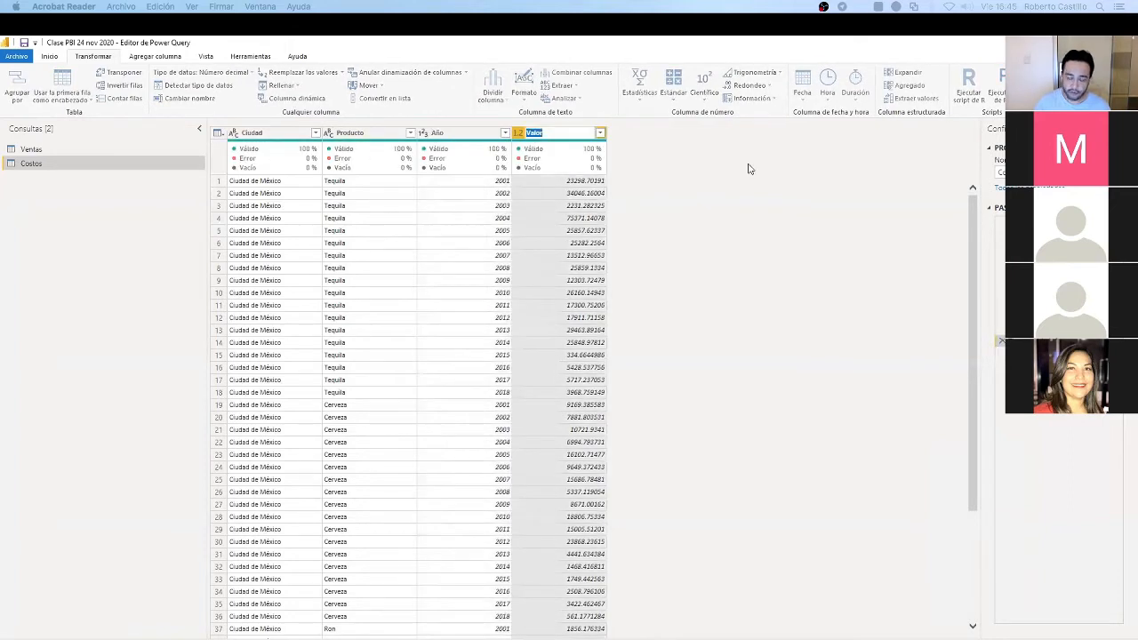
type("Cost")
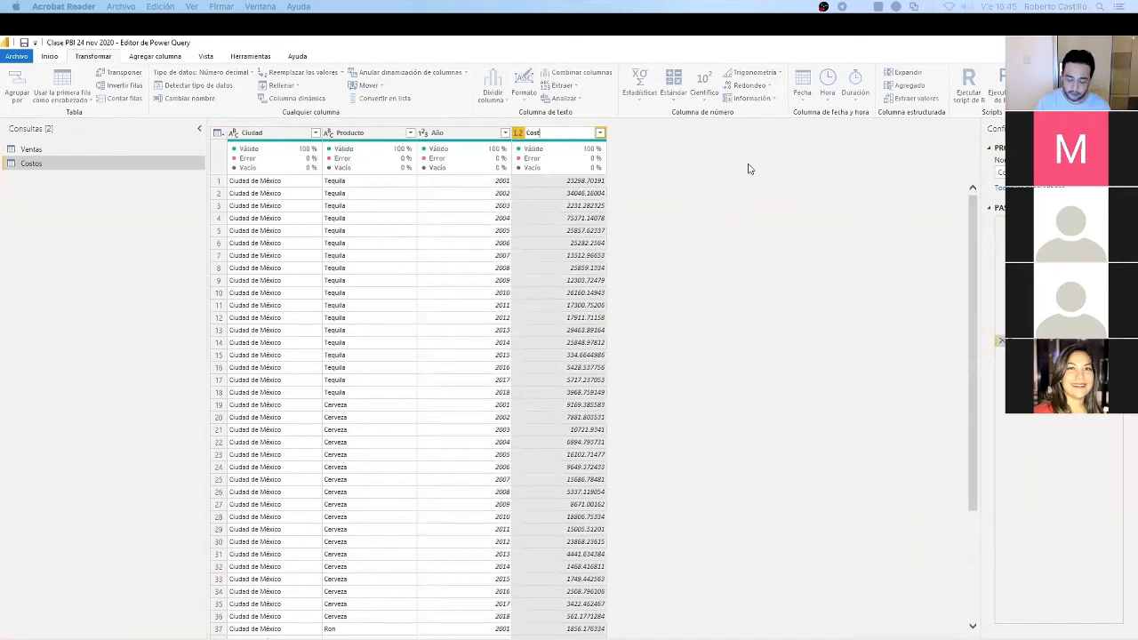
type("os")
key("Return")
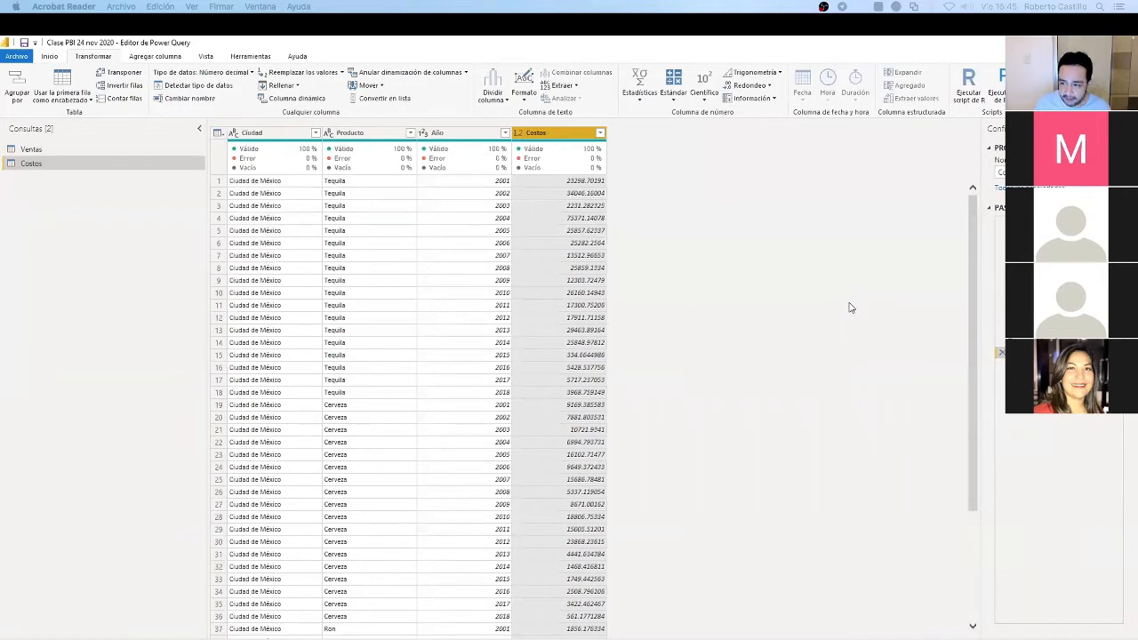
left_click(51, 58)
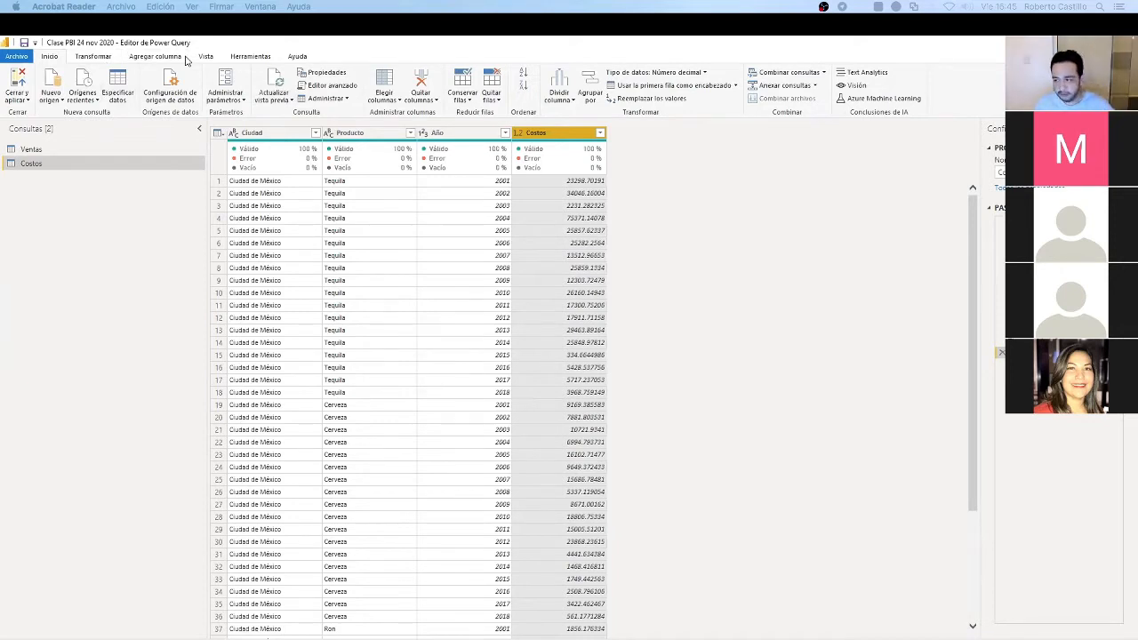
left_click(48, 100)
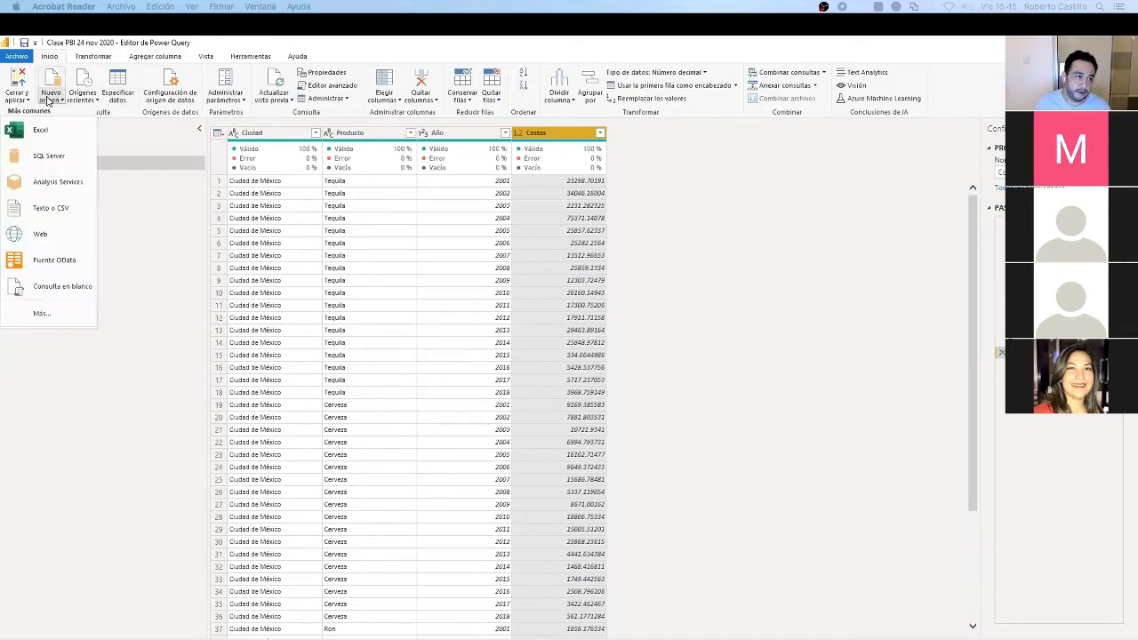
left_click(681, 229)
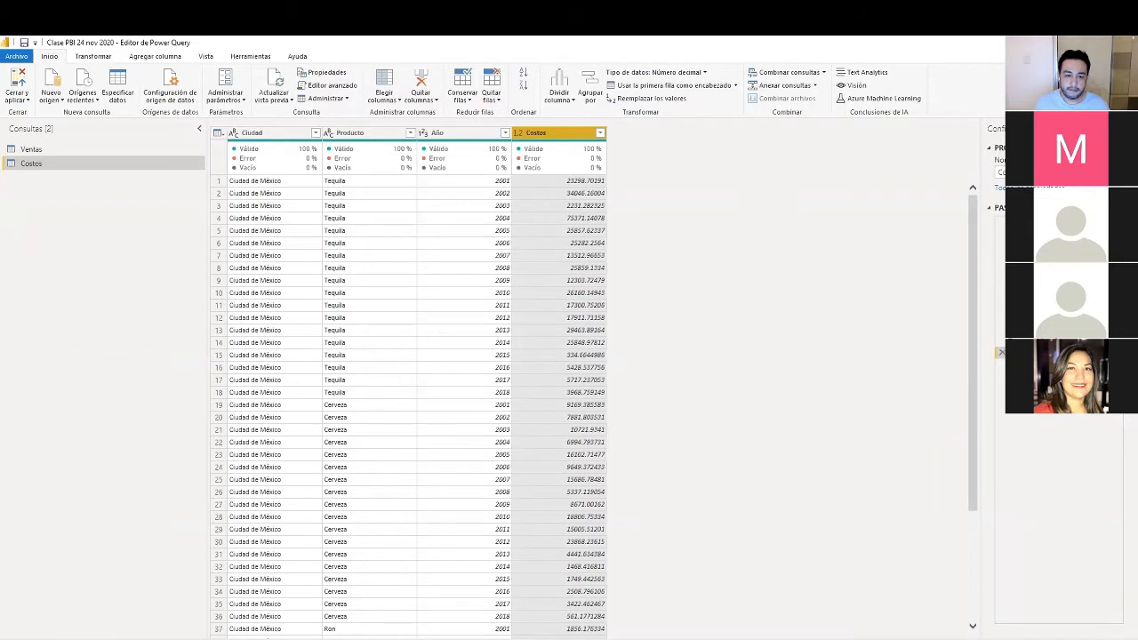
mouse_move(335, 639)
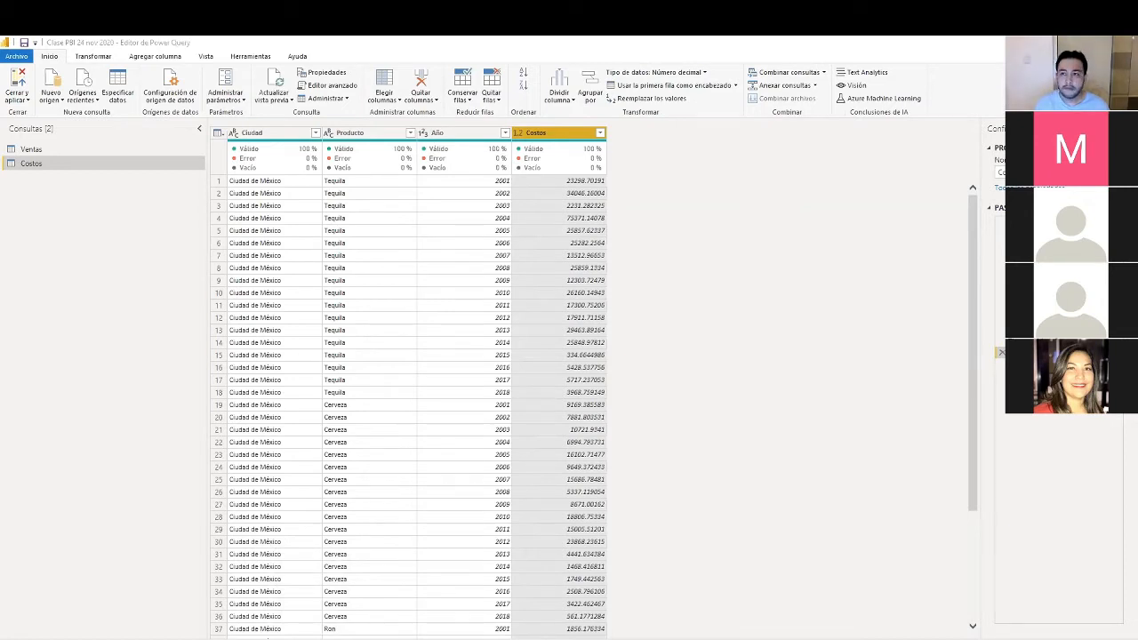
key("alt+Tab")
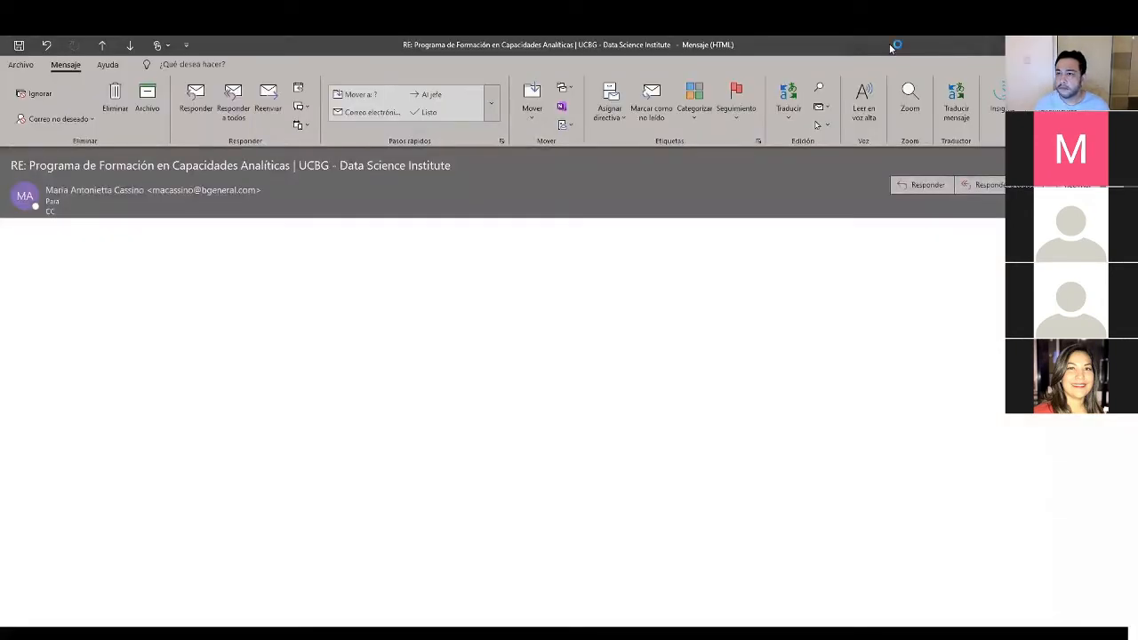
double_click(972, 42)
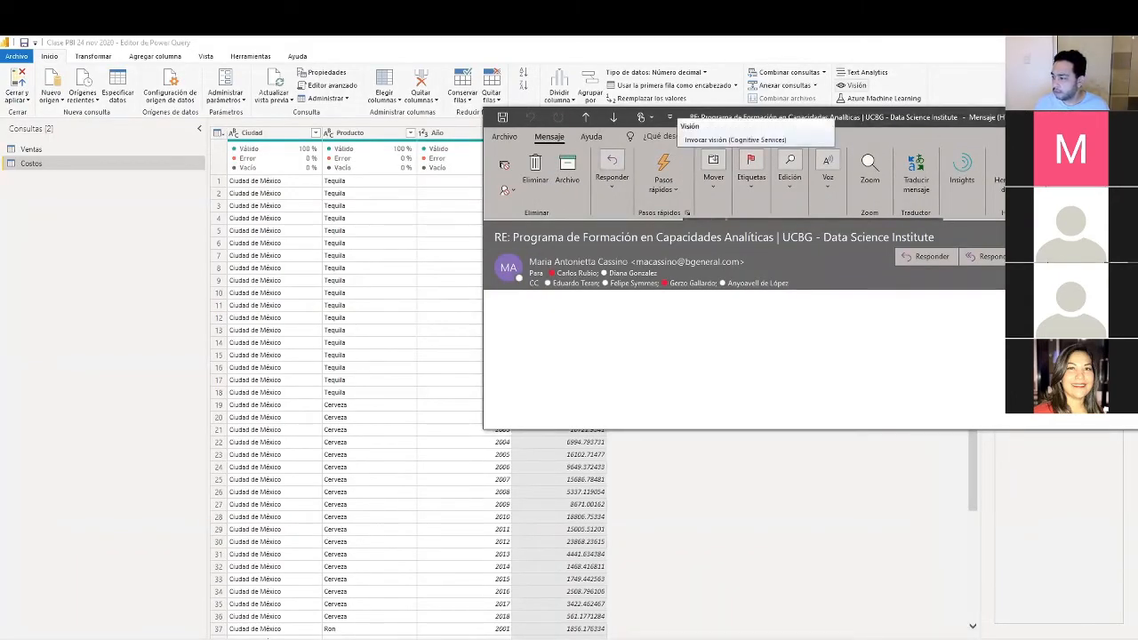
key("alt+F4")
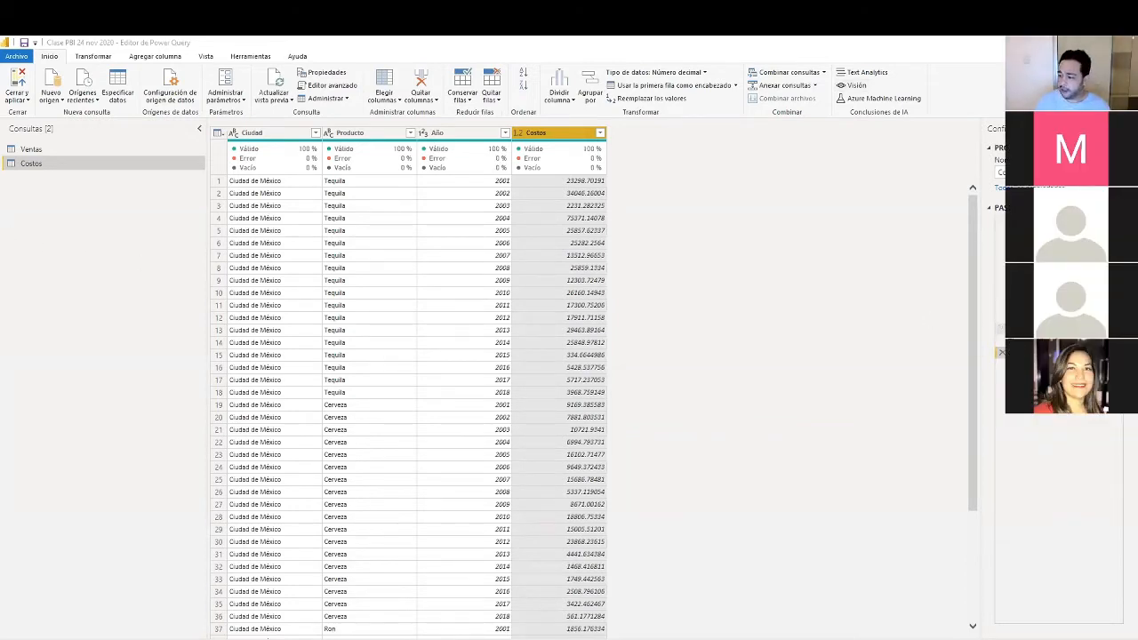
Import the Metas sheet from the Excel workbook Data Set - Negocio Bebidas as a new query
left_click(51, 95)
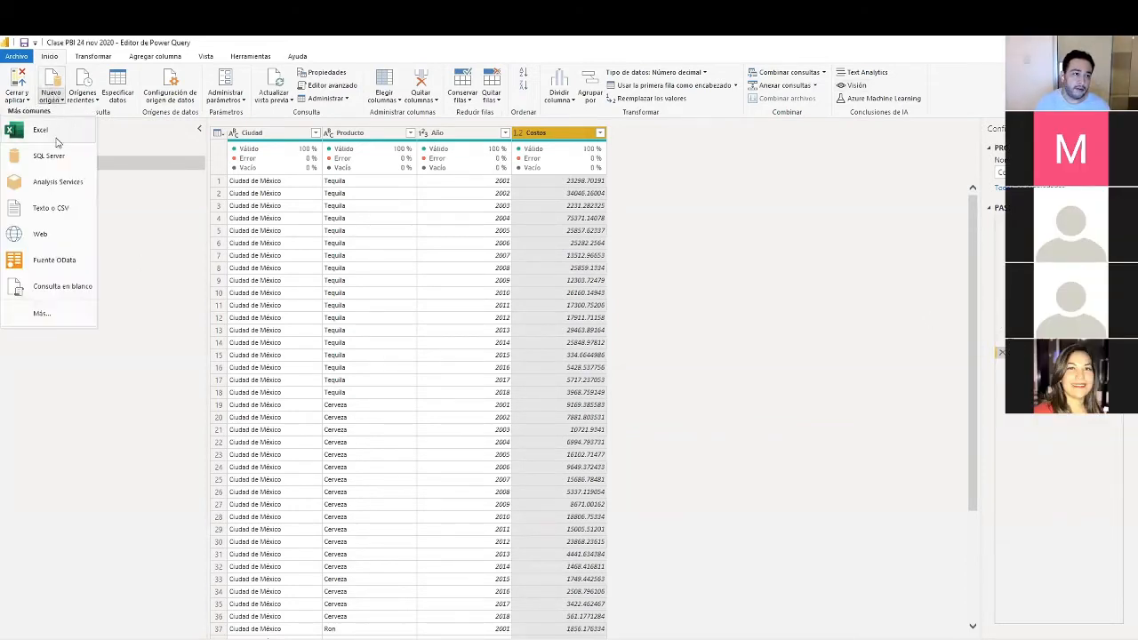
left_click(116, 160)
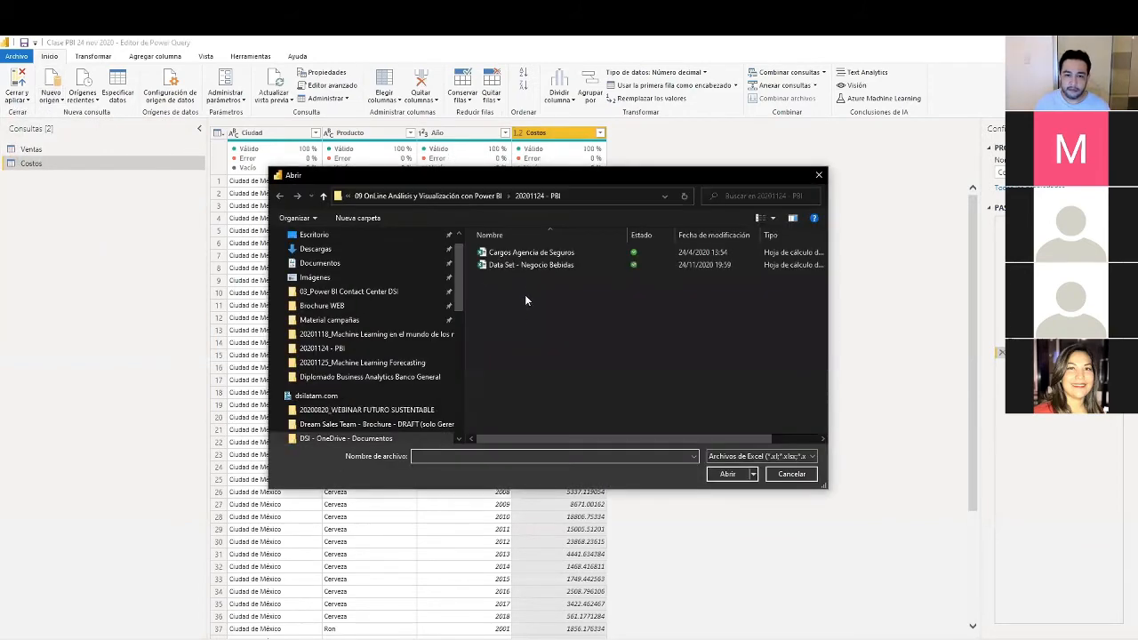
left_click(534, 265)
left_click(736, 477)
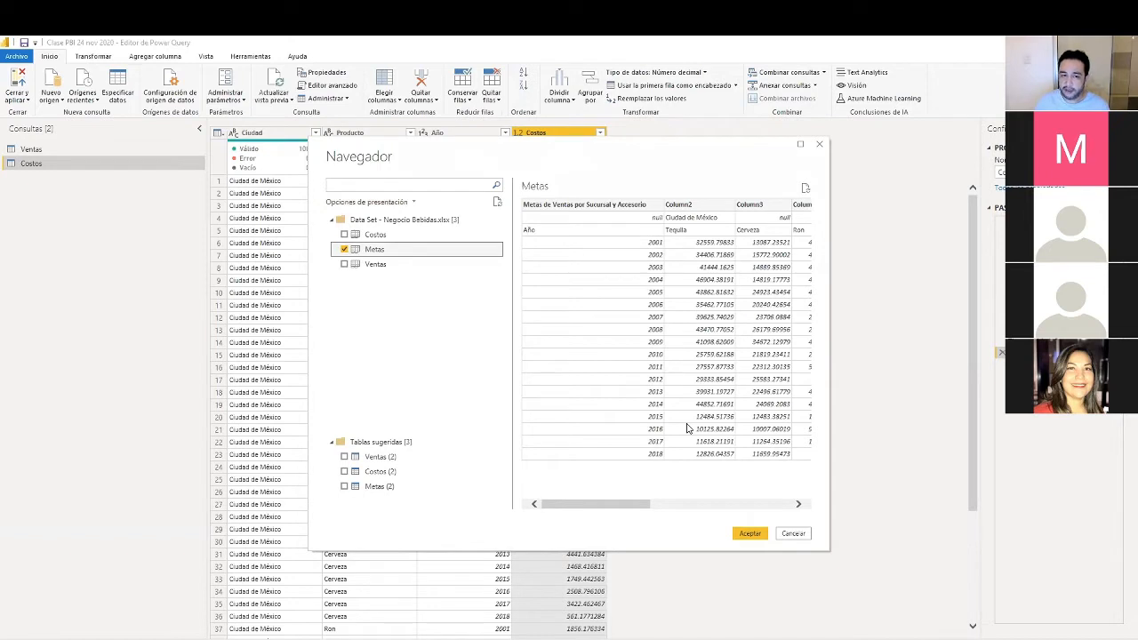
left_click(751, 534)
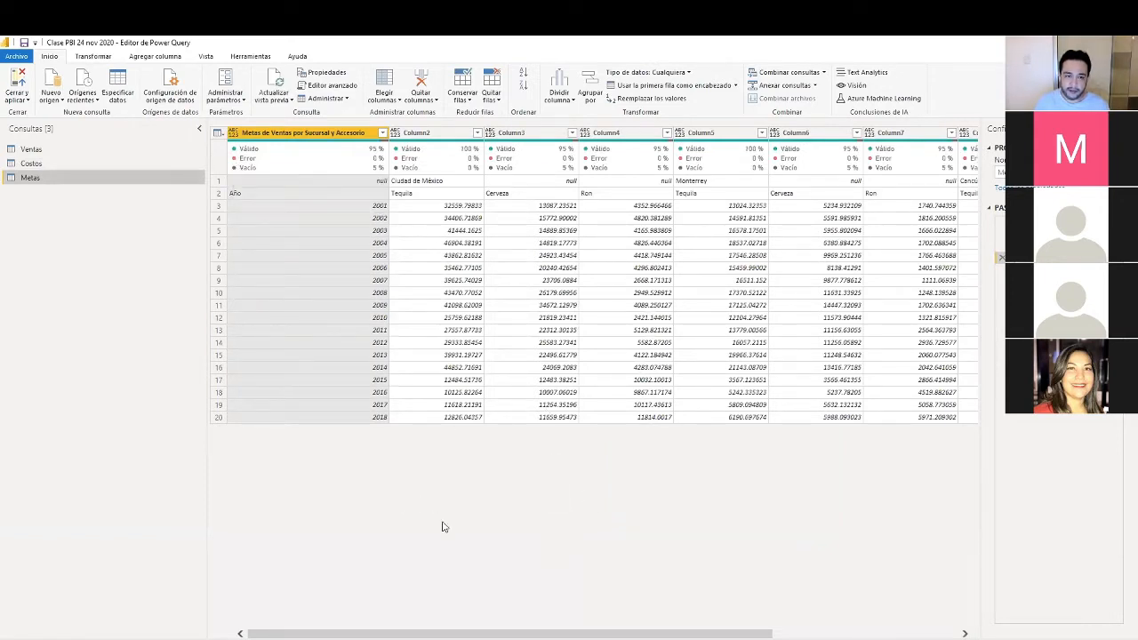
Transpose the Metas table and use its first row as headers
left_click(82, 58)
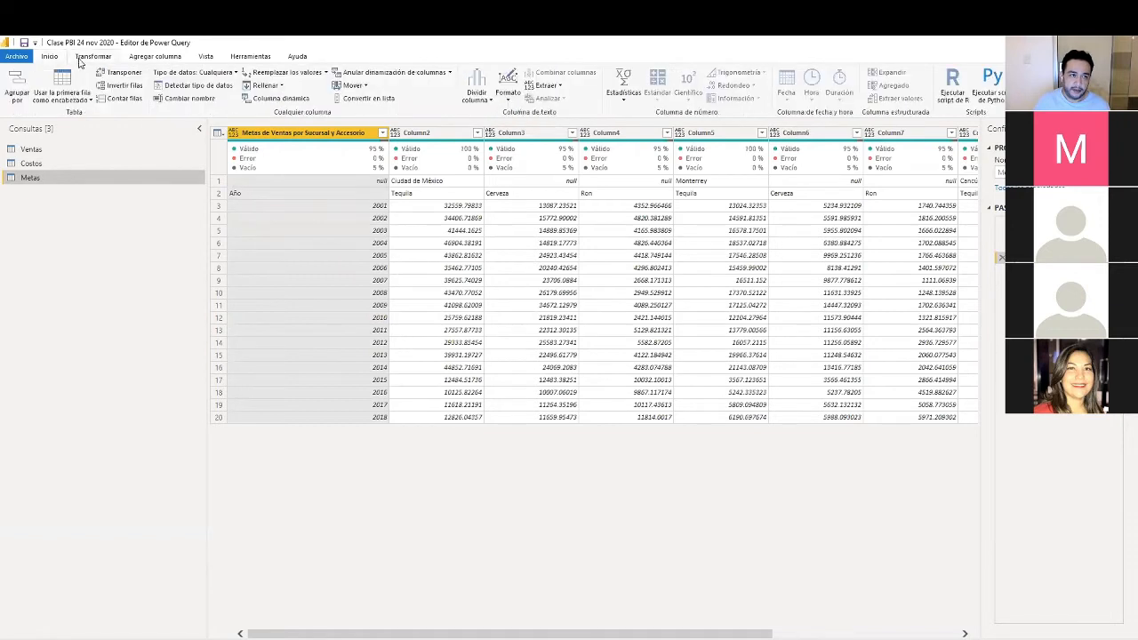
left_click(119, 72)
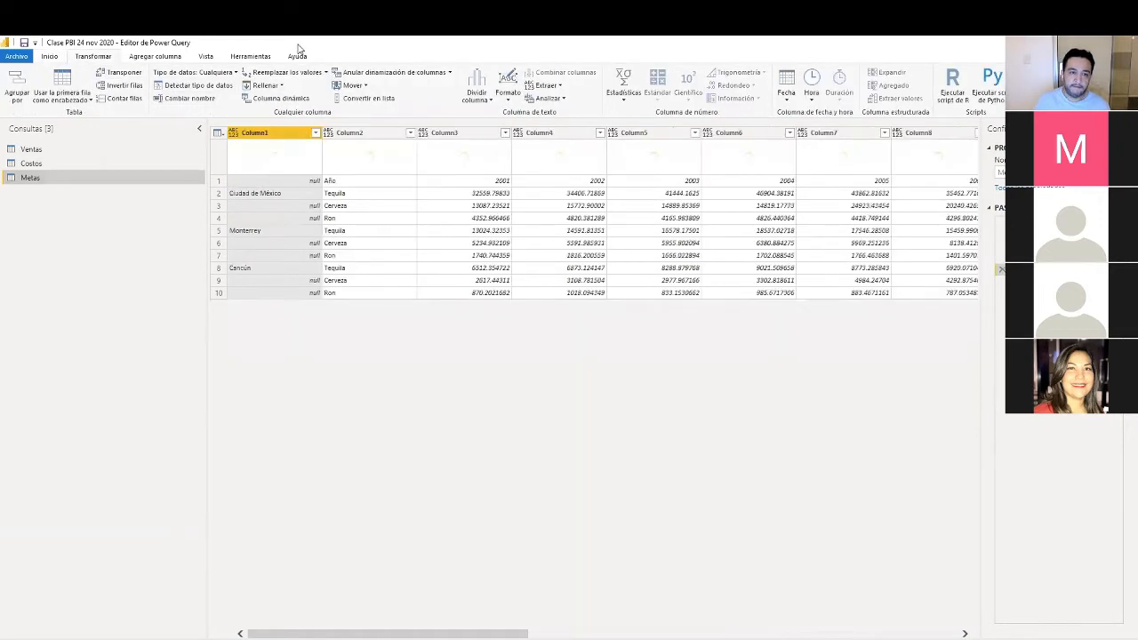
left_click(218, 137)
left_click(264, 297)
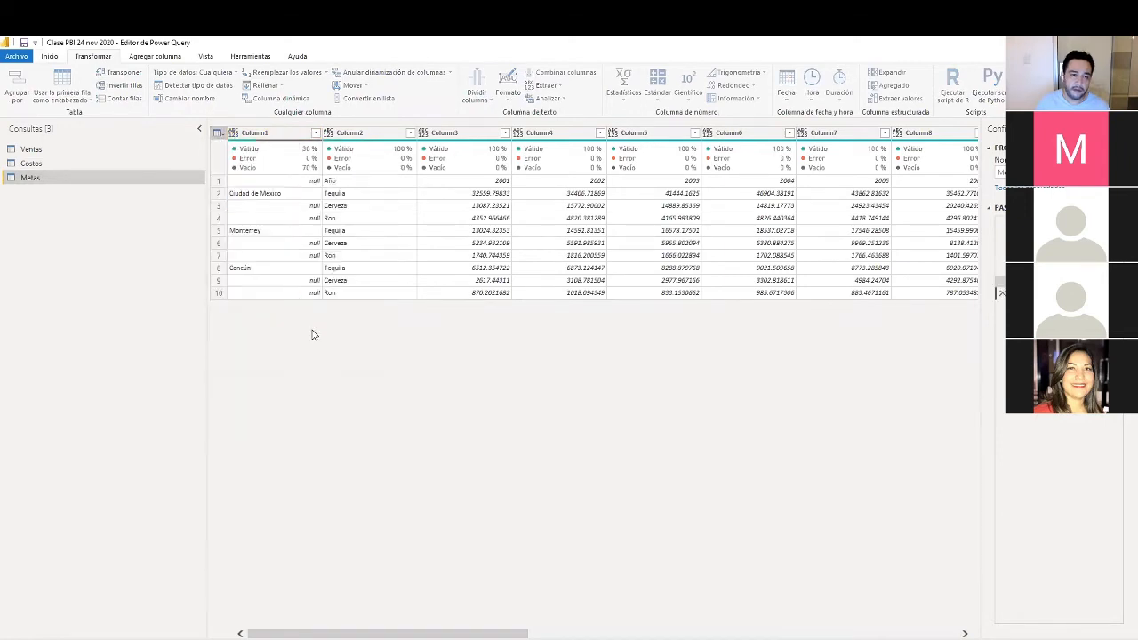
Fill Column1 of the Metas query downwards and unpivot all columns other than Column1 and Año
left_click(278, 87)
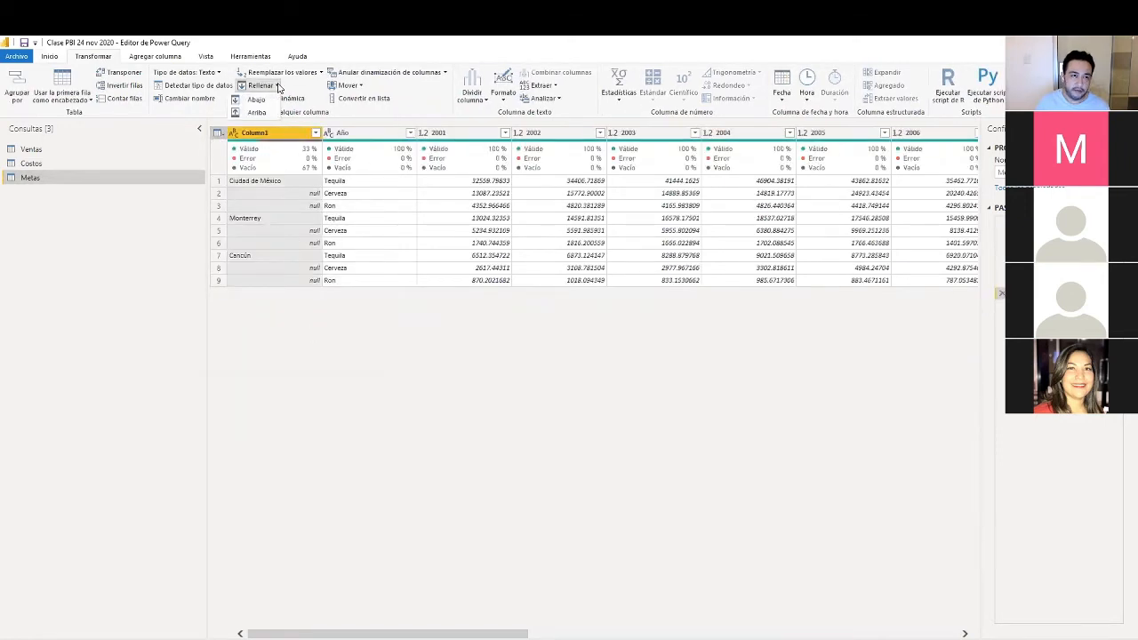
left_click(256, 99)
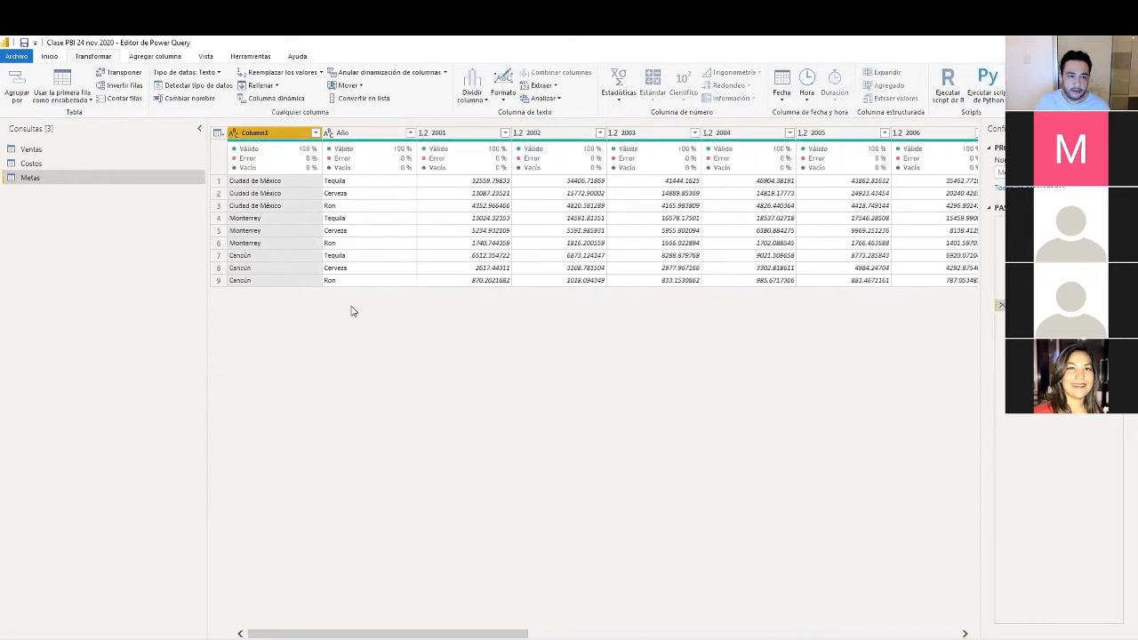
left_click(350, 135, "ctrl")
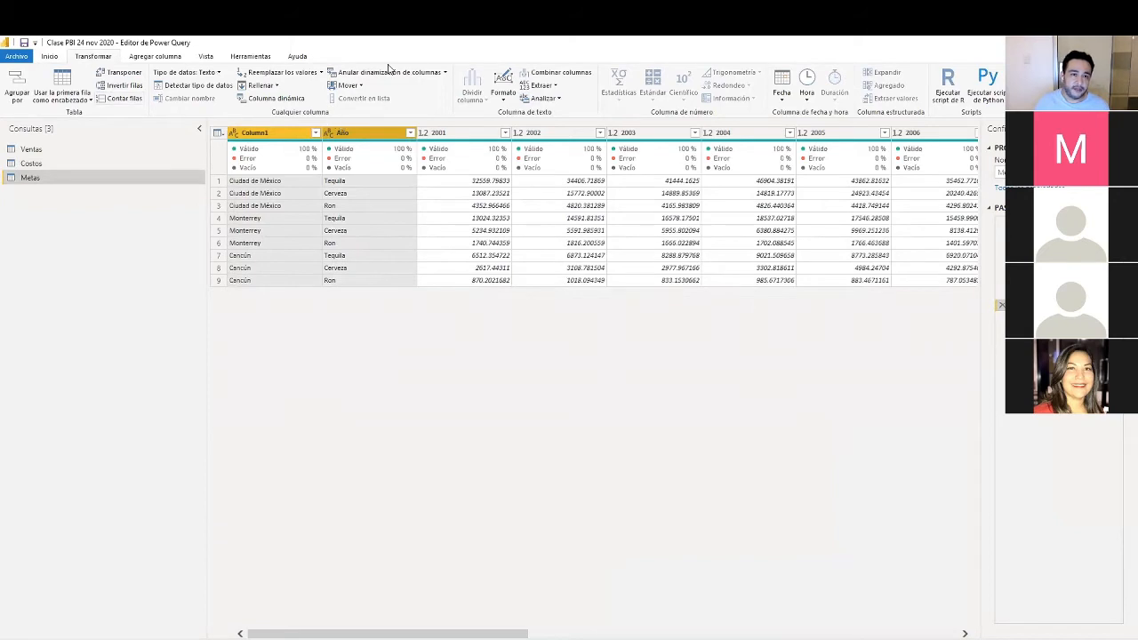
left_click(447, 74)
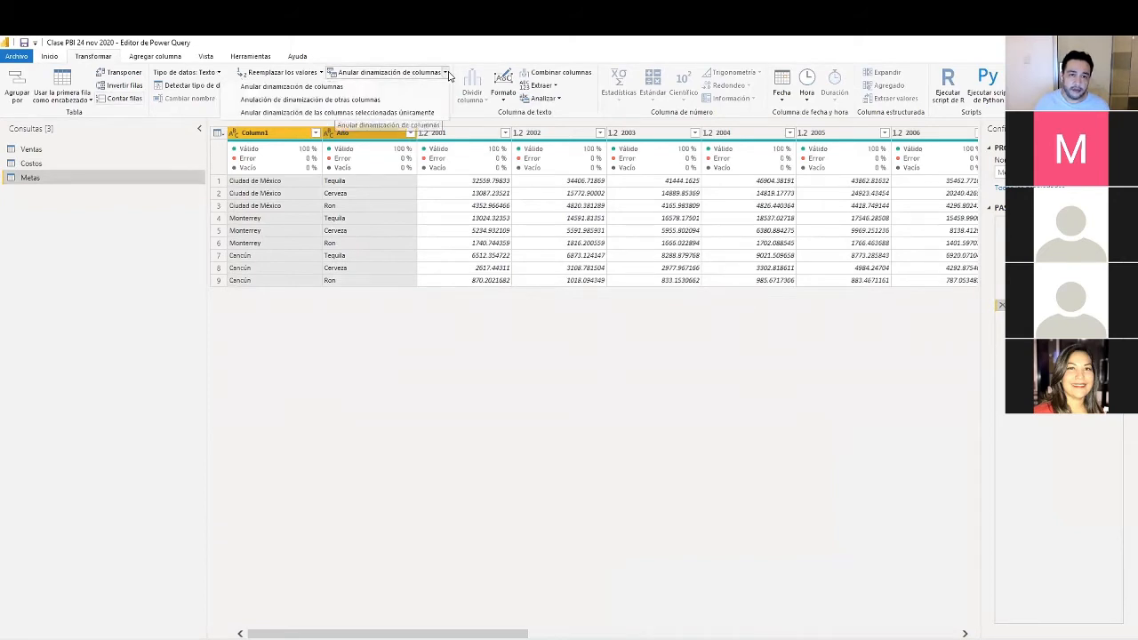
left_click(362, 101)
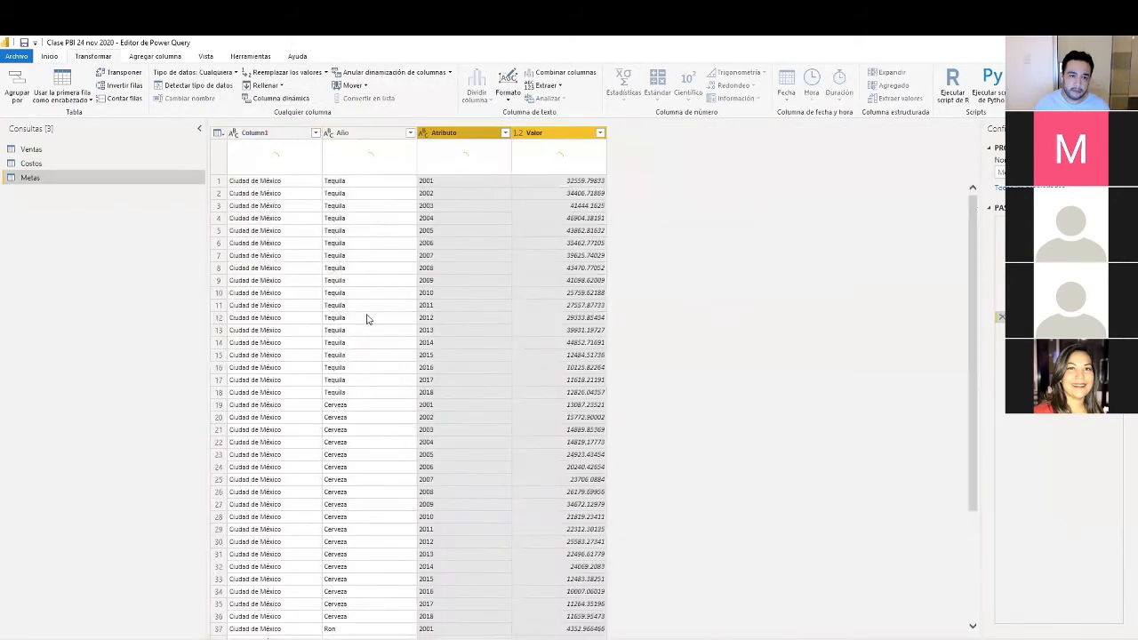
Rename Column1 of the Metas query as Ciudad and the column listing the drinks as Producto
double_click(258, 132)
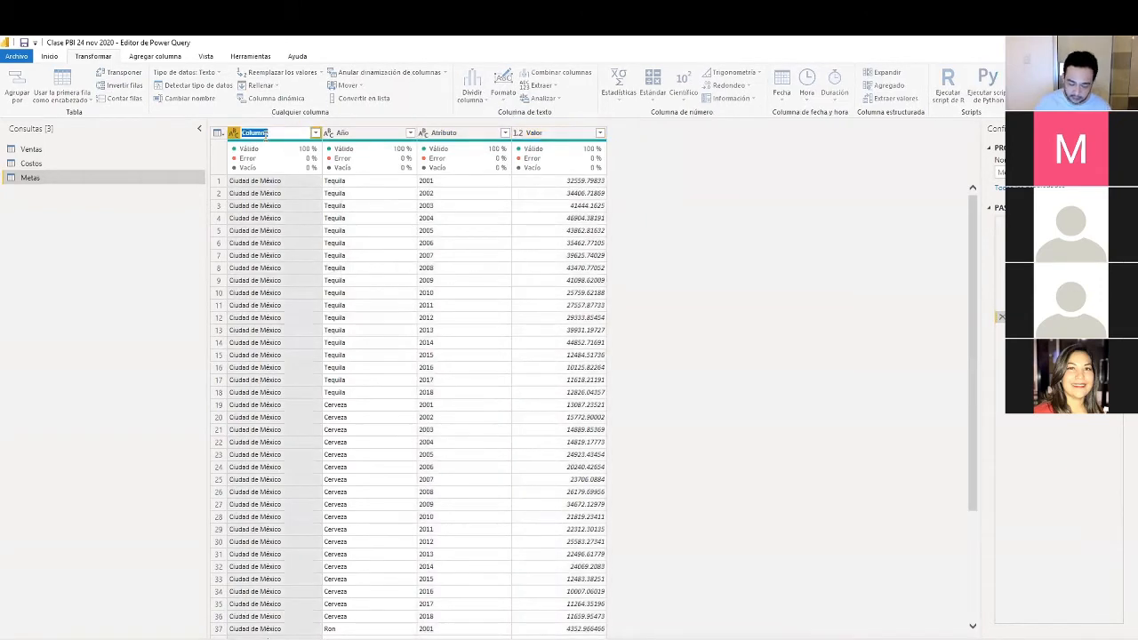
type("Ciudad")
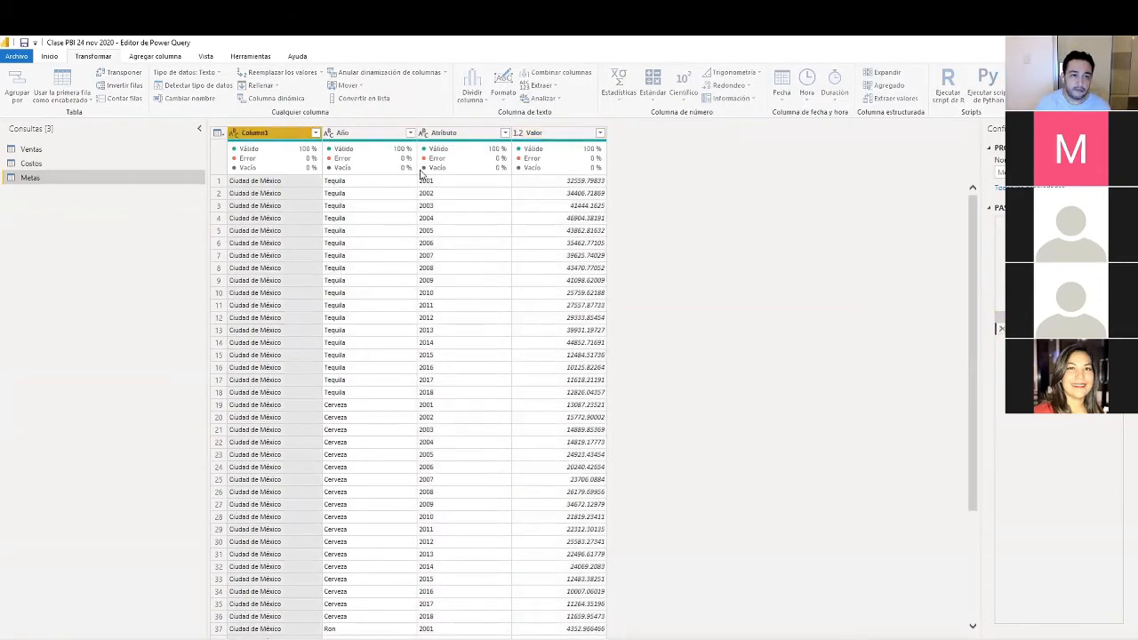
key("Tab")
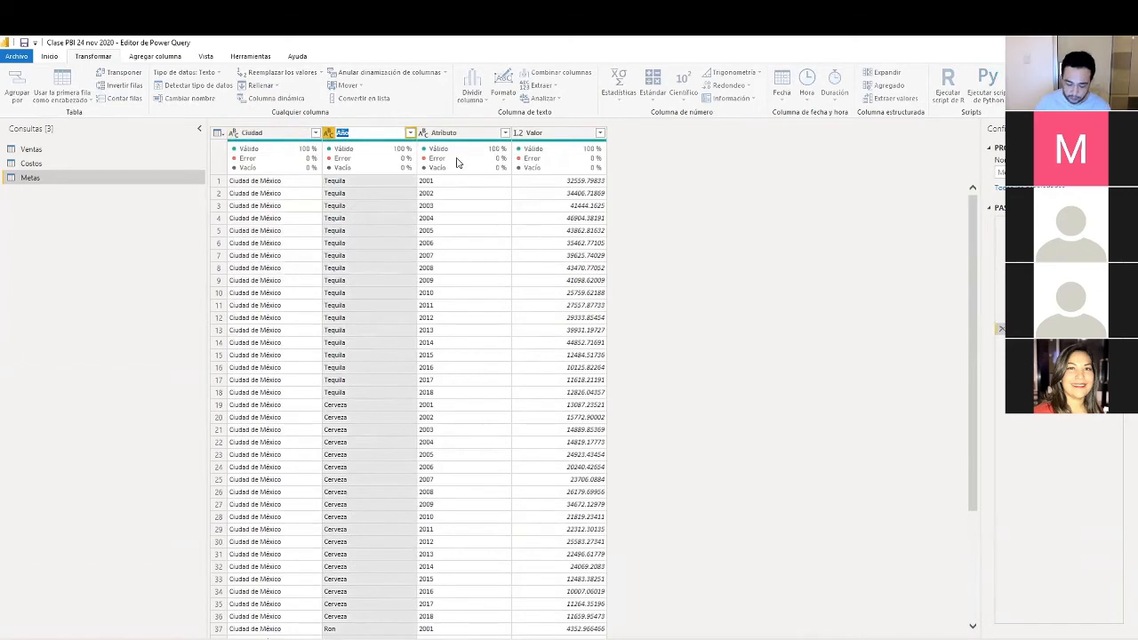
type("Año")
key("Return")
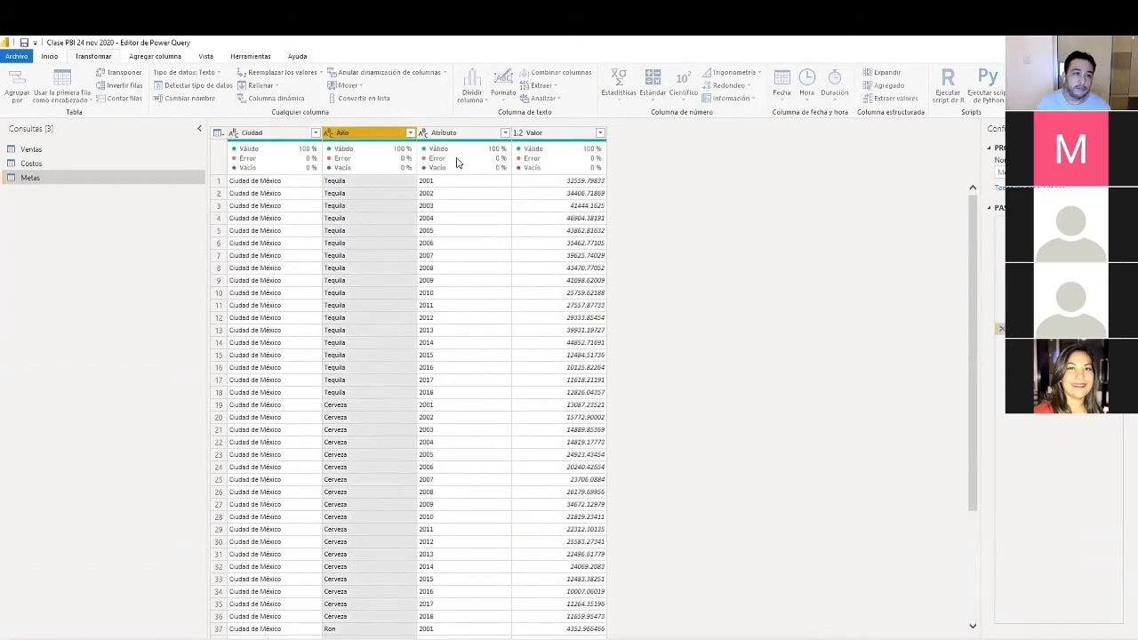
Rename the Atributo column of the Metas query as Año and set its data type to whole number (Número entero)
double_click(449, 135)
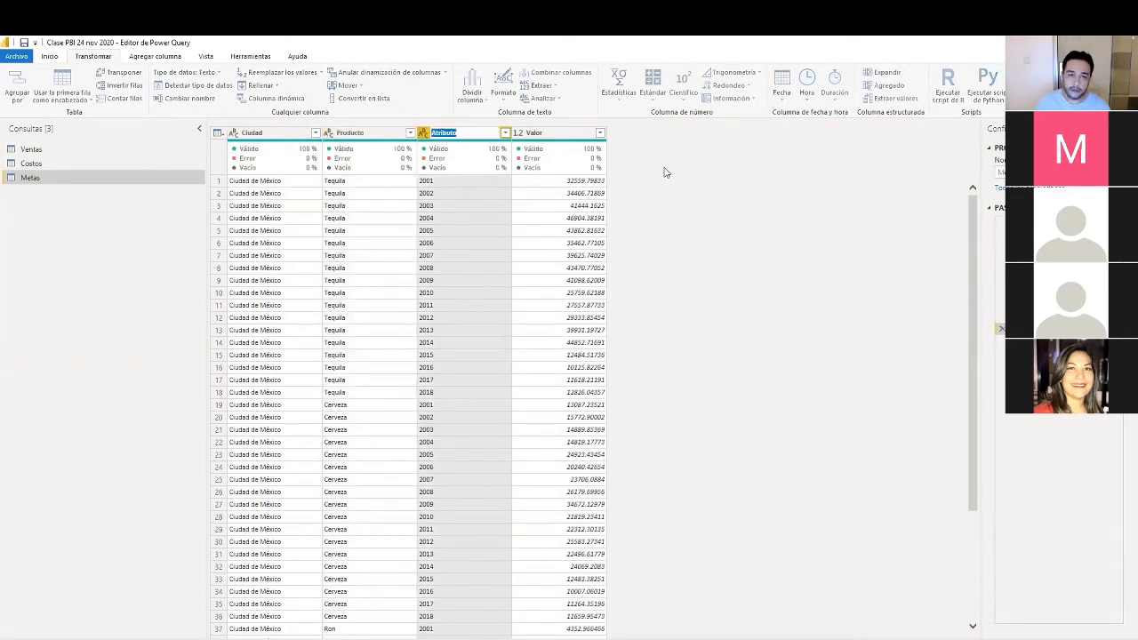
type("Años")
key("Return")
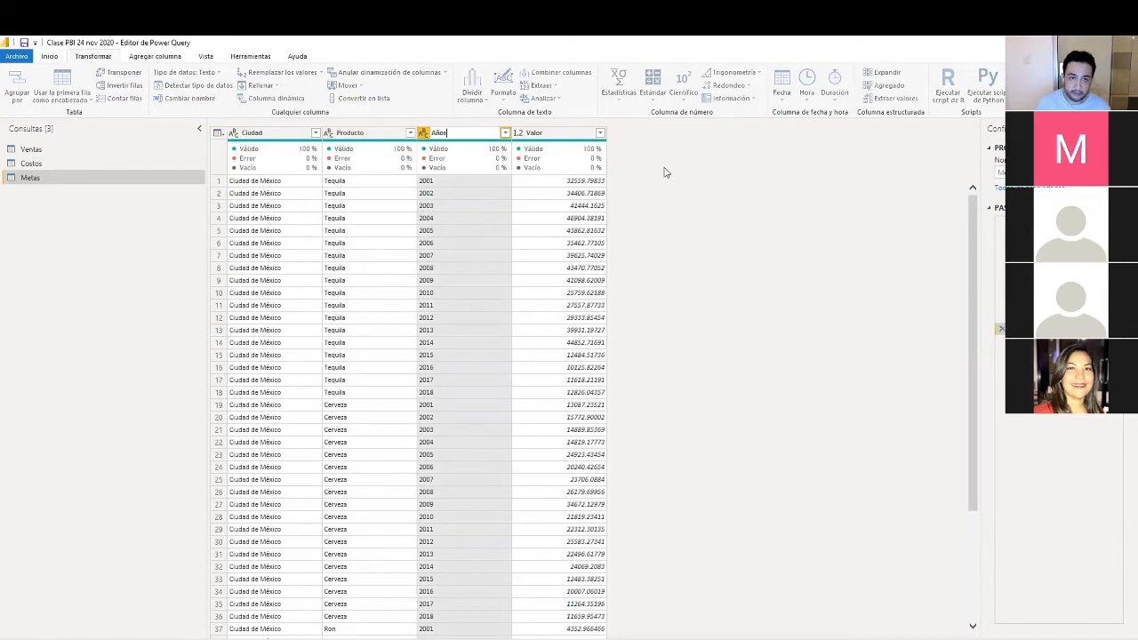
key("BackSpace")
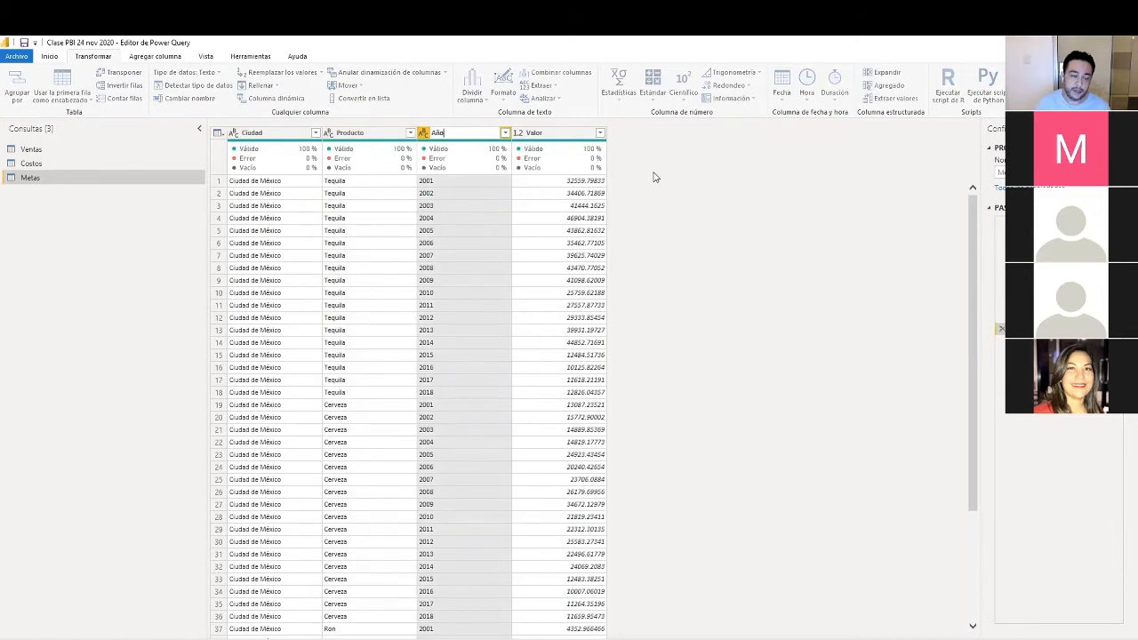
left_click(424, 134)
left_click(425, 134)
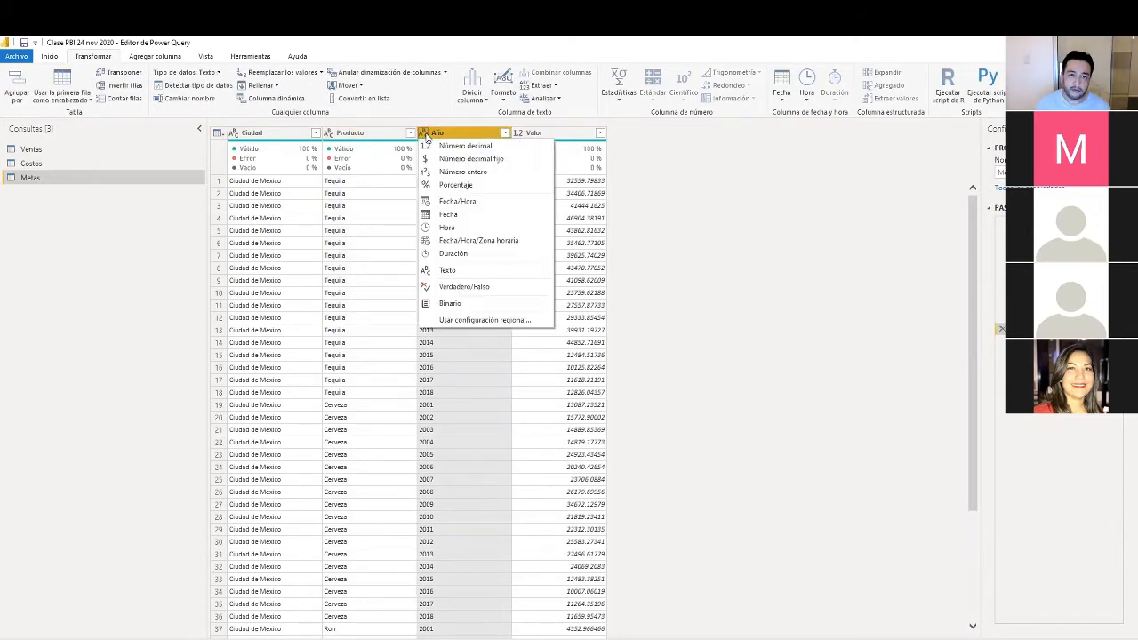
left_click(492, 172)
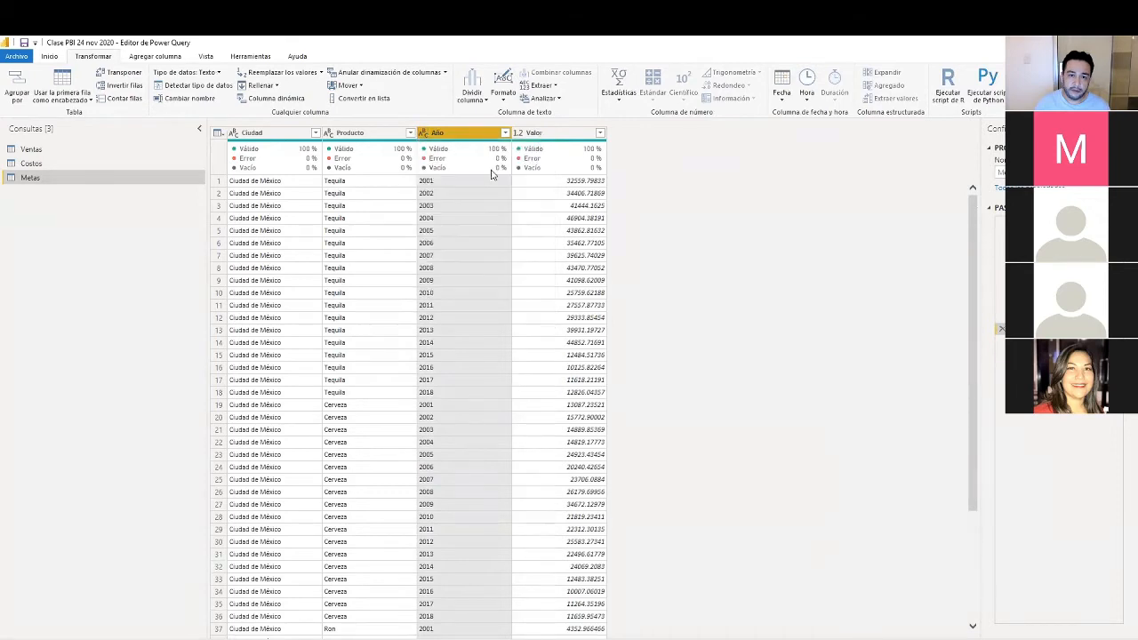
Rename the Valor column of the Metas query as Metas
double_click(541, 135)
type("Metas")
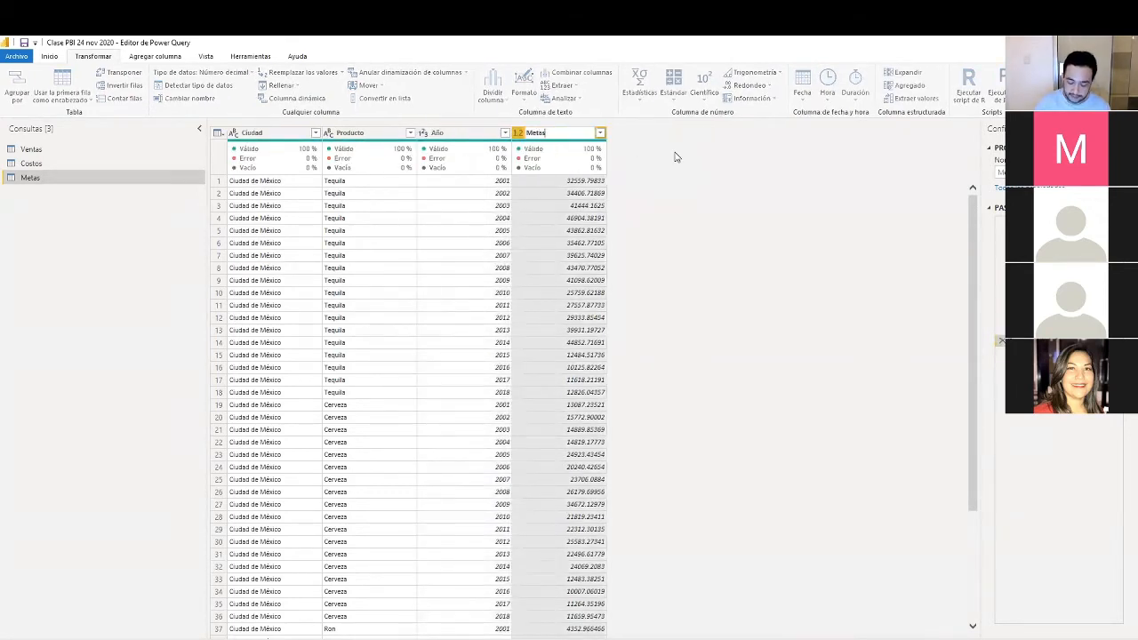
key("Return")
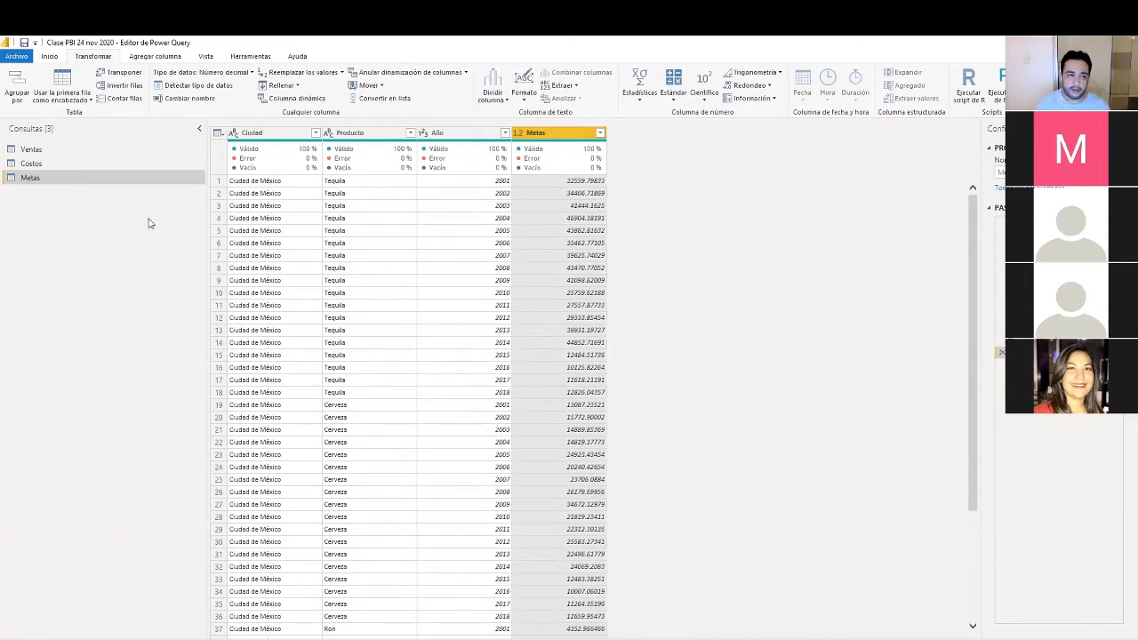
Review the finished Ventas and Metas queries, and duplicate the Ventas query
left_click(49, 56)
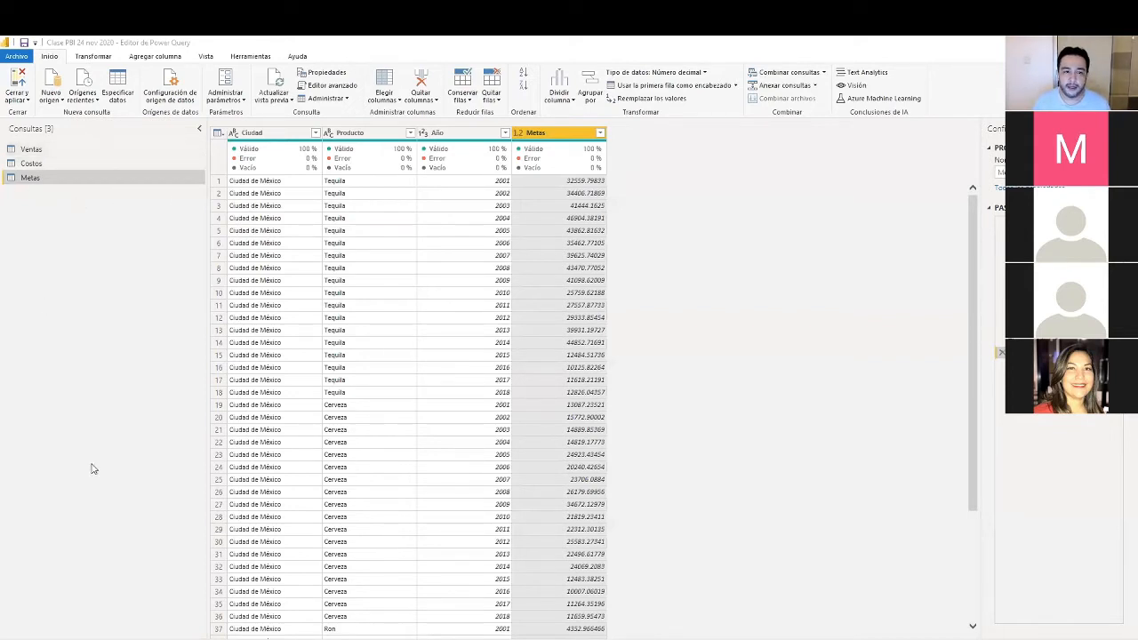
left_click(50, 164)
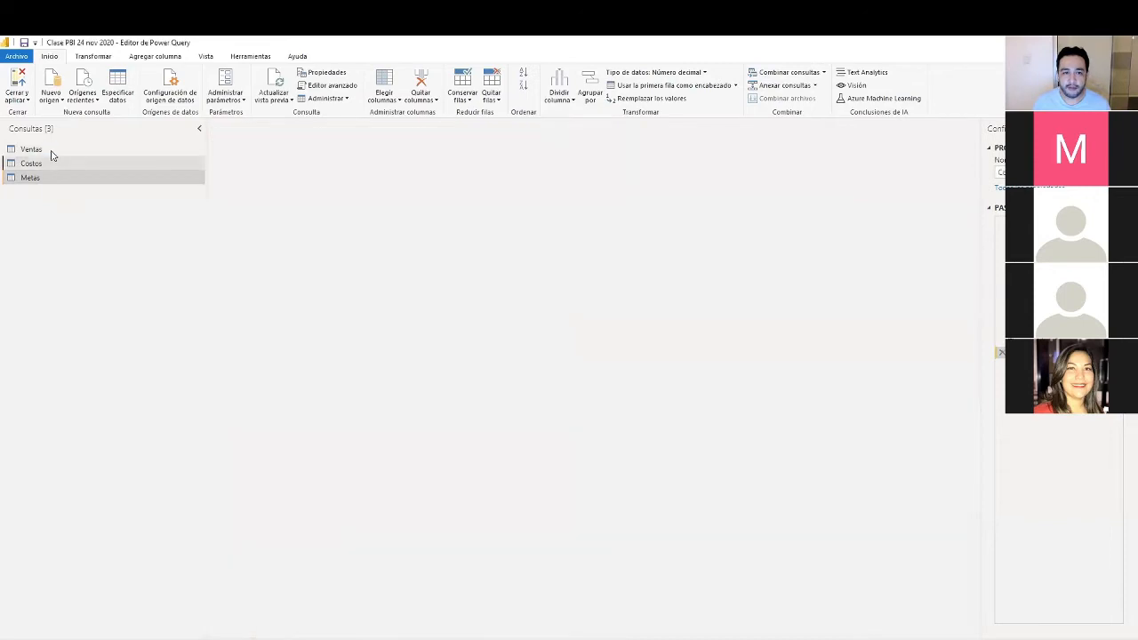
left_click(54, 150)
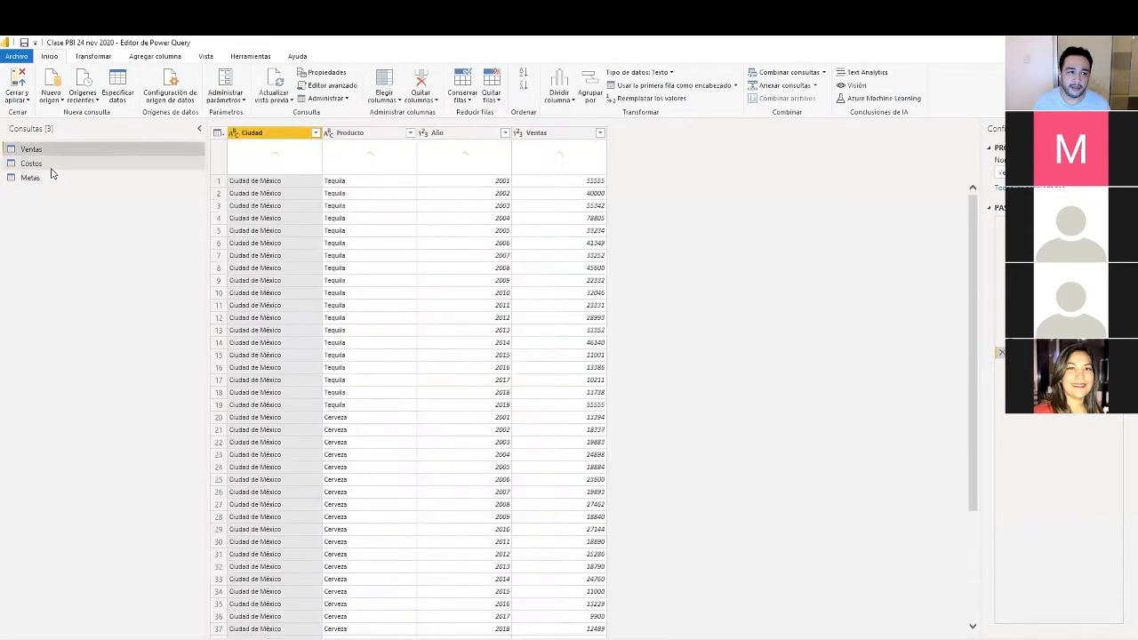
left_click(66, 182)
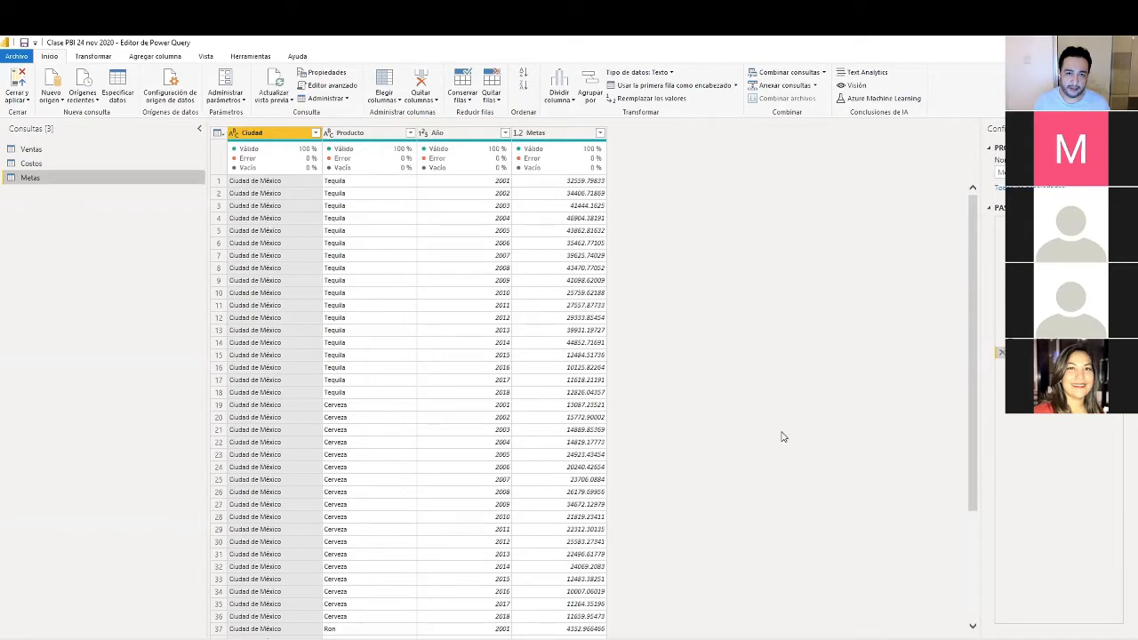
left_click(50, 149)
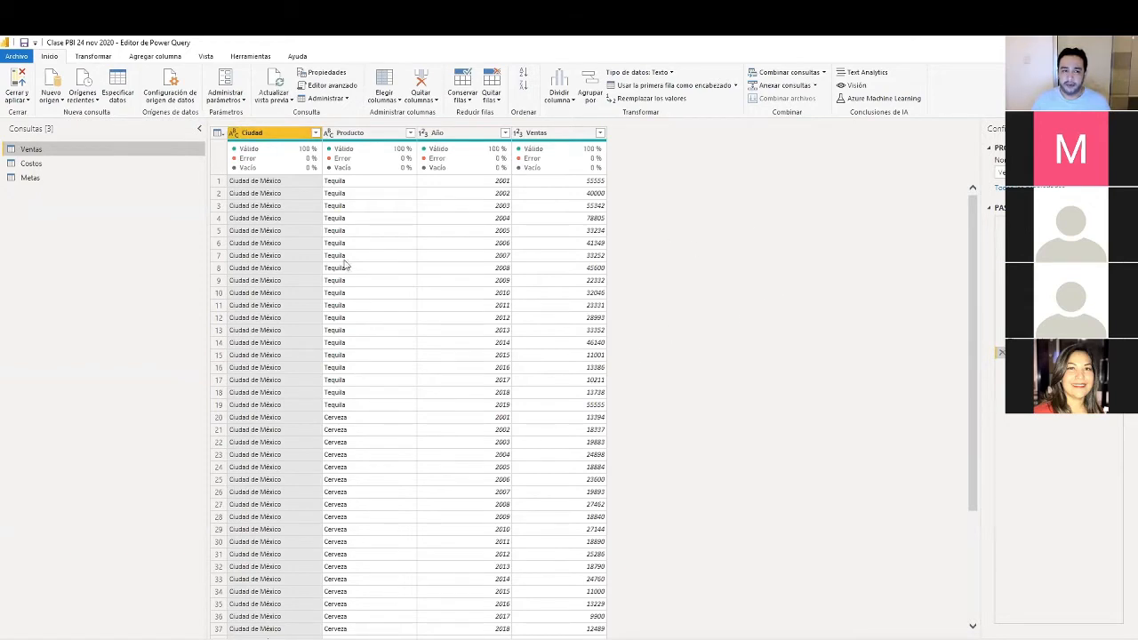
right_click(54, 155)
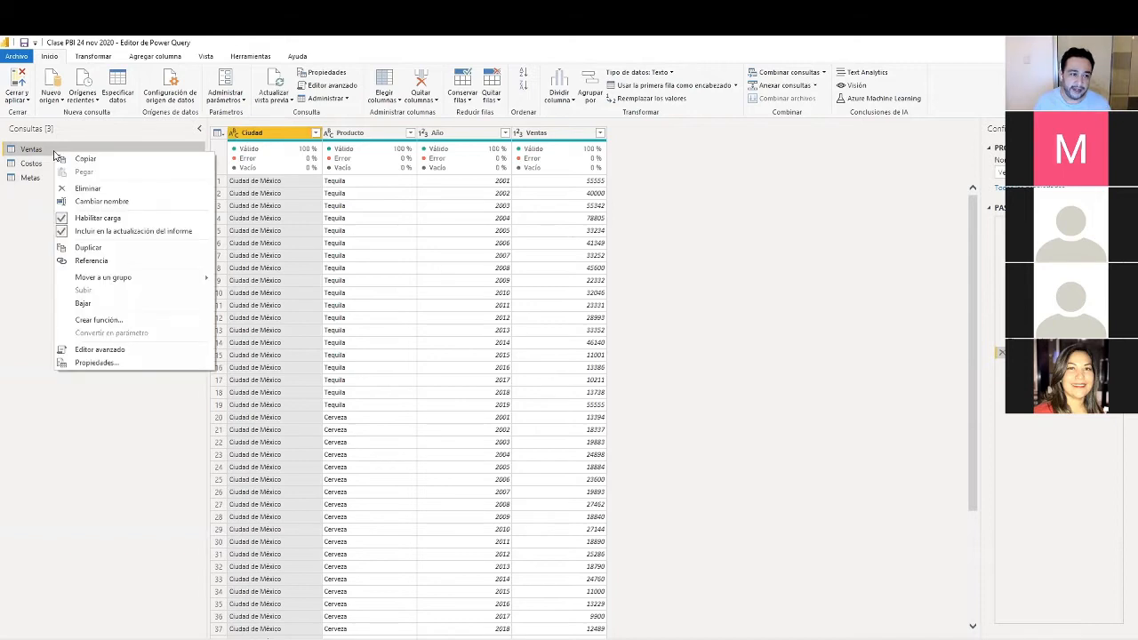
left_click(103, 251)
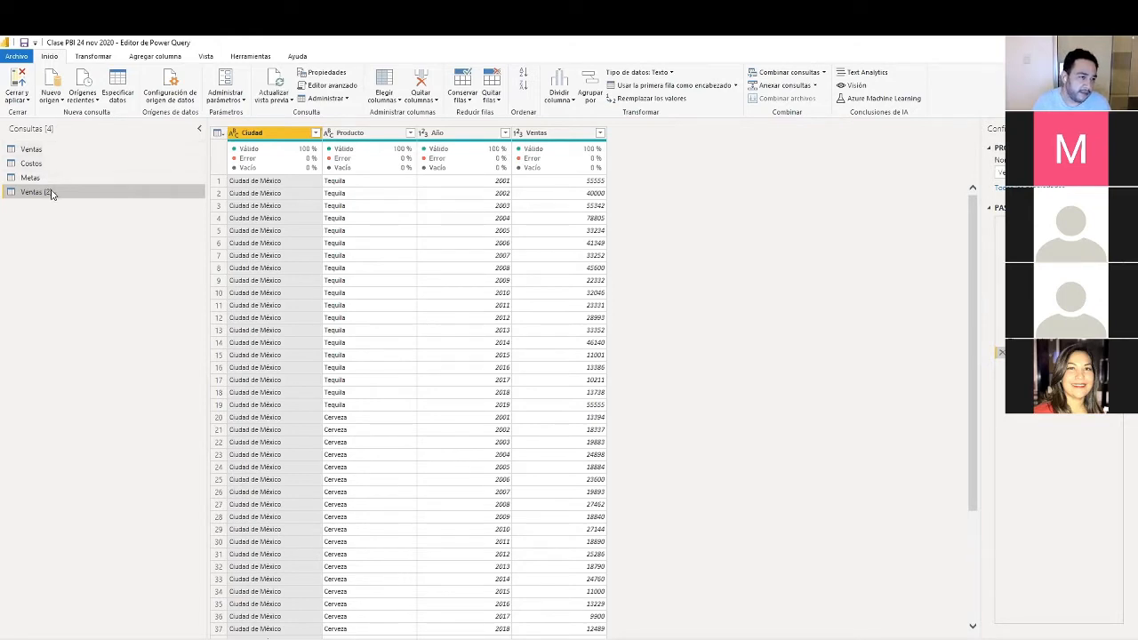
Delete the duplicated query Ventas (2) and confirm its removal
right_click(132, 196)
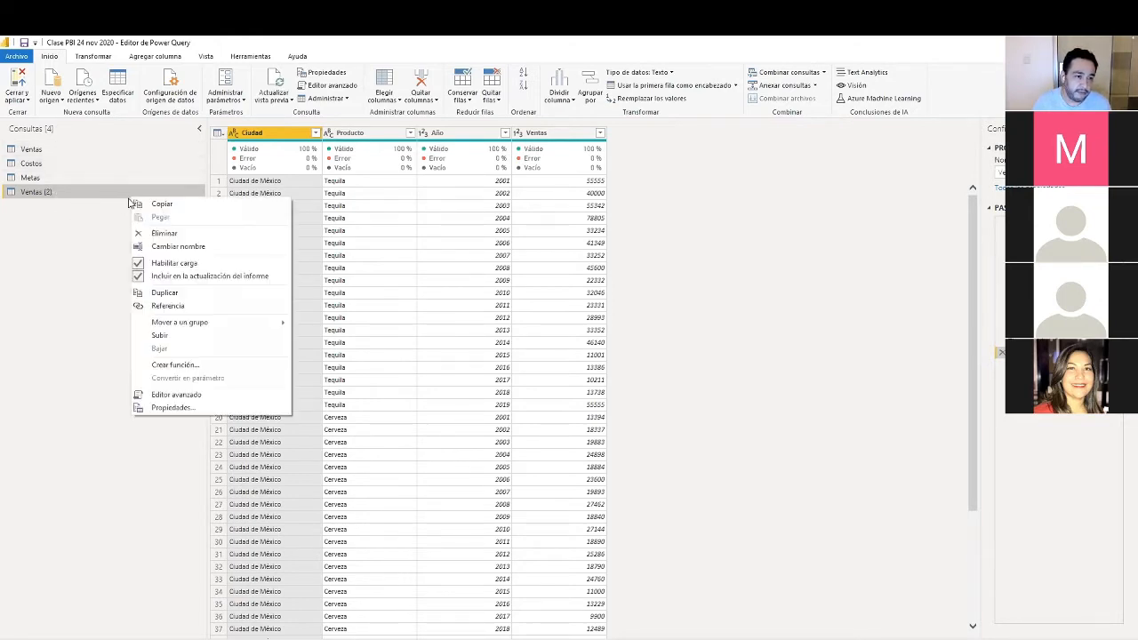
left_click(175, 235)
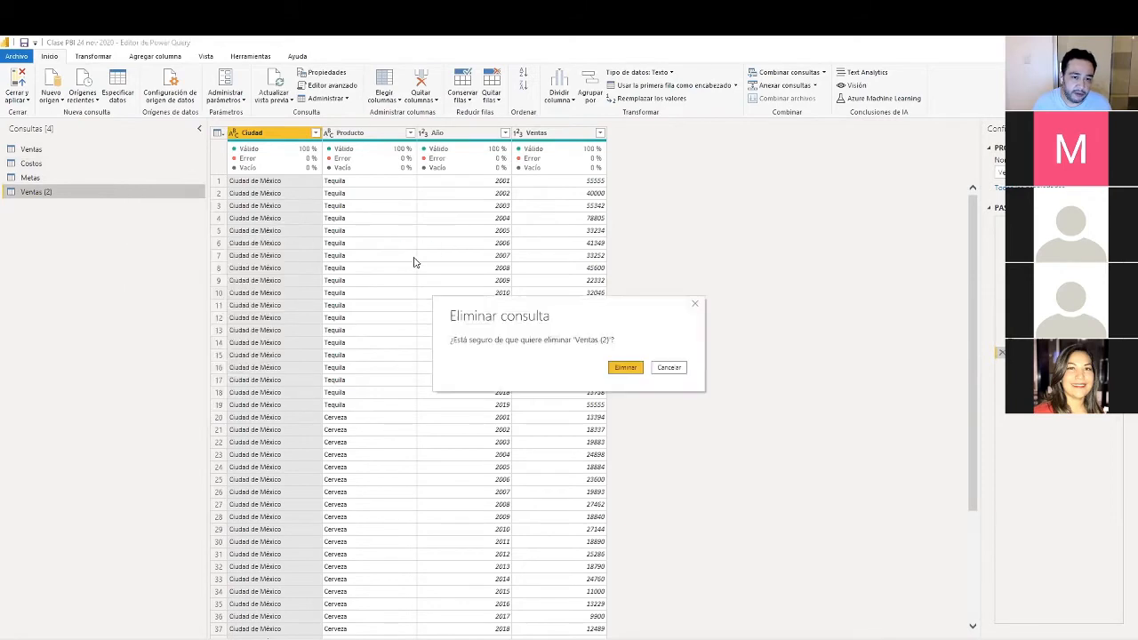
left_click(612, 369)
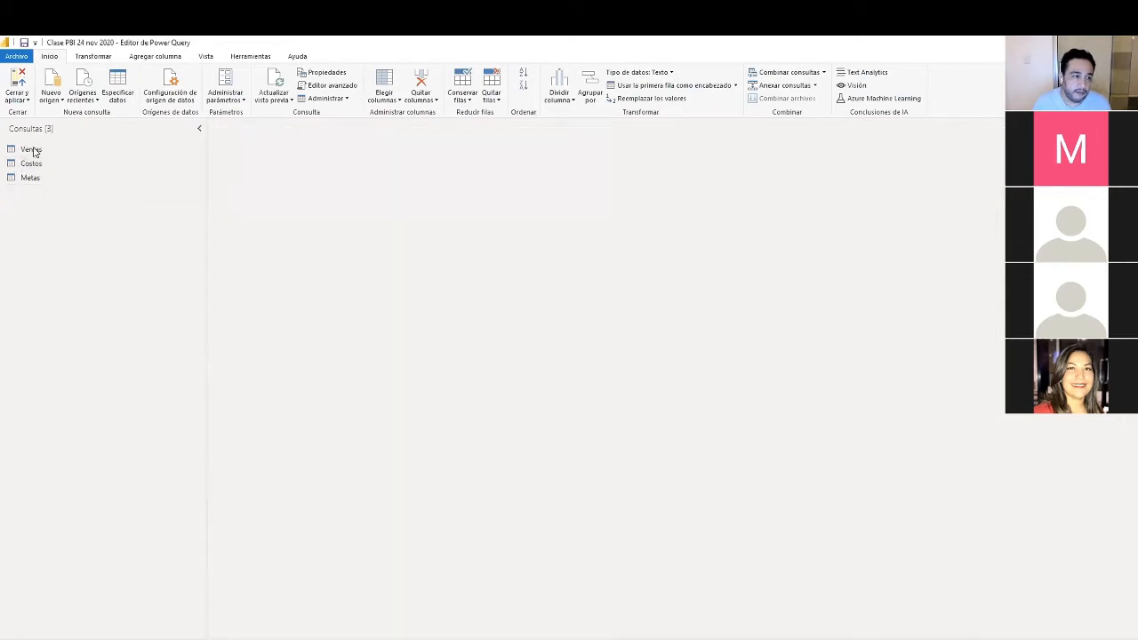
Duplicate the Ventas query and rename the copy as Ventas - costos - metas
right_click(33, 150)
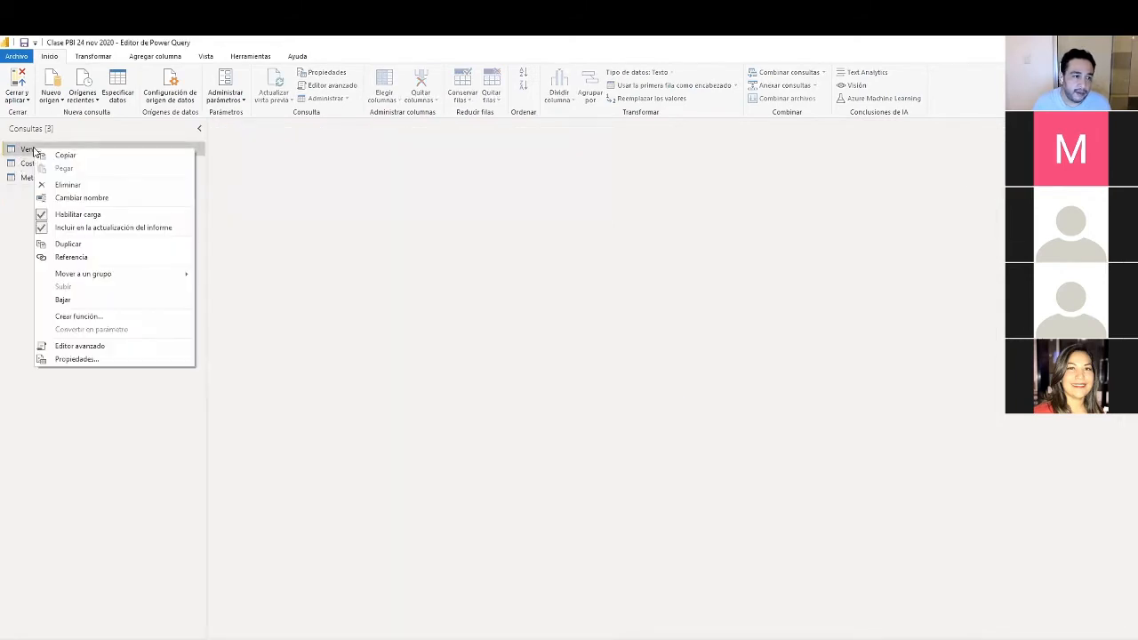
left_click(90, 245)
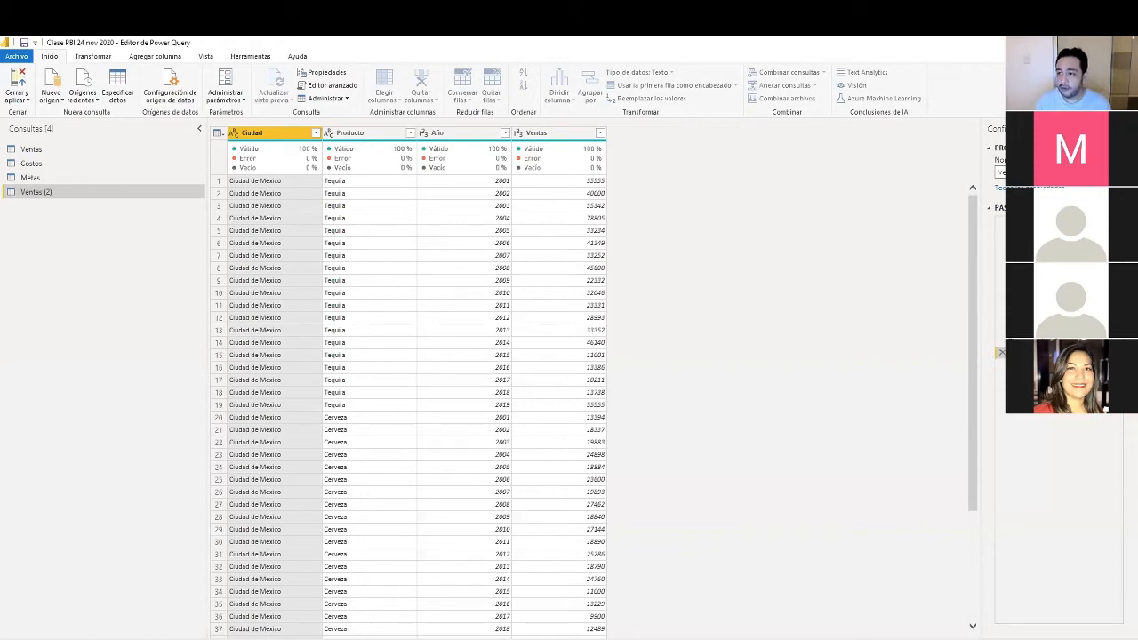
key("Return")
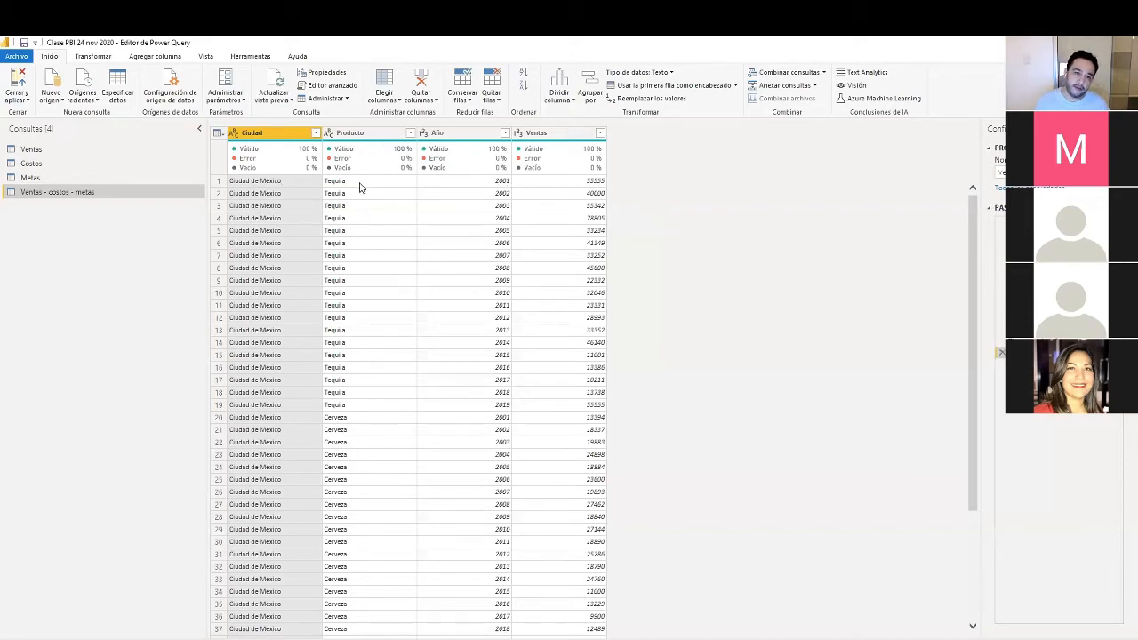
Try to merge Ventas - costos - metas with Costos, selecting Ciudad, Producto and Año as matching columns in the first table
scroll(384, 397, "down", 20)
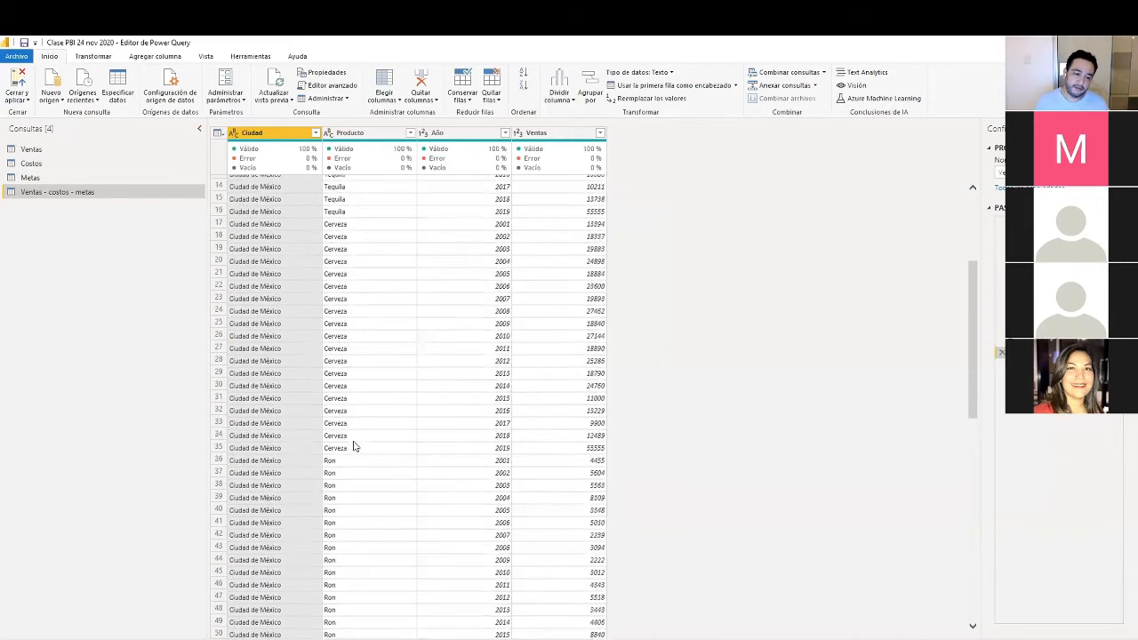
scroll(356, 427, "down", 5)
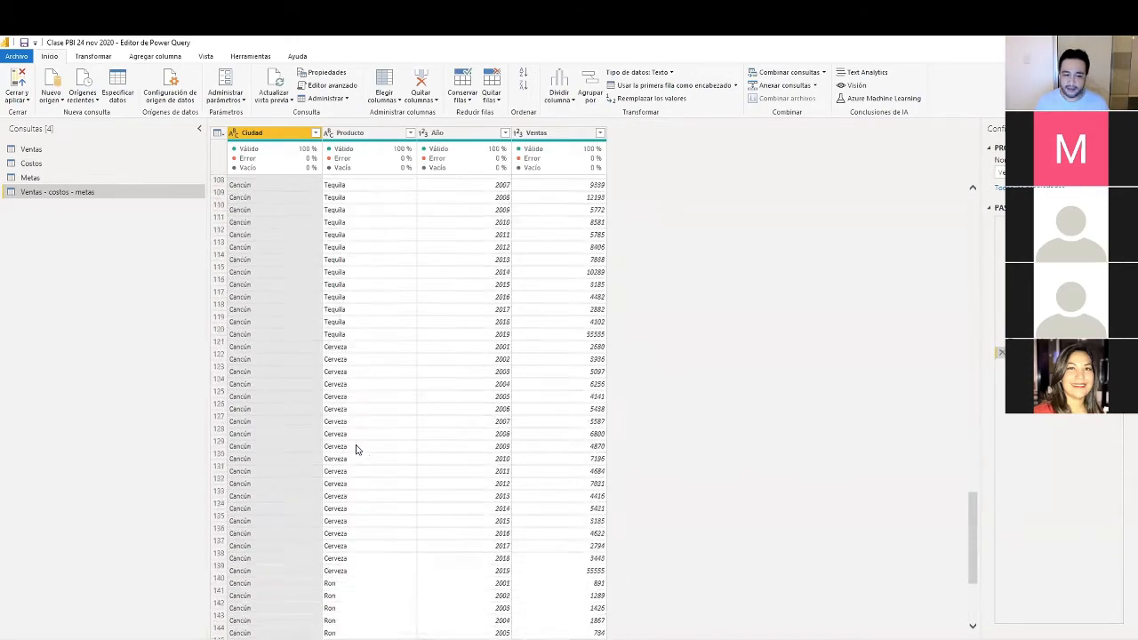
scroll(365, 406, "up", 20)
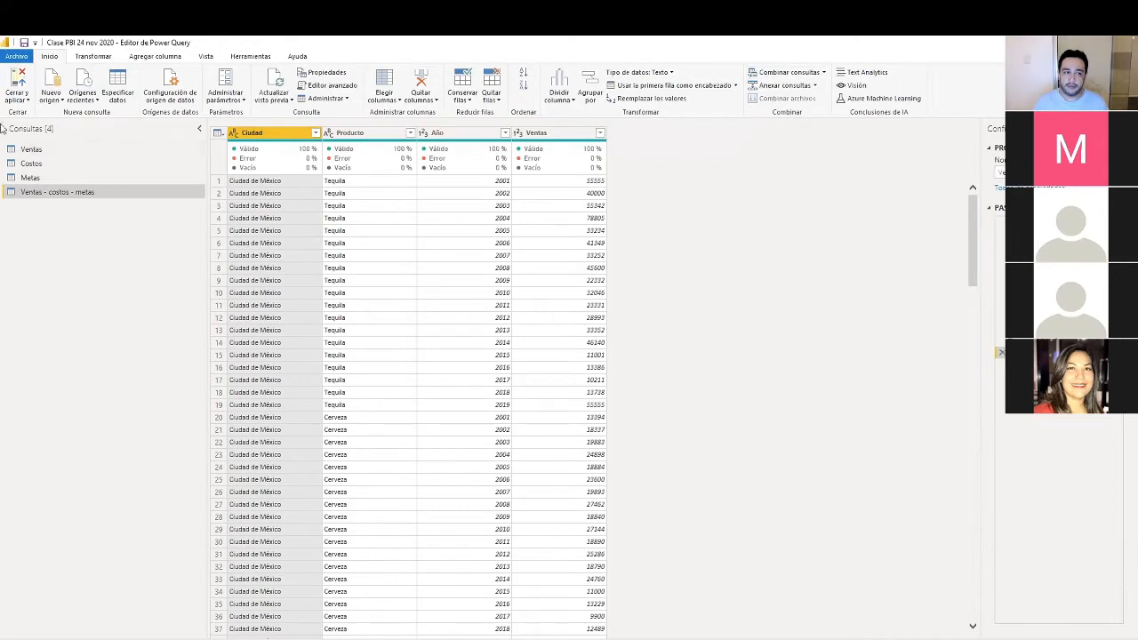
left_click(782, 73)
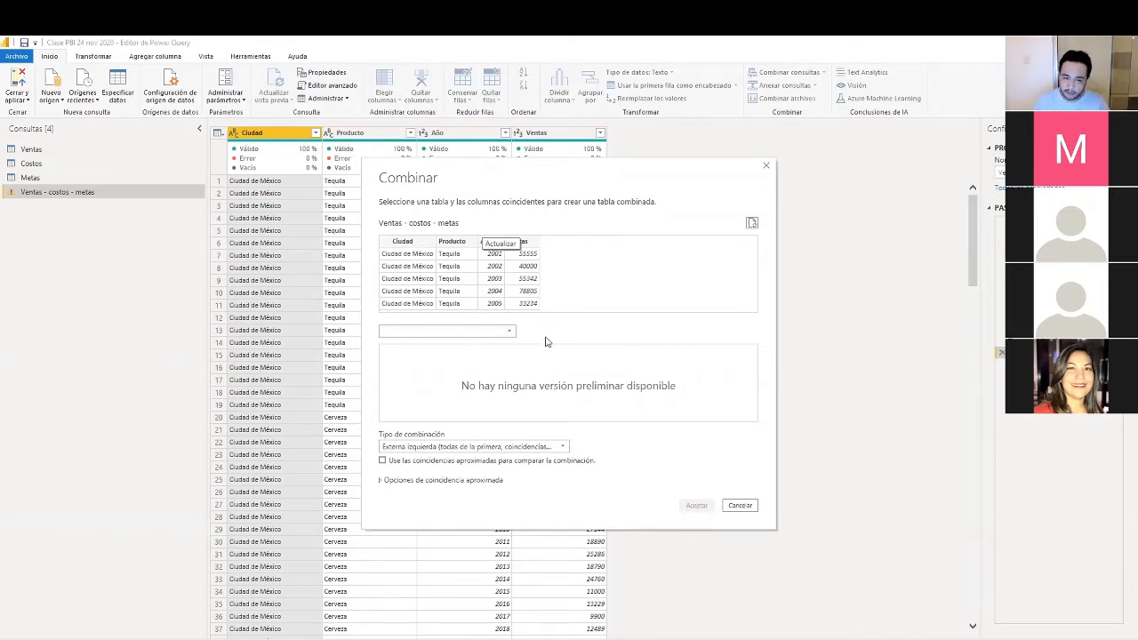
left_click(494, 335)
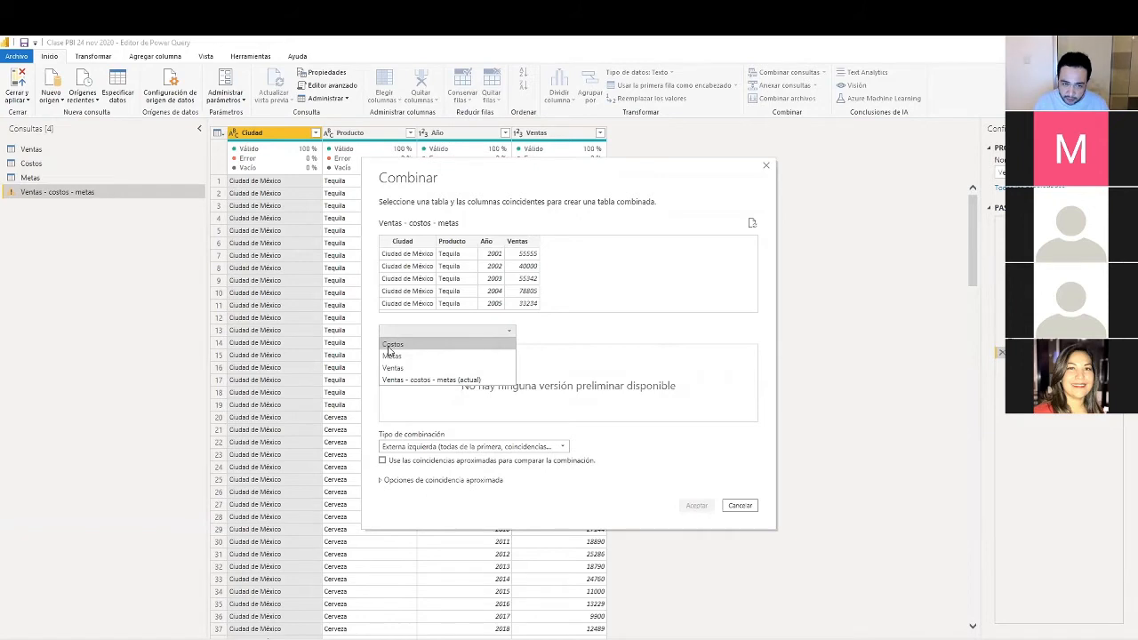
left_click(477, 344)
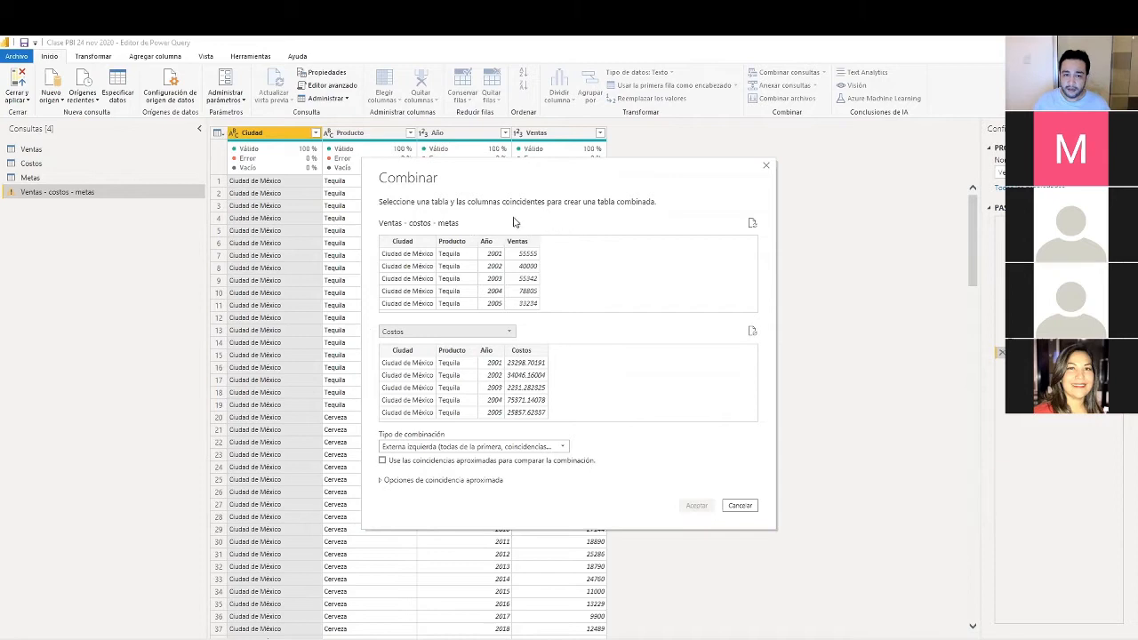
left_click(408, 245)
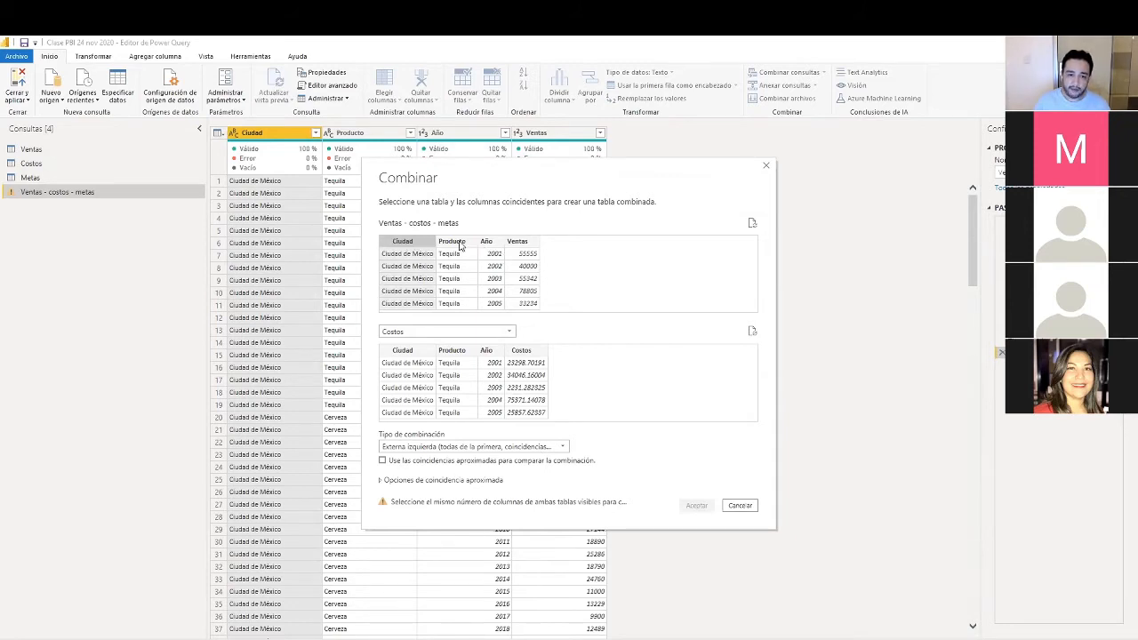
left_click(454, 247, "ctrl")
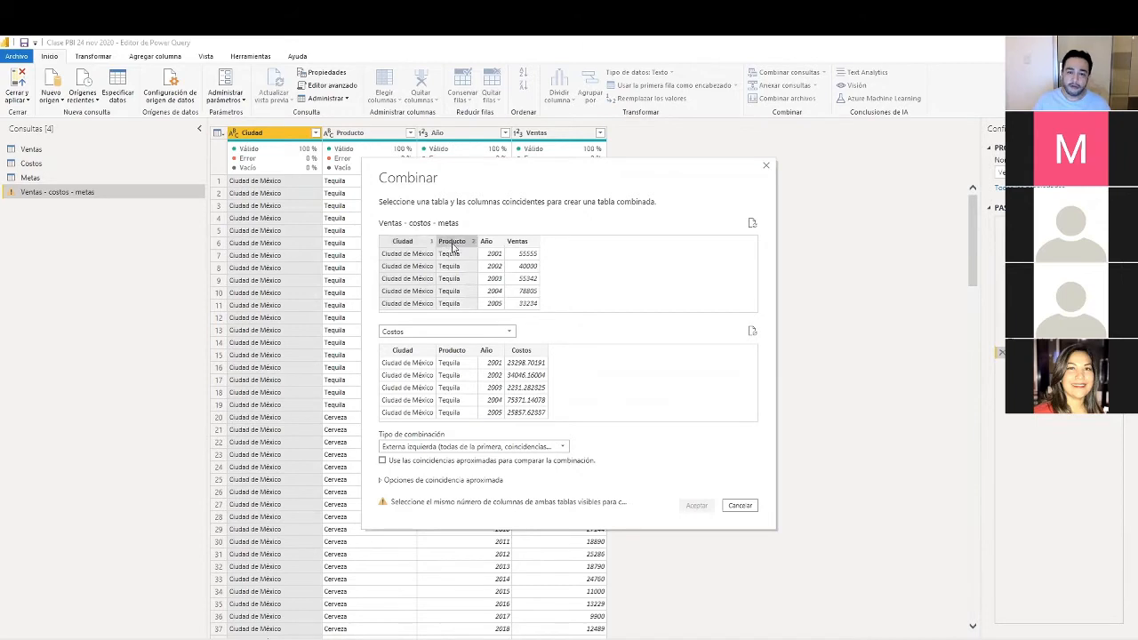
left_click(493, 246, "ctrl")
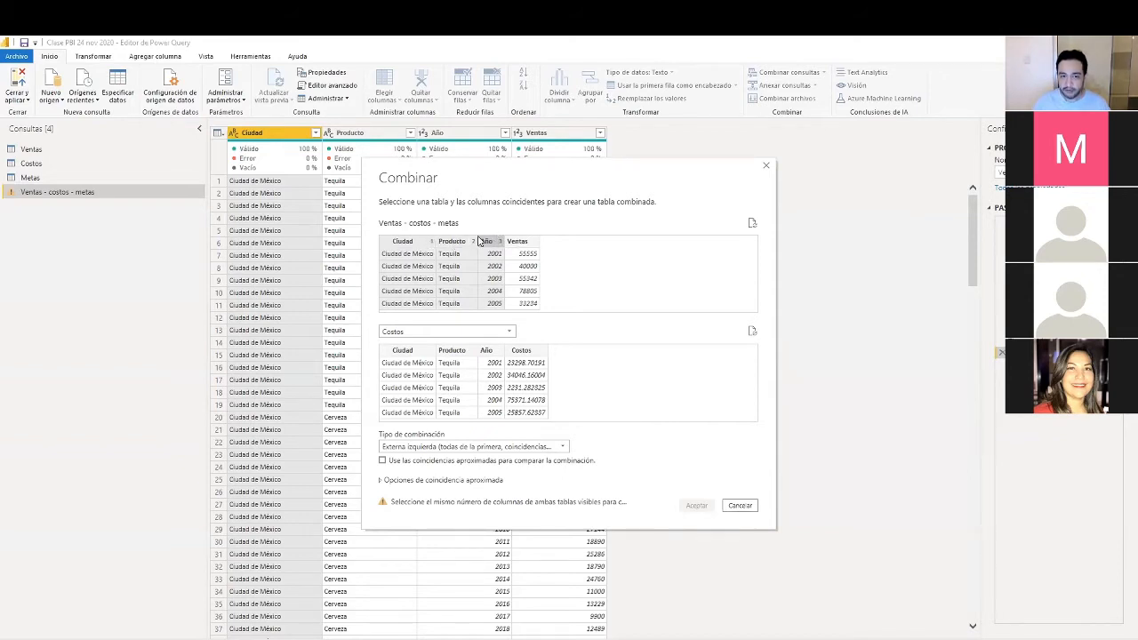
Select the Costos matching columns in the reverse order Año, Producto, Ciudad, and replace that selection with a single column
left_click(487, 354)
left_click(451, 353, "ctrl")
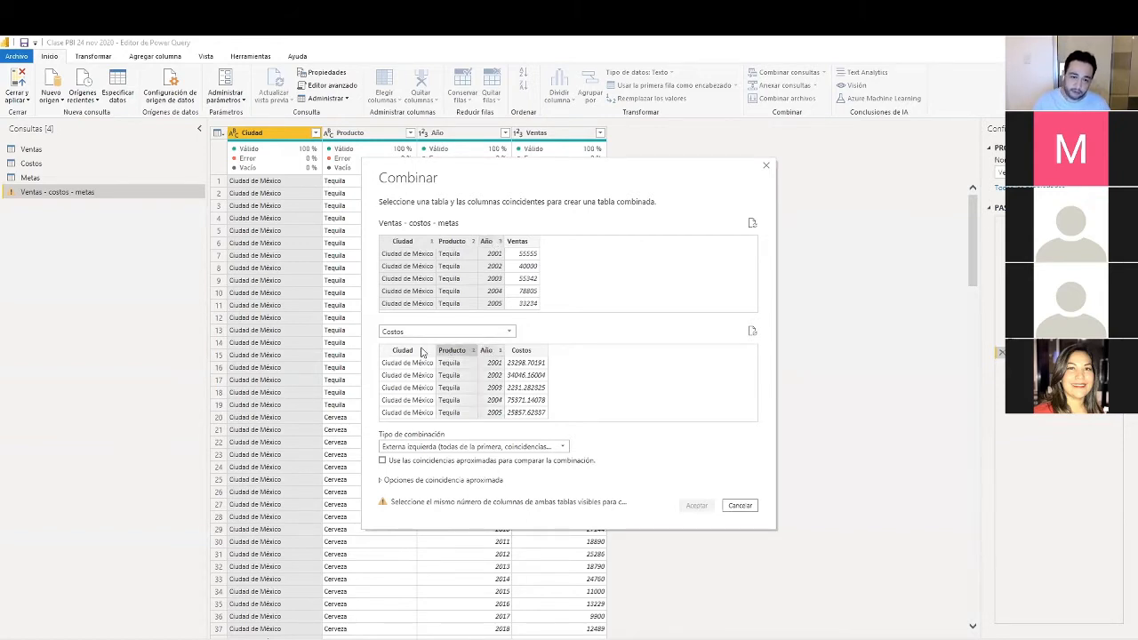
left_click(411, 354, "ctrl")
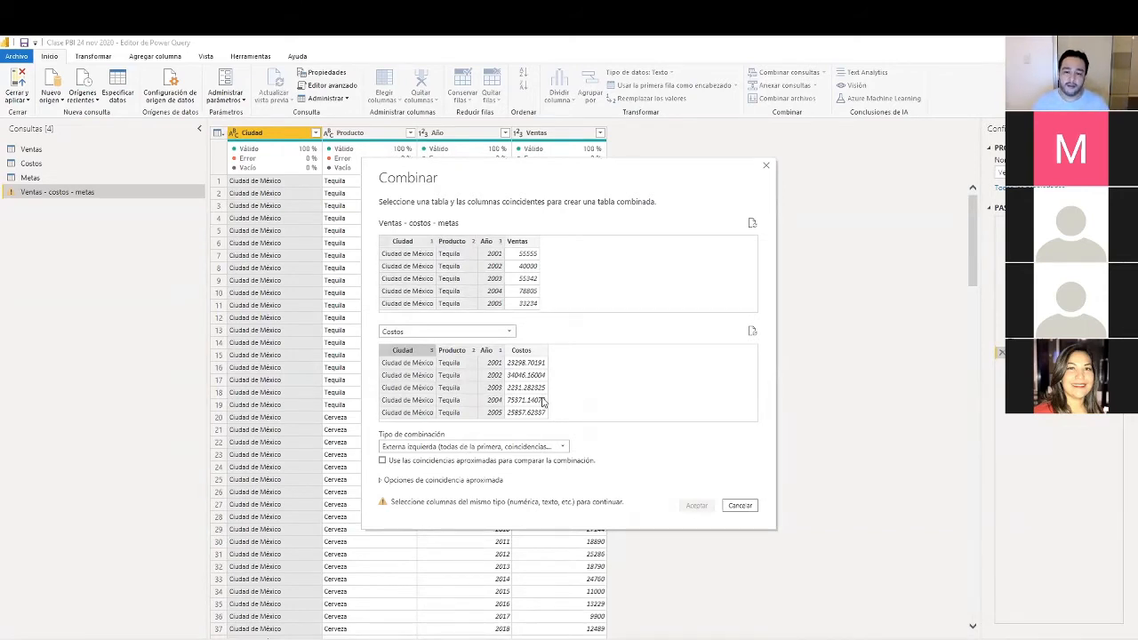
left_click(494, 352)
left_click(530, 352)
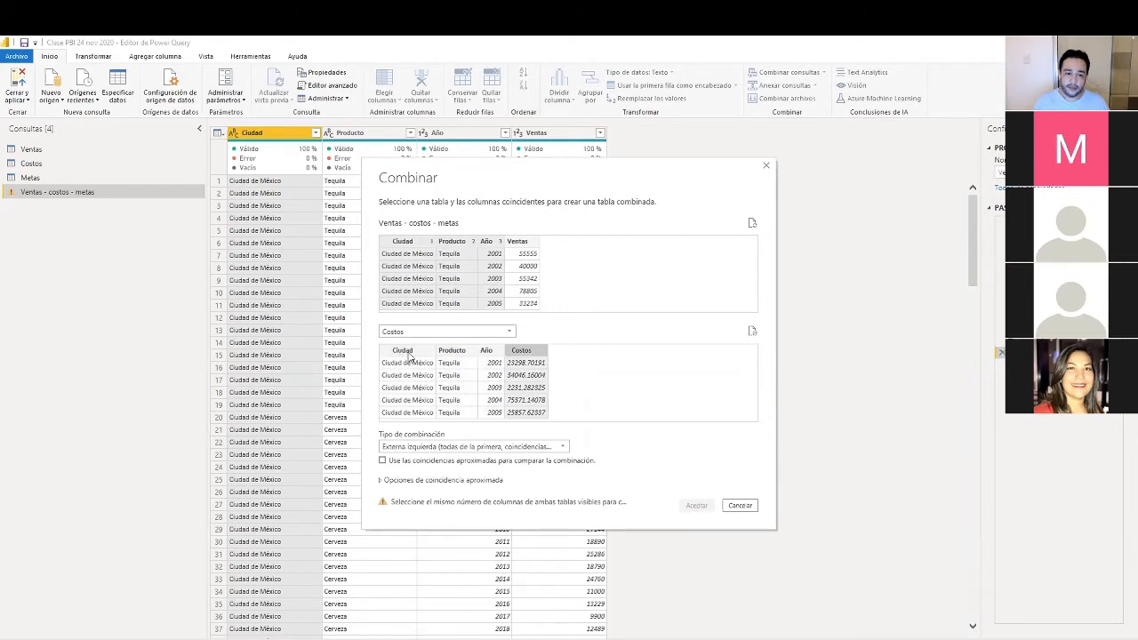
Select Ciudad, Producto and Año in matching order in the Costos table, check the row match, and cancel the merge
left_click(403, 353)
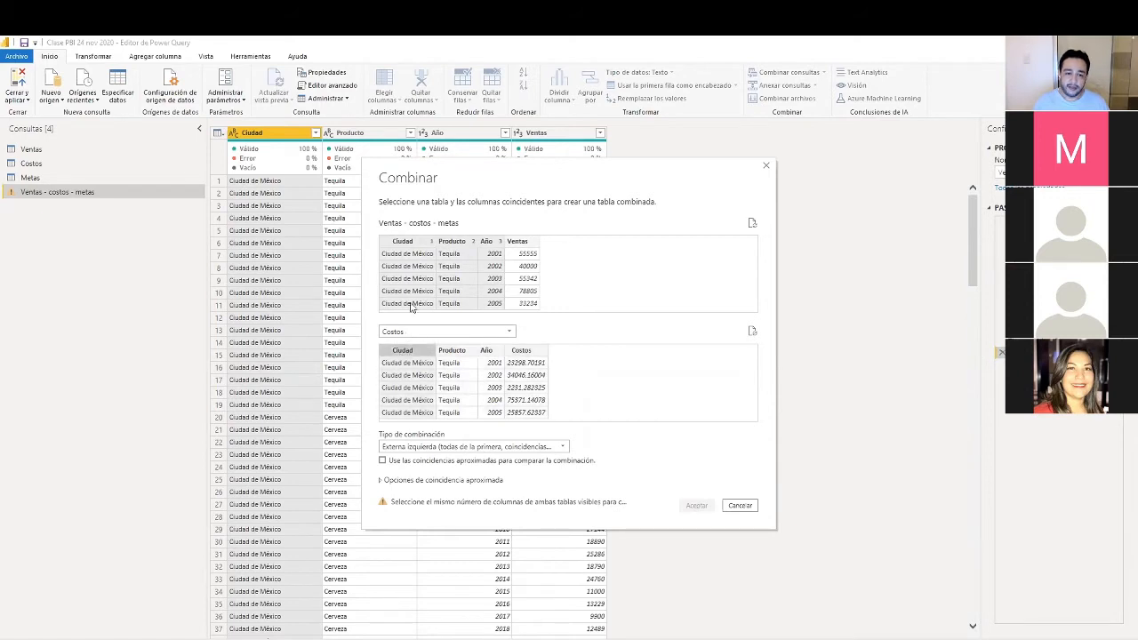
left_click(460, 353, "ctrl")
left_click(491, 353, "ctrl")
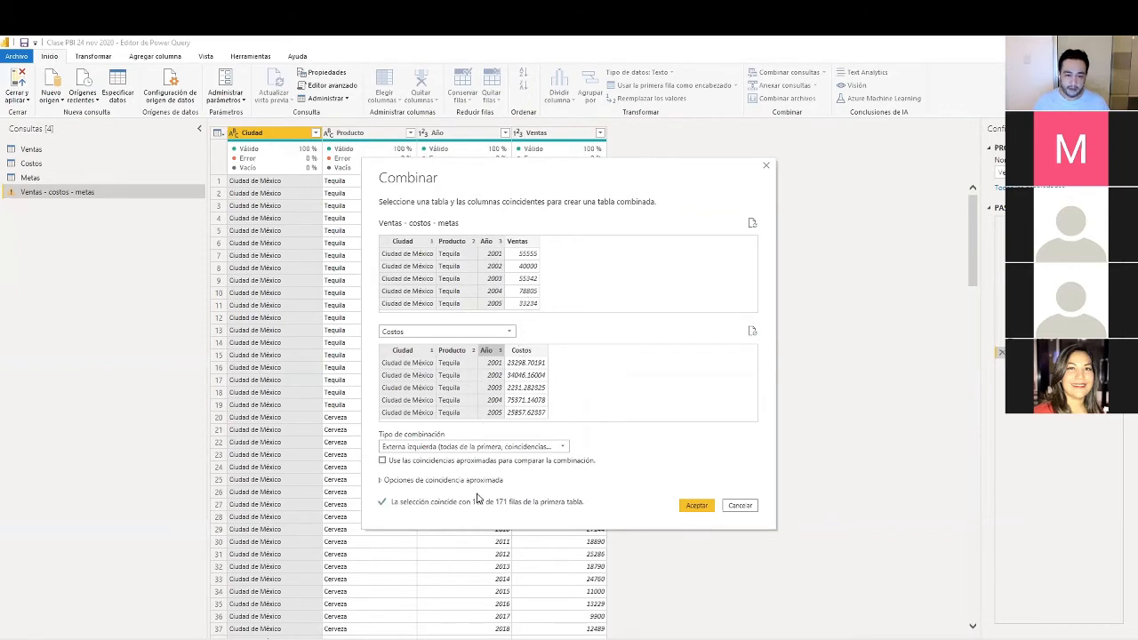
left_click(742, 511)
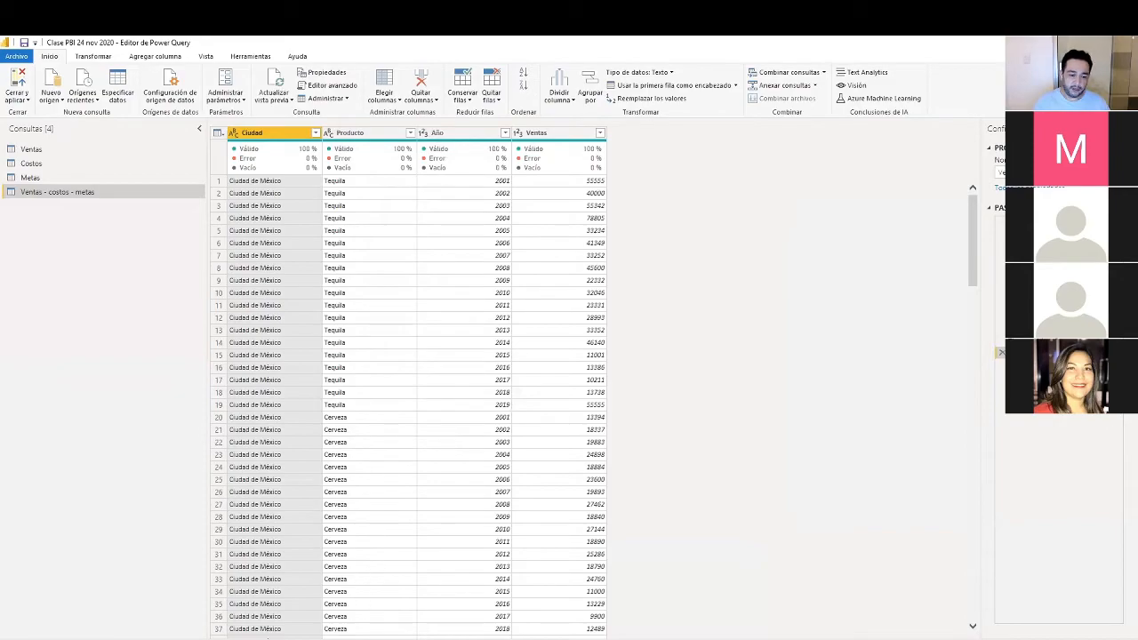
Switch to File Explorer and open the Data Set - Negocio Bebidas workbook from the DSI OneDrive course folder 20201124 - PBI
key("alt+Tab")
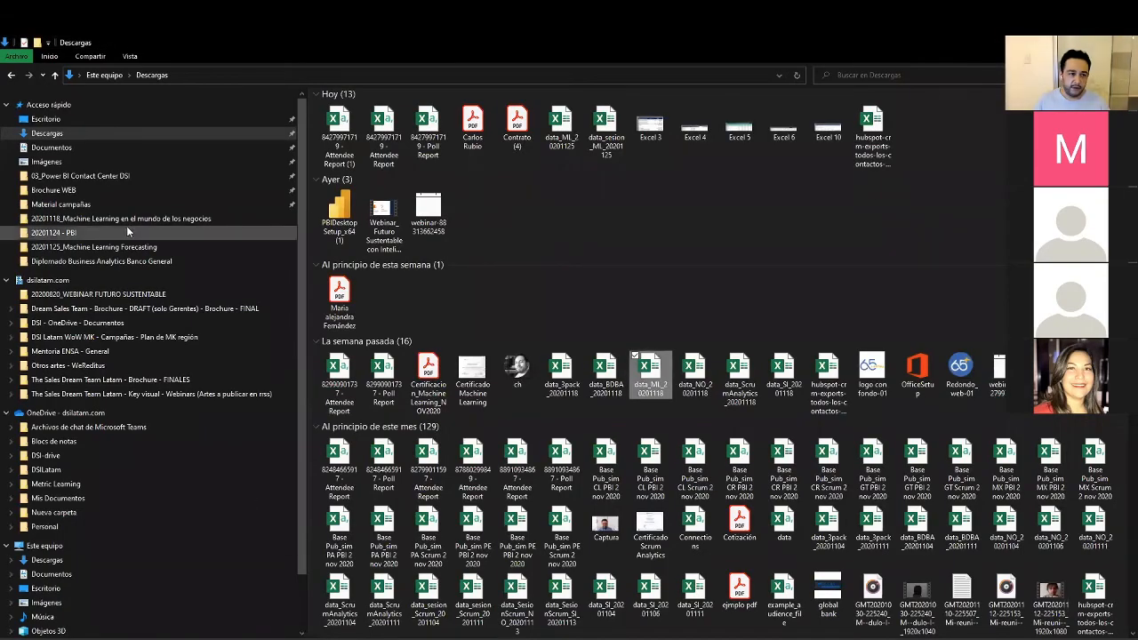
left_click(107, 323)
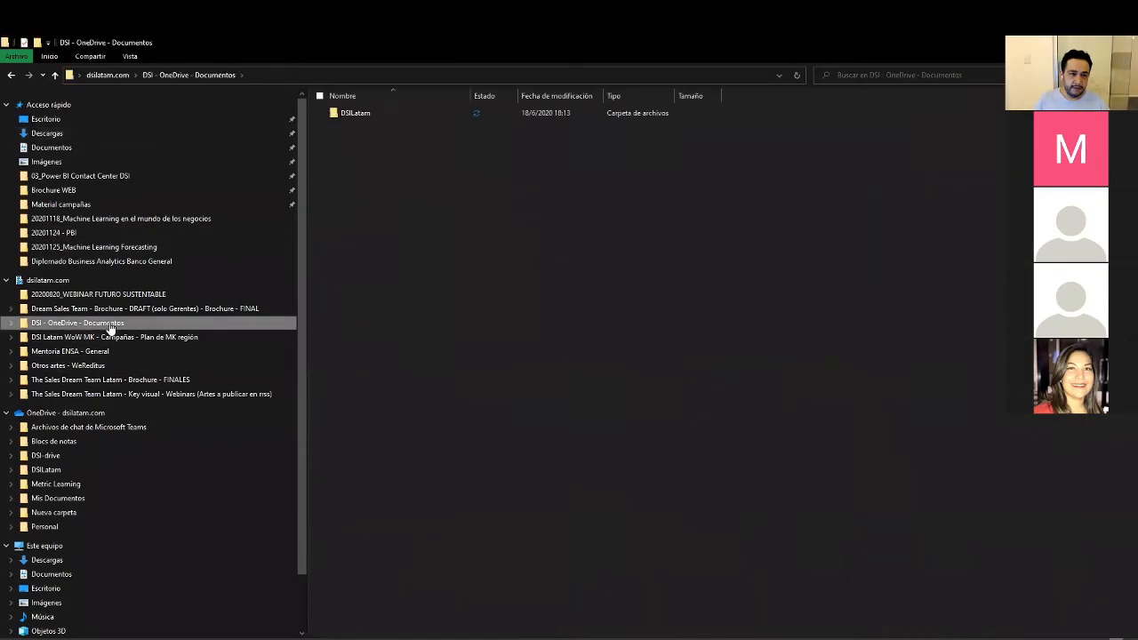
double_click(345, 114)
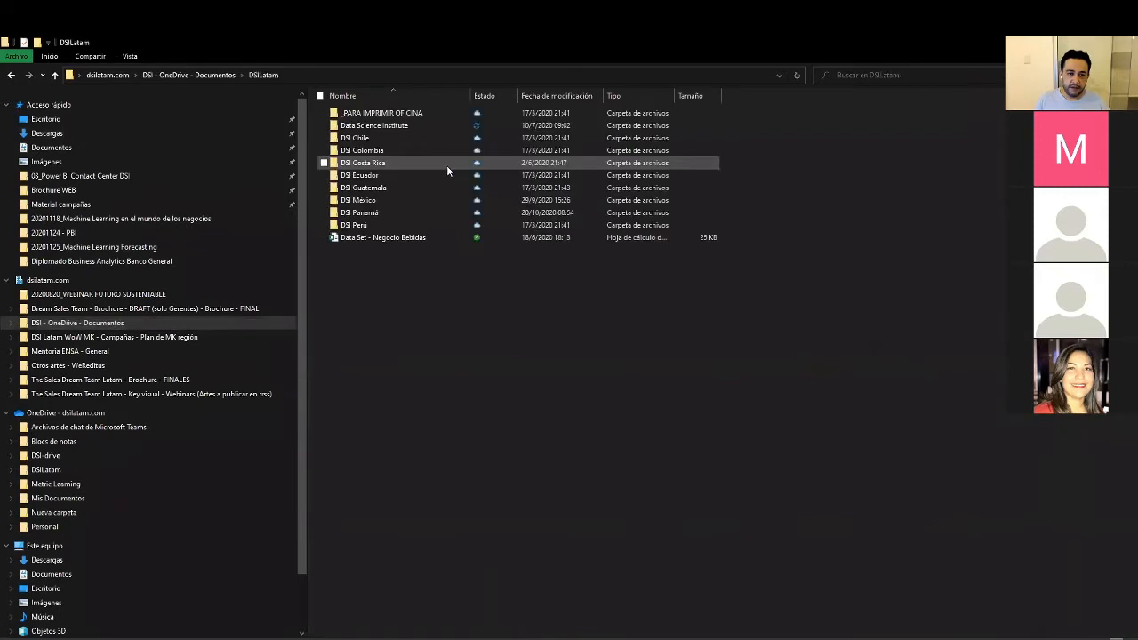
double_click(406, 128)
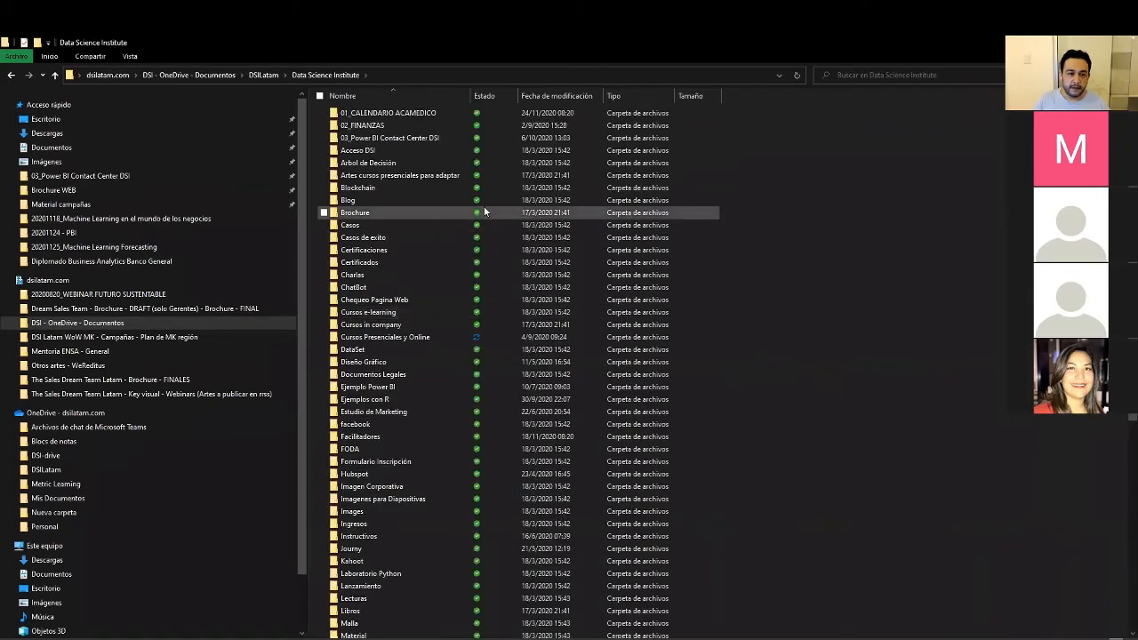
double_click(420, 337)
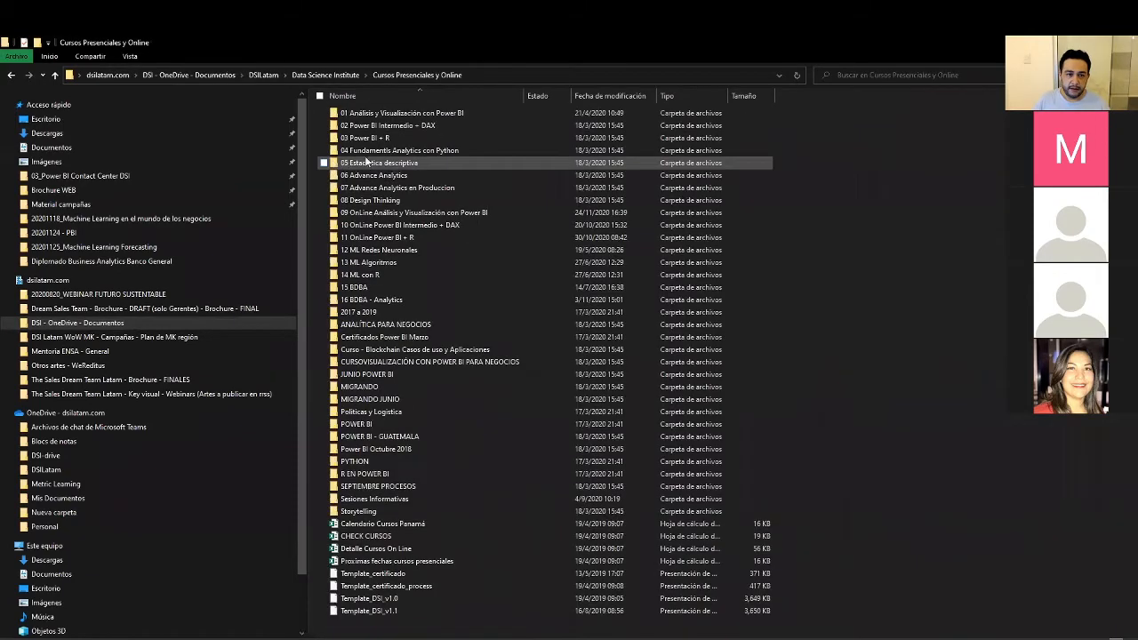
double_click(459, 214)
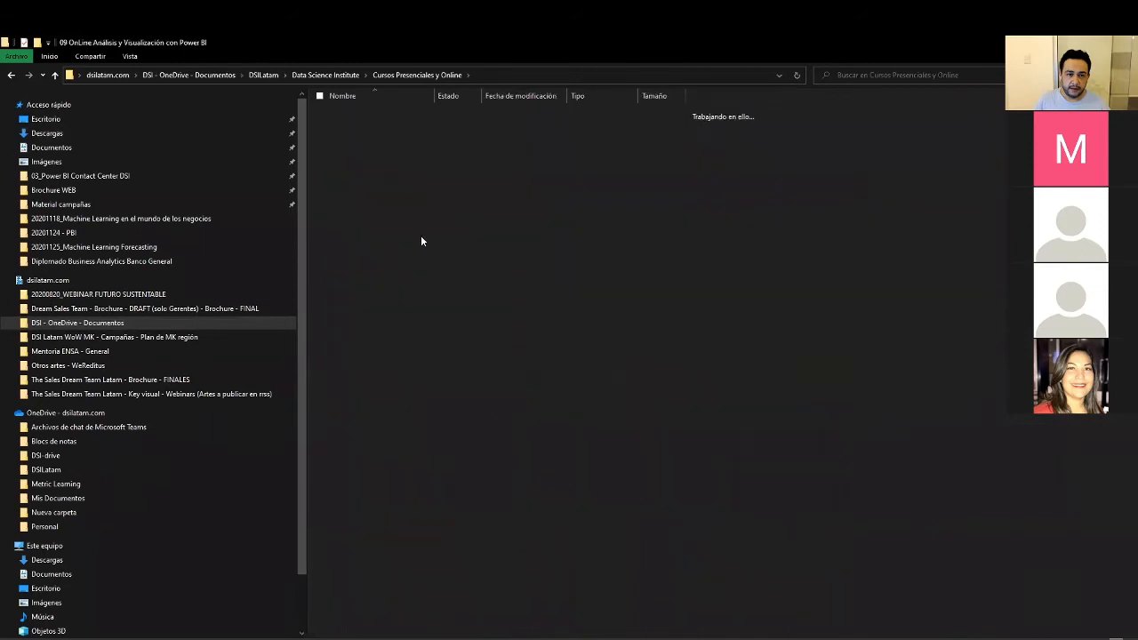
double_click(392, 272)
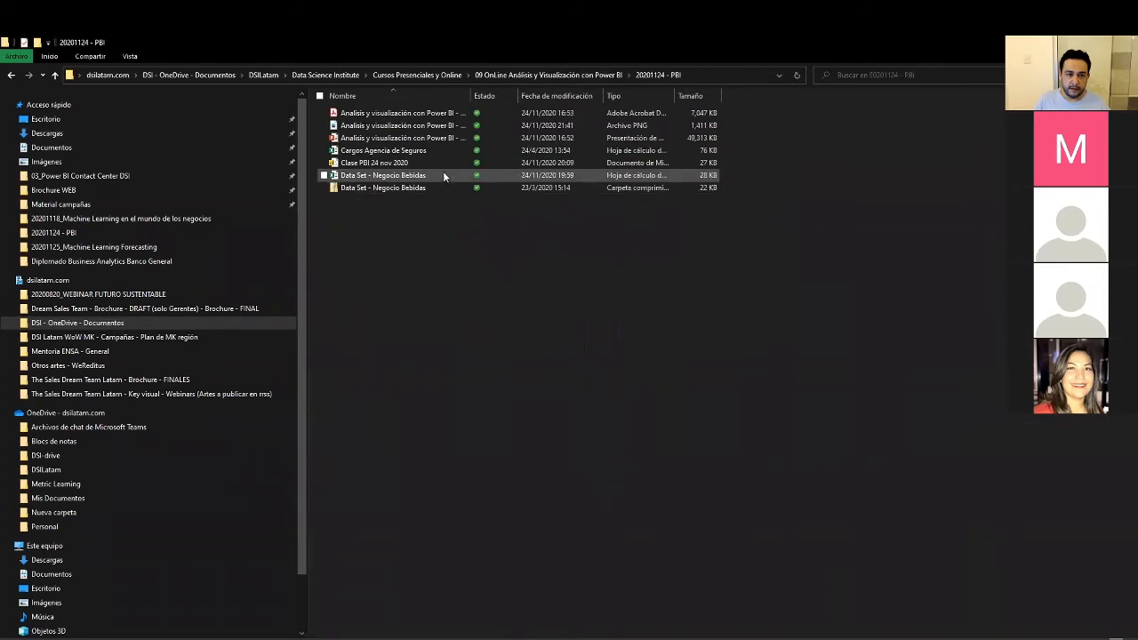
double_click(387, 179)
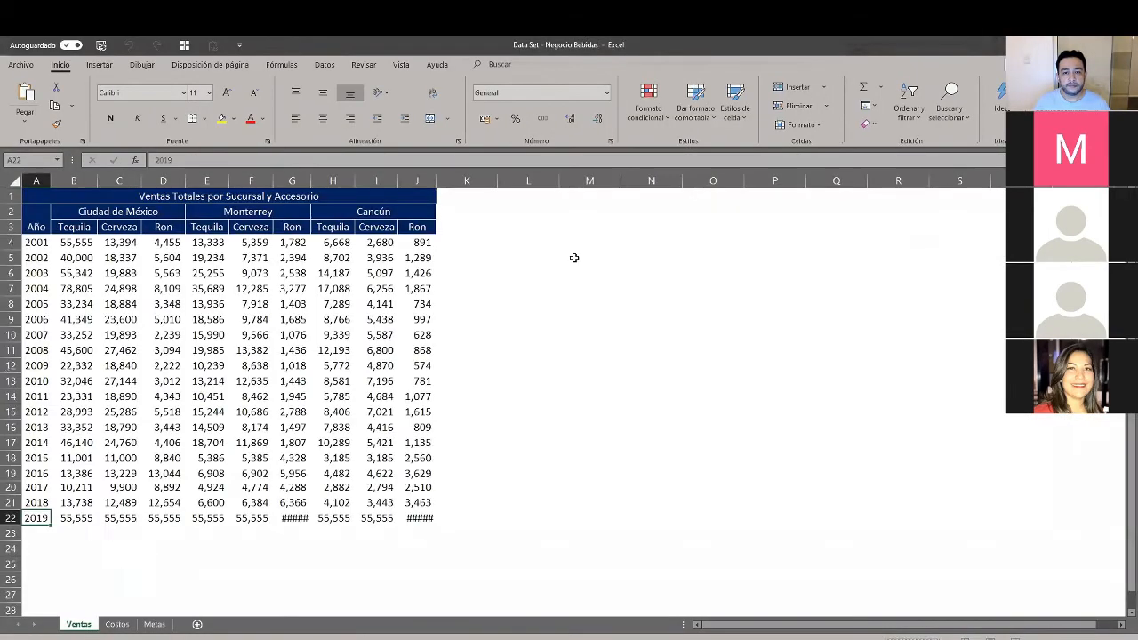
Delete the 2019 row (row 22) from the Ventas sheet and close the workbook
left_click(10, 517)
right_click(10, 517)
left_click(49, 425)
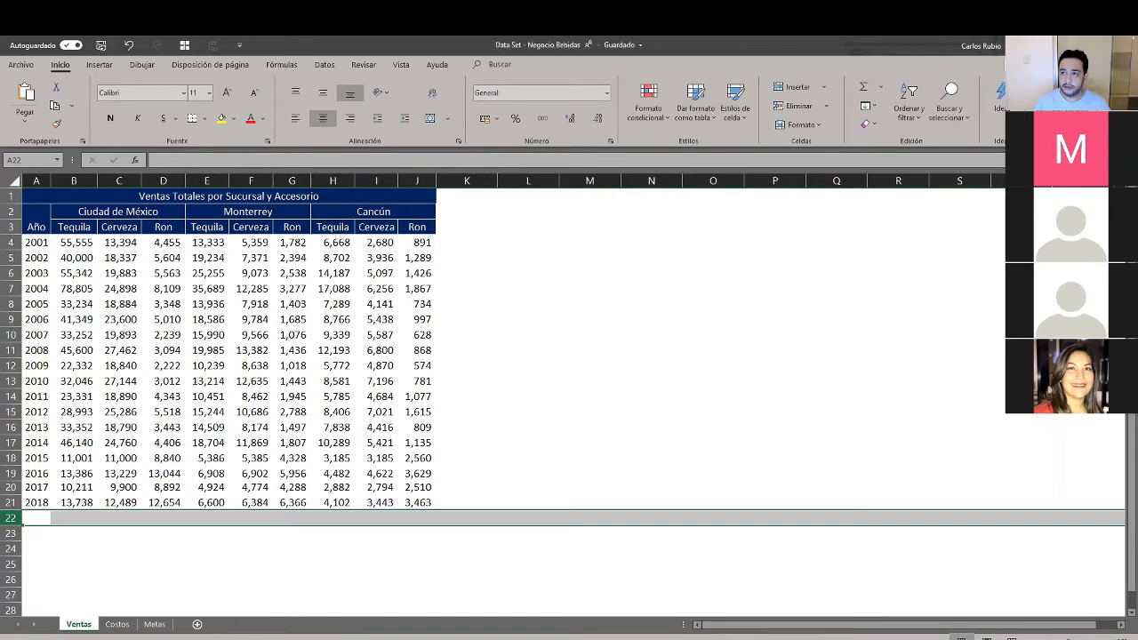
left_click(1124, 45)
Switch back to the Power Query Editor and delete the Ventas - costos - metas query
key("alt+Tab")
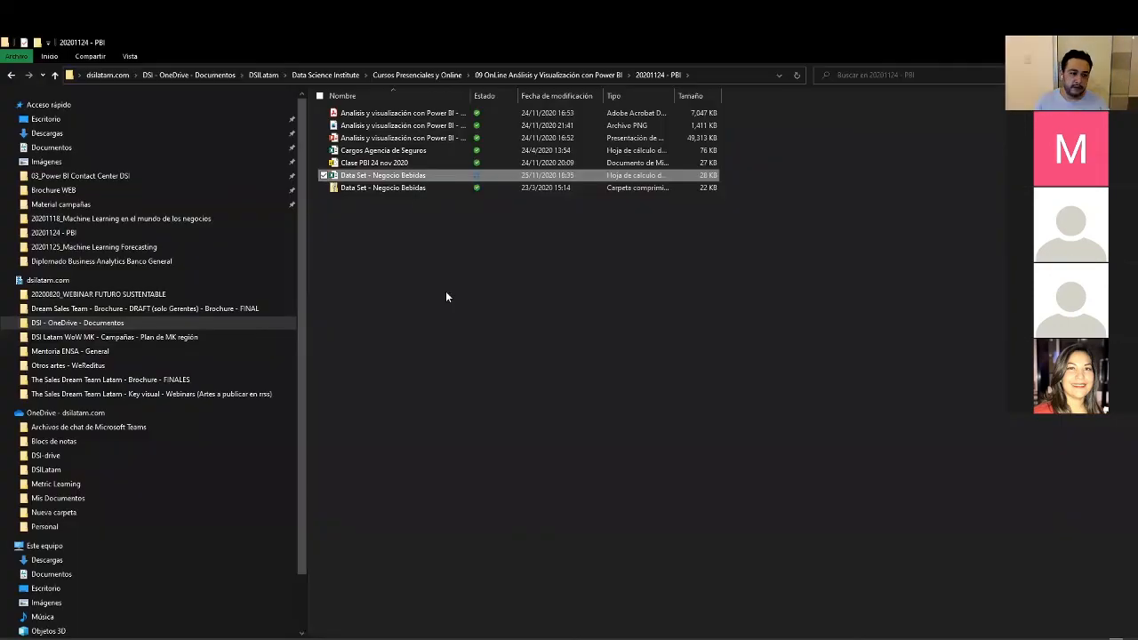
key("alt+Tab")
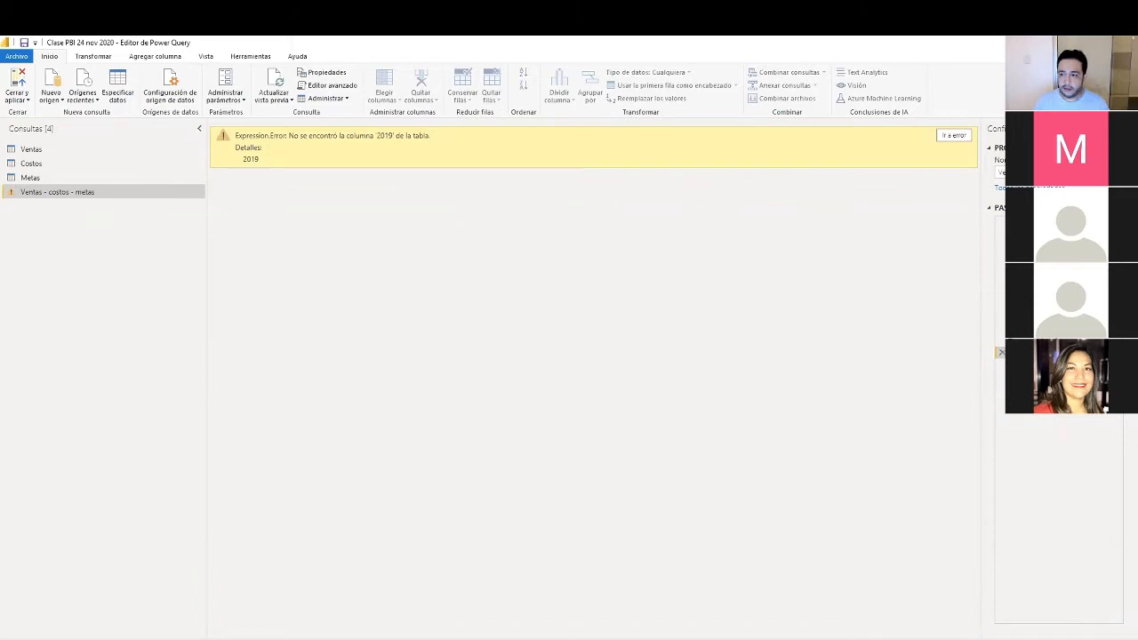
left_click(95, 152)
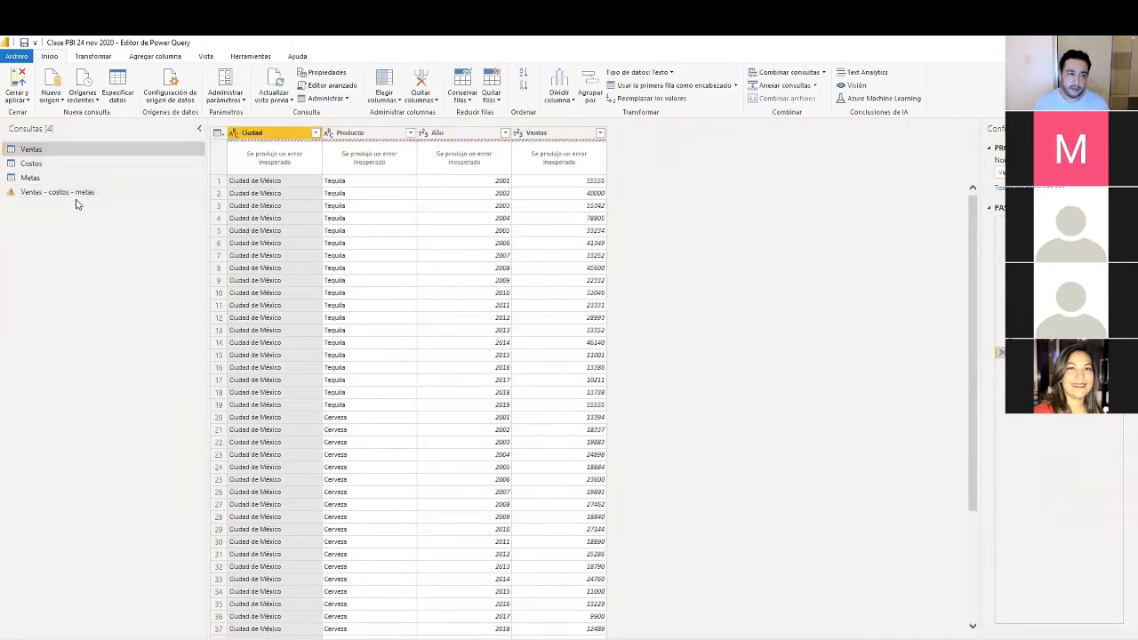
left_click(76, 193)
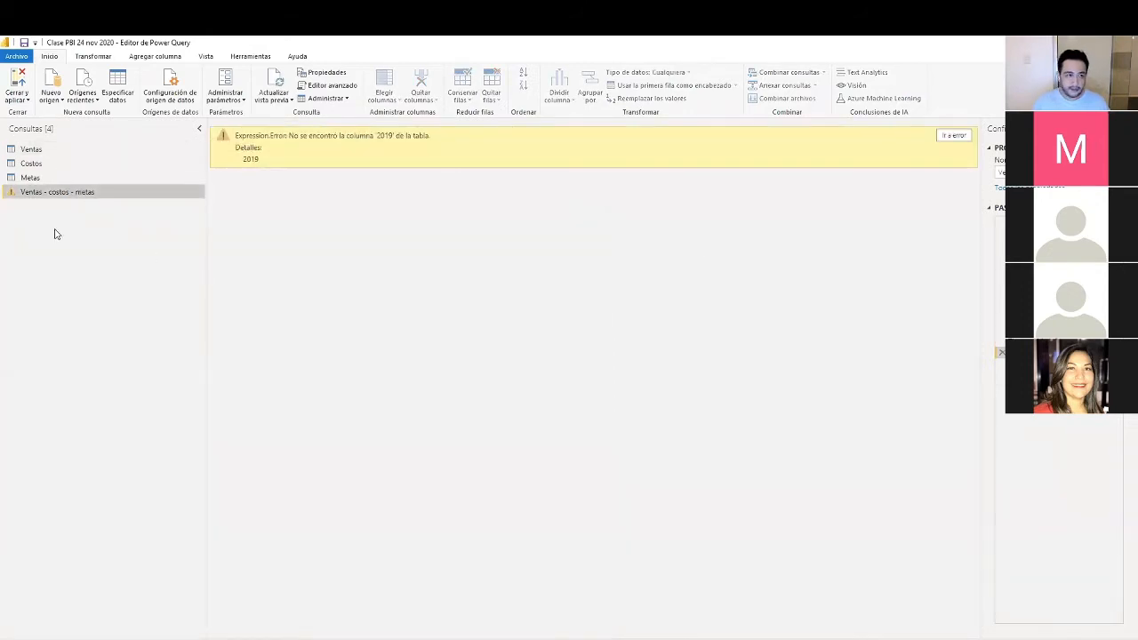
right_click(57, 193)
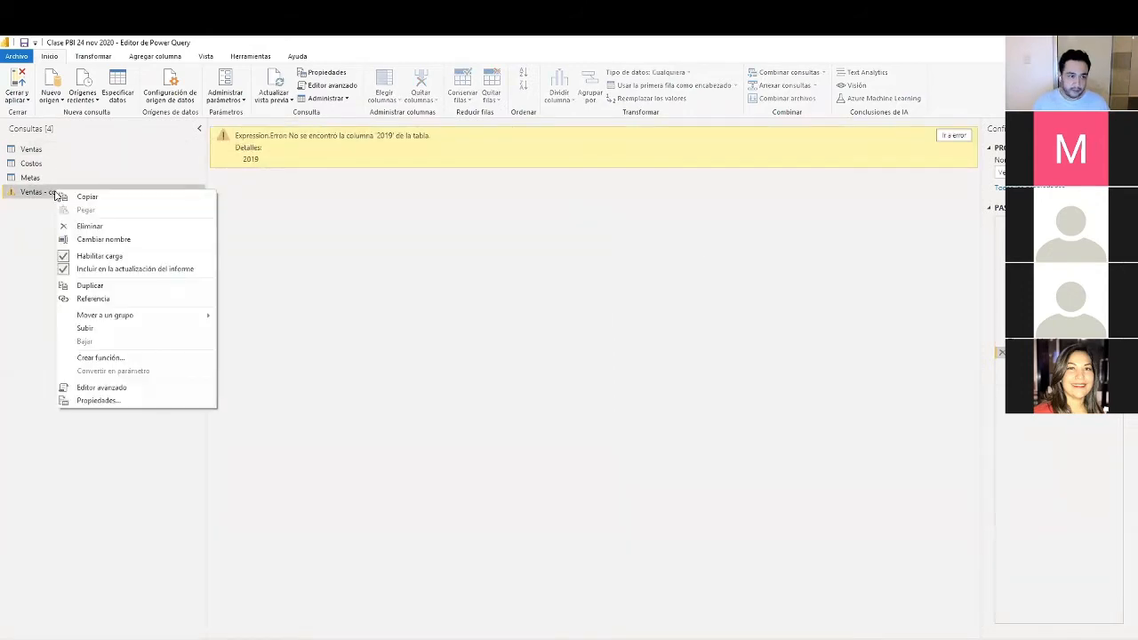
left_click(127, 228)
left_click(626, 367)
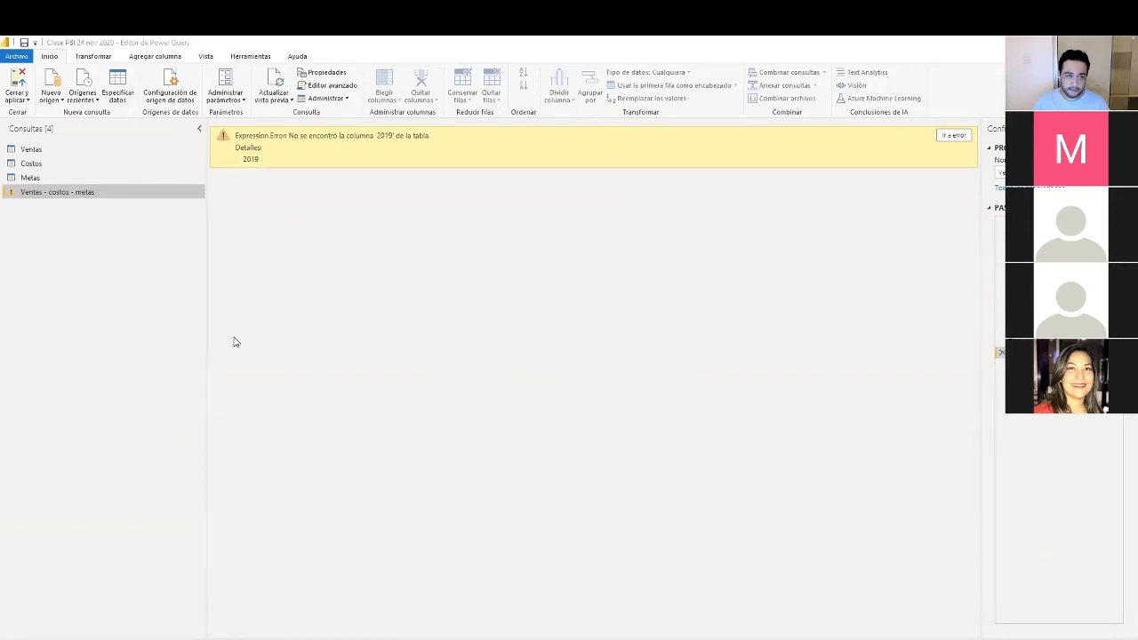
Duplicate the Ventas query and delete the copy
right_click(39, 151)
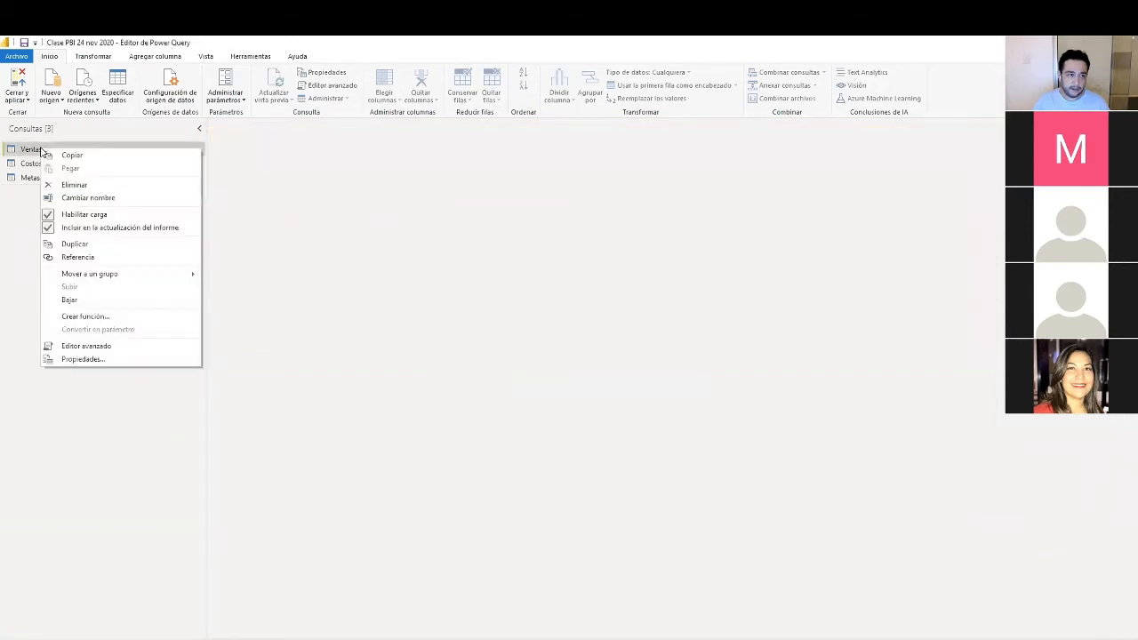
left_click(136, 242)
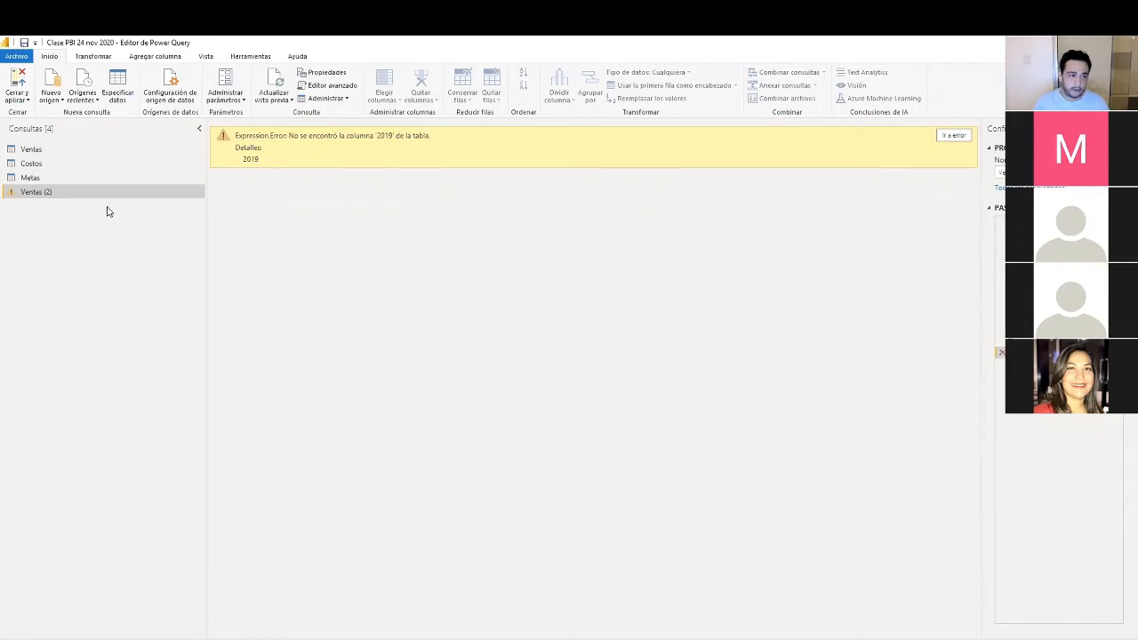
right_click(35, 193)
left_click(78, 235)
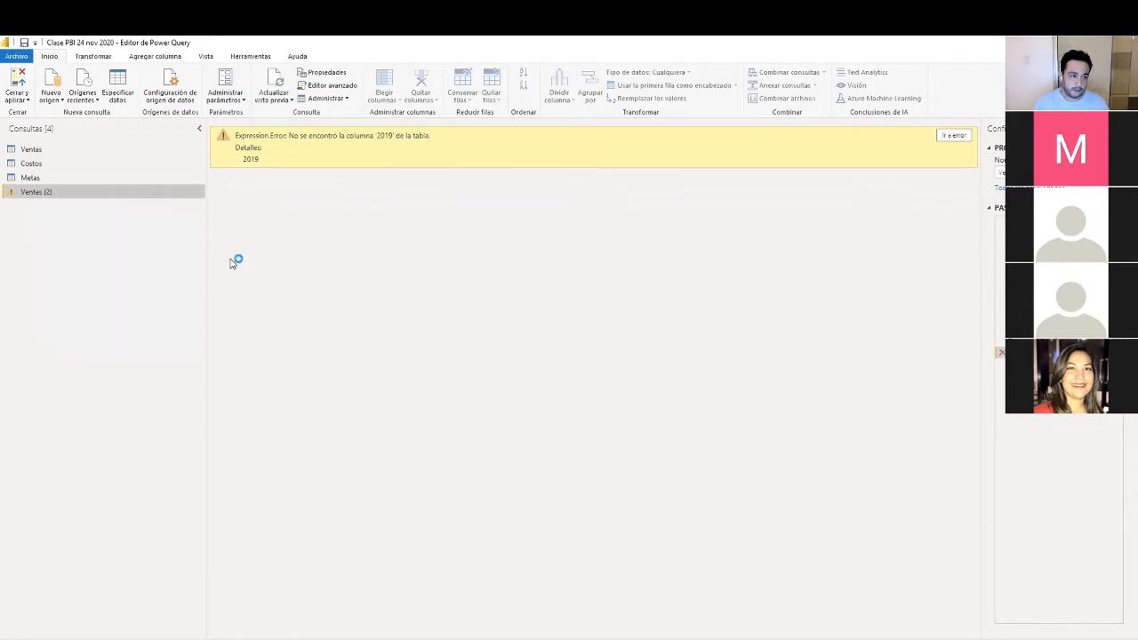
left_click(635, 370)
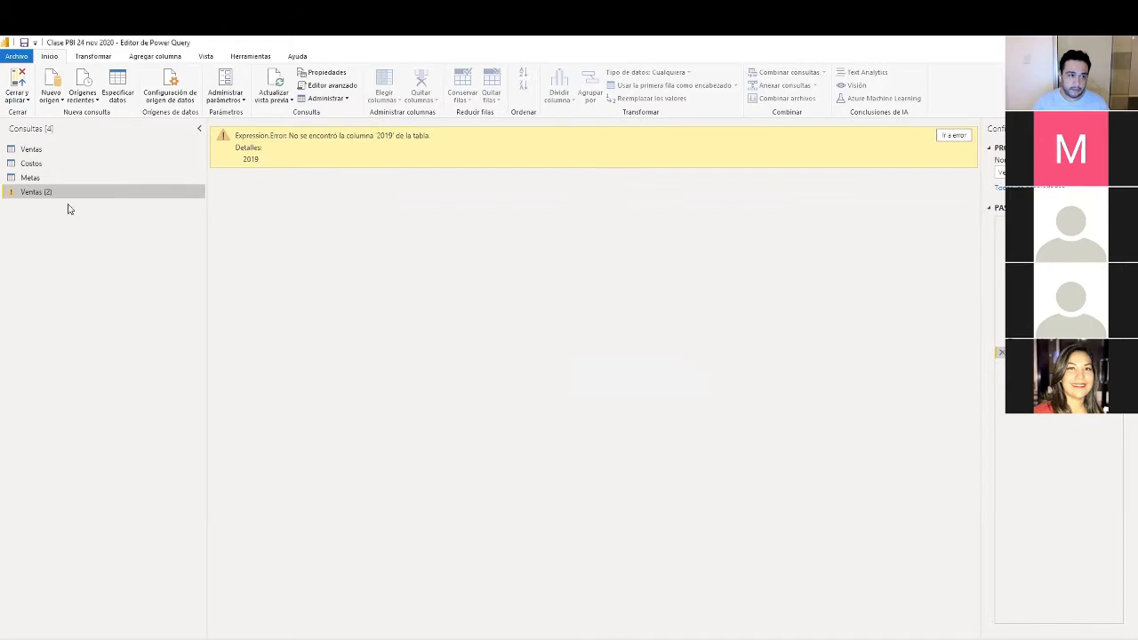
Refresh the Ventas query preview and delete its last applied steps, back to the unfilled table with one column per year
left_click(32, 150)
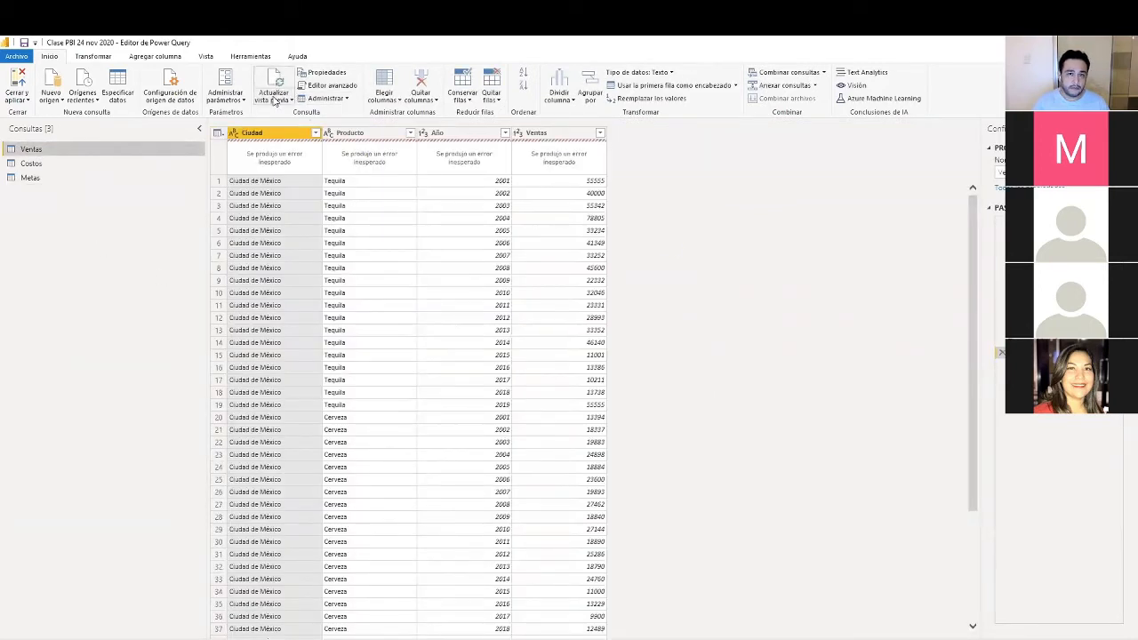
left_click(283, 112)
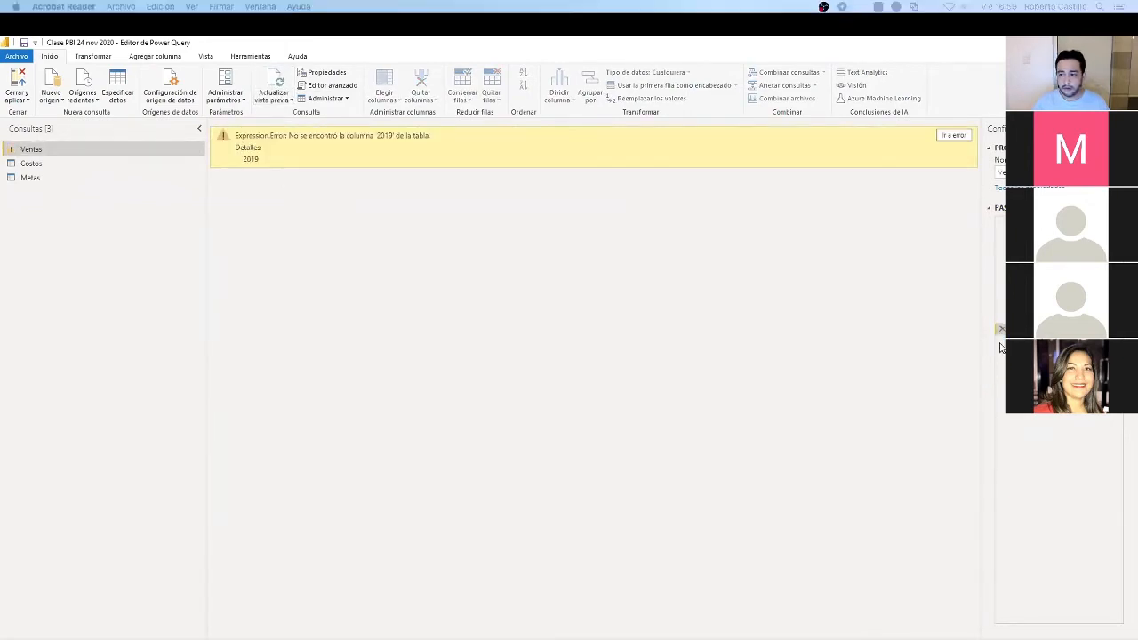
left_click(1001, 318)
left_click(1002, 307)
left_click(1001, 293)
key("ctrl+Up")
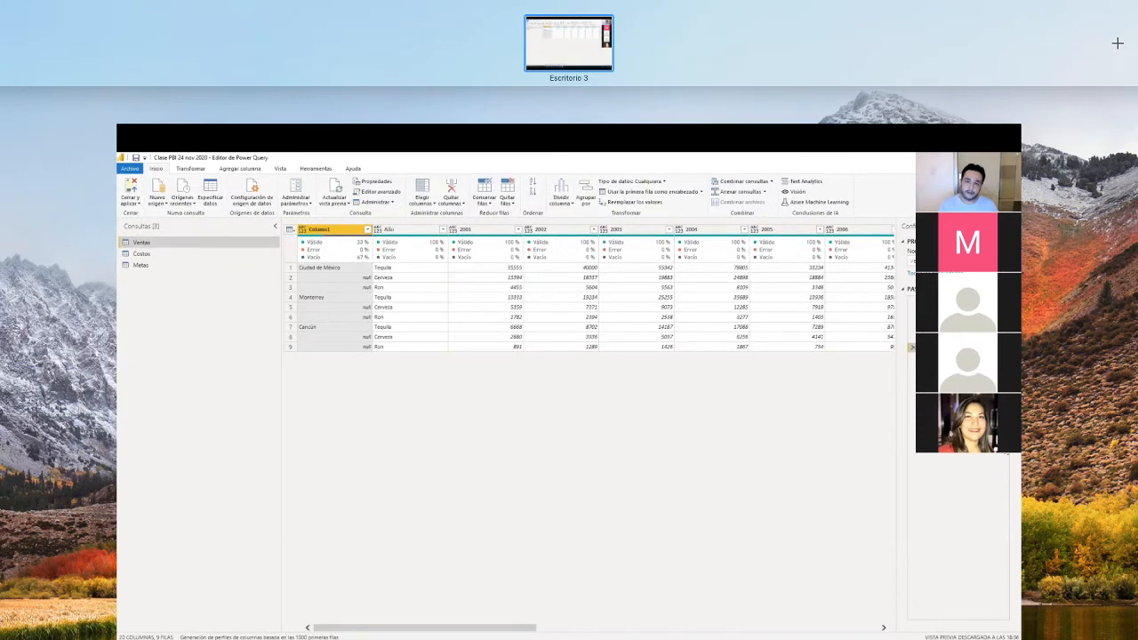
key("ctrl+Up")
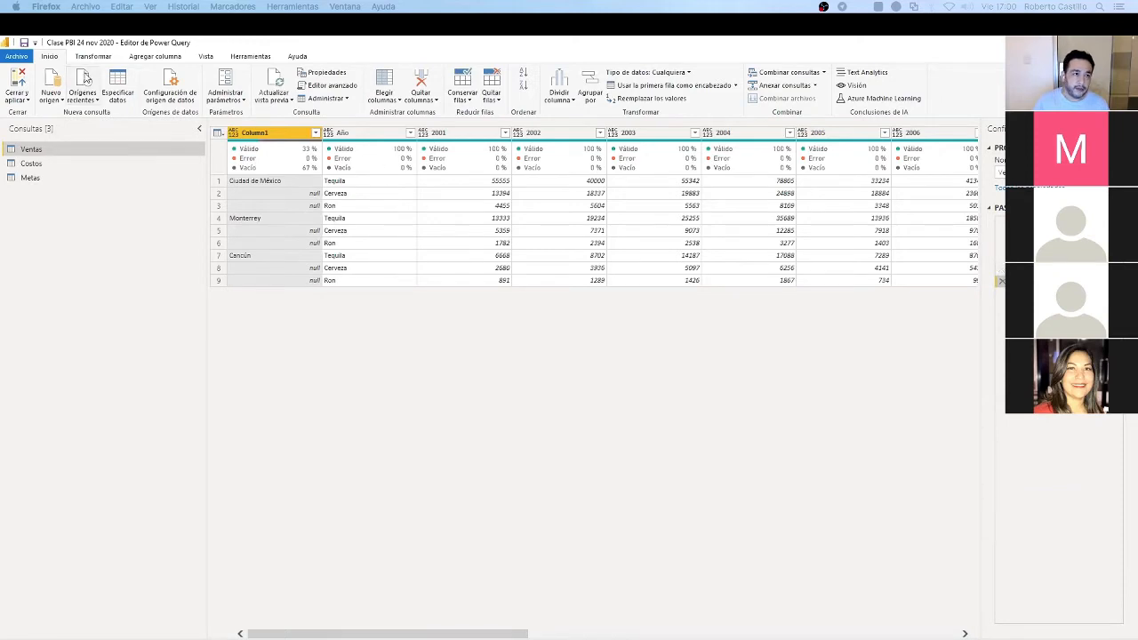
Try filling the empty cells of Column1 upward in the Ventas query, and delete that applied step
left_click(90, 57)
left_click(283, 86)
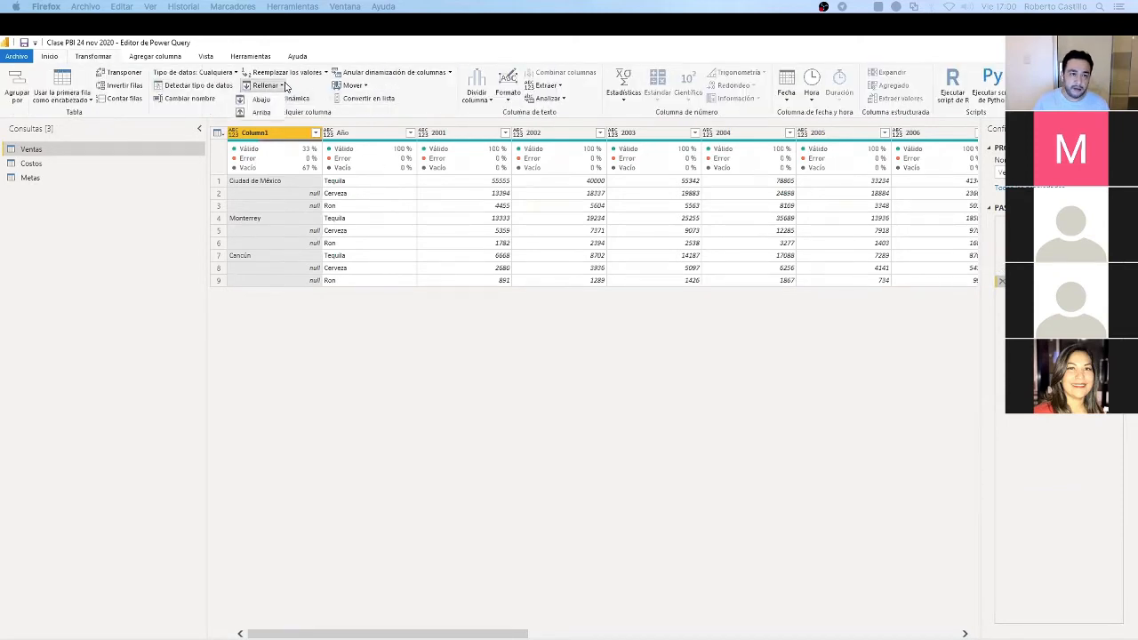
left_click(265, 100)
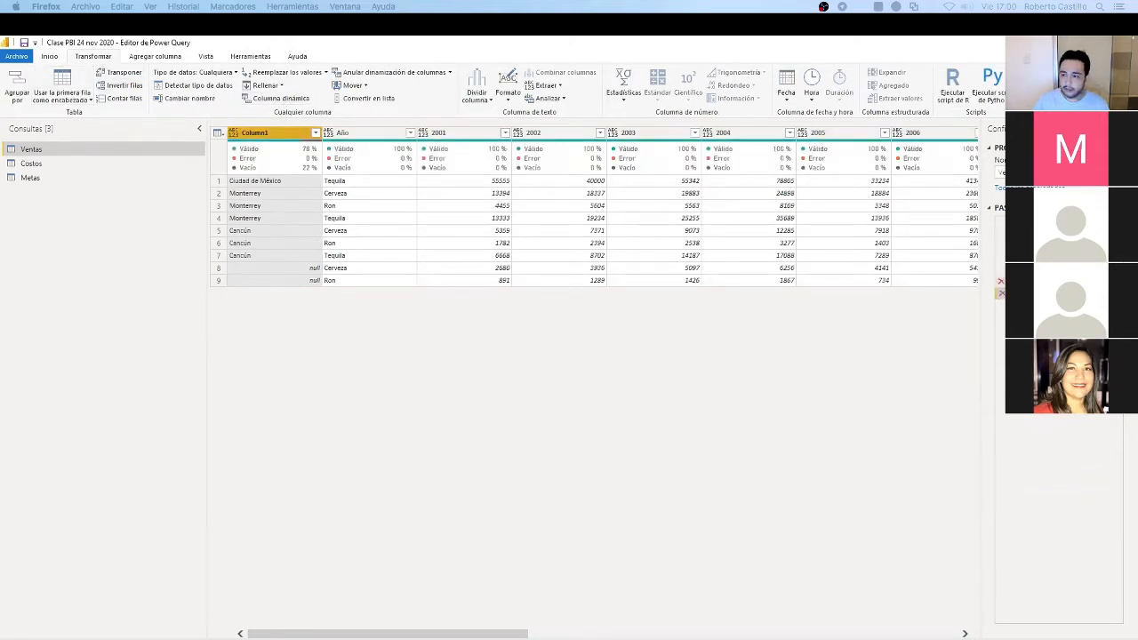
left_click(1001, 294)
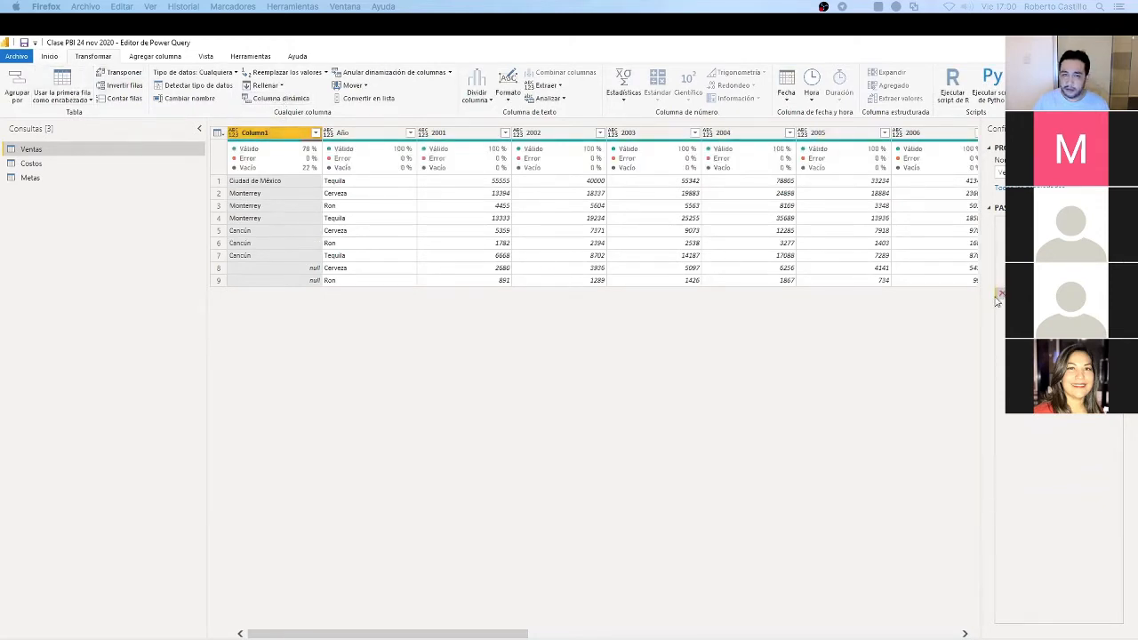
Fill Column1 downward in the Ventas query and unpivot all columns other than Column1 and Año
left_click(283, 86)
left_click(261, 99)
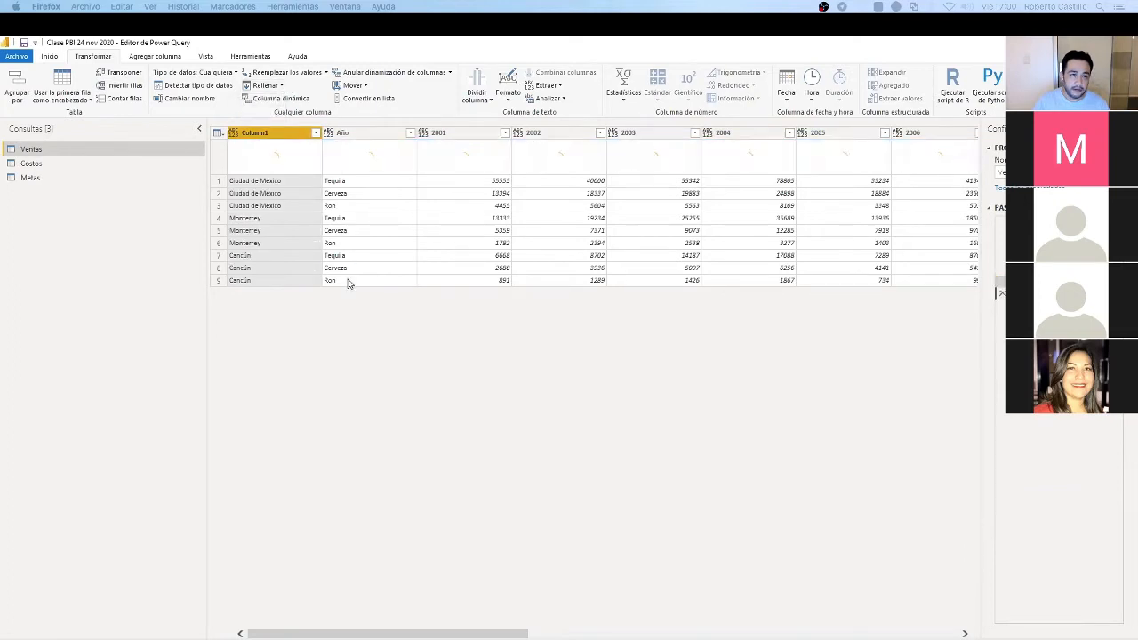
left_click(338, 132, "ctrl")
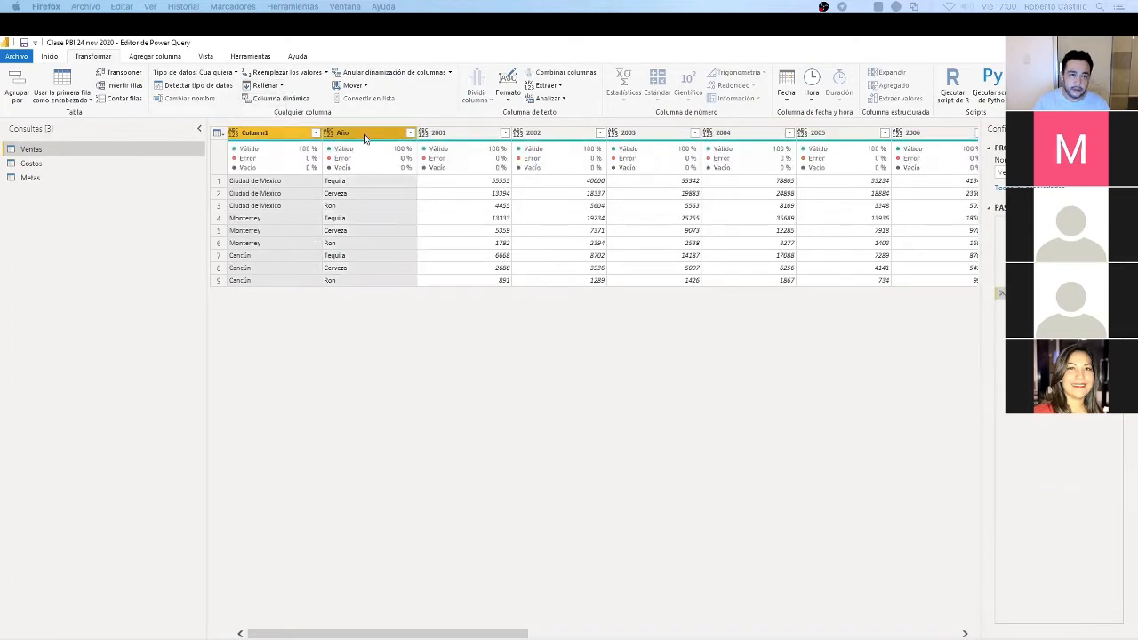
left_click(451, 74)
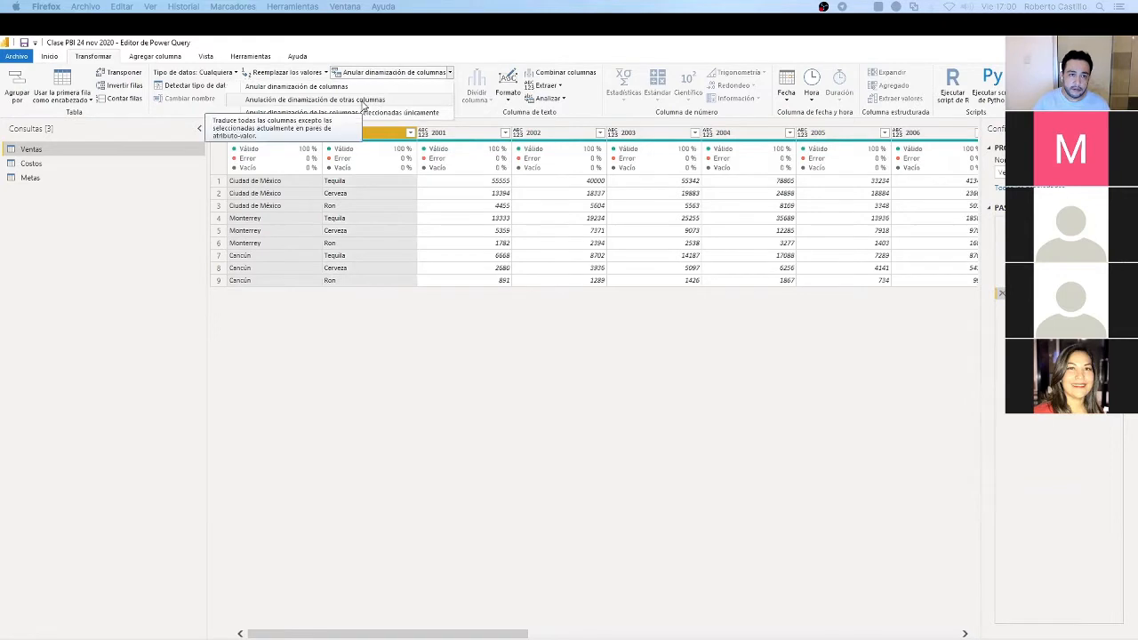
left_click(364, 101)
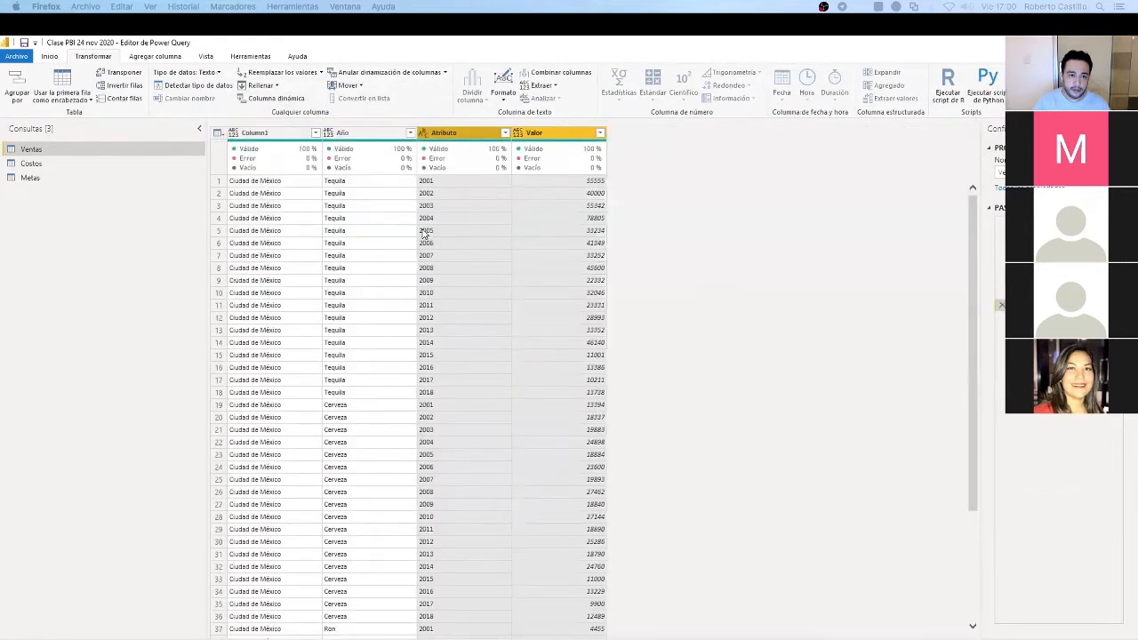
Rename Column1 to Ciudad and the column holding the beverage names to Producto
double_click(294, 133)
type("Ciudad")
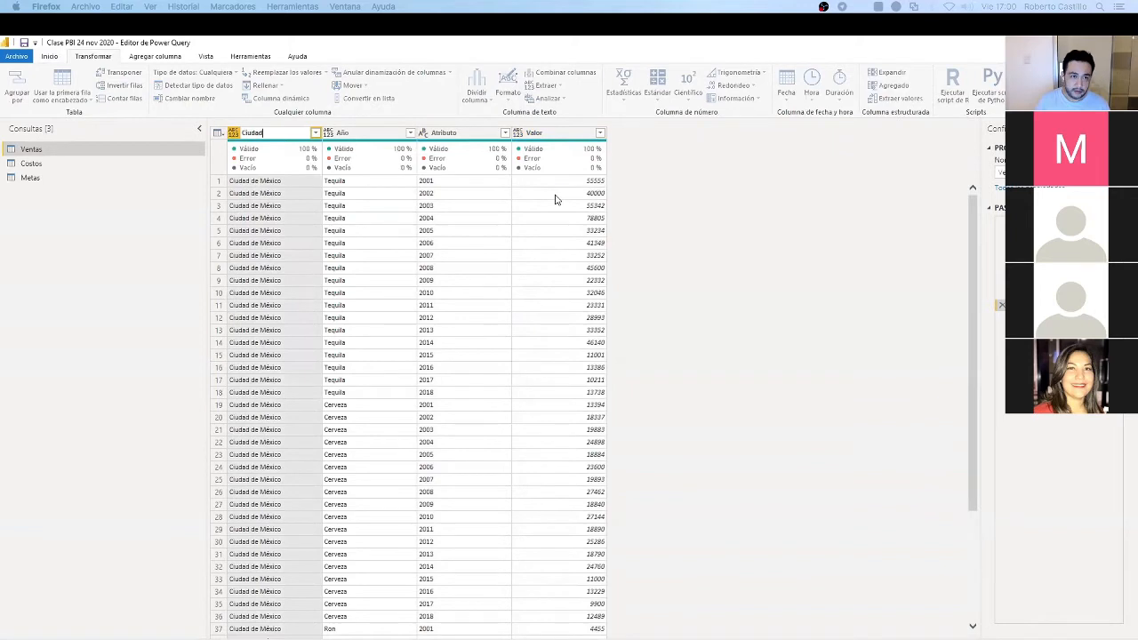
key("Return")
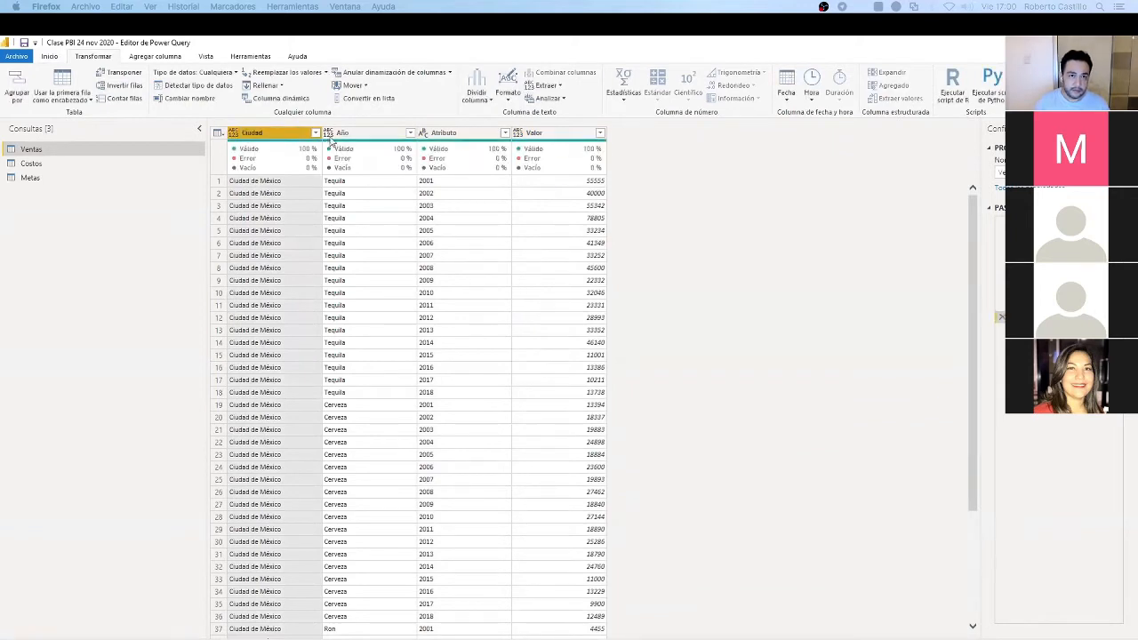
double_click(360, 133)
type("Pro")
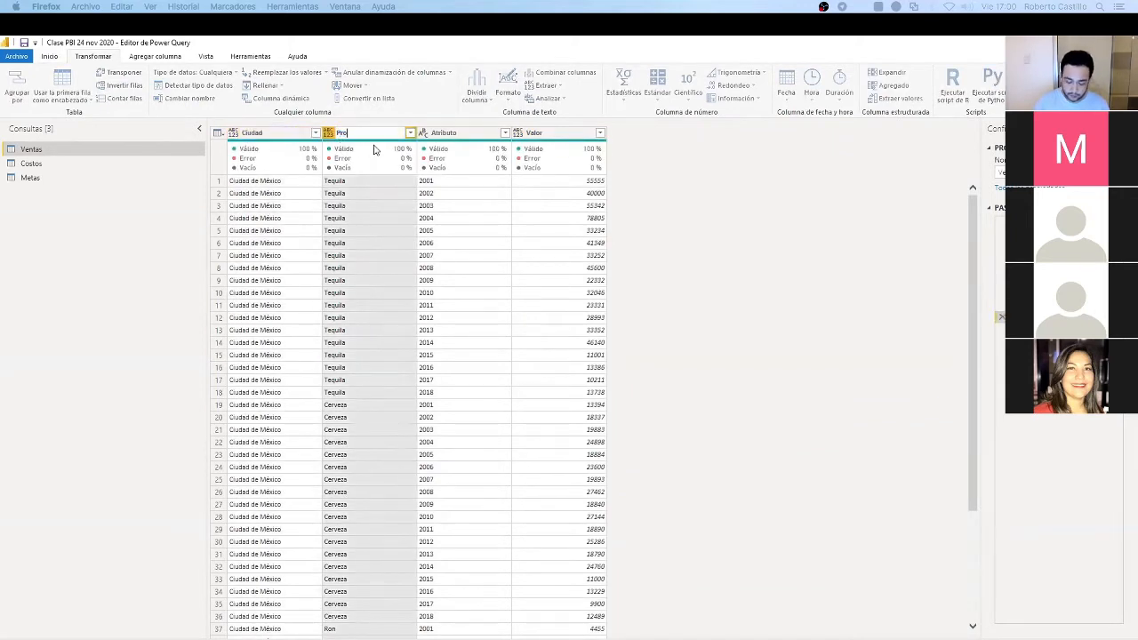
type("ducto")
key("Return")
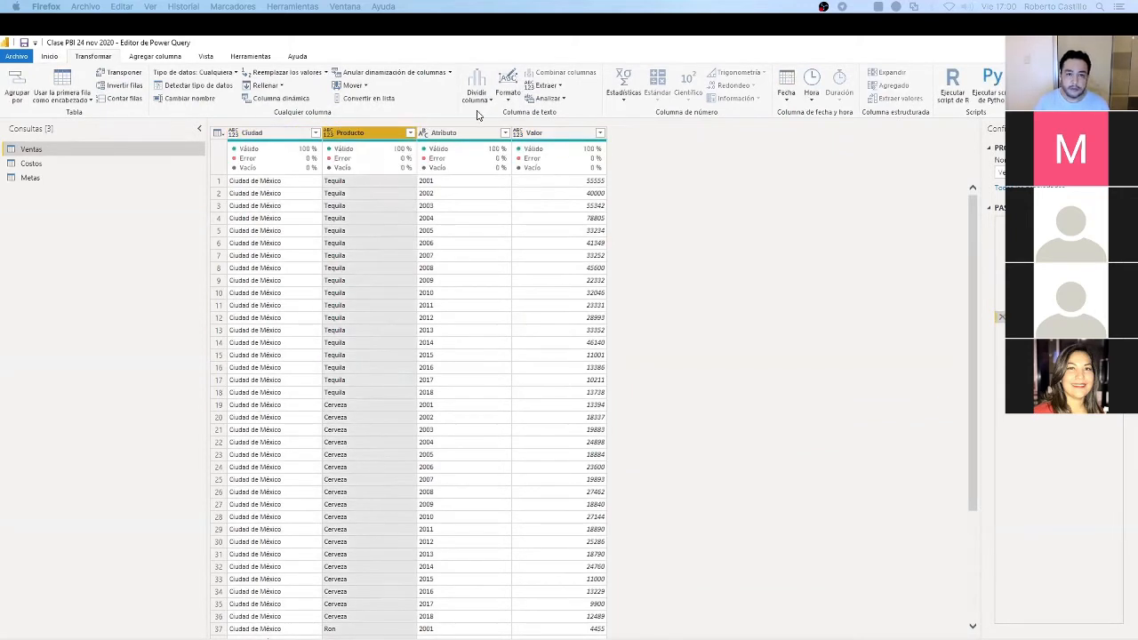
Rename the Atributo column to Año and the Valor column to Ventas
double_click(458, 132)
type("Añ")
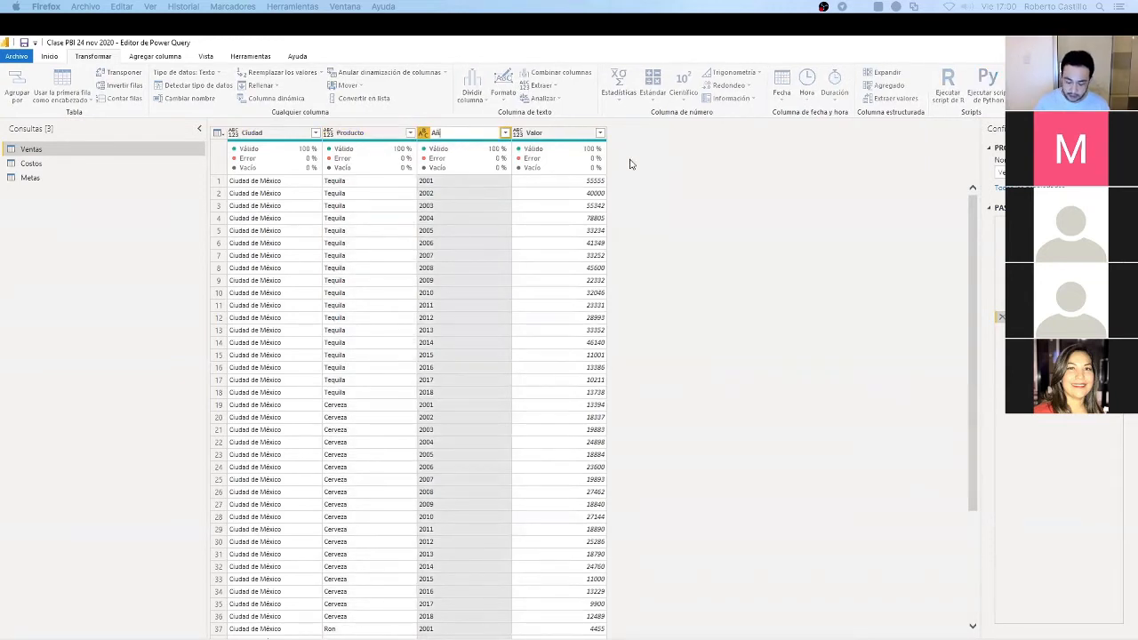
type("o")
key("Return")
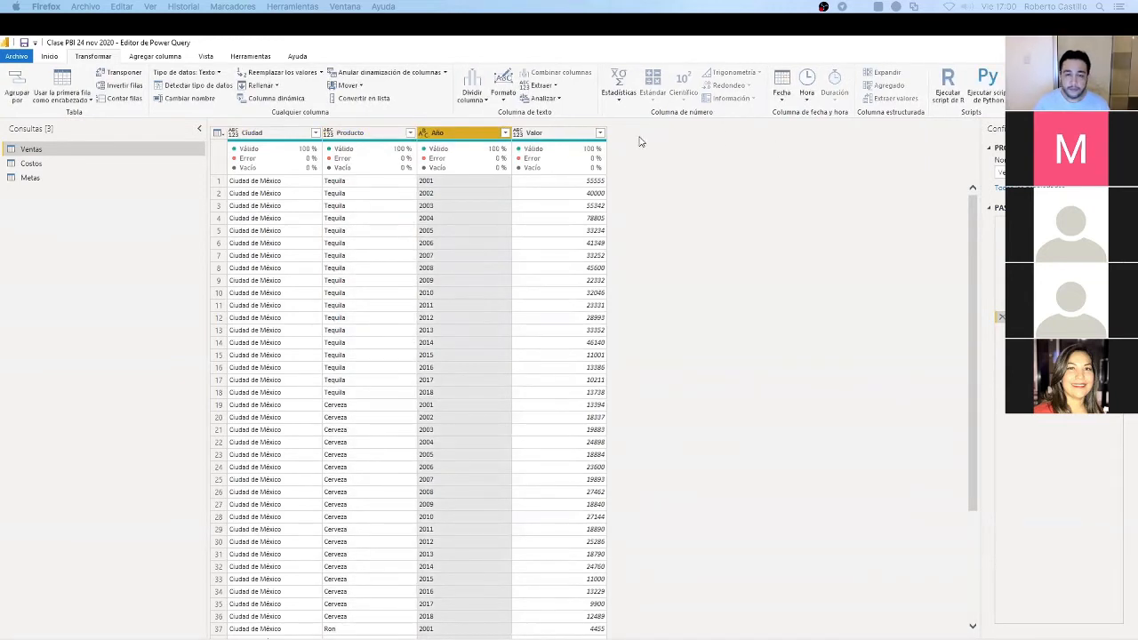
left_click(550, 133)
double_click(551, 132)
type("Ventas")
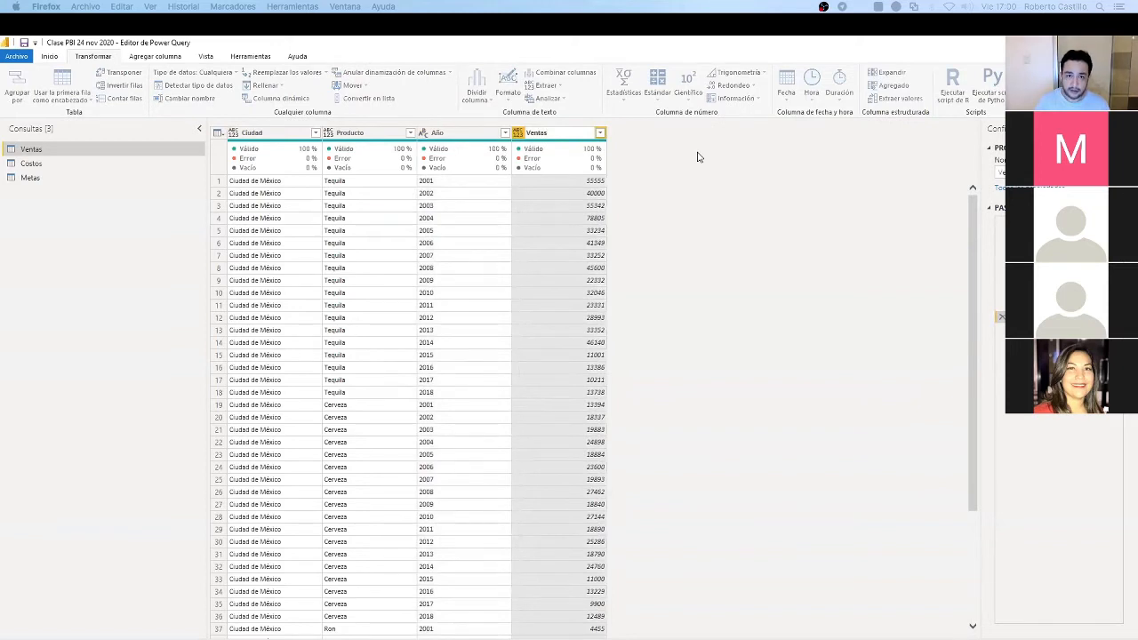
key("Return")
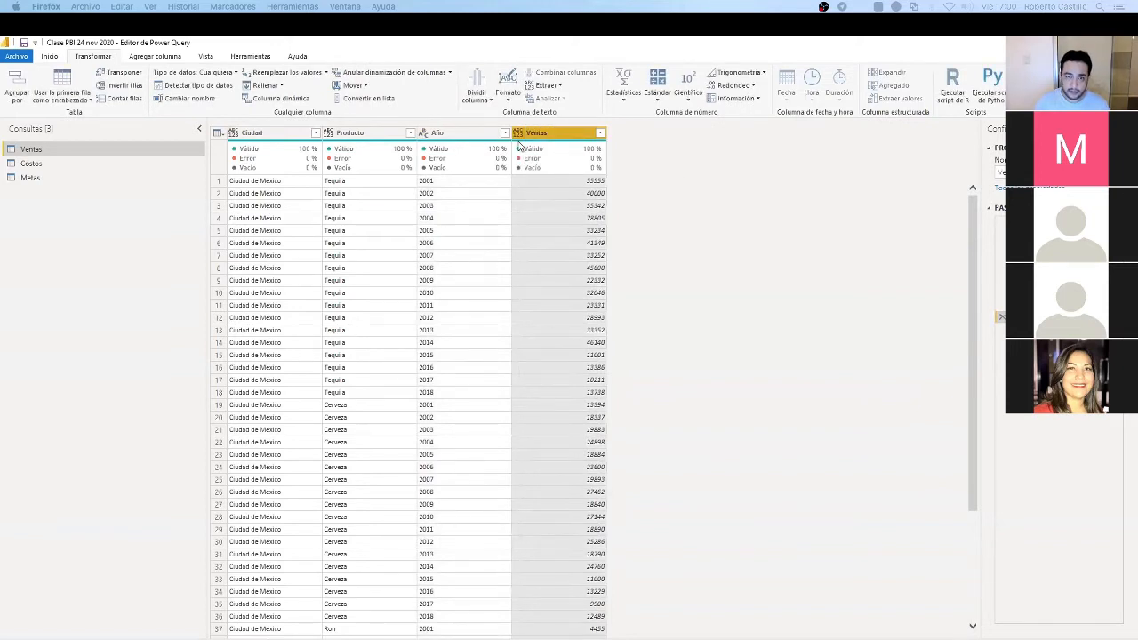
Set the data type of the Ventas and Año columns to Número entero
left_click(519, 134)
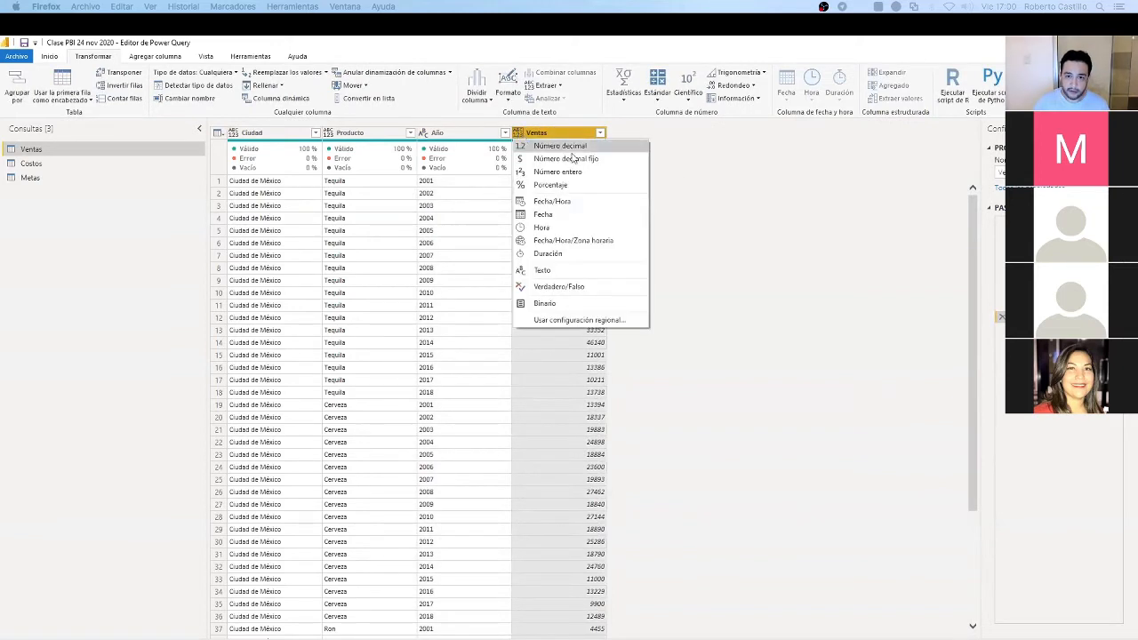
left_click(594, 175)
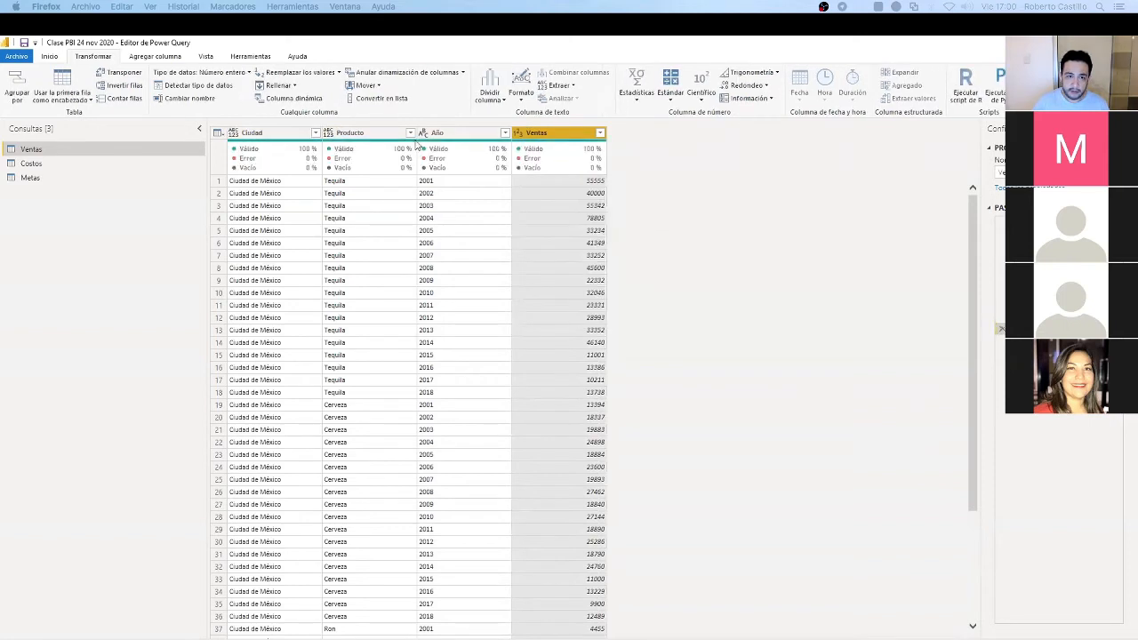
left_click(423, 133)
left_click(463, 172)
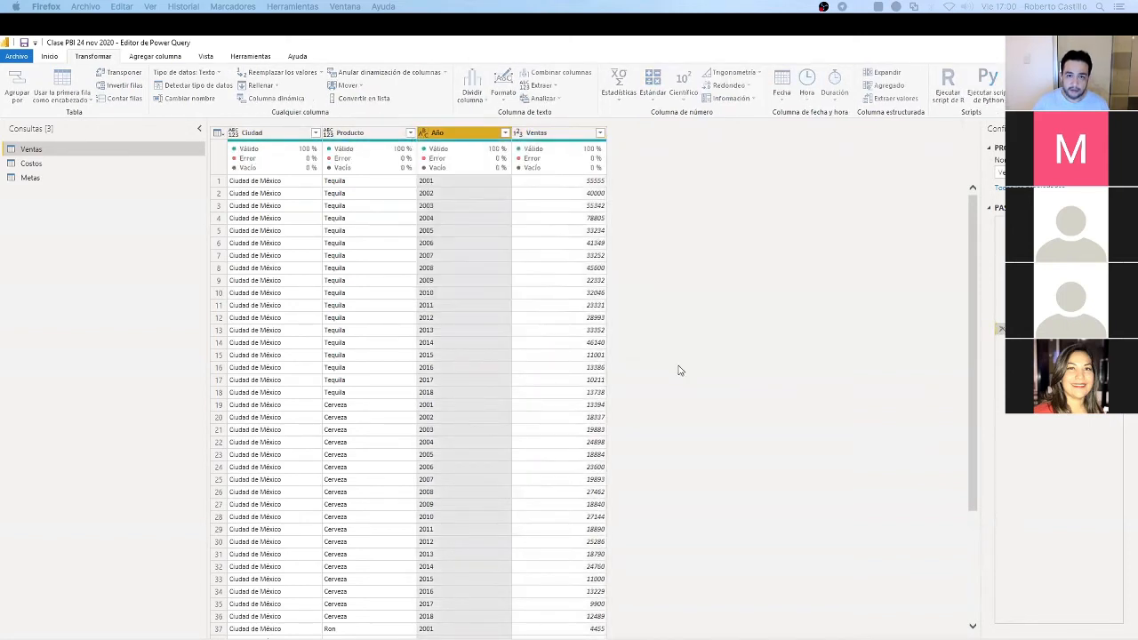
Duplicate the Ventas query and rename the copy as Ventas - Costos - Metas
right_click(114, 150)
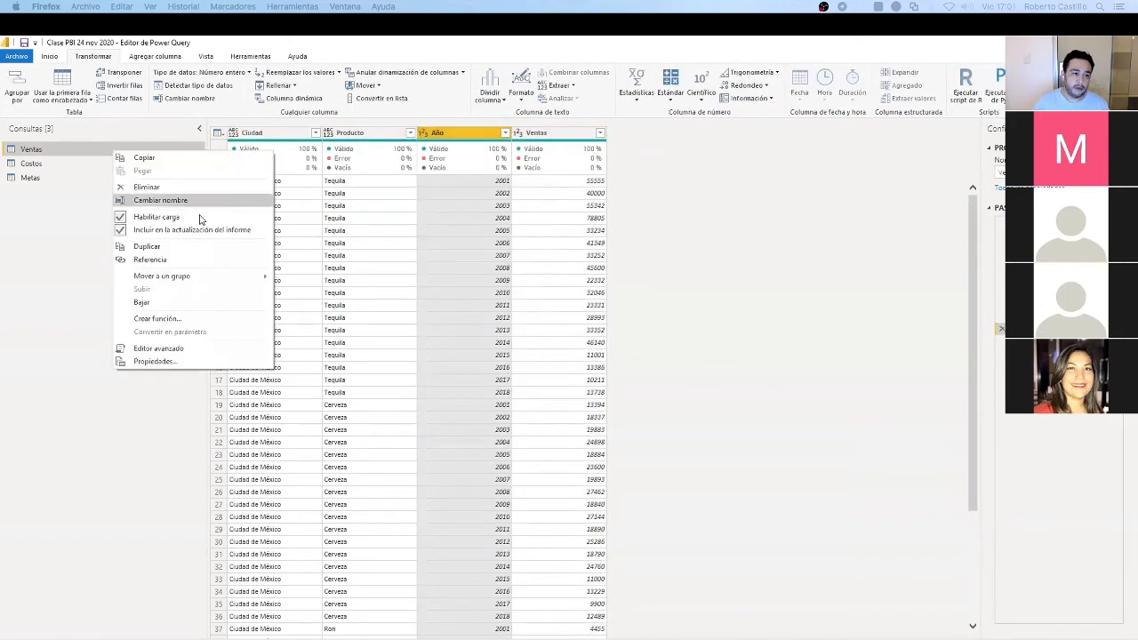
left_click(207, 252)
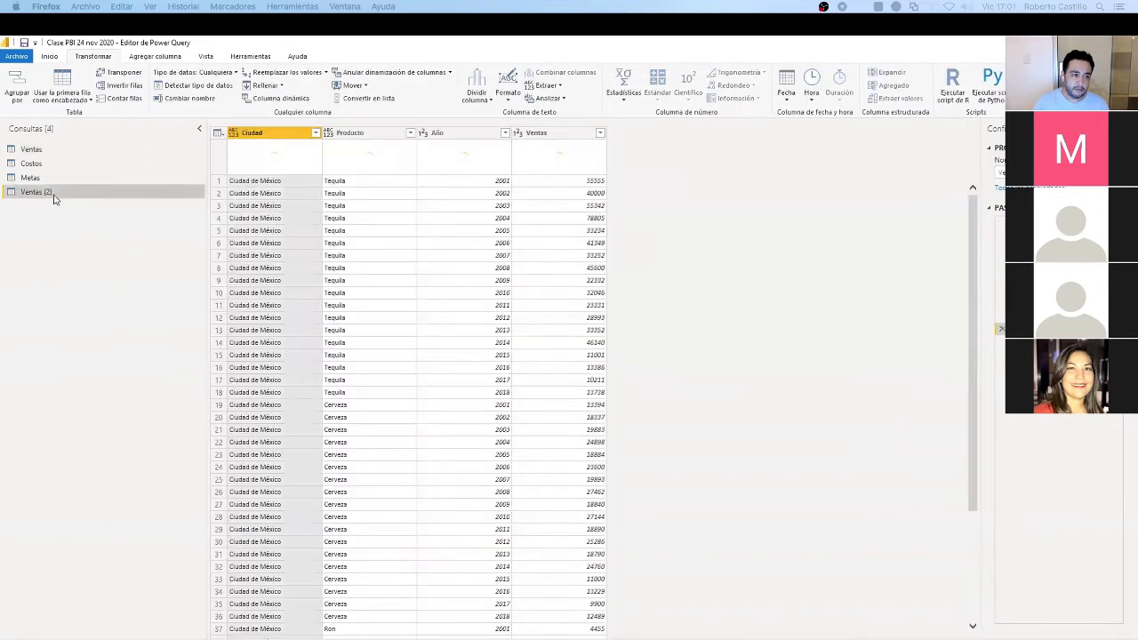
double_click(56, 194)
left_click(58, 192)
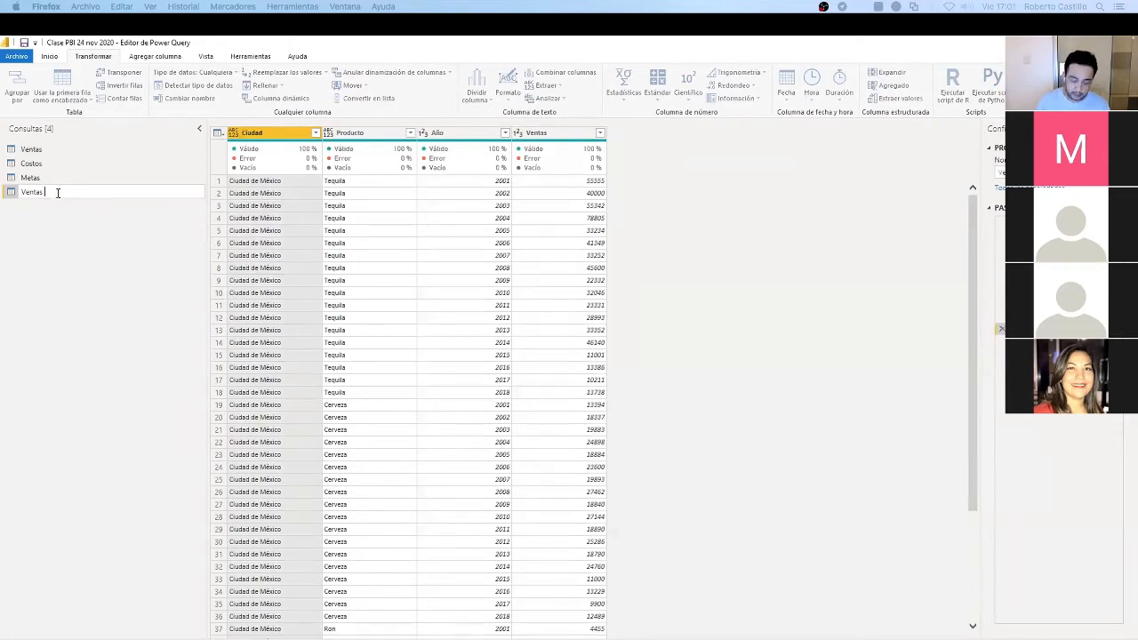
type("Costo")
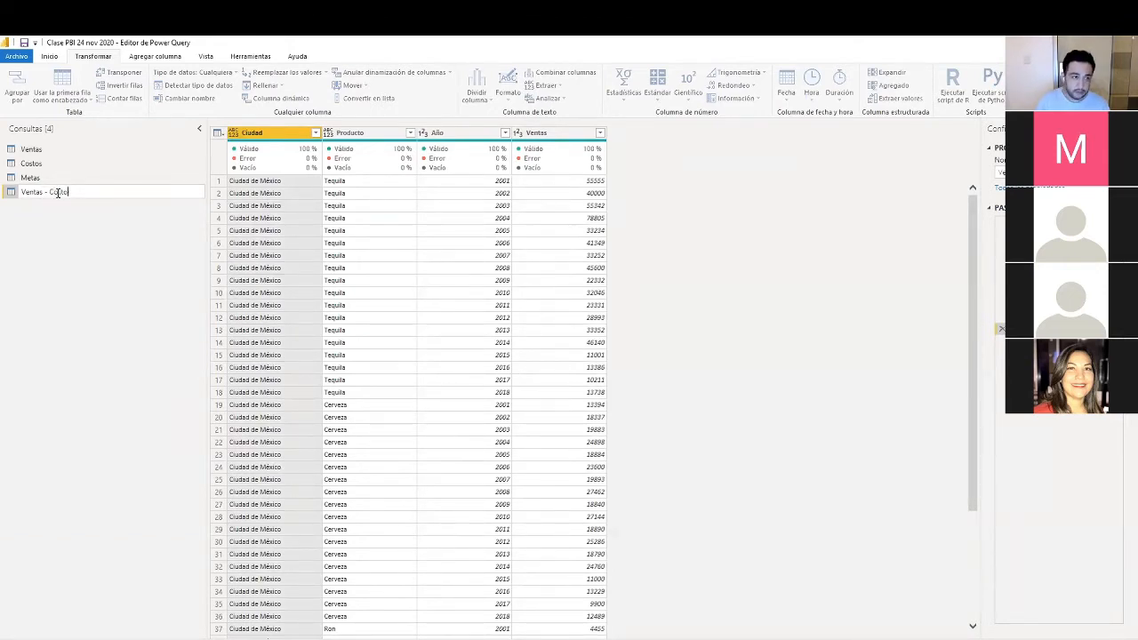
type("s - Metas")
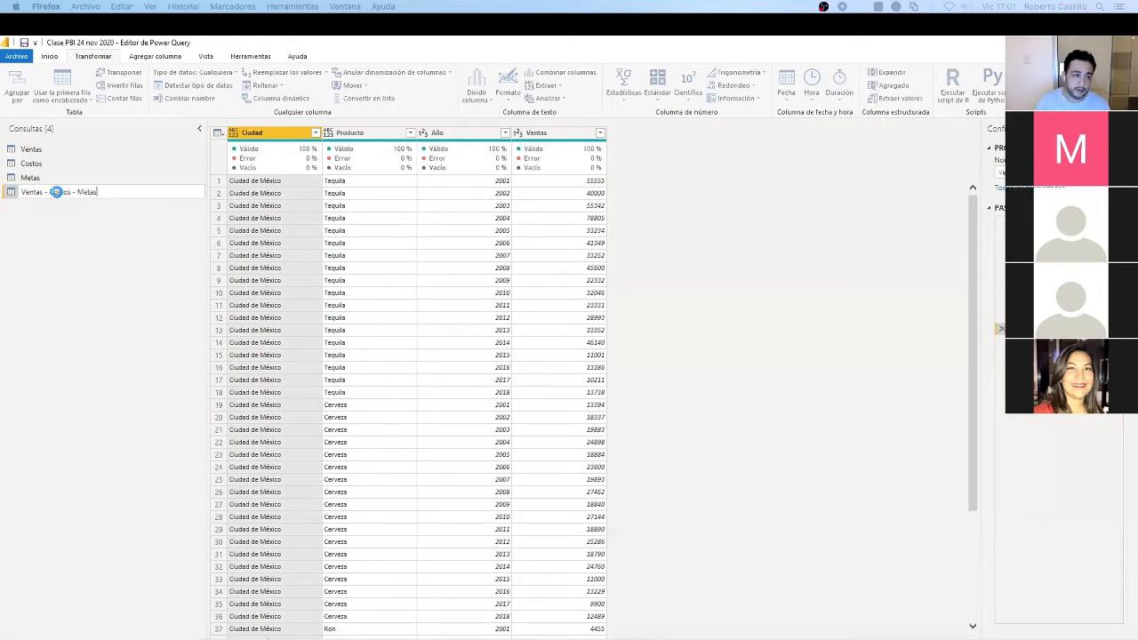
key("Return")
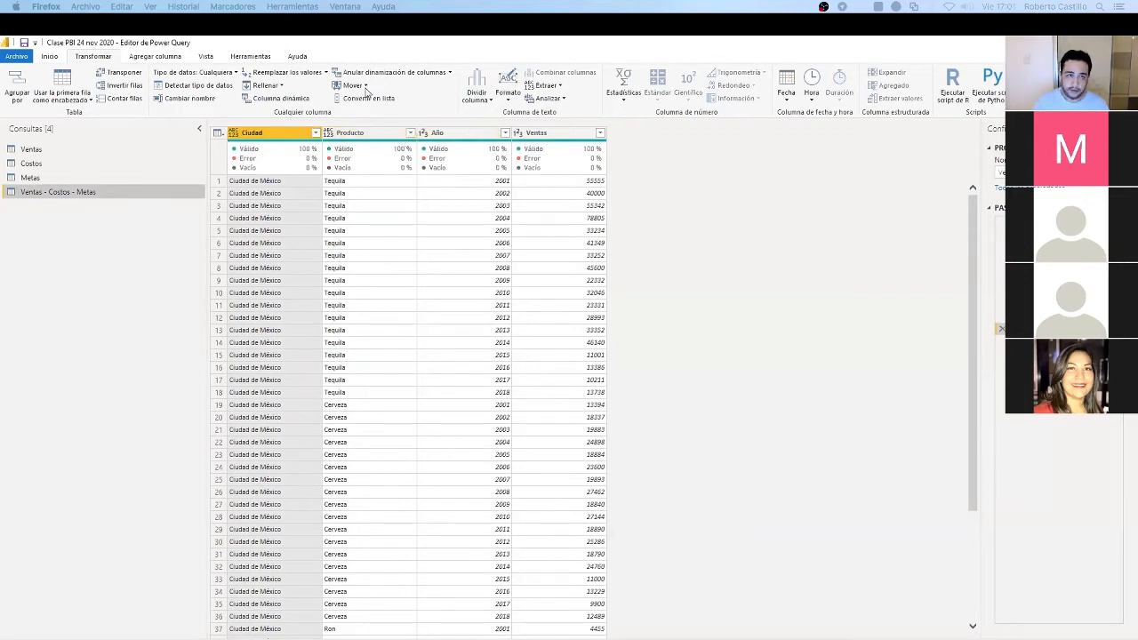
Set up a merge of the Ventas - Costos - Metas query with Costos, matching on Ciudad, Producto and Año in that order
left_click(50, 56)
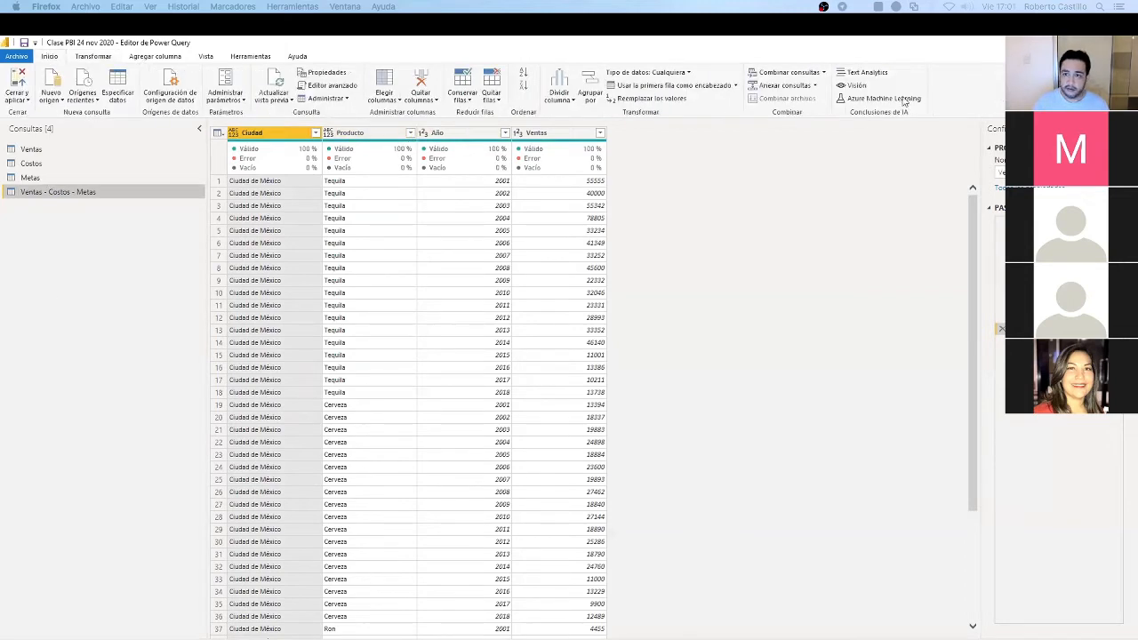
left_click(768, 85)
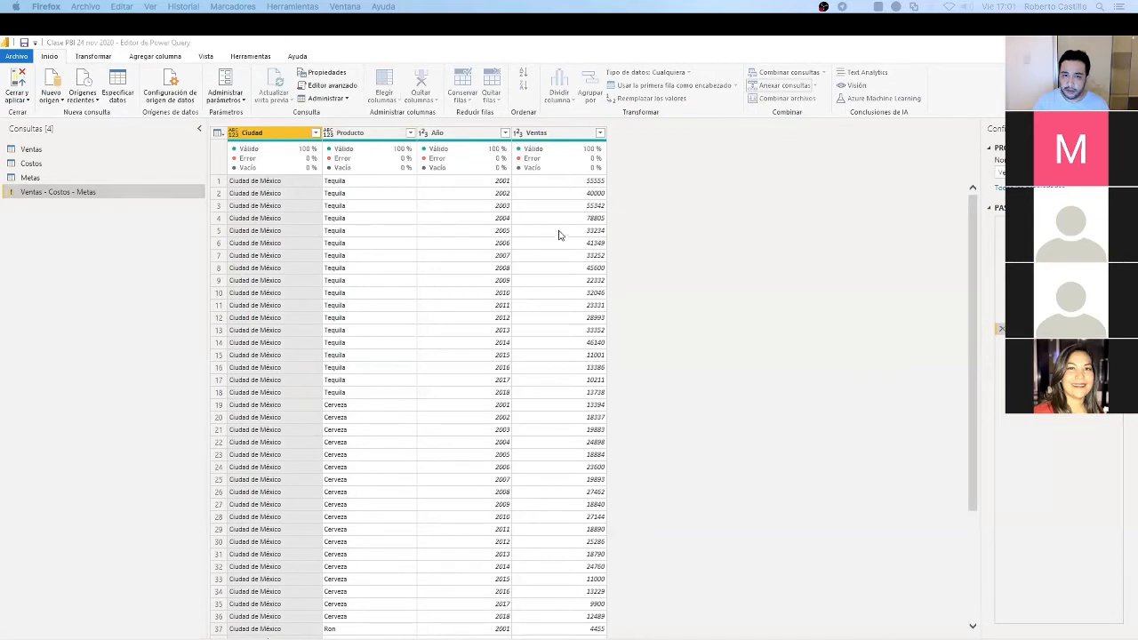
left_click(745, 395)
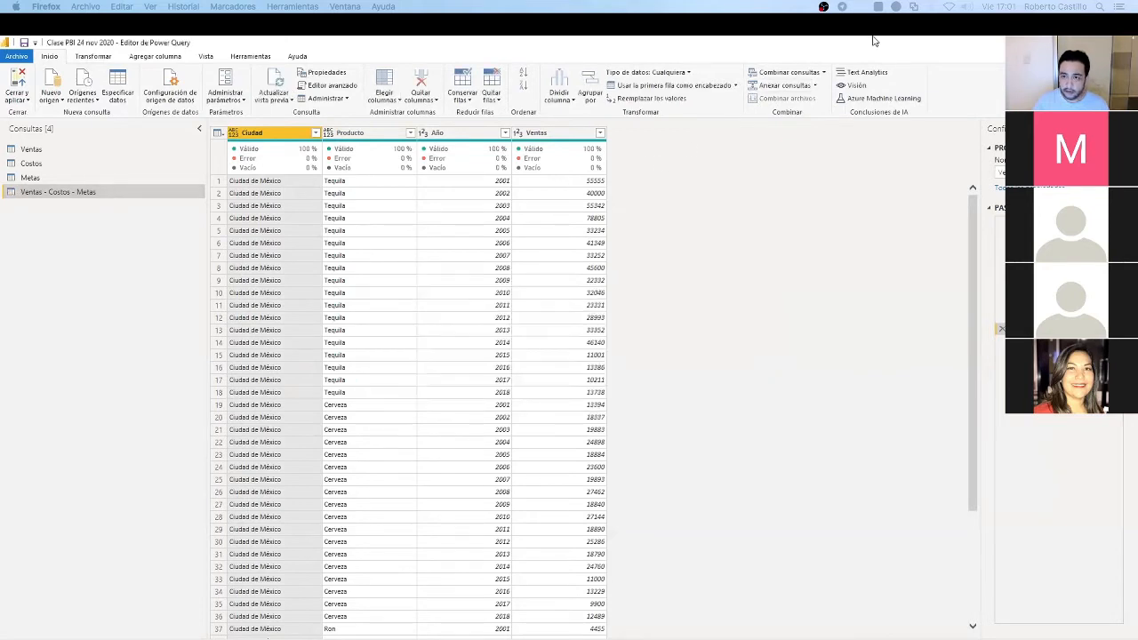
left_click(787, 72)
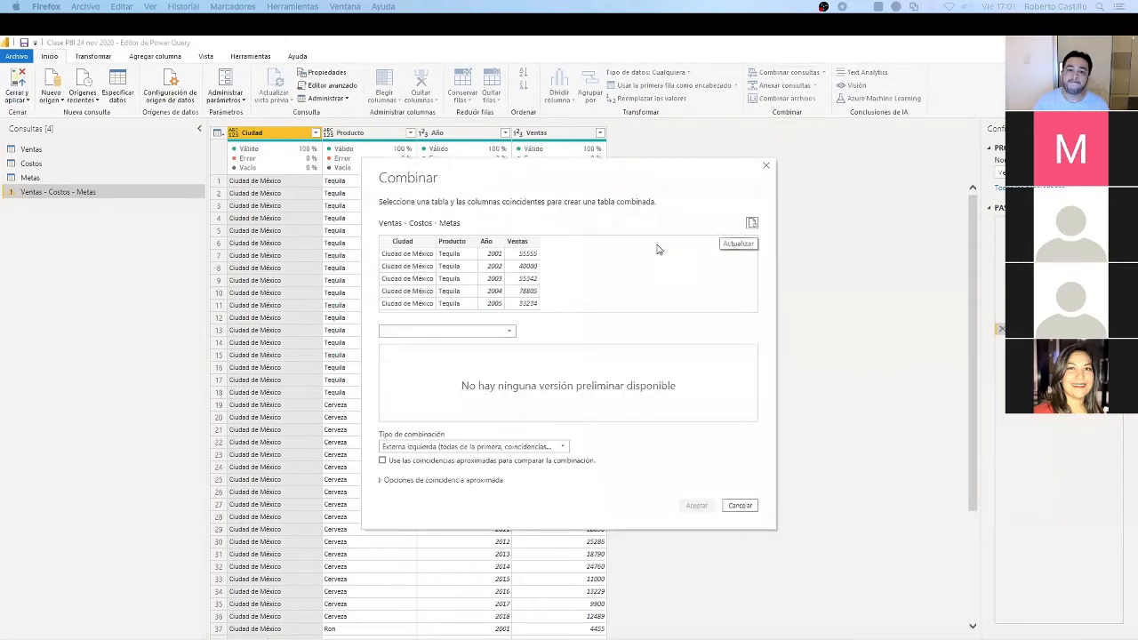
left_click(402, 241)
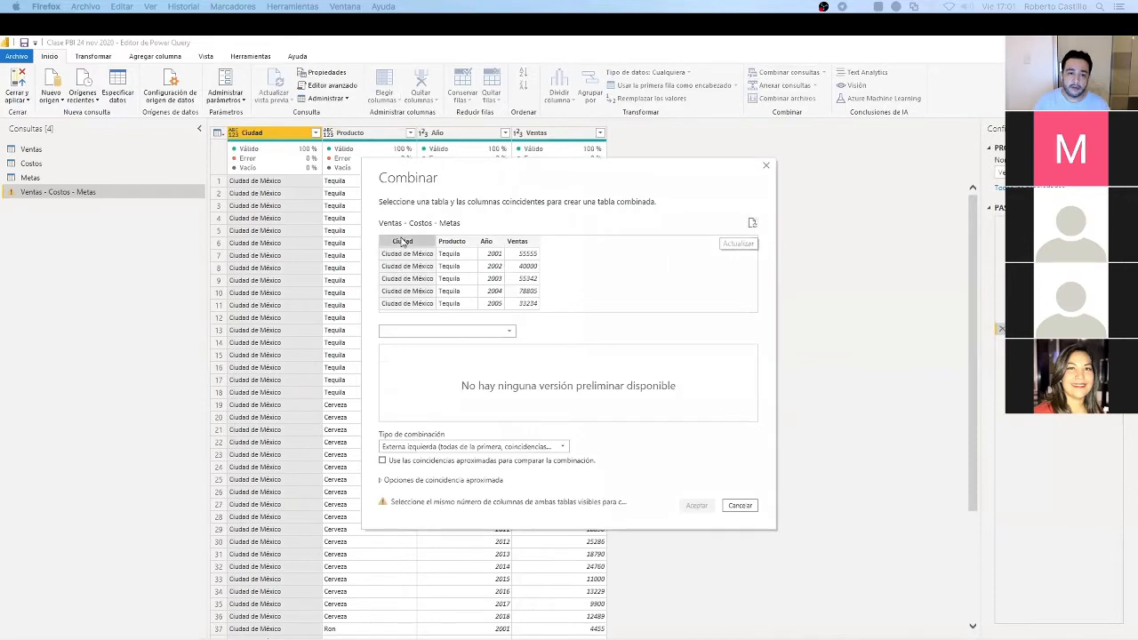
left_click(457, 242, "ctrl")
left_click(490, 242, "ctrl")
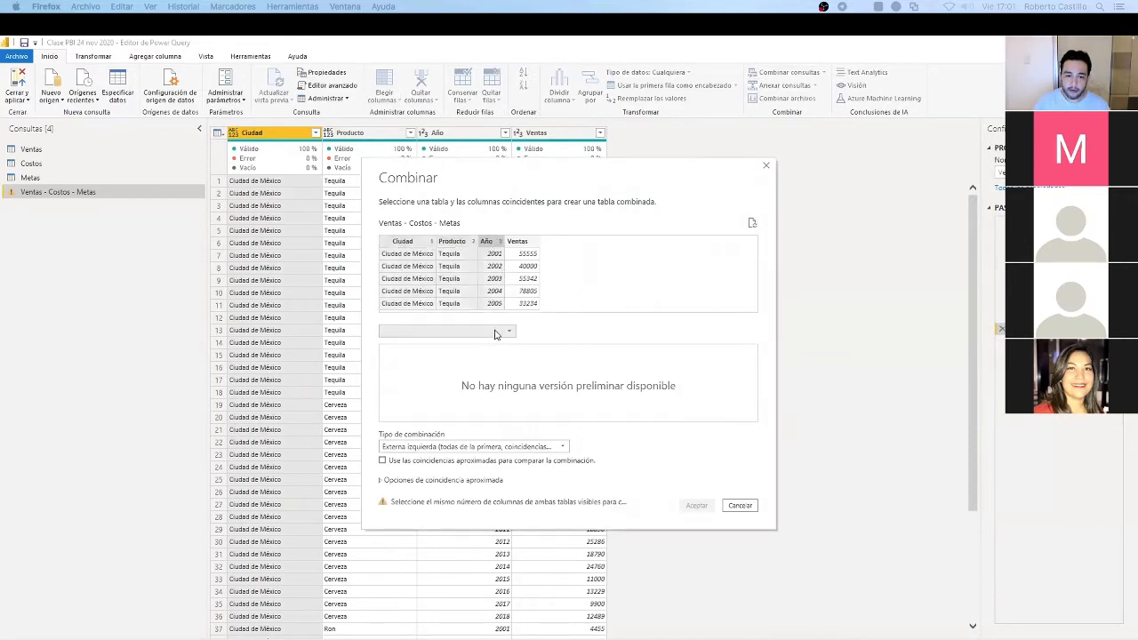
left_click(497, 331)
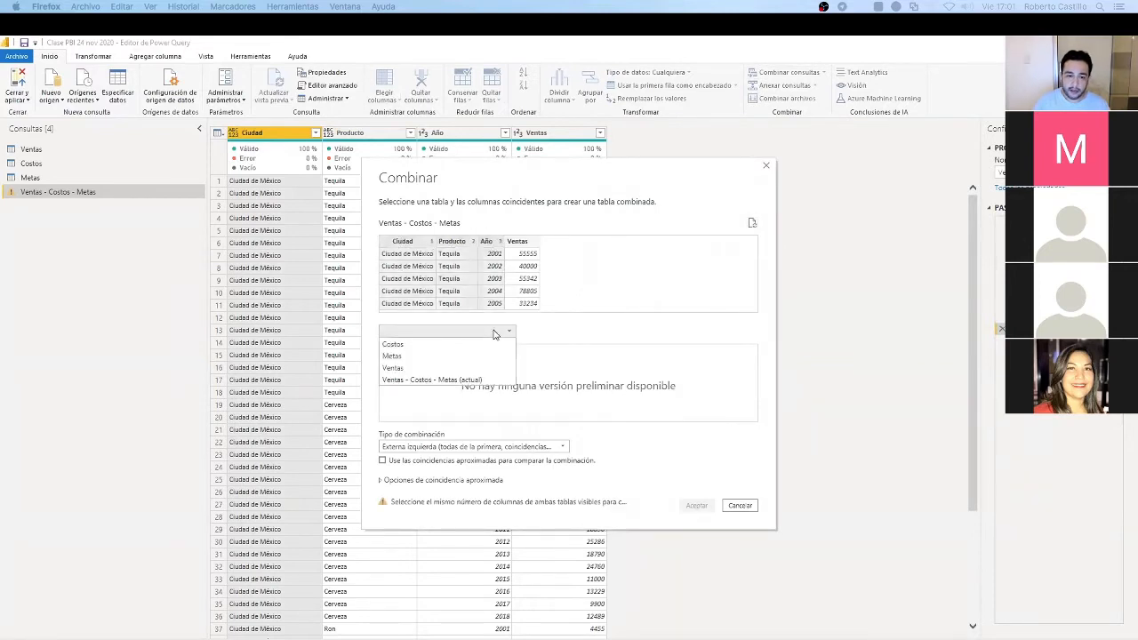
left_click(408, 344)
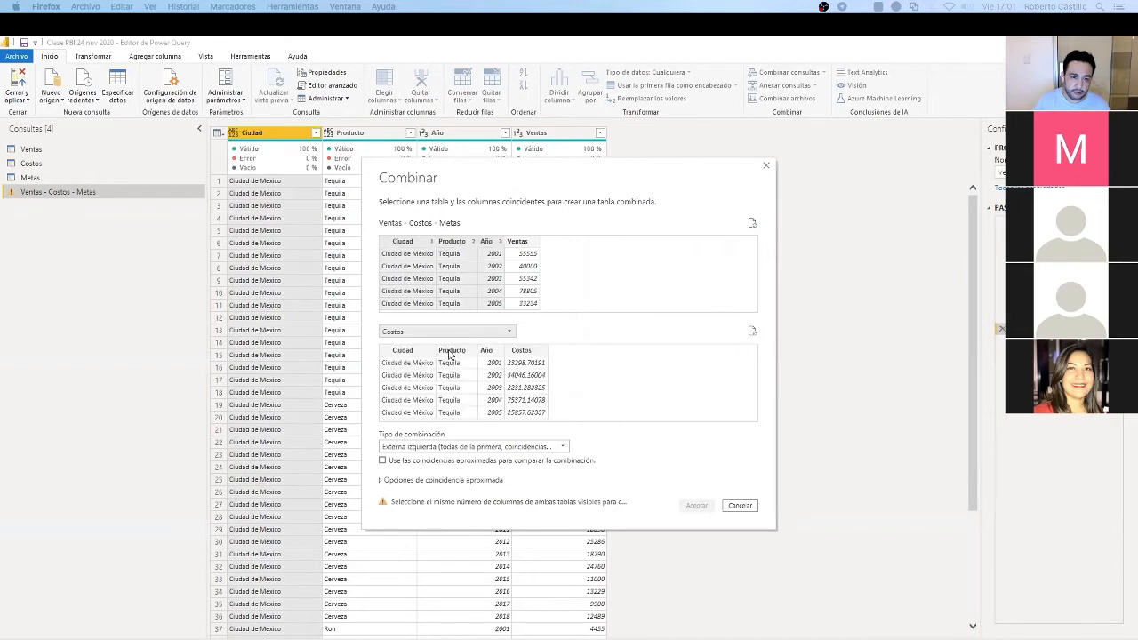
left_click(404, 352)
left_click(452, 351, "ctrl")
left_click(487, 351, "ctrl")
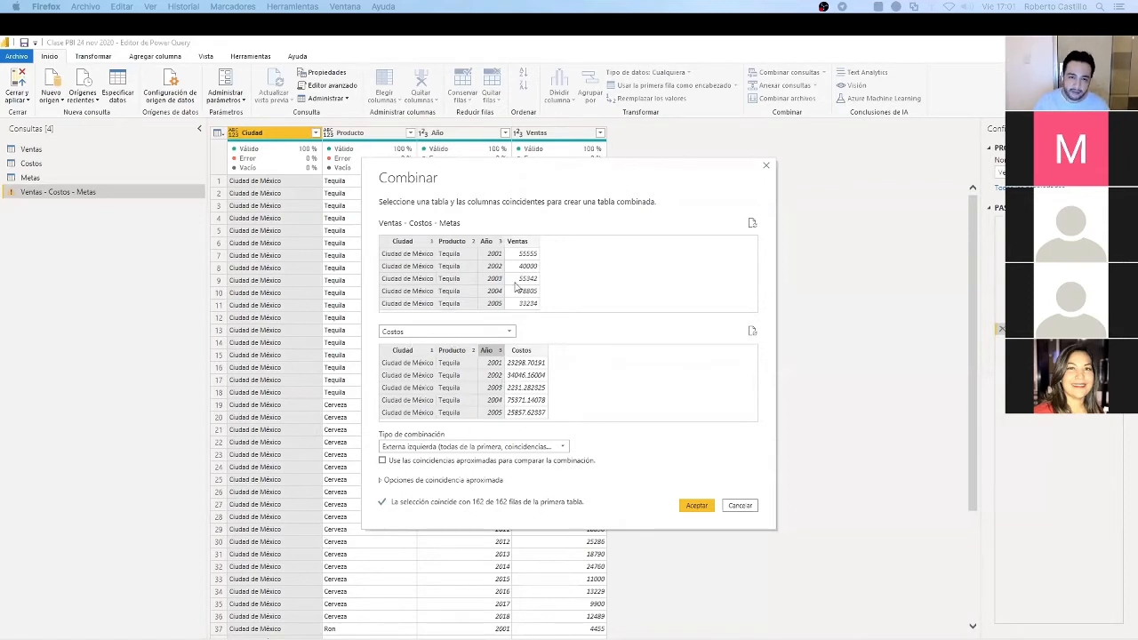
Try matching the Costos table's columns in reverse order: Año, Producto, Ciudad
left_click(521, 352)
left_click(489, 352)
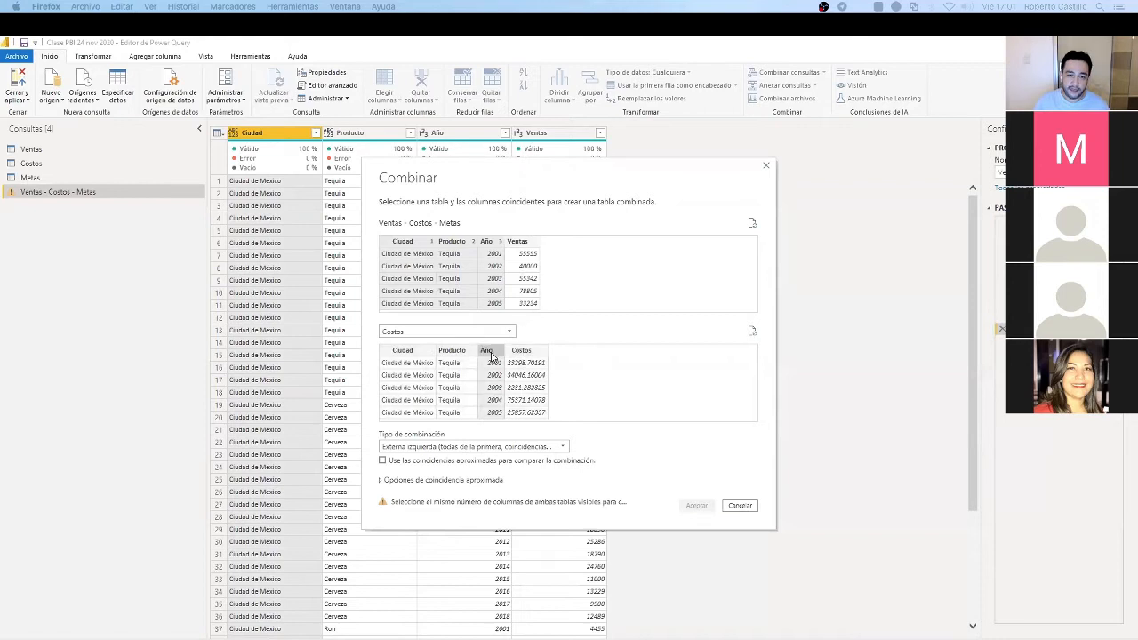
left_click(461, 355, "ctrl")
left_click(419, 355, "ctrl")
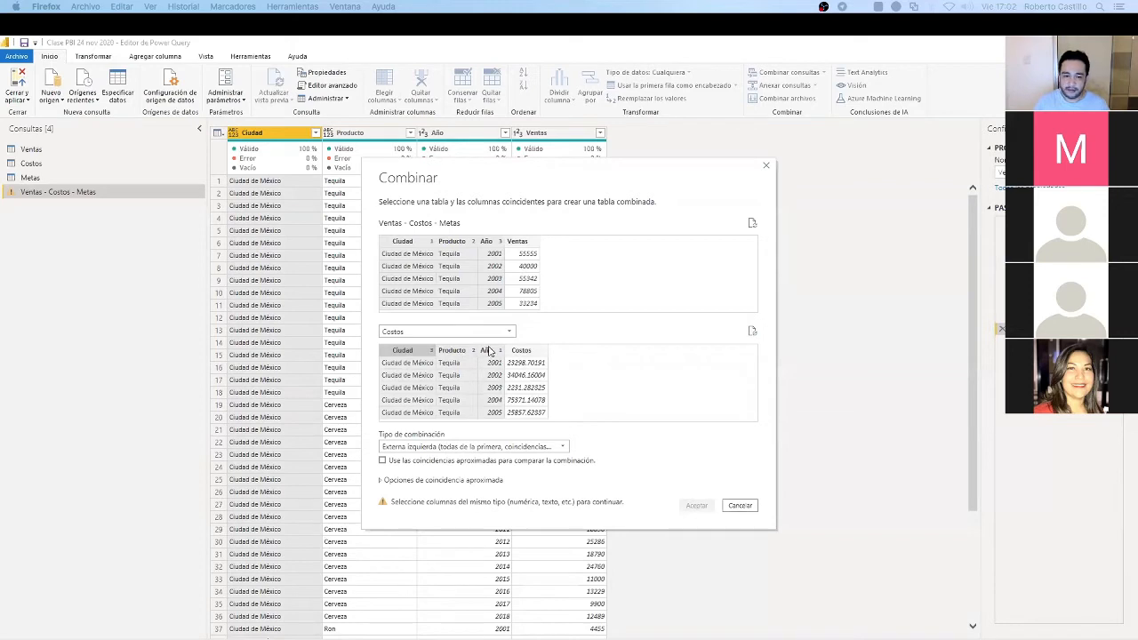
Reselect Ciudad, Producto and Año in matching order in the Costos table and complete the merge
left_click(523, 355)
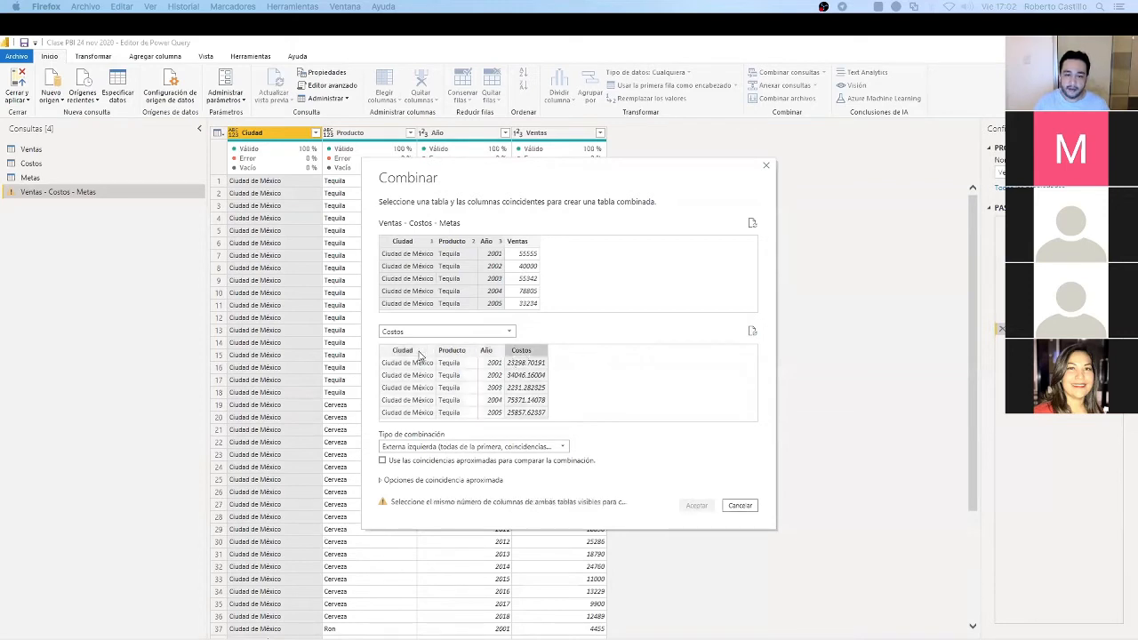
left_click(391, 355)
left_click(456, 354, "ctrl")
left_click(501, 354, "ctrl")
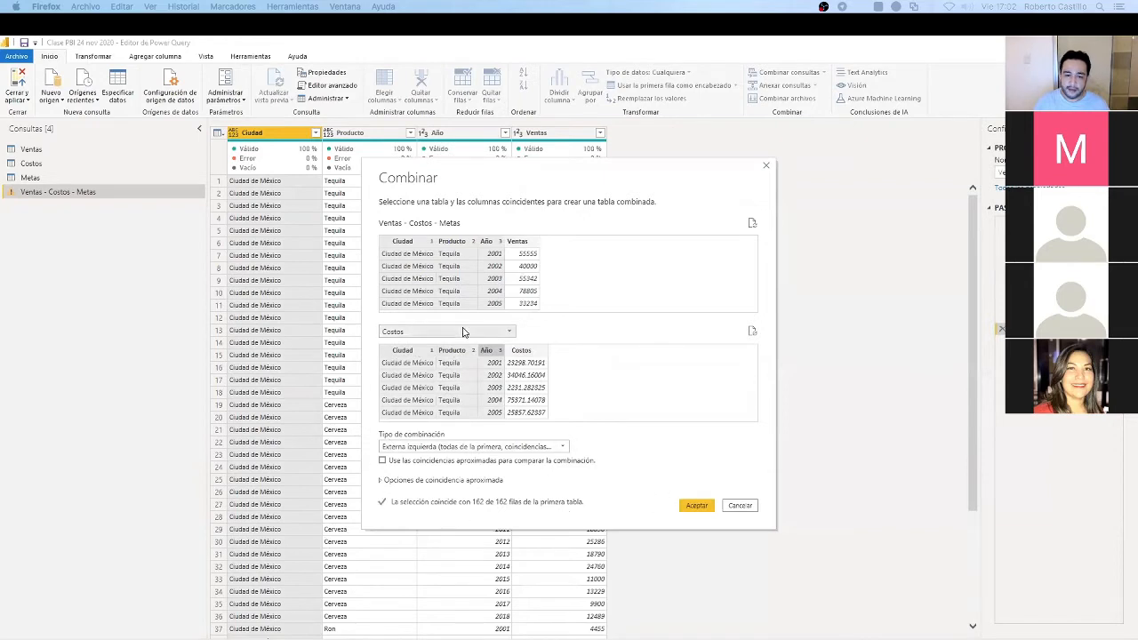
left_click(695, 506)
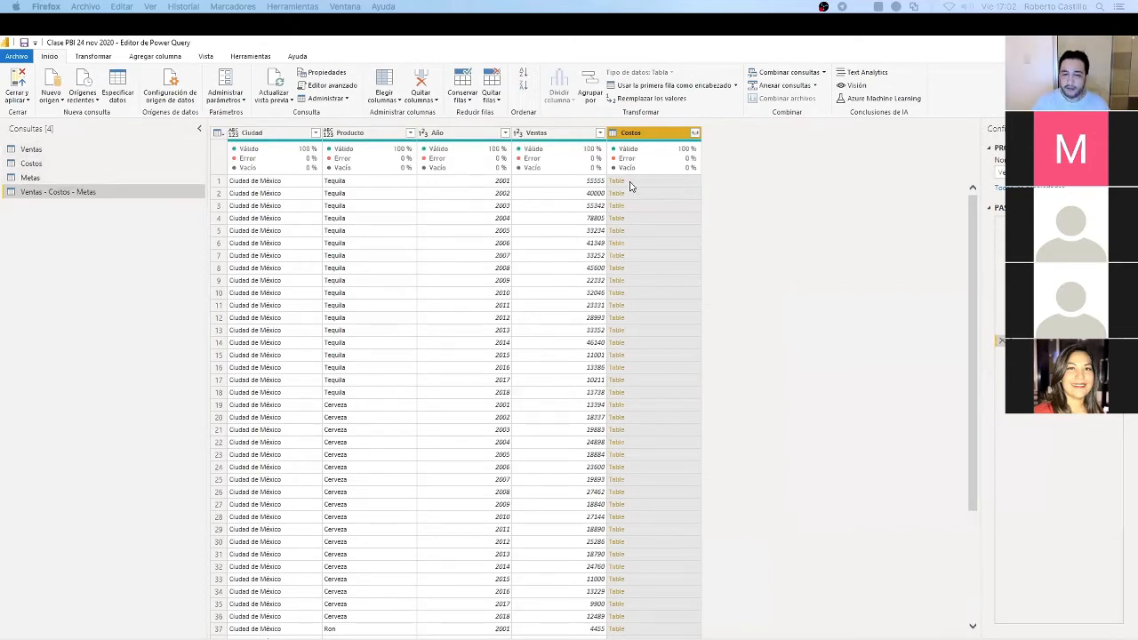
Expand the merged Costos table to include only its Costos field, keeping the original column name as prefix
left_click(695, 133)
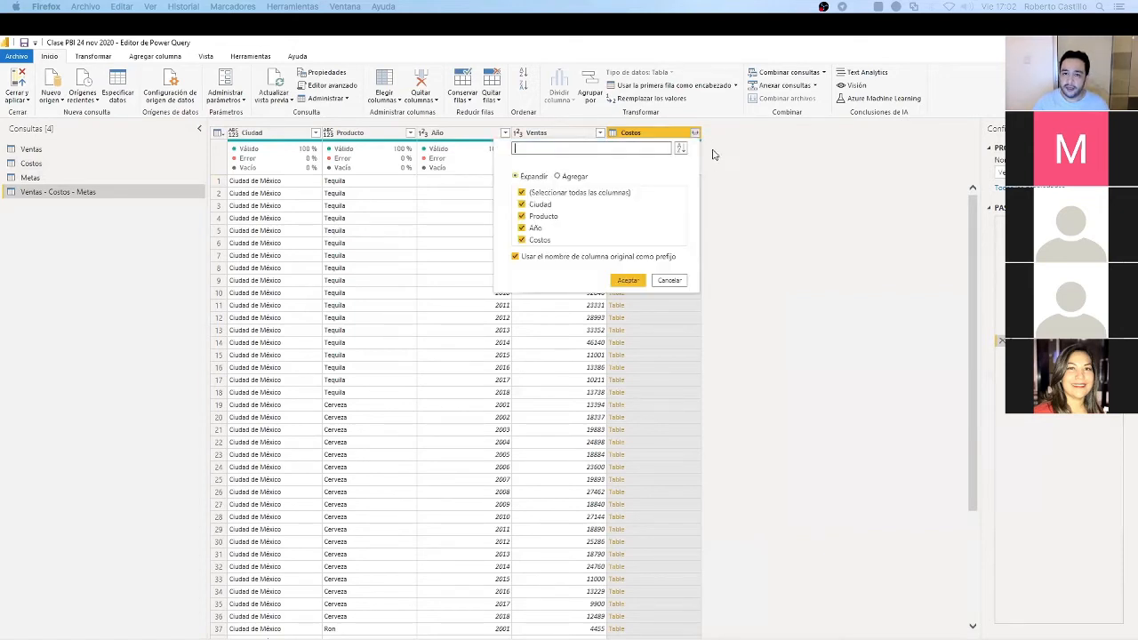
left_click(522, 194)
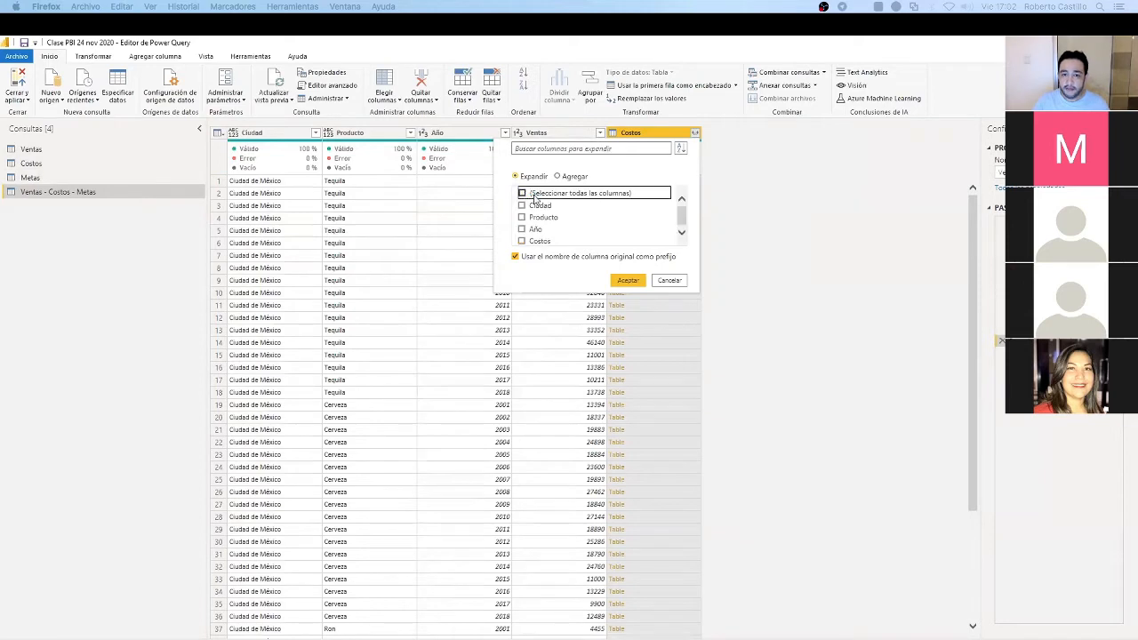
left_click(523, 242)
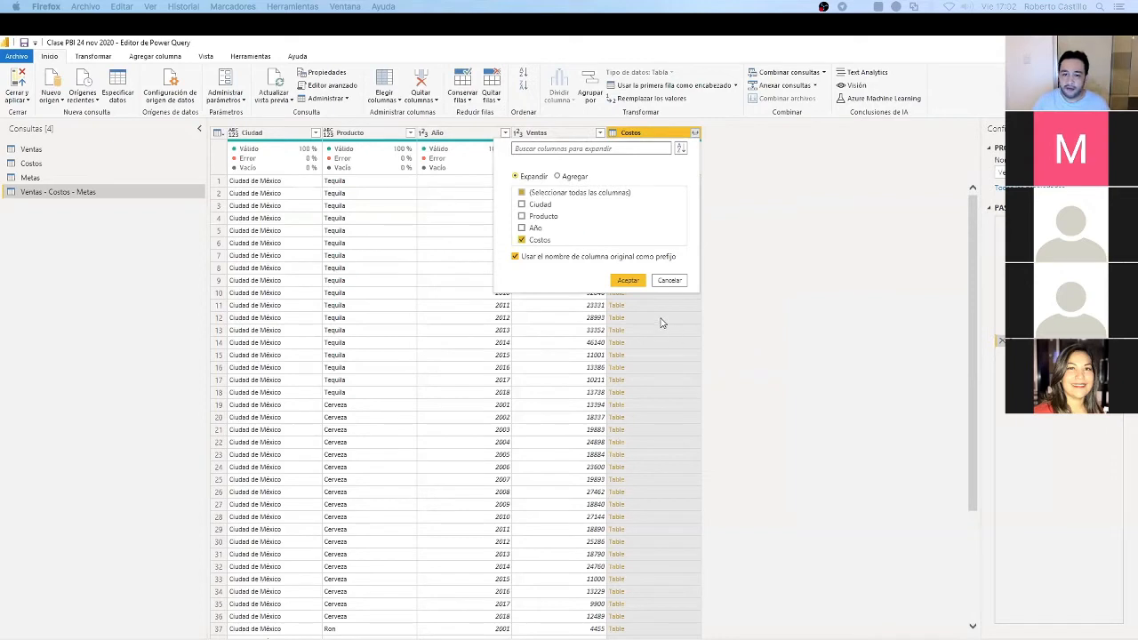
left_click(629, 282)
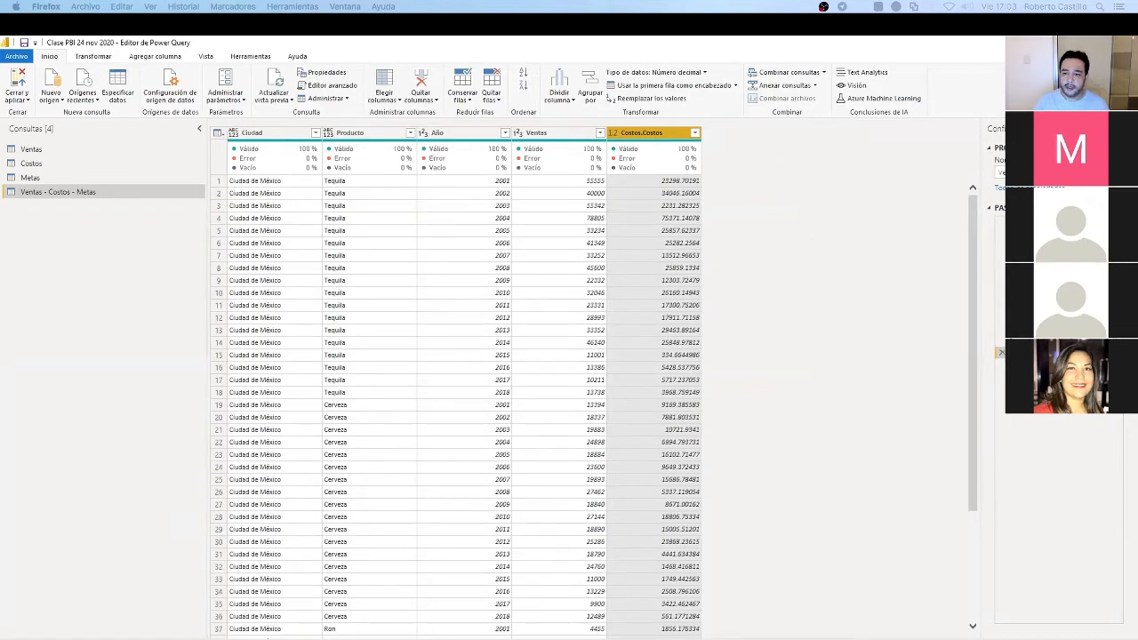
left_click(18, 102)
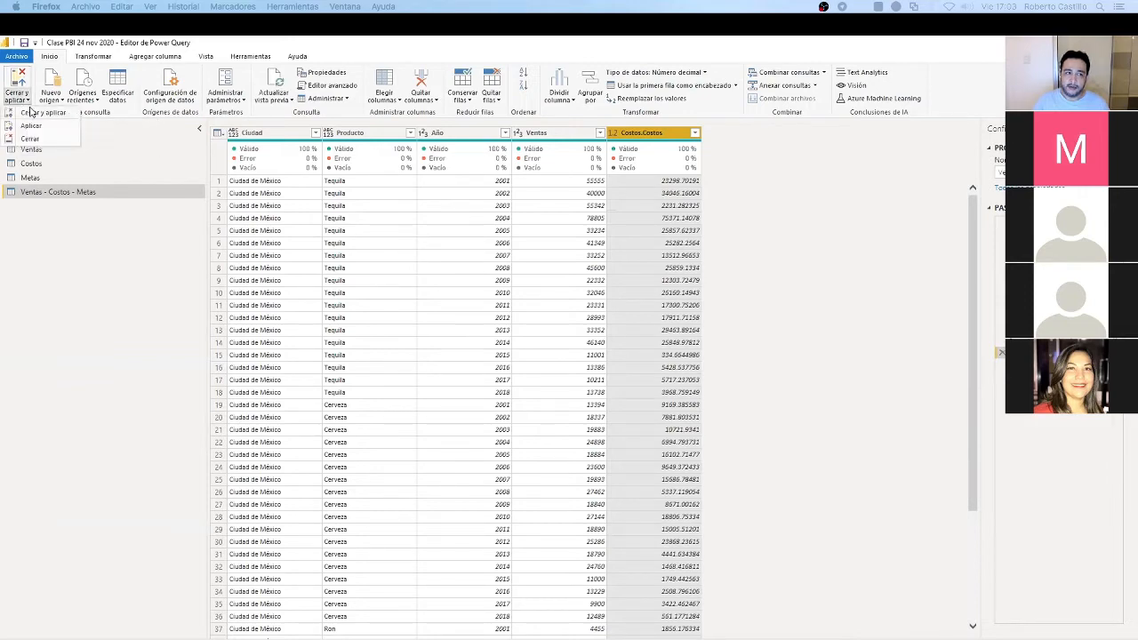
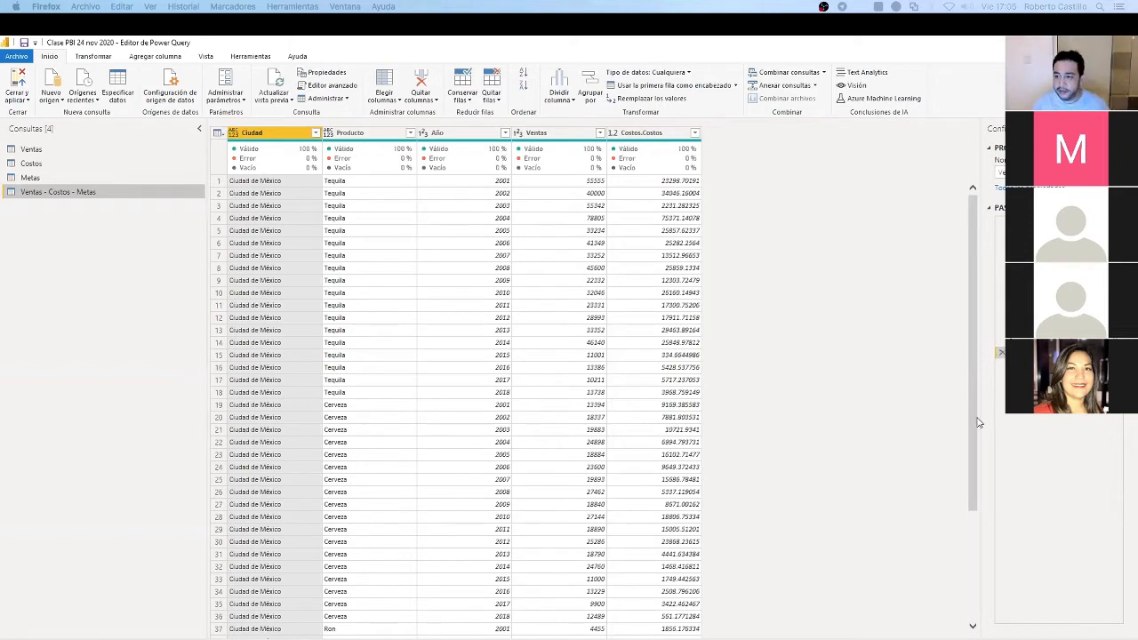
Remove the Costos expansion and merge steps from the Ventas - Costos - Metas query
left_click(1003, 355)
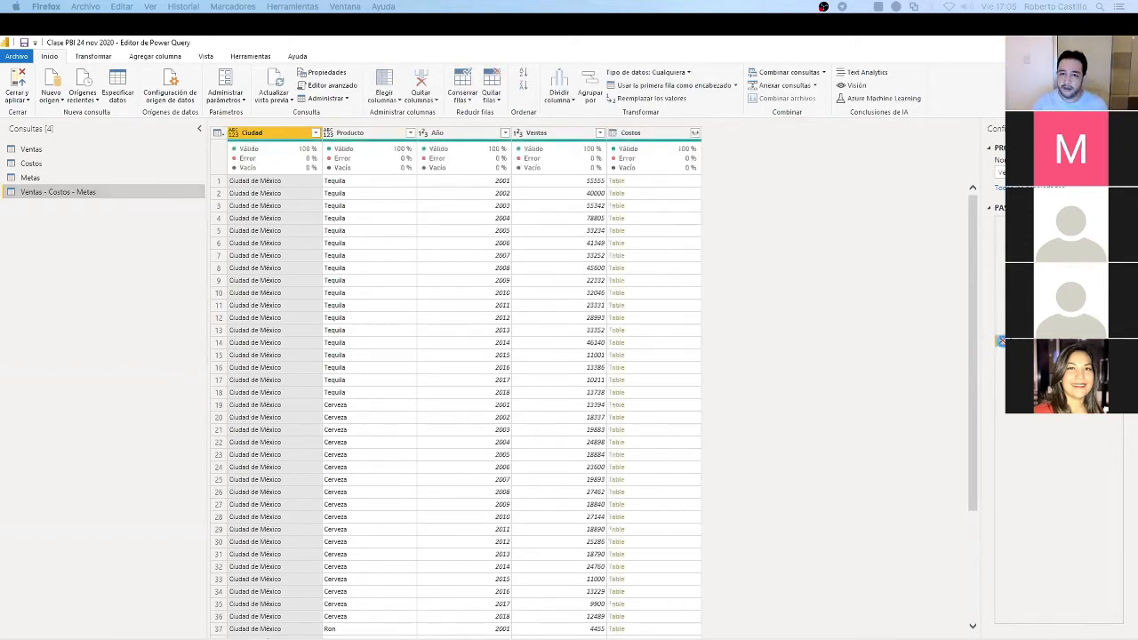
left_click(1002, 342)
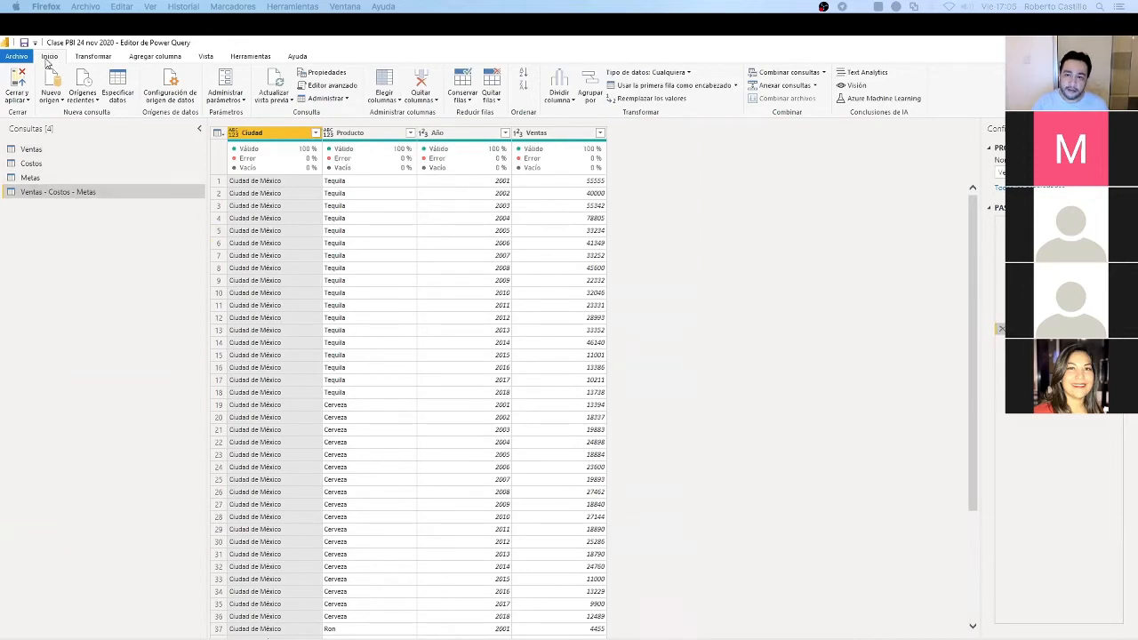
Merge the Ventas - Costos - Metas query with the Costos table, matching Ciudad, Producto and Año in that order with a left outer join
left_click(784, 75)
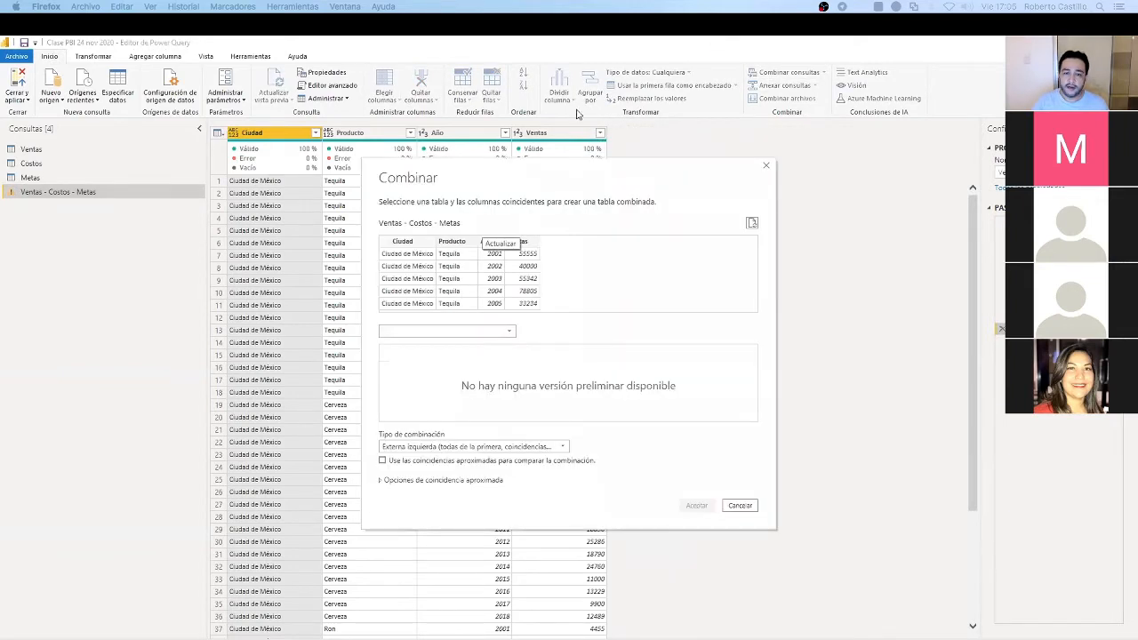
left_click(407, 243)
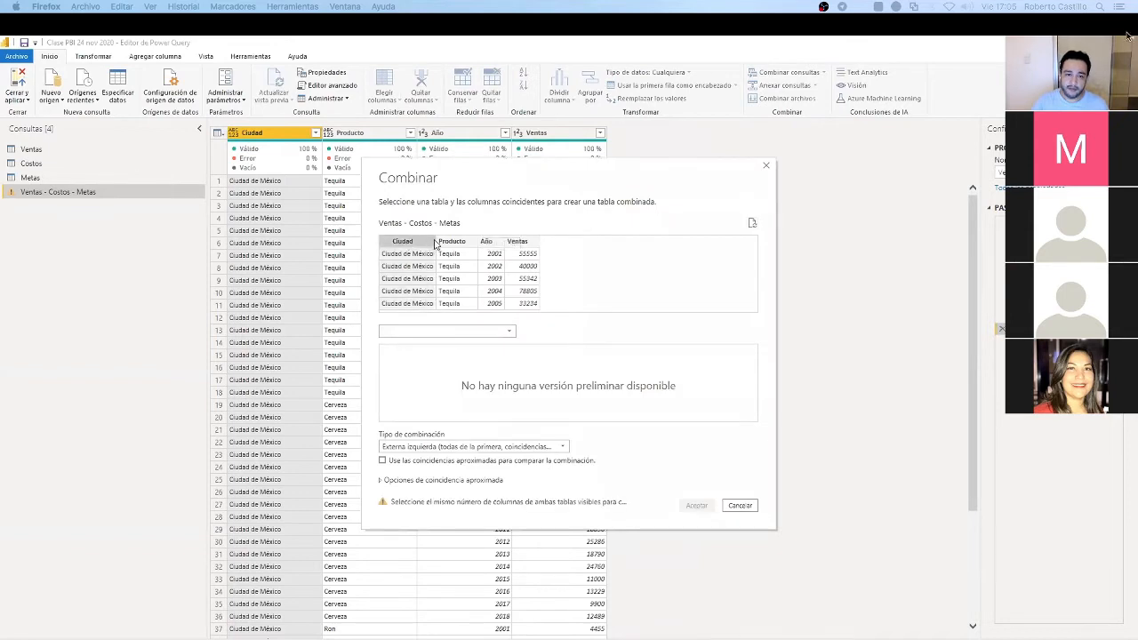
left_click(451, 242, "ctrl")
left_click(486, 242, "ctrl")
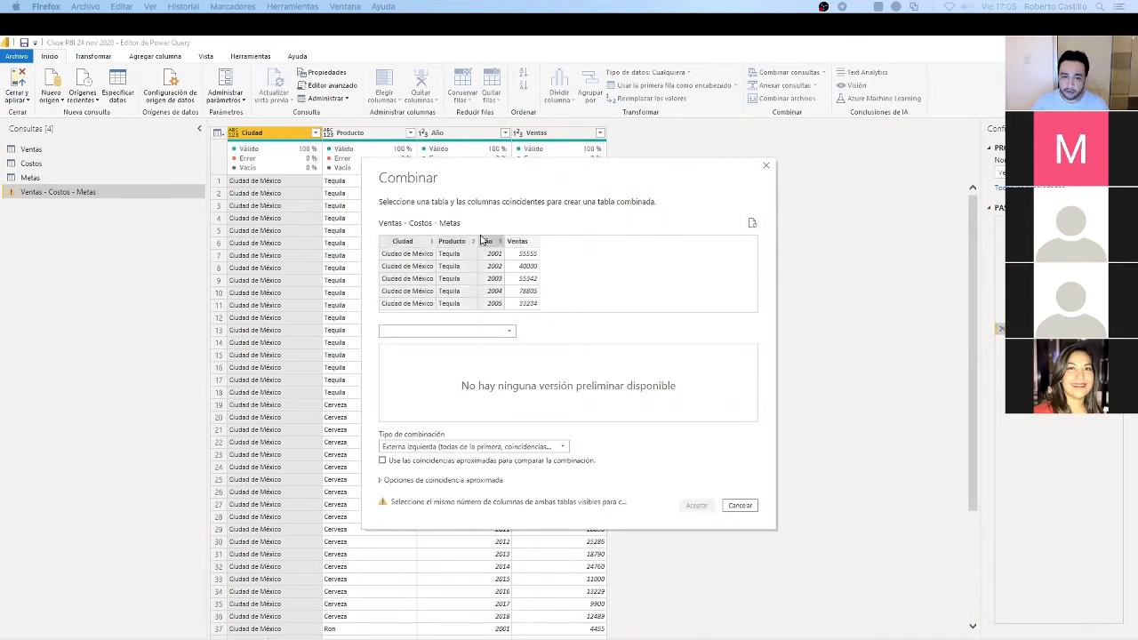
left_click(487, 334)
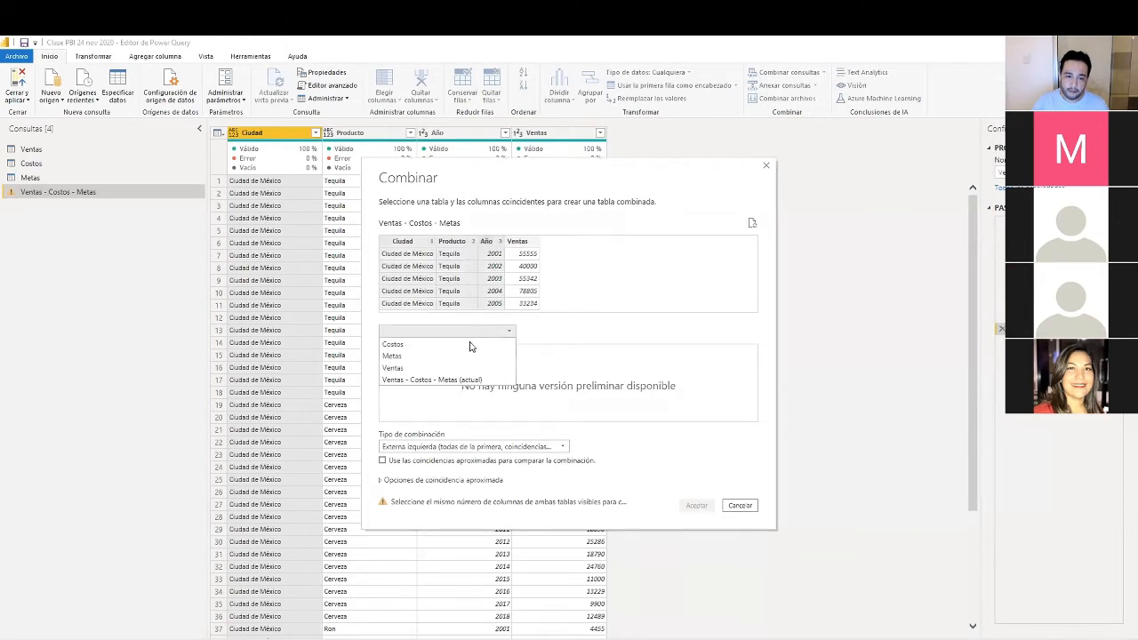
left_click(467, 345)
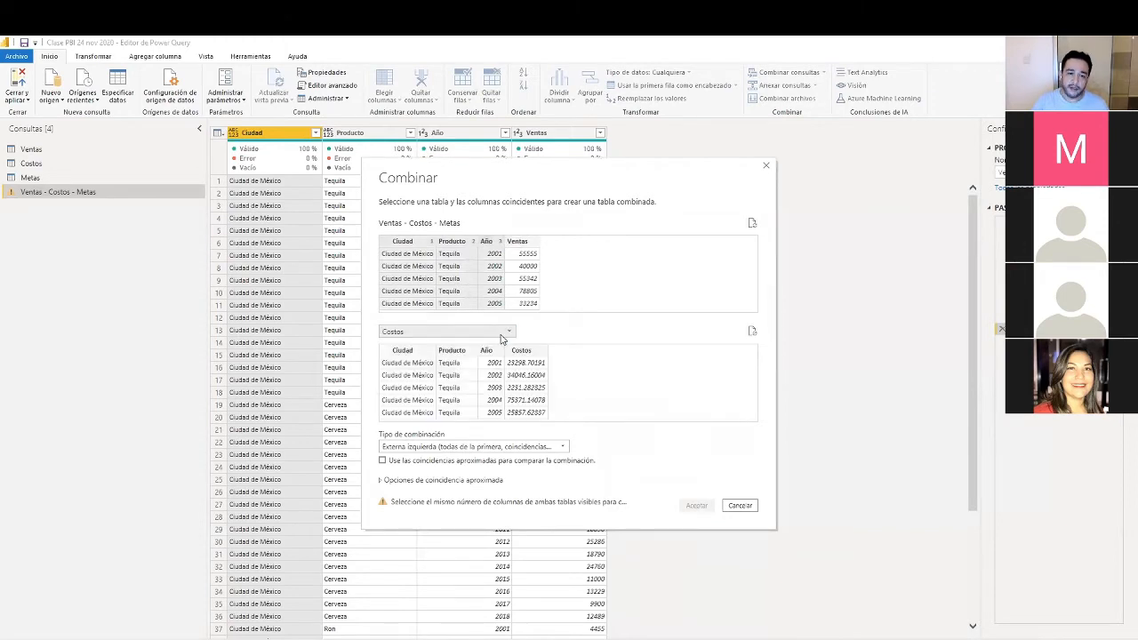
left_click(411, 354)
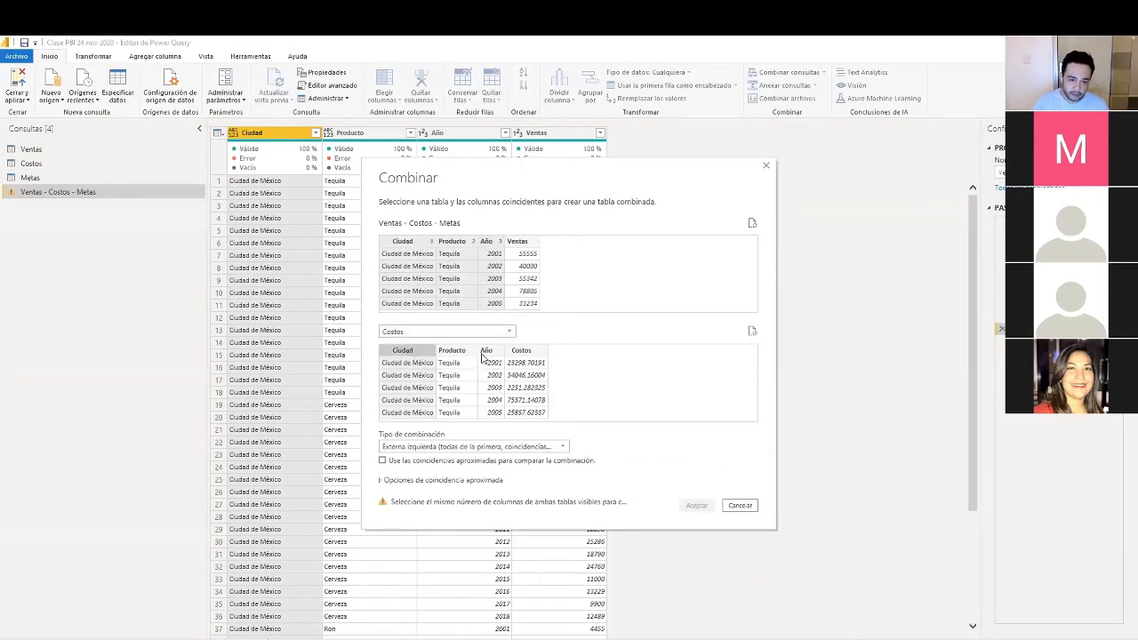
left_click(452, 352, "ctrl")
left_click(487, 353, "ctrl")
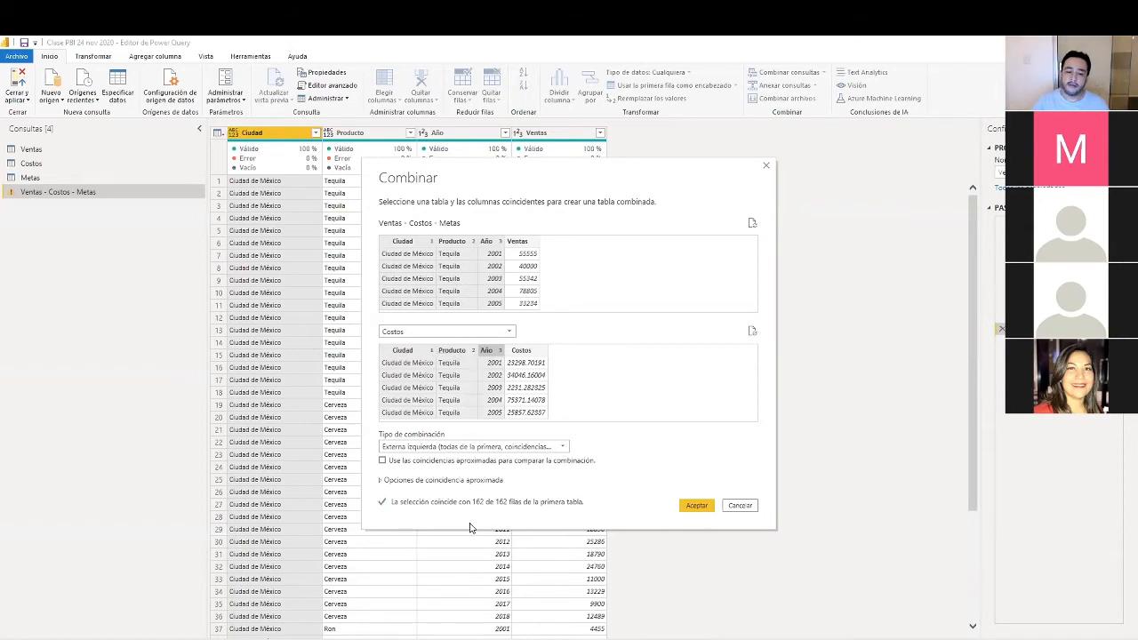
left_click(696, 506)
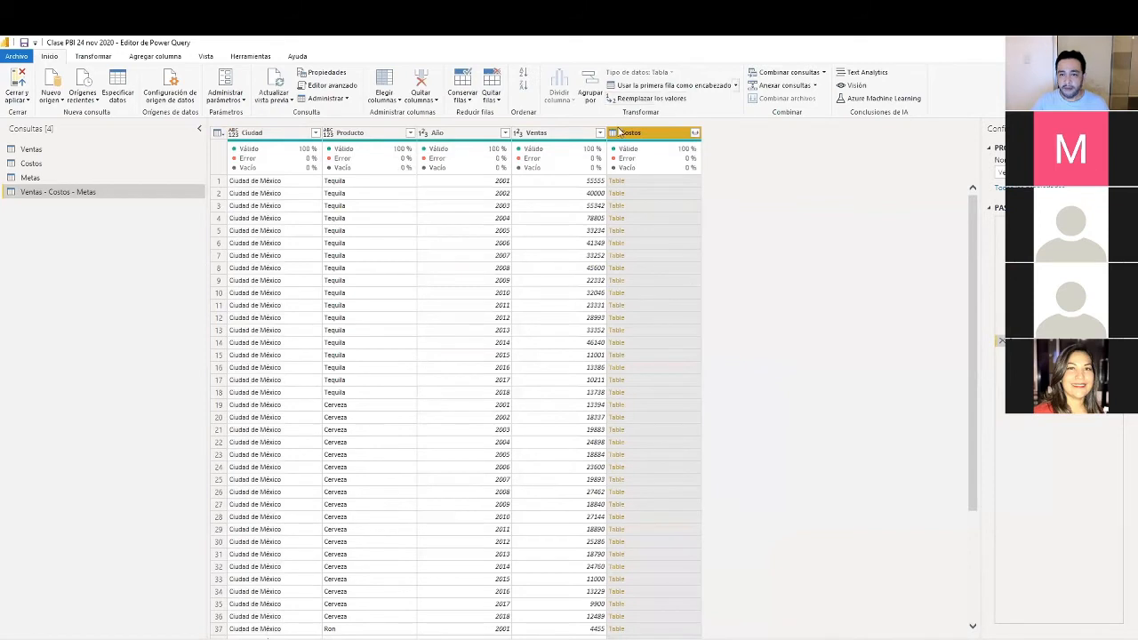
Expand the merged Costos column to only its Costos field, keeping the original column name as prefix
left_click(697, 135)
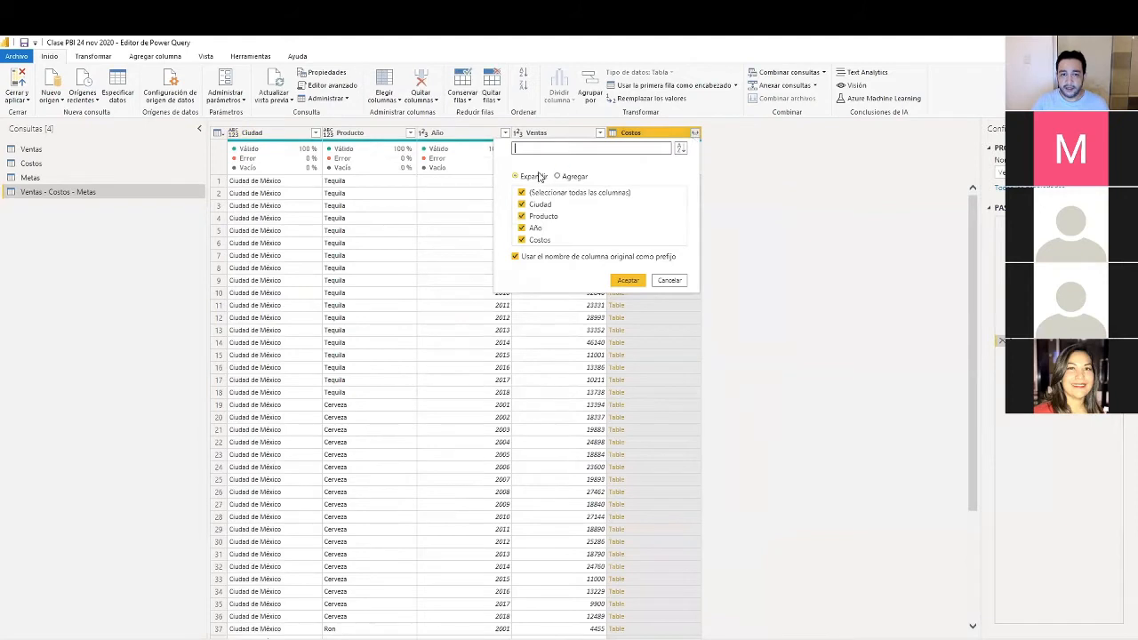
left_click(522, 192)
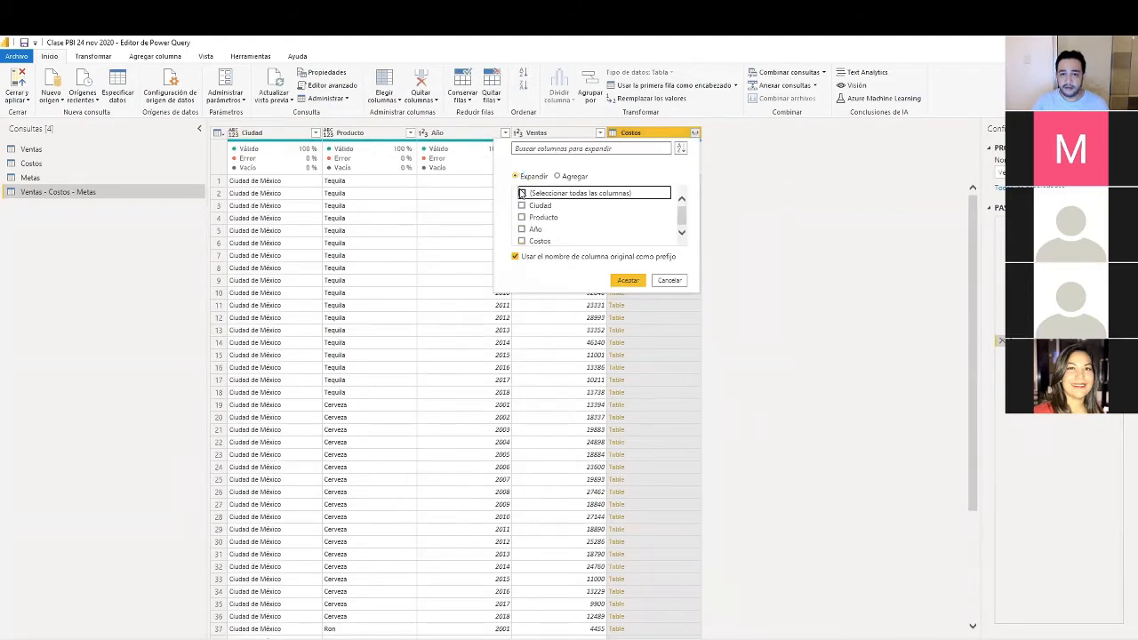
left_click(529, 242)
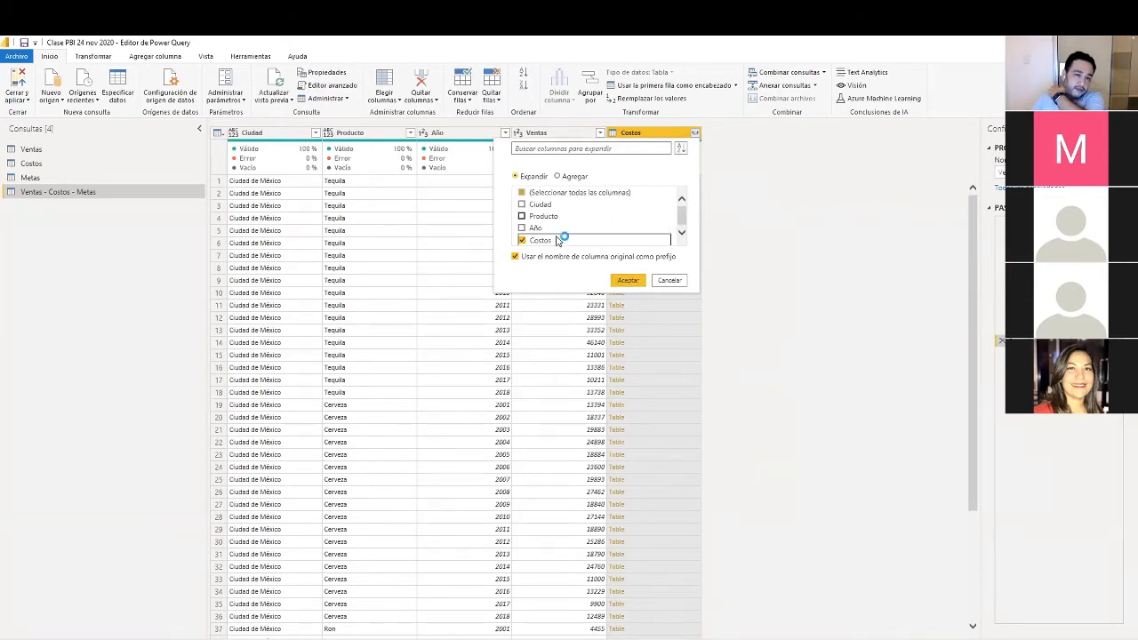
left_click(629, 281)
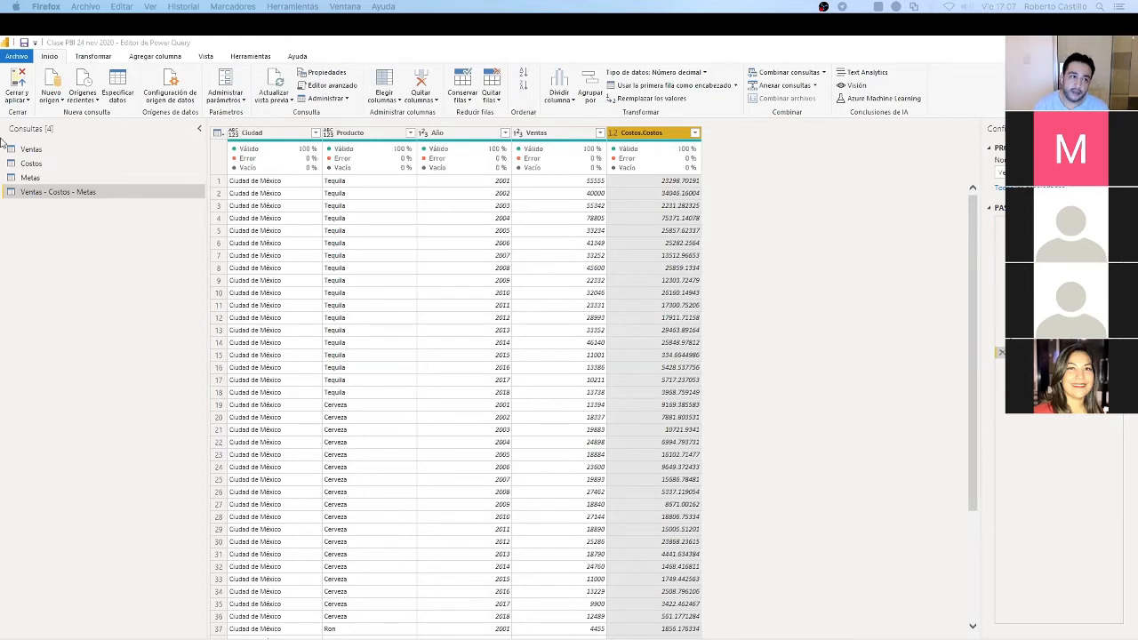
Compare the columns of the Ventas, Costos and Metas tables with those of the combined Ventas - Costos - Metas query
left_click(51, 176)
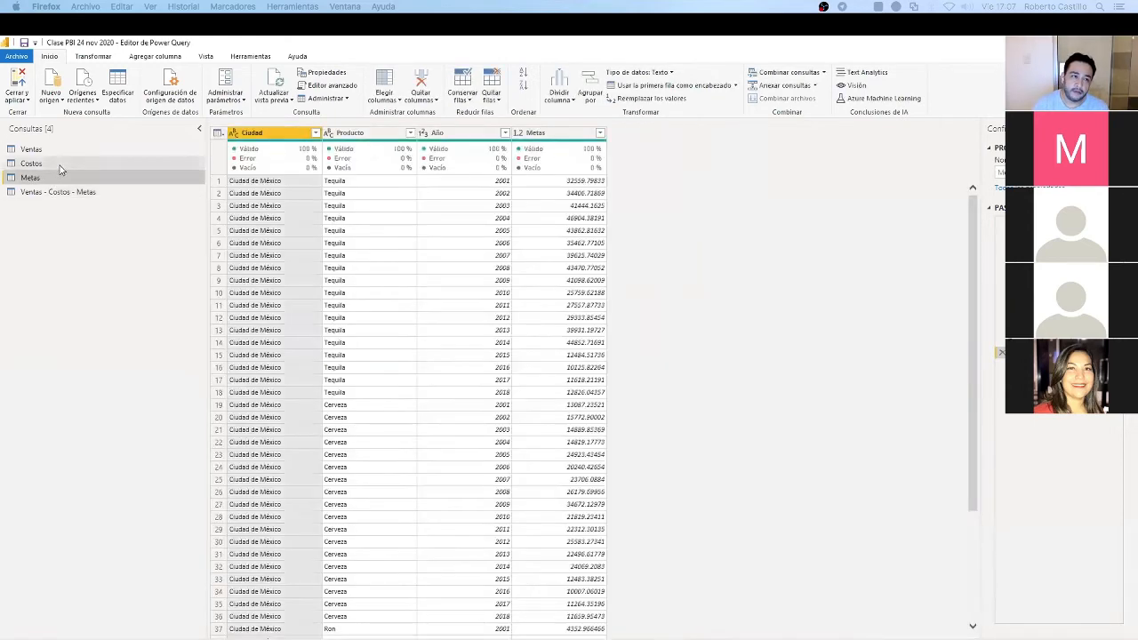
left_click(55, 163)
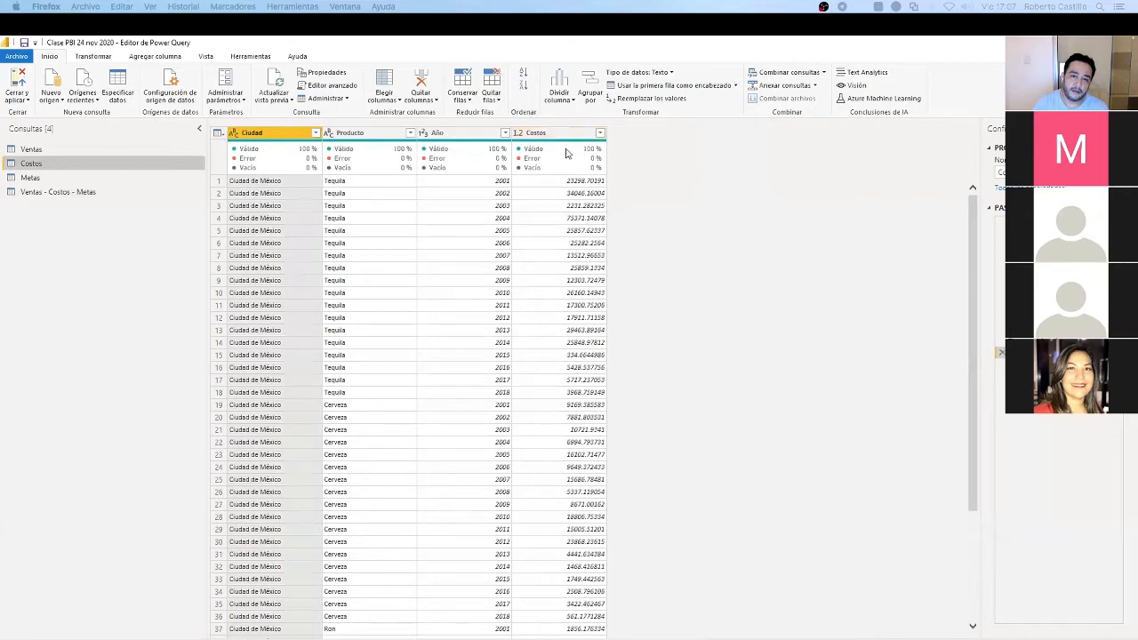
left_click(58, 192)
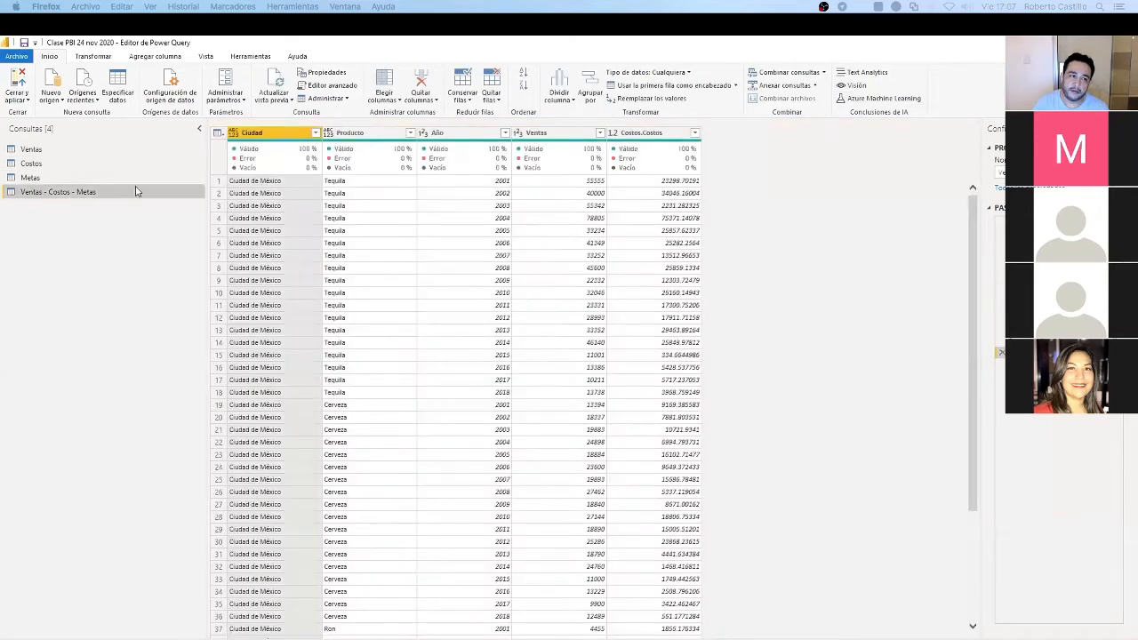
left_click(57, 153)
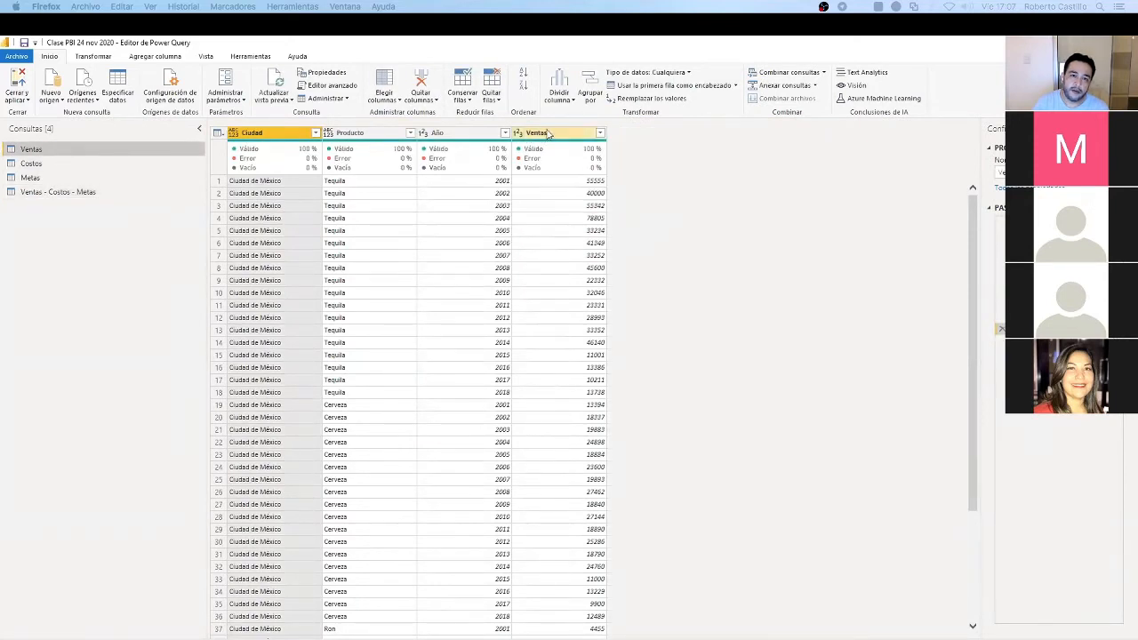
left_click(63, 163)
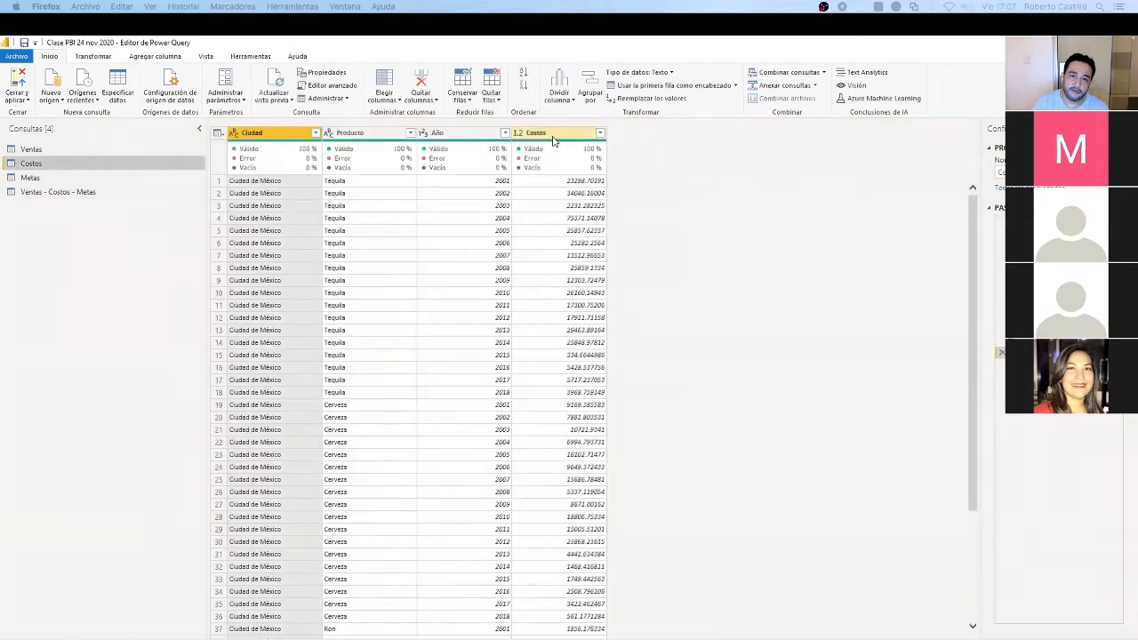
left_click(58, 179)
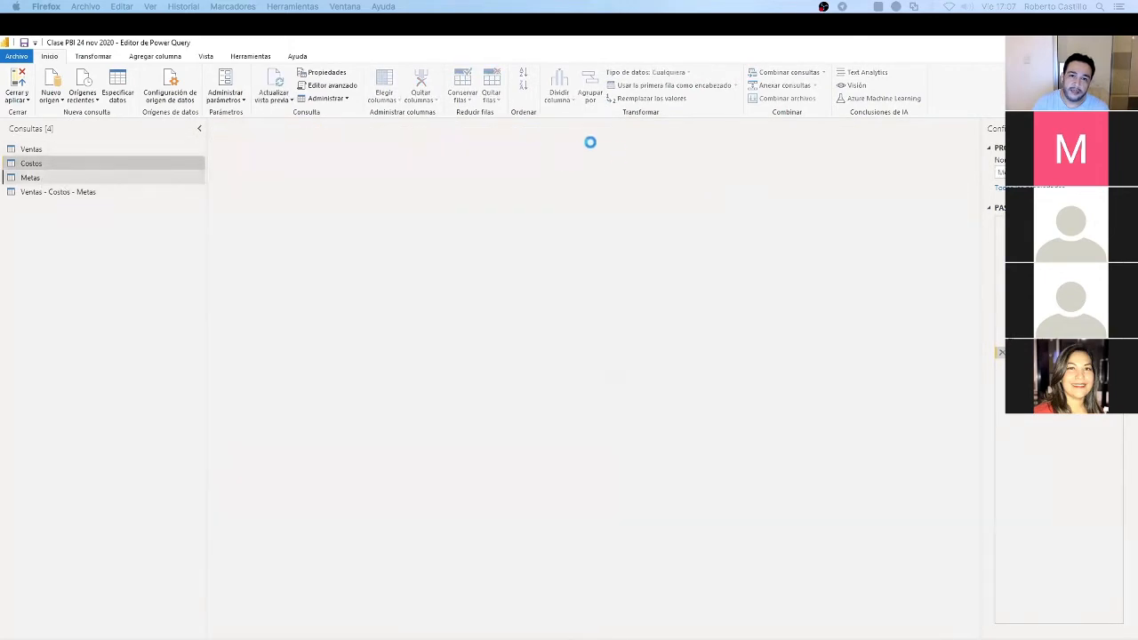
left_click(40, 193)
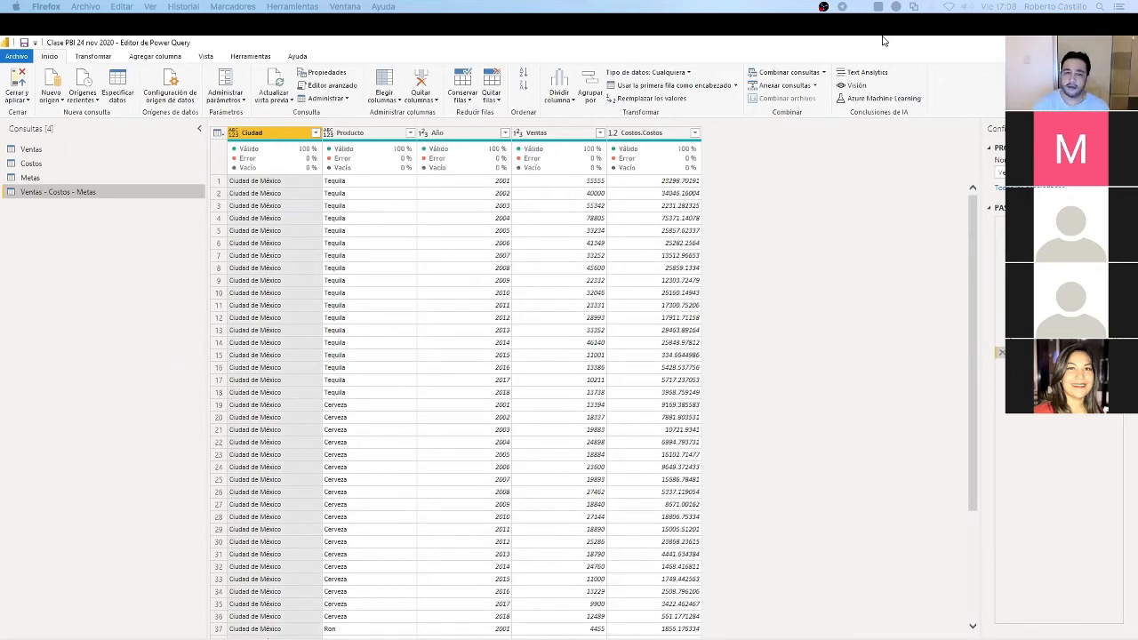
scroll(762, 384, "down", 2)
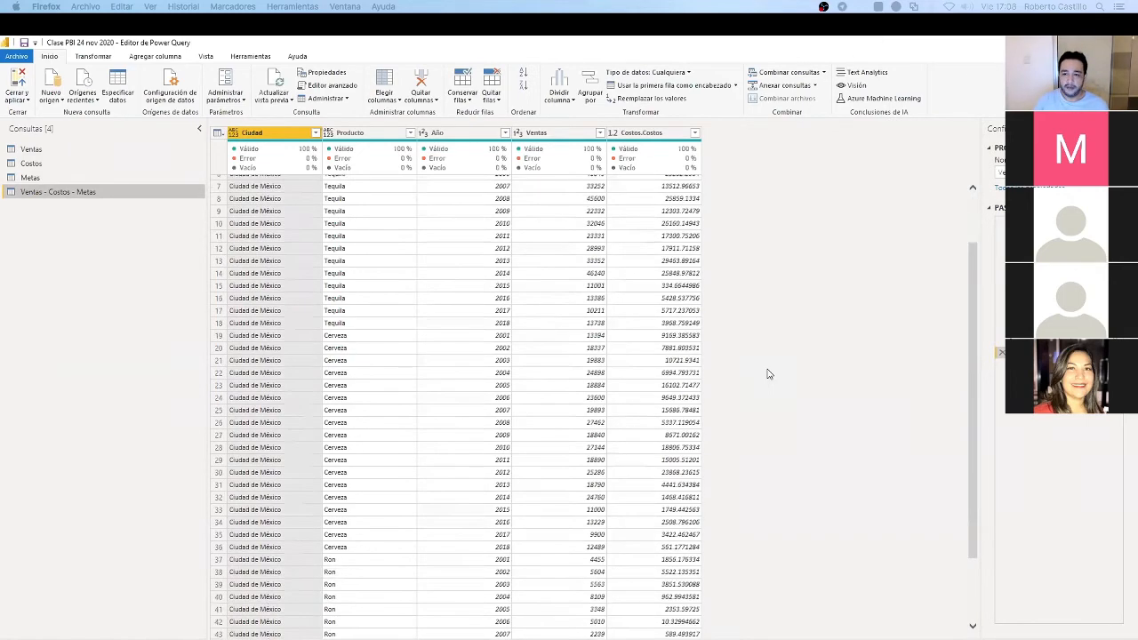
scroll(745, 341, "up", 2)
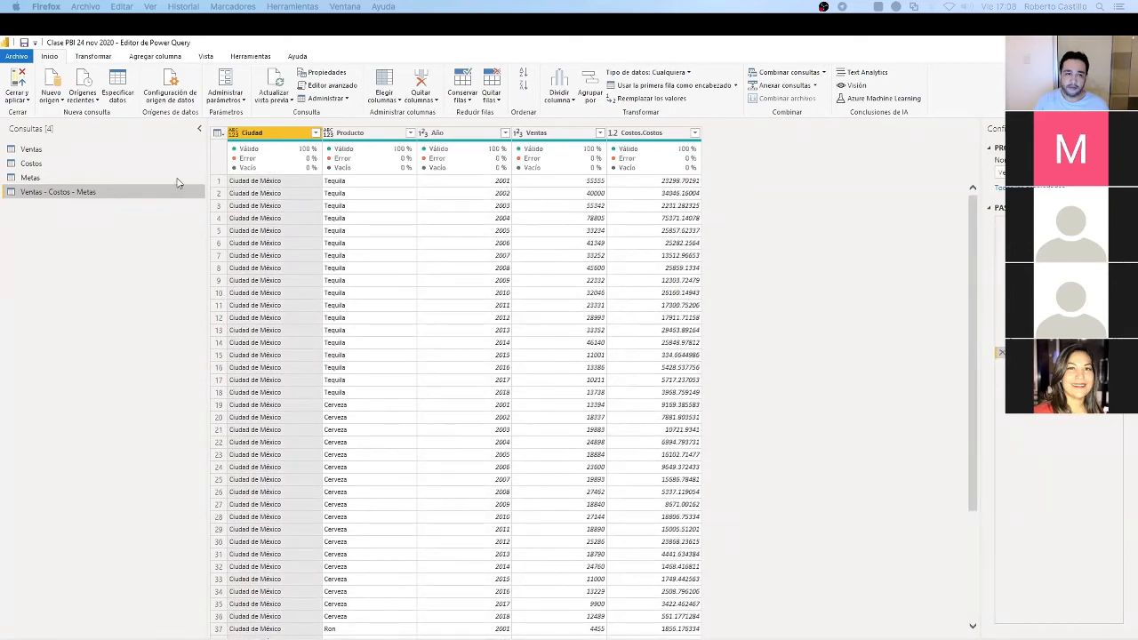
Merge the Ventas - Costos - Metas query with the Metas table, matching Ciudad, Producto and Año in that order with a left outer join
left_click(787, 75)
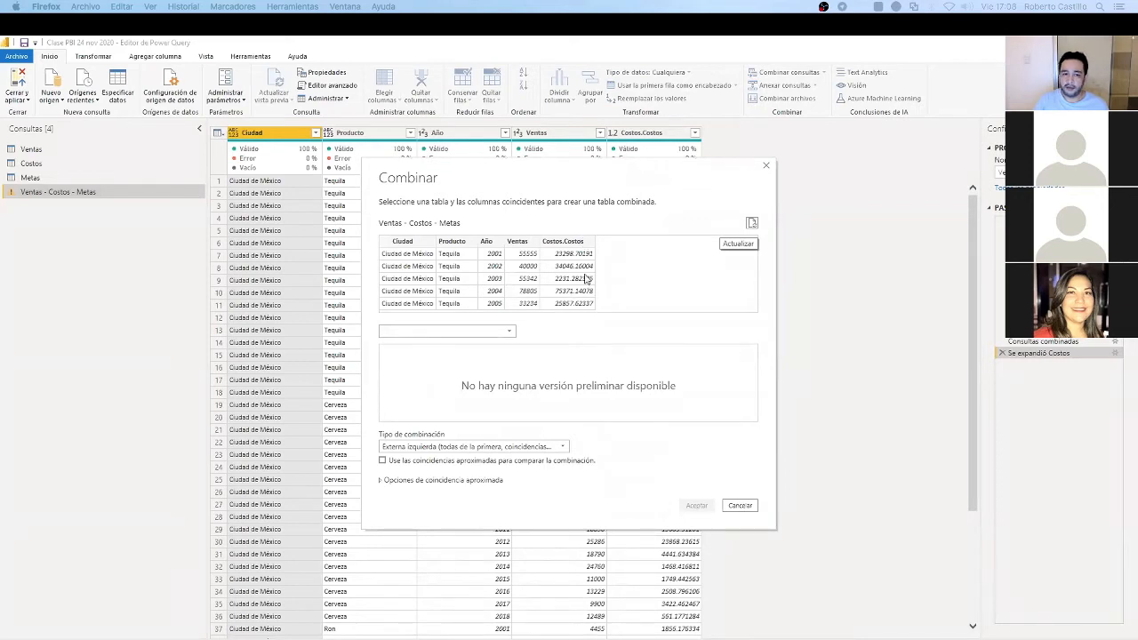
left_click(405, 243)
left_click(456, 241, "ctrl")
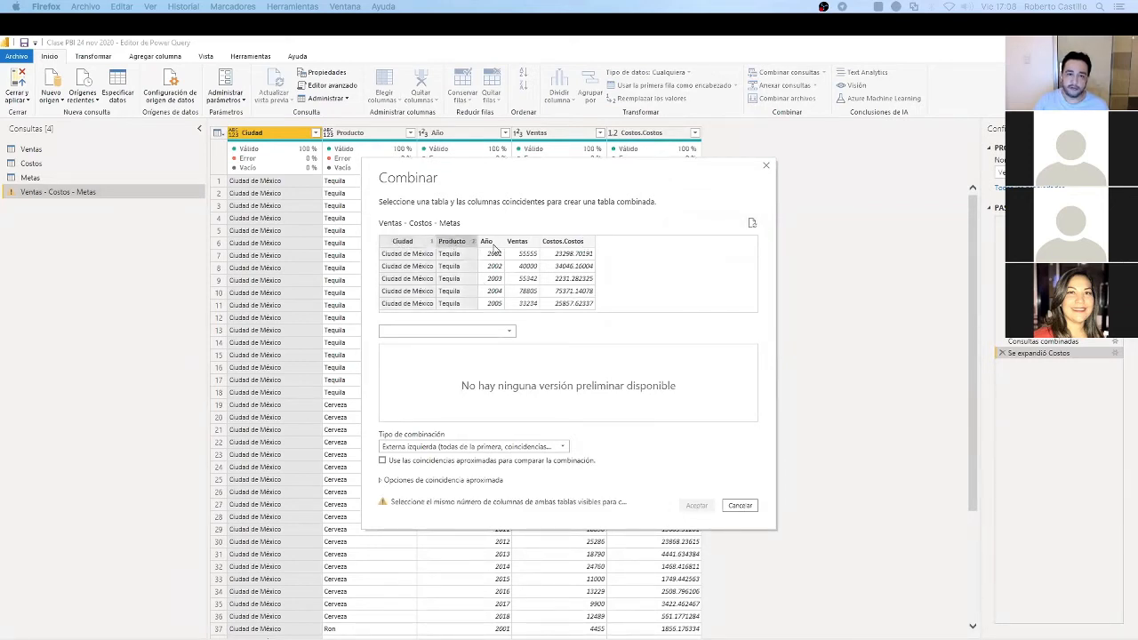
left_click(494, 243, "ctrl")
left_click(493, 335)
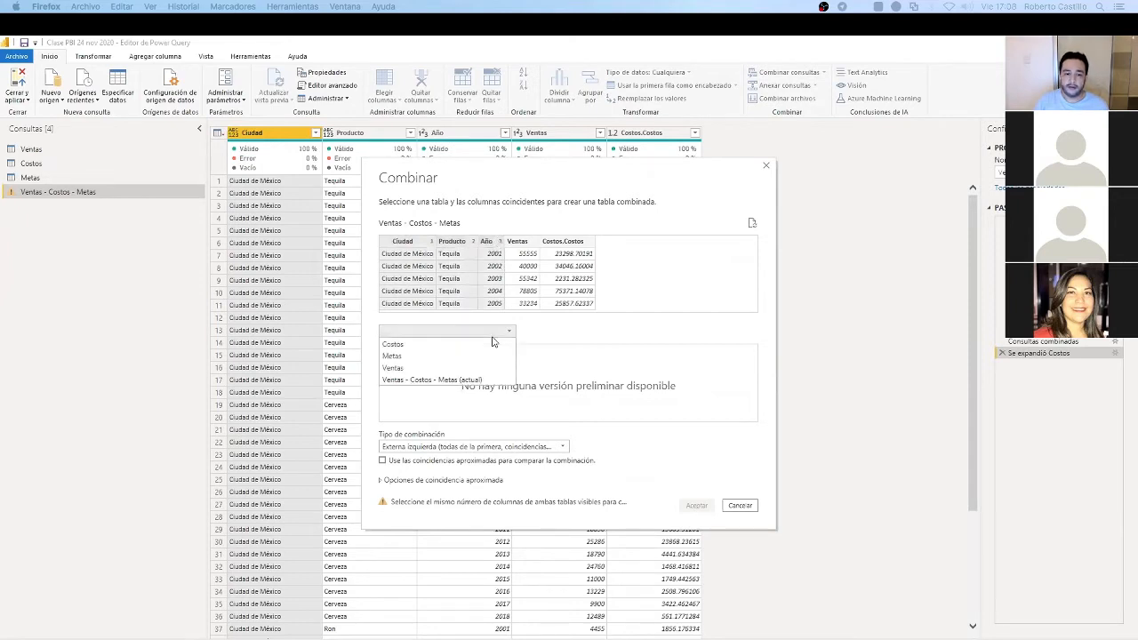
left_click(394, 355)
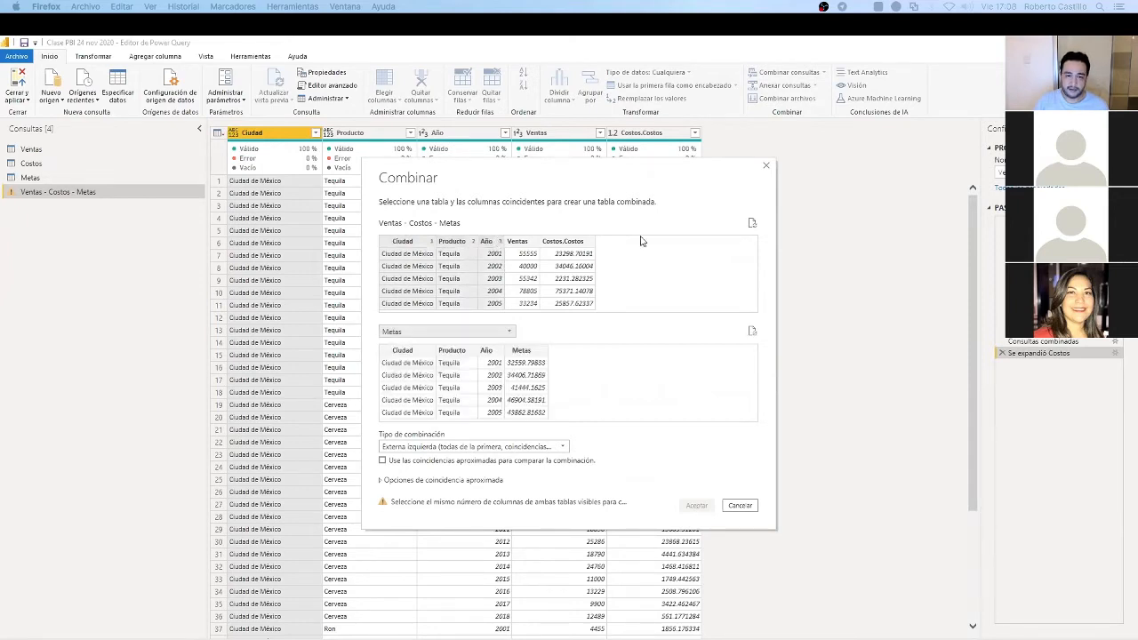
left_click(410, 354)
left_click(450, 354, "ctrl")
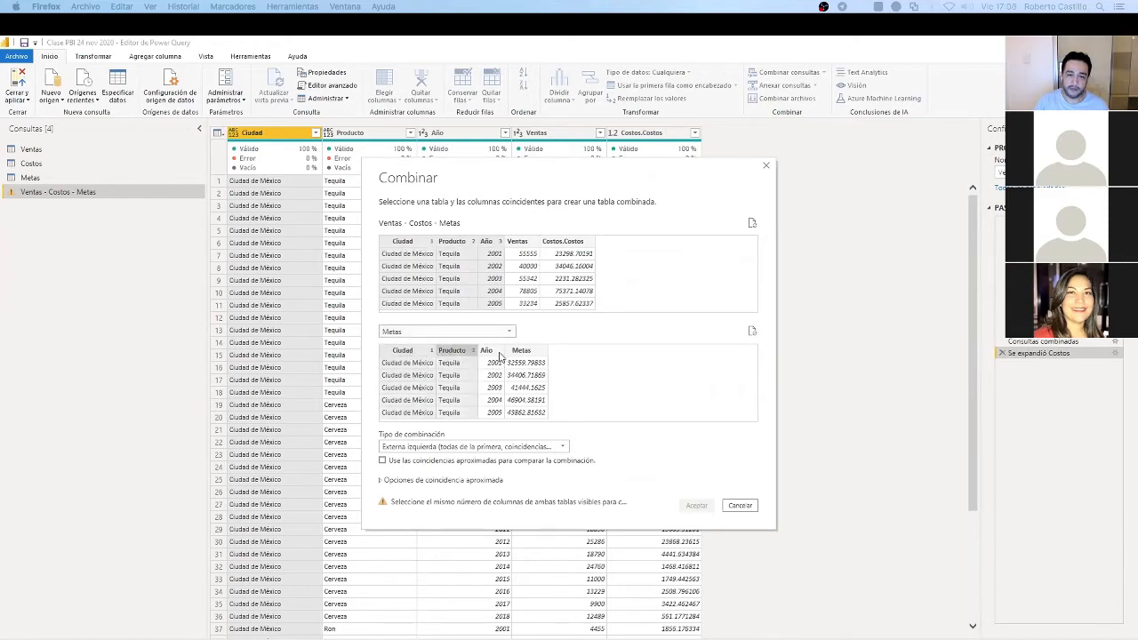
left_click(500, 355, "ctrl")
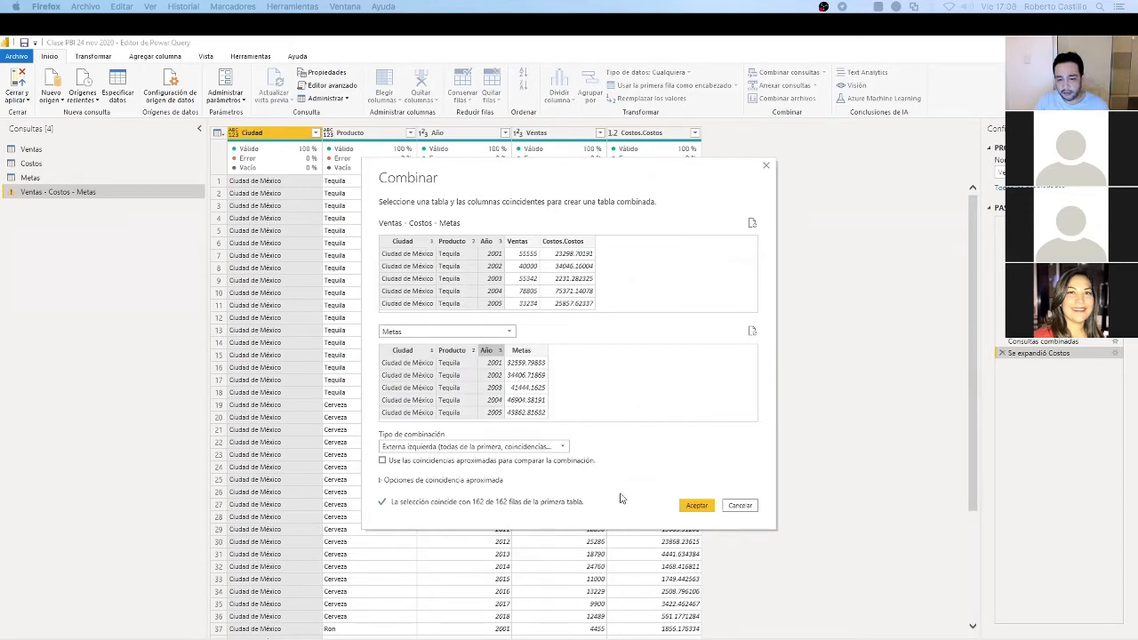
left_click(696, 505)
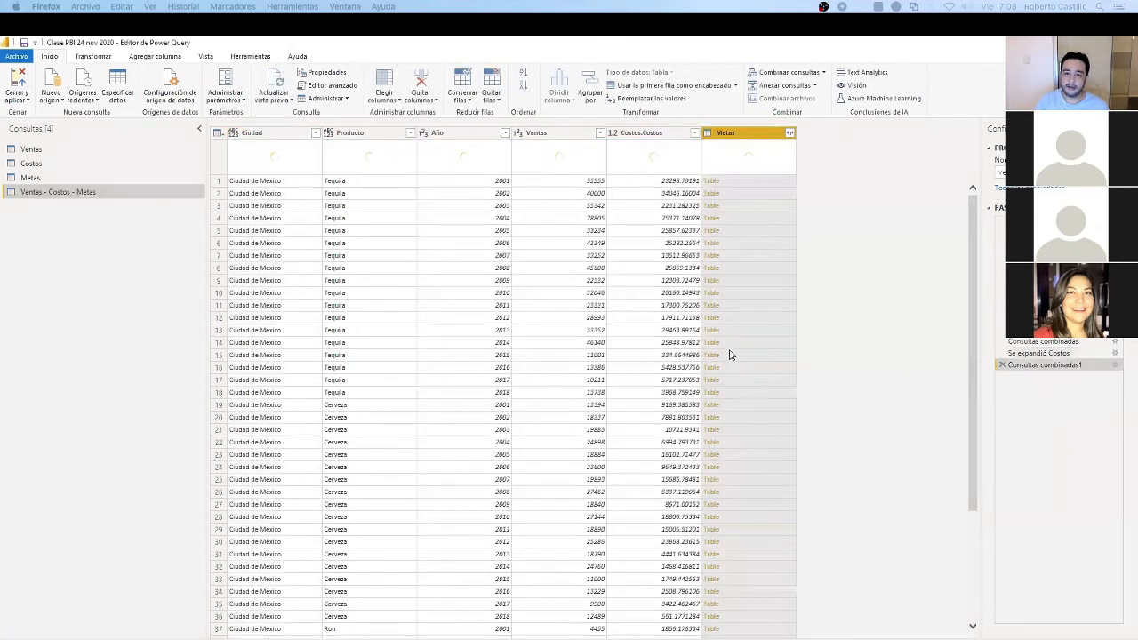
Expand the merged Metas column to only its Metas field, keeping the original column name as prefix
left_click(790, 134)
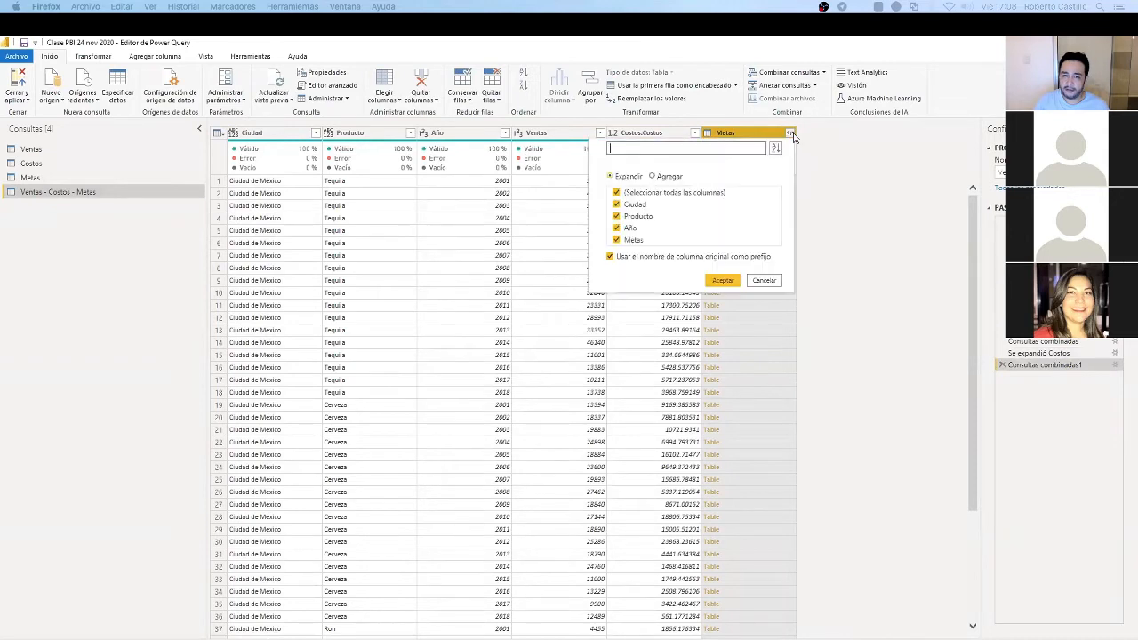
left_click(617, 193)
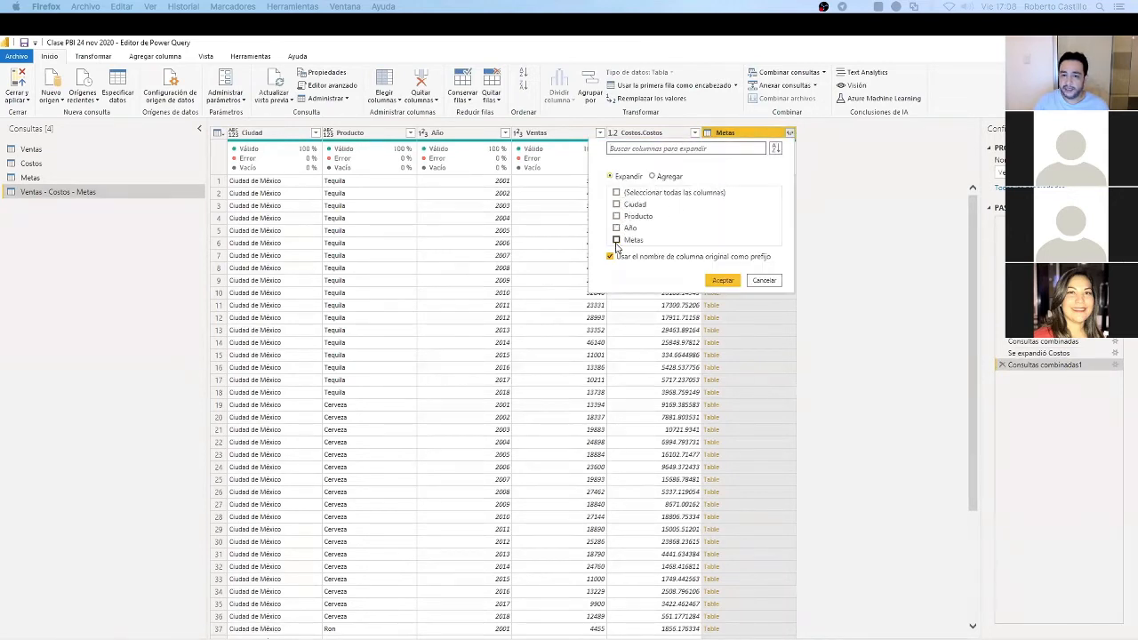
left_click(616, 240)
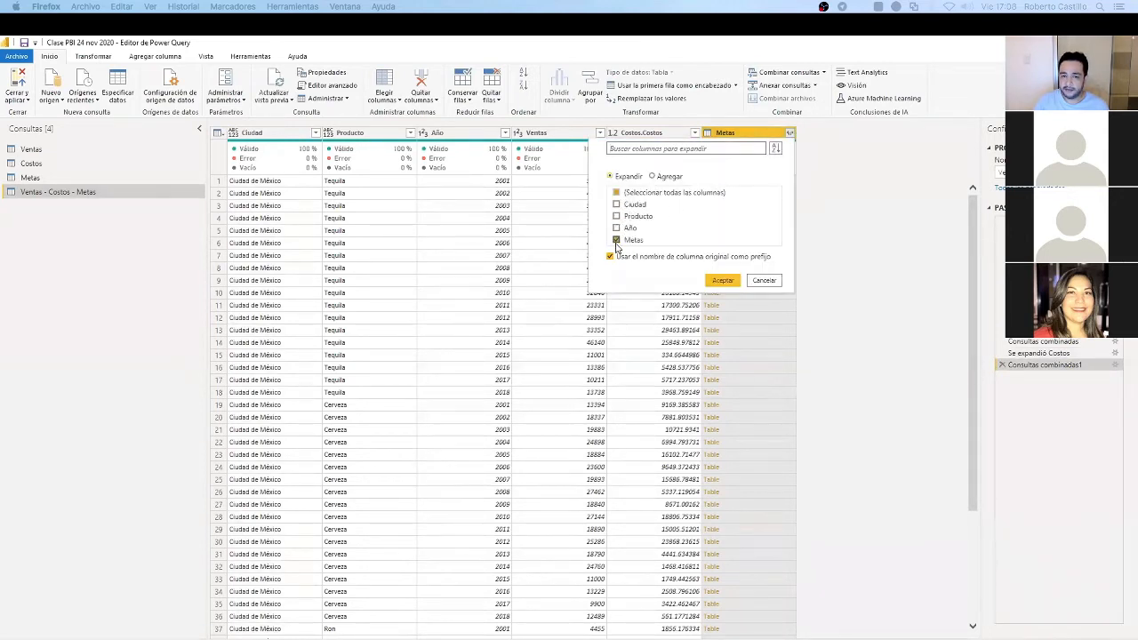
left_click(720, 281)
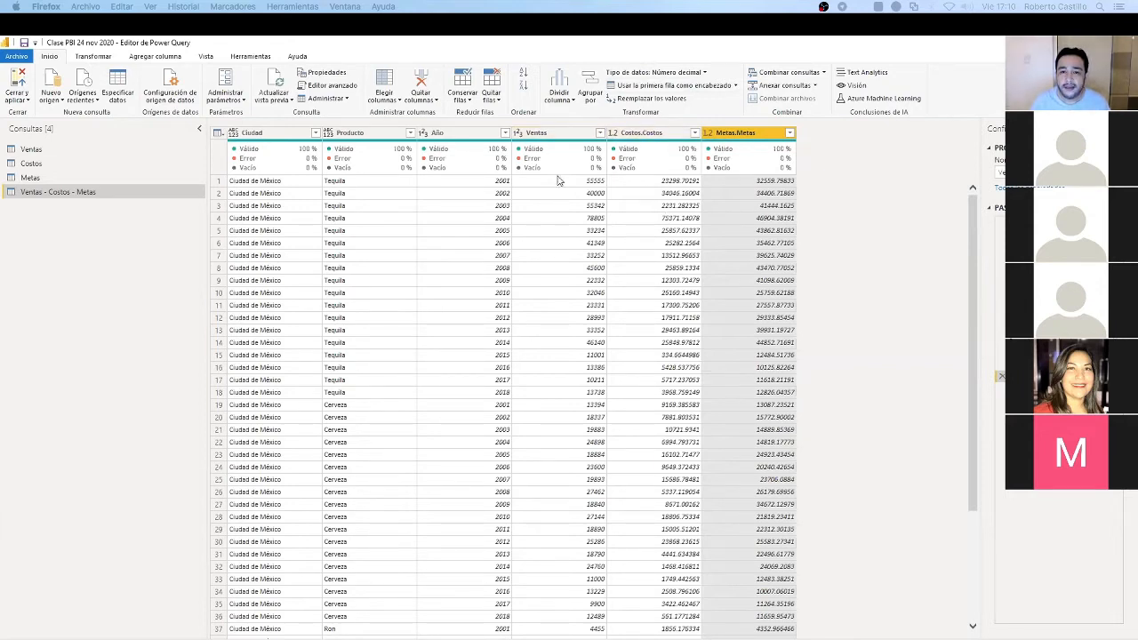
mouse_move(724, 151)
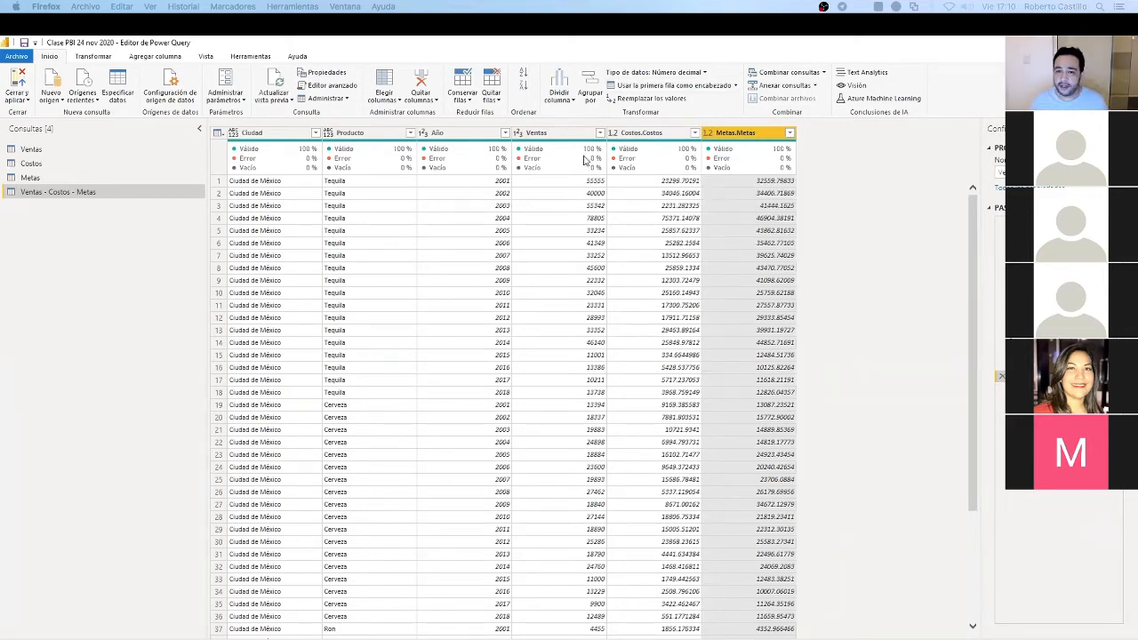
mouse_move(687, 156)
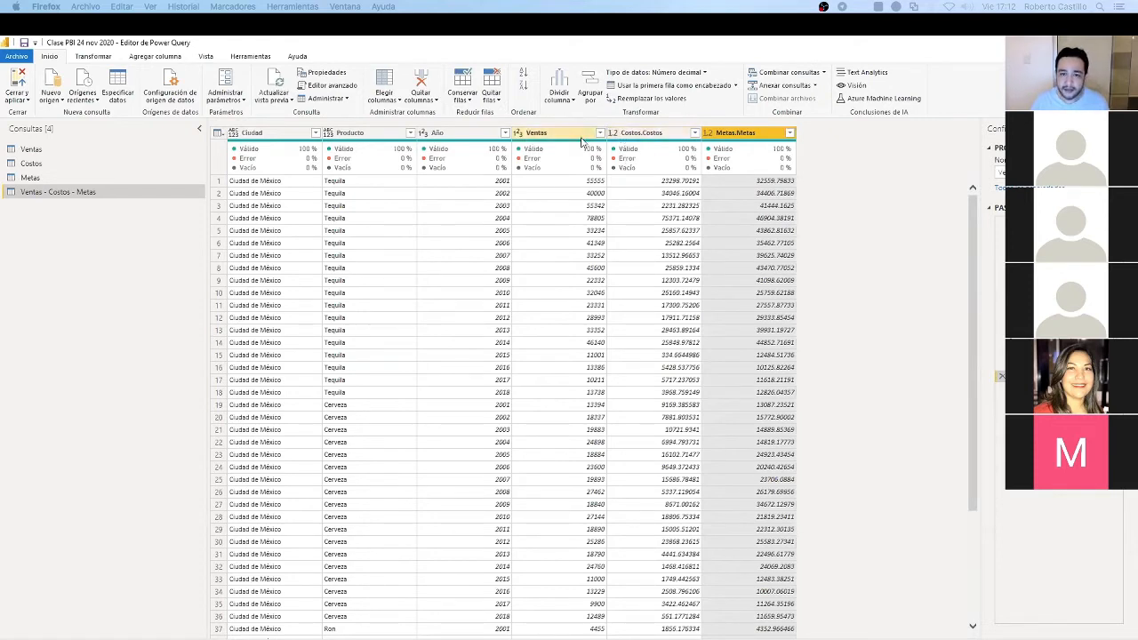
mouse_move(634, 146)
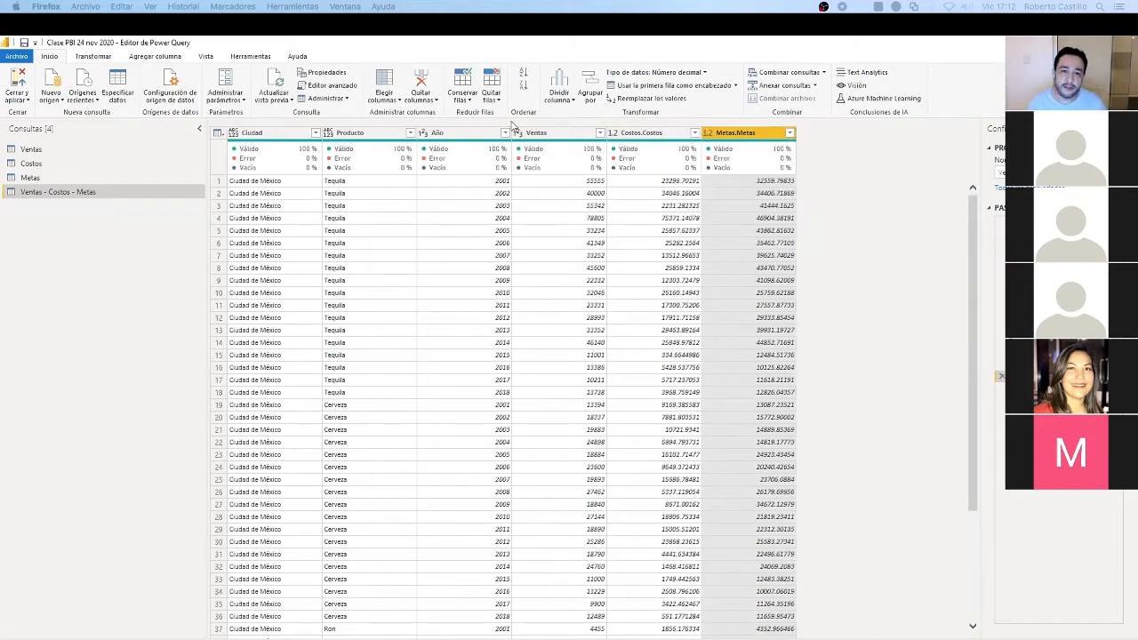
Add a custom column named Margen to the Ventas - Costos - Metas query with the formula [Ventas]-[Costos.Costos]
mouse_move(796, 168)
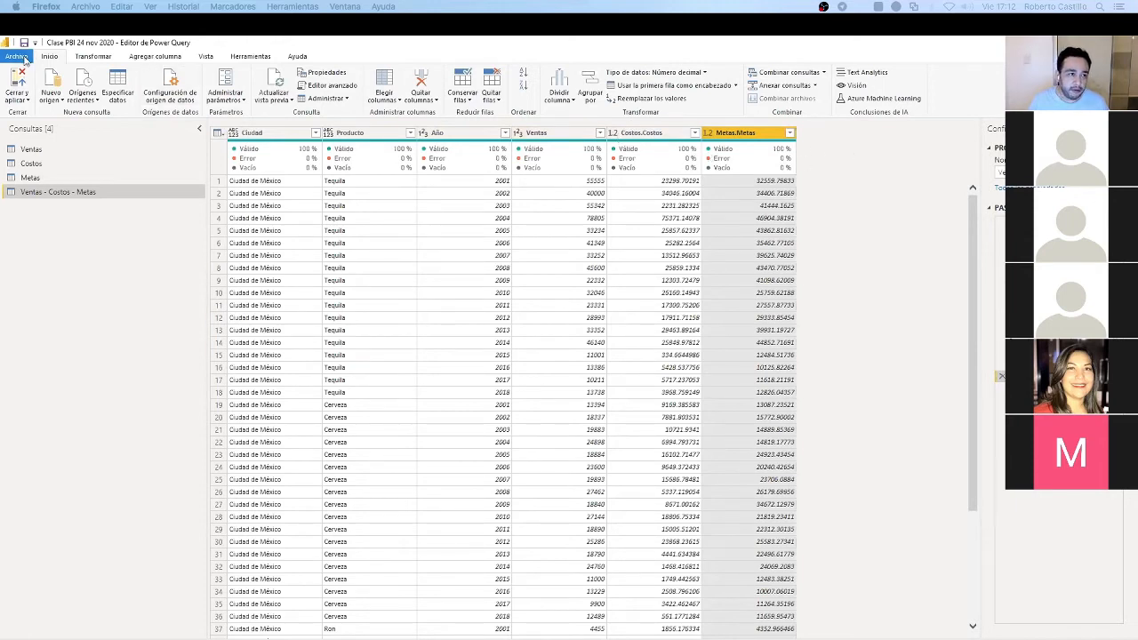
left_click(164, 59)
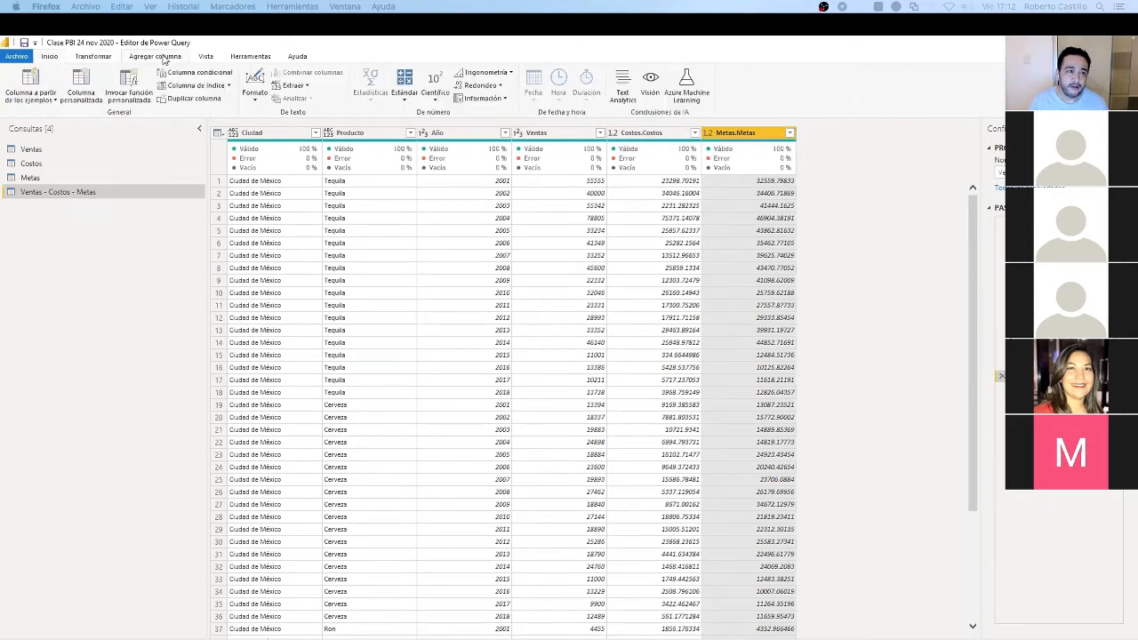
left_click(82, 88)
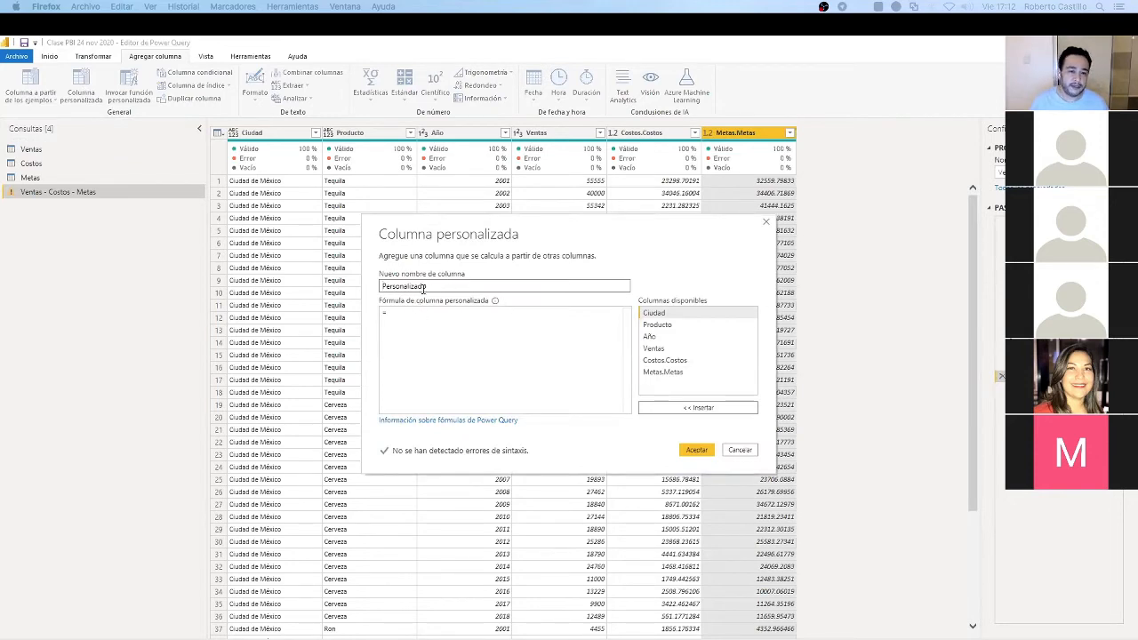
left_click_drag(424, 287, 299, 288)
type("Margen")
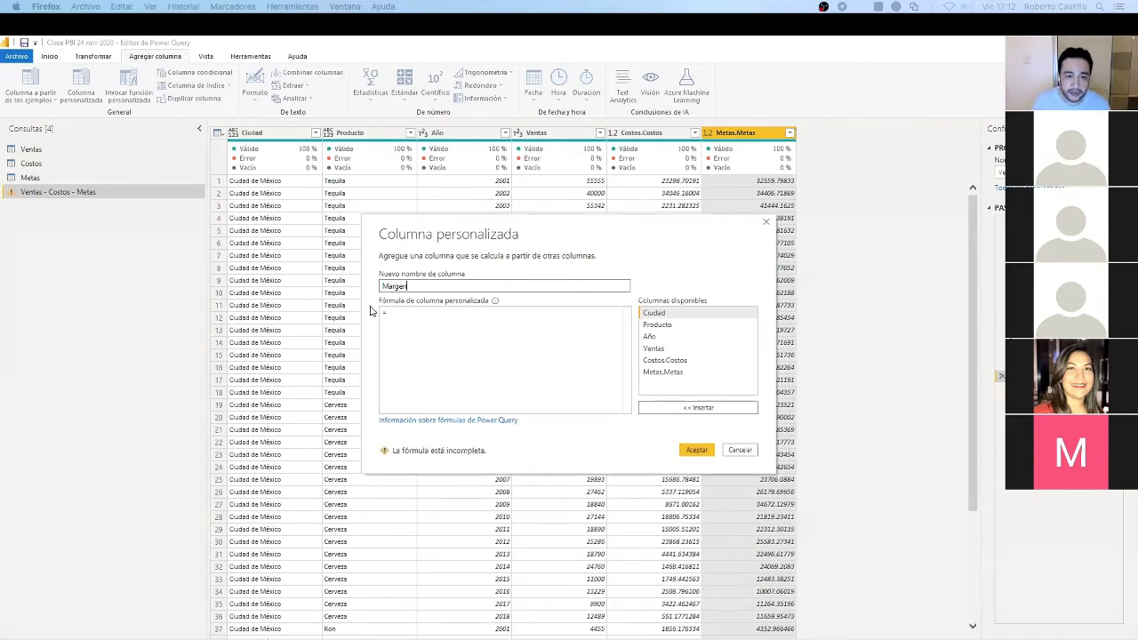
left_click(407, 316)
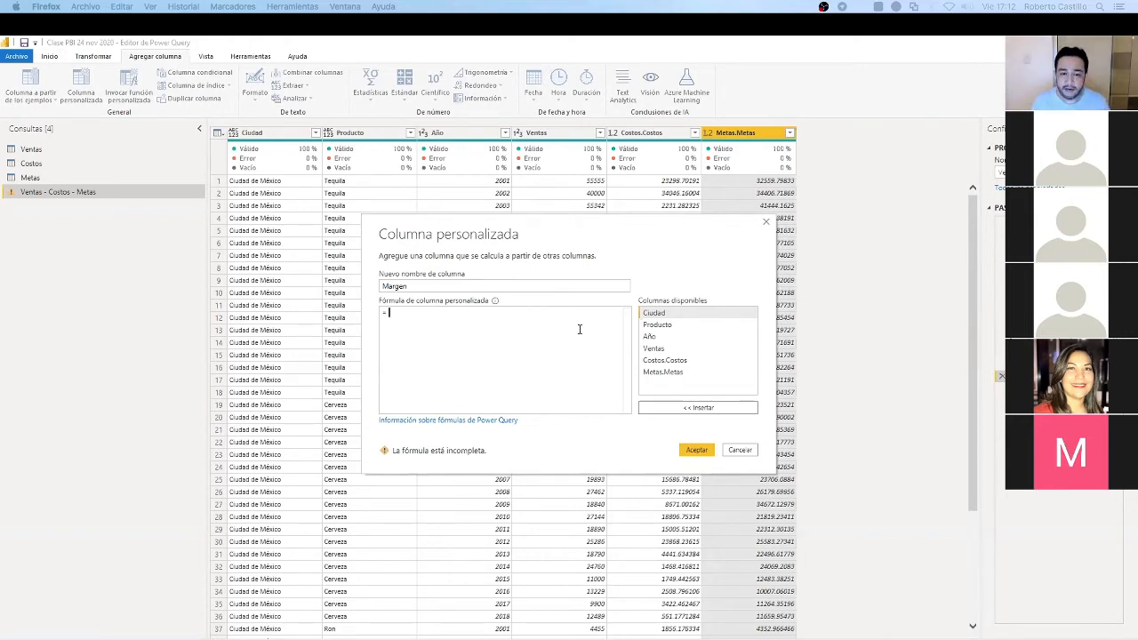
left_click(662, 350)
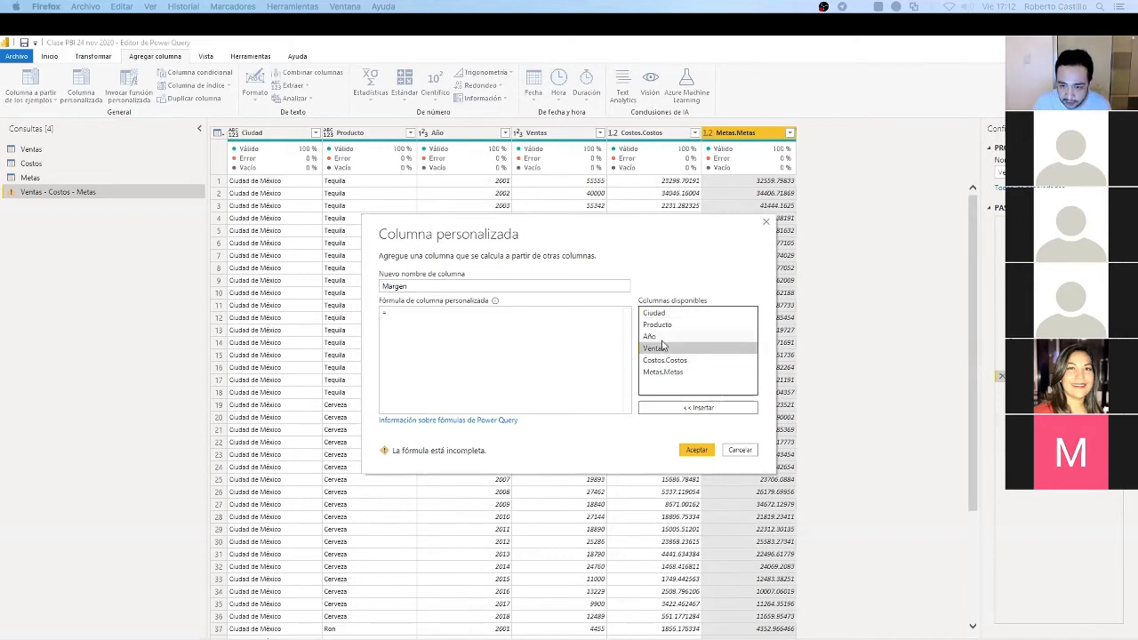
left_click(697, 410)
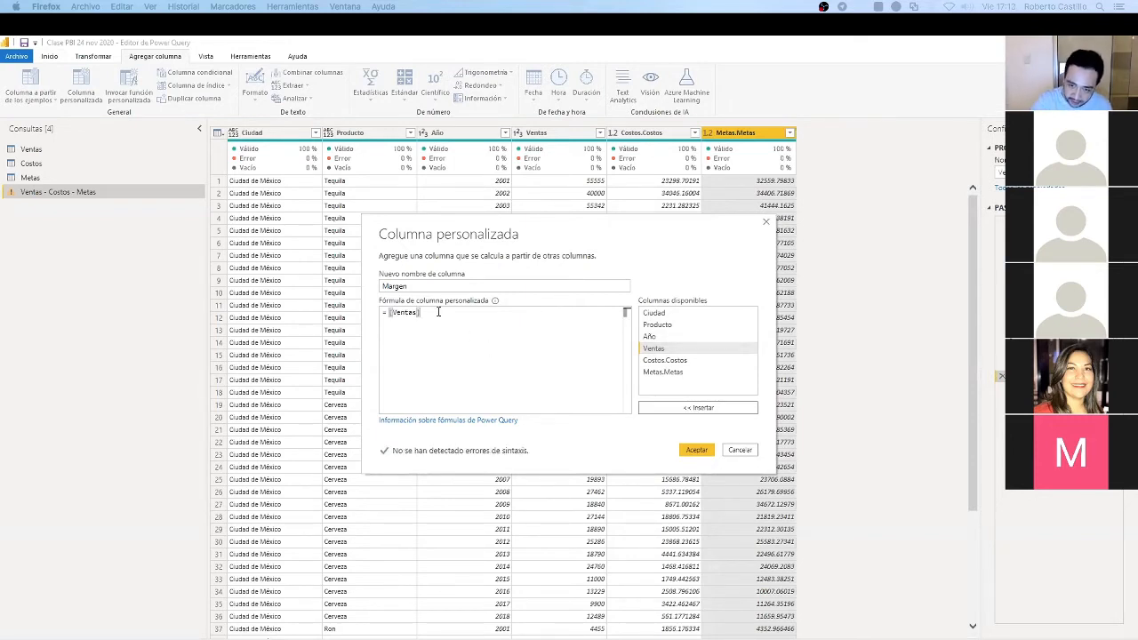
type("-")
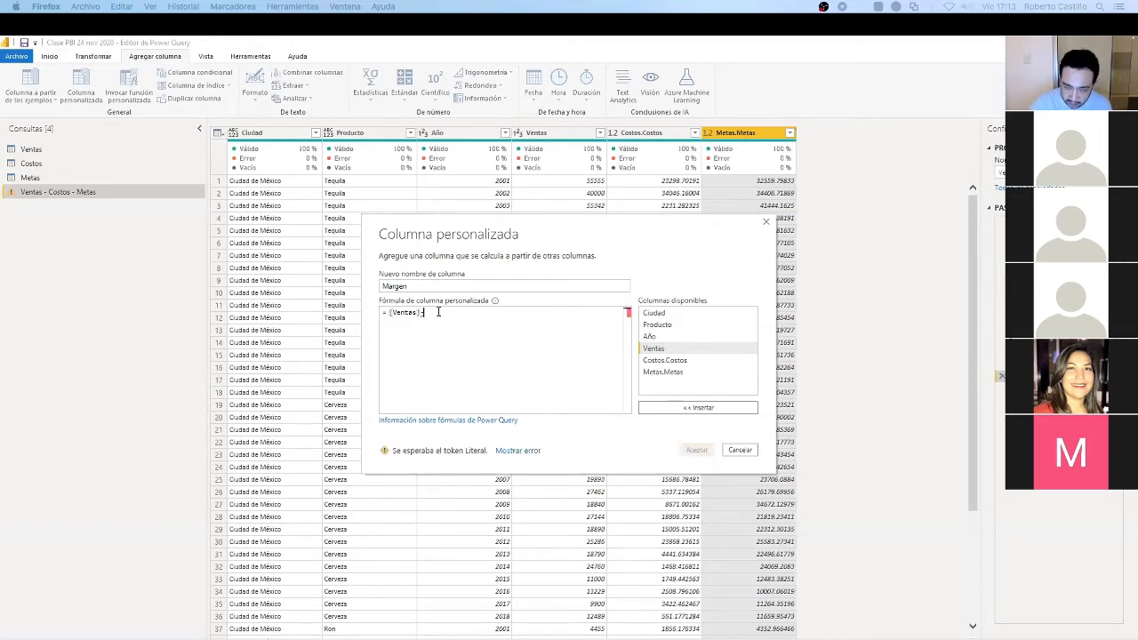
left_click(683, 362)
left_click(687, 410)
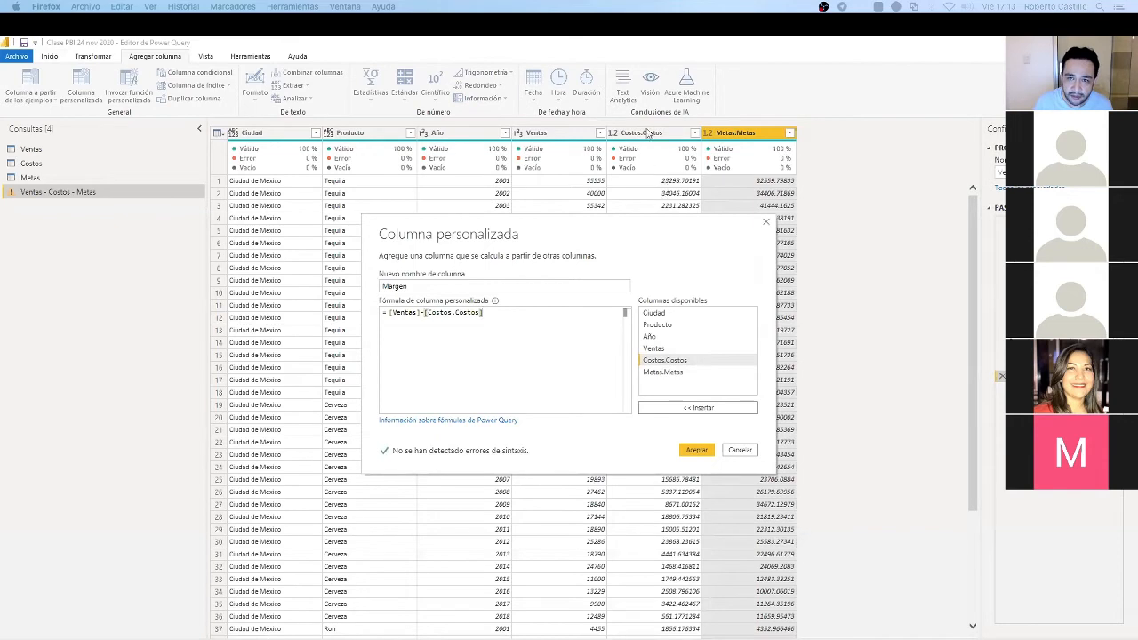
left_click(697, 452)
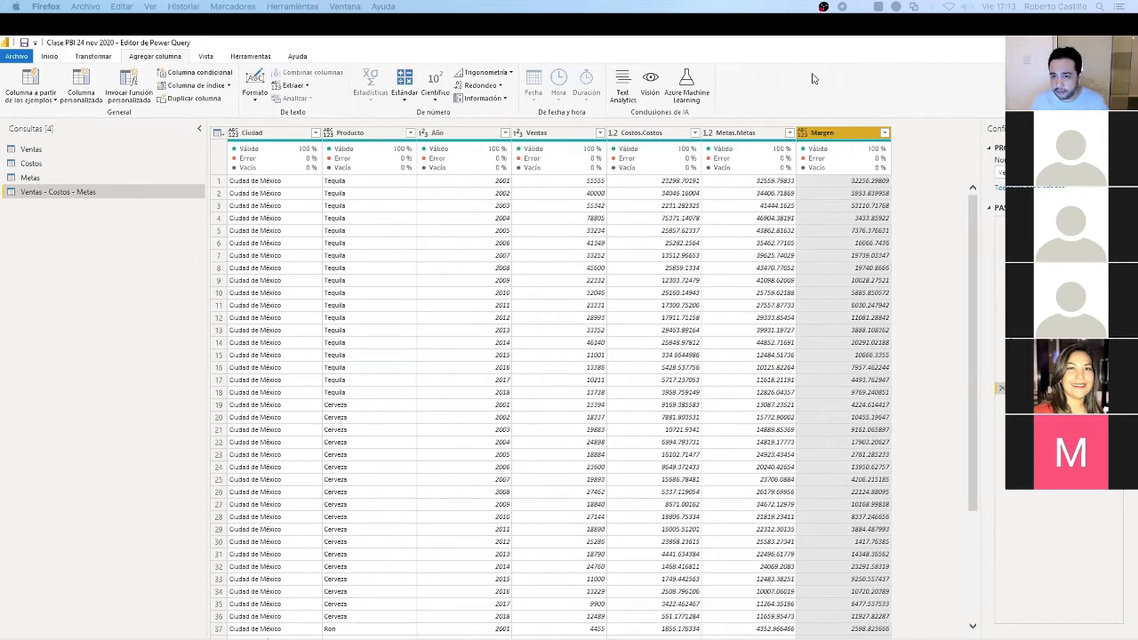
Set the data type of the Margen column to whole number (Número entero)
left_click(805, 135)
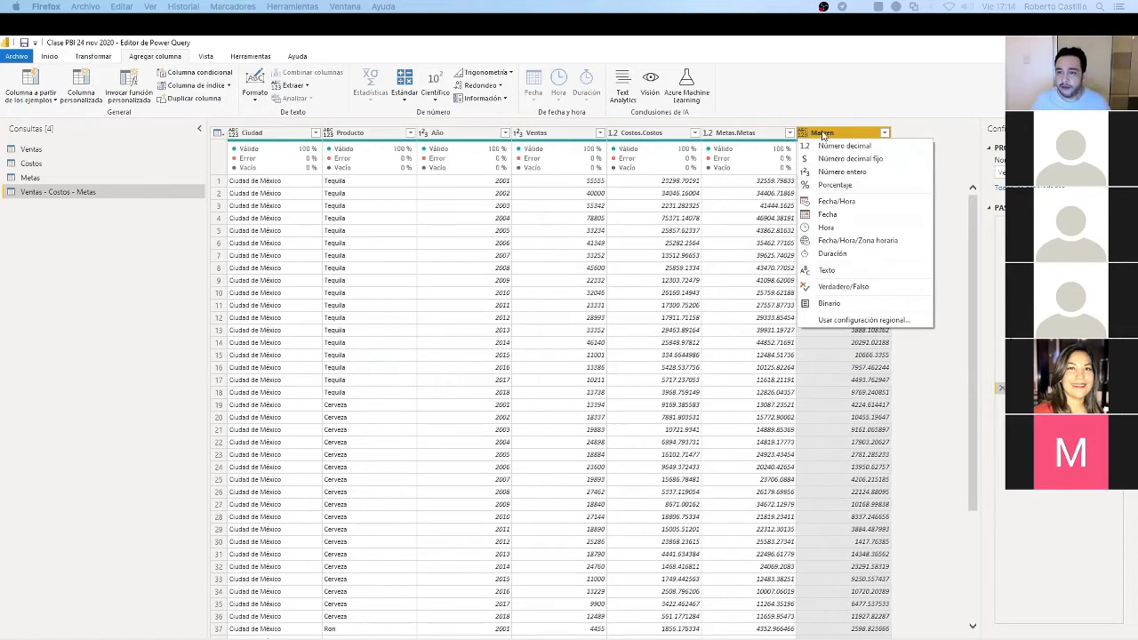
left_click(849, 172)
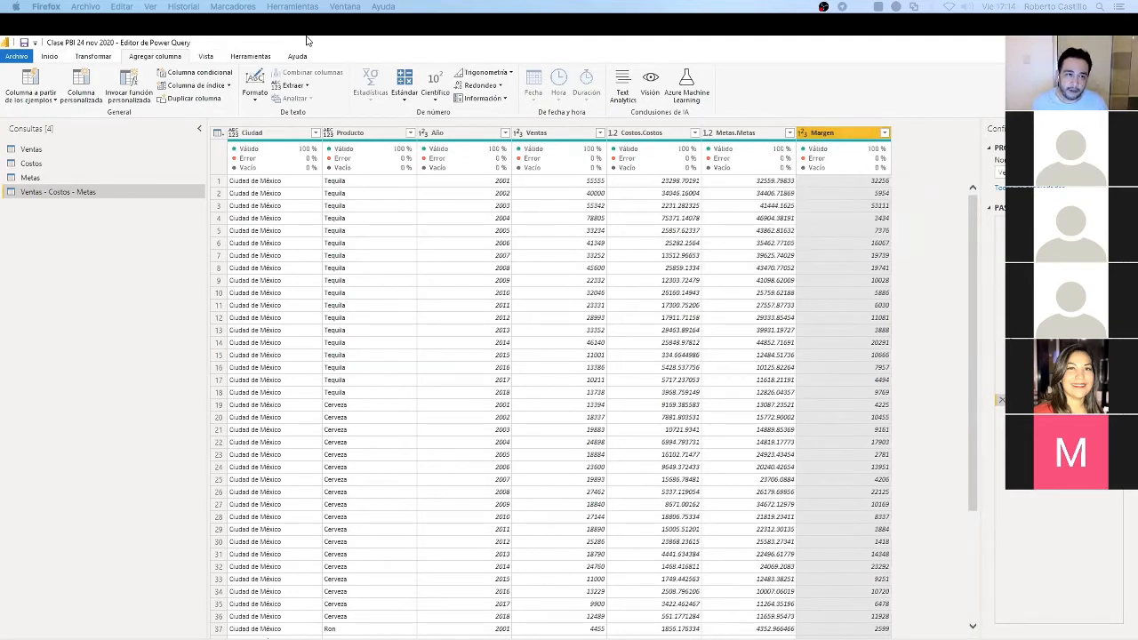
Turn the column quality indicators off and back on in the data preview
left_click(210, 58)
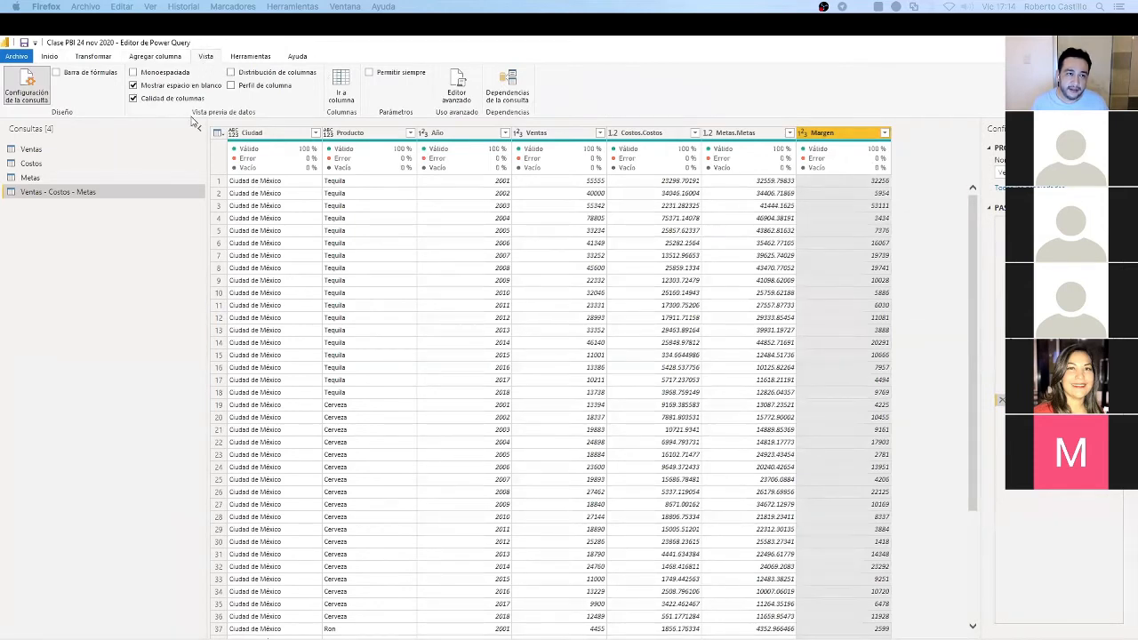
left_click(134, 98)
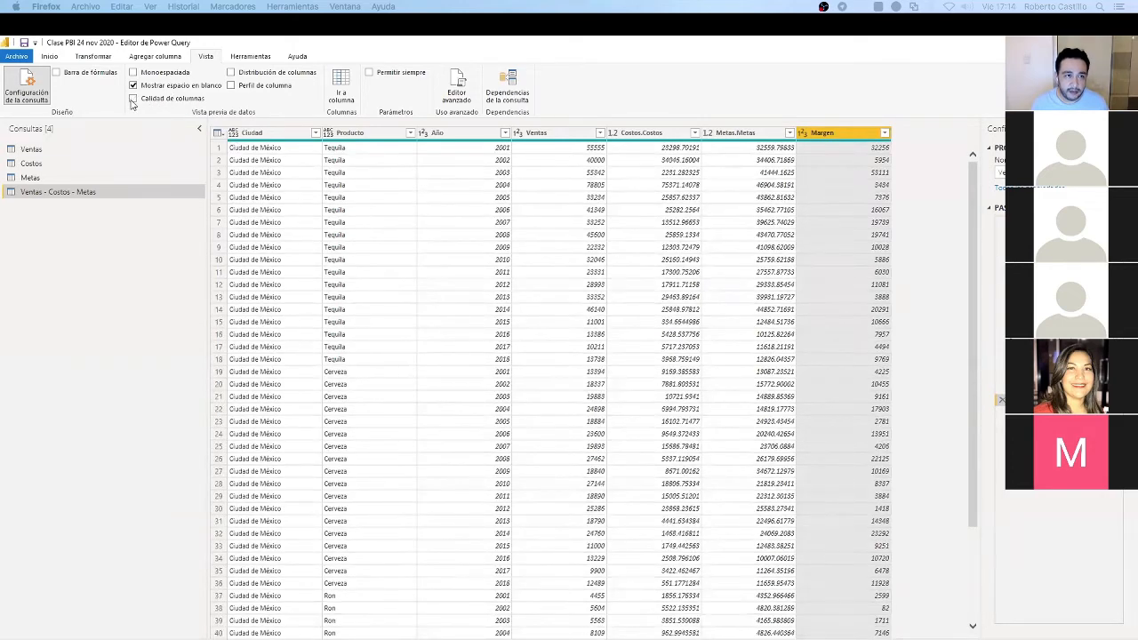
left_click(133, 99)
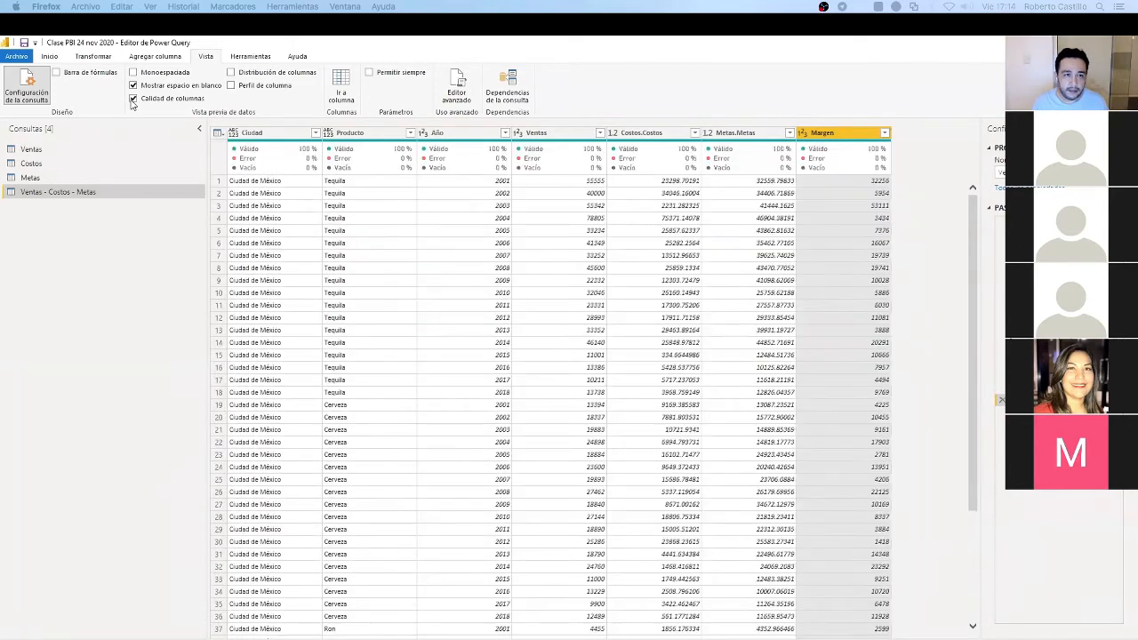
left_click(44, 57)
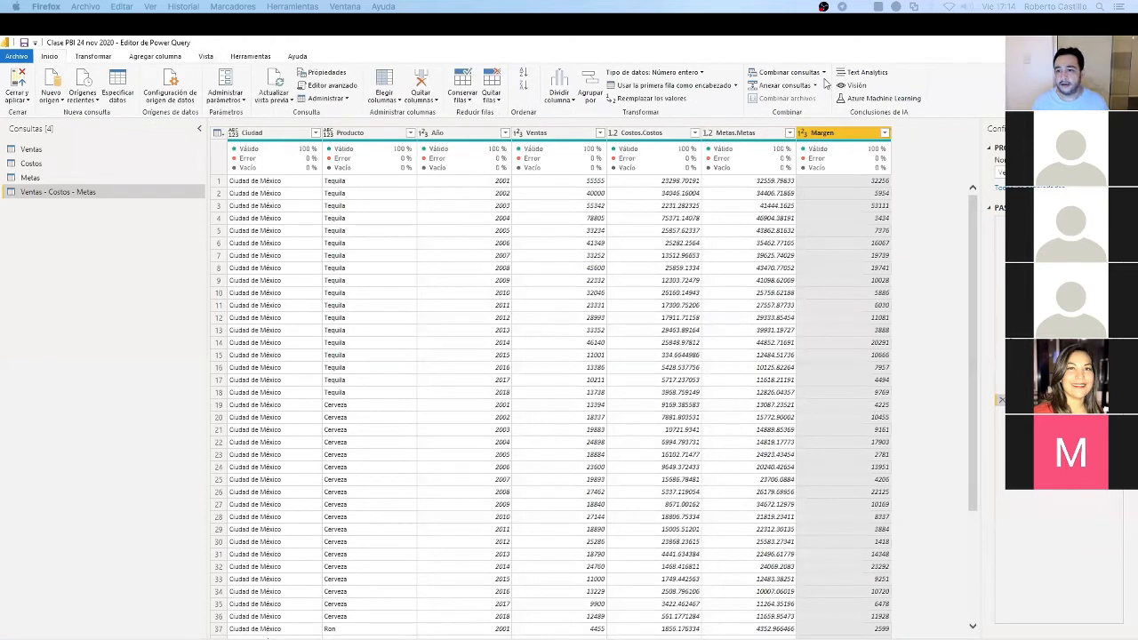
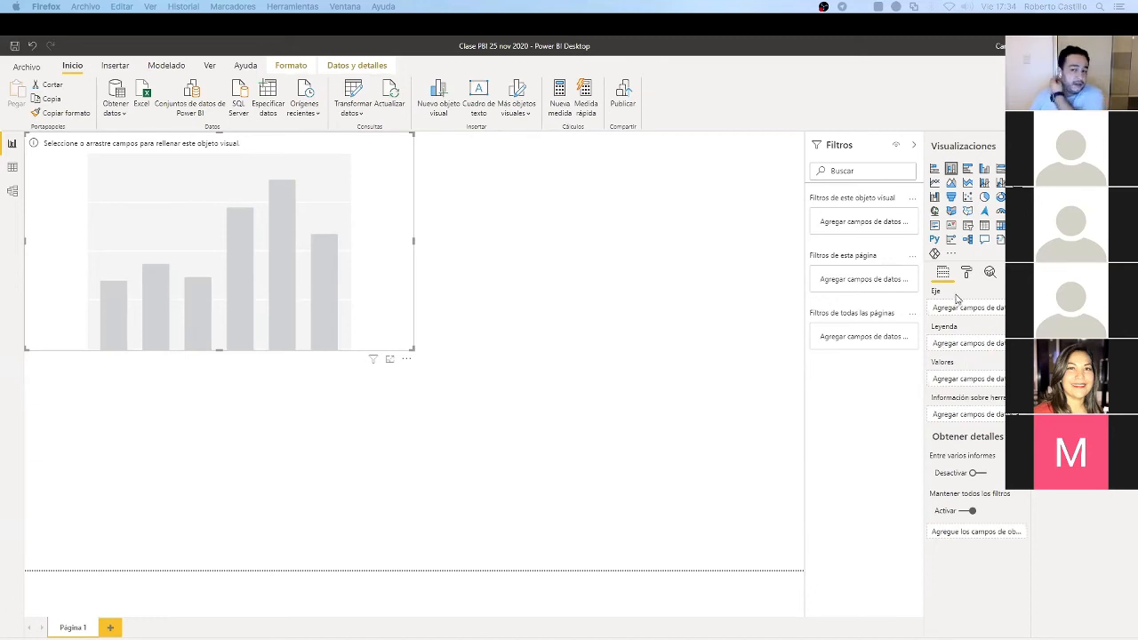
Examine the formatting and analytics options offered for the empty column chart on the report page
left_click(966, 274)
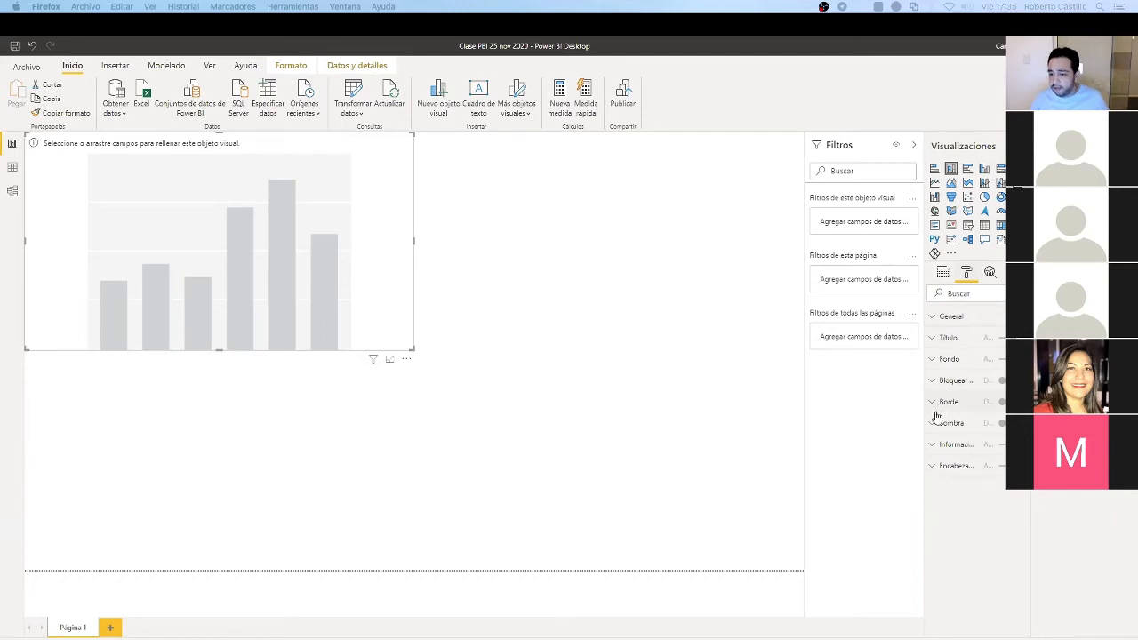
left_click(990, 273)
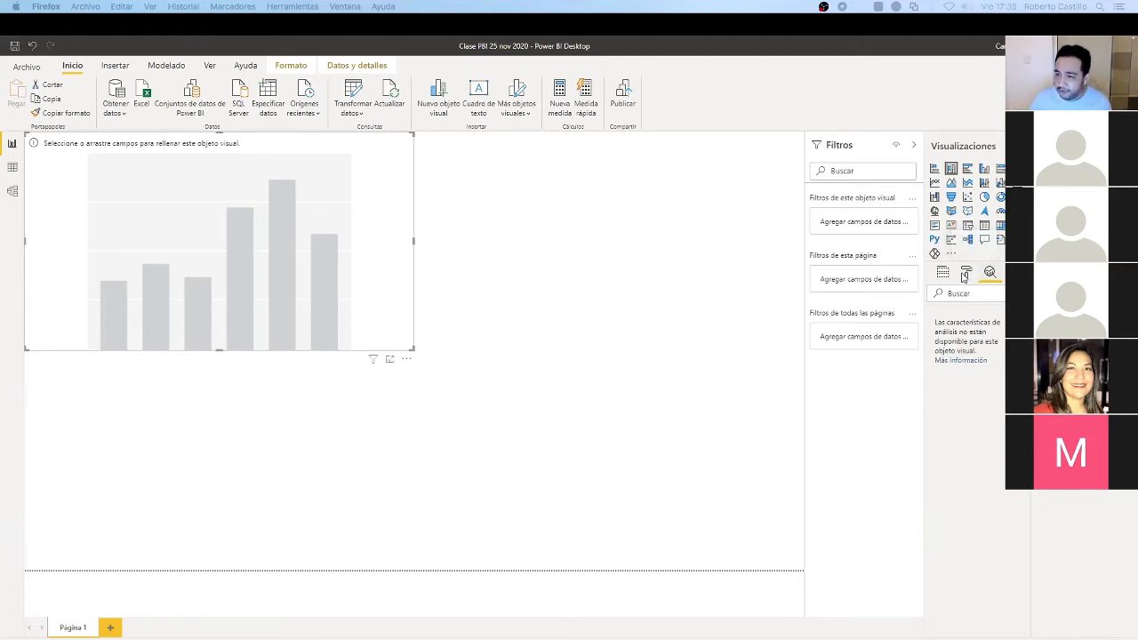
left_click(966, 276)
Fill the empty column chart with Año on the axis and Ventas as the values
left_click(941, 276)
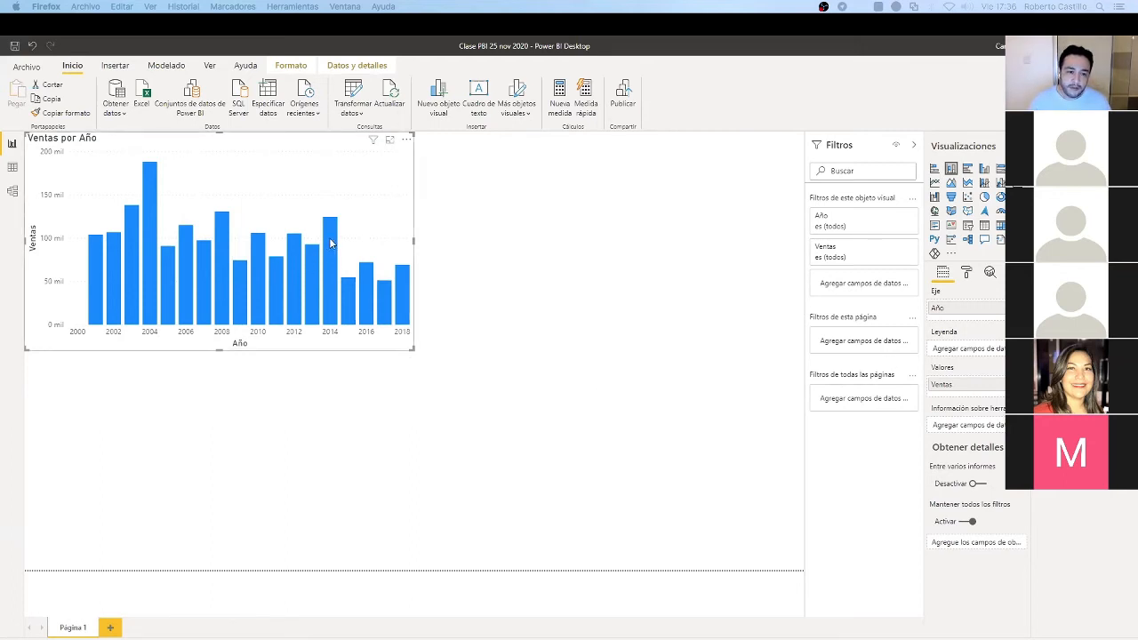
mouse_move(333, 241)
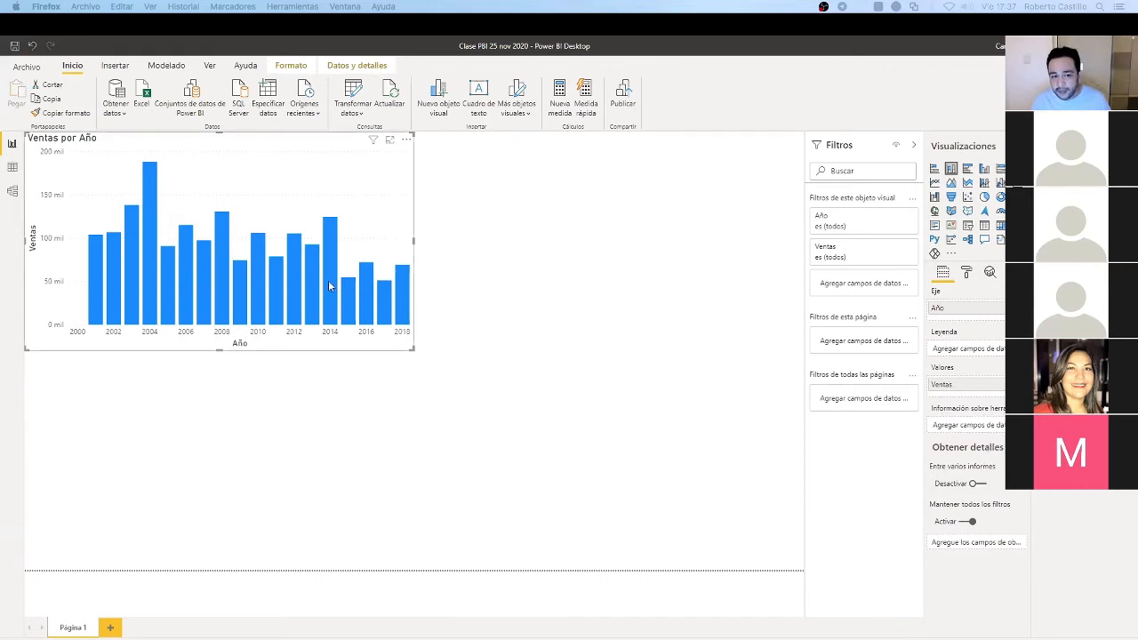
Add the Margen field to the tooltip information of the Ventas por Año column chart
mouse_move(333, 280)
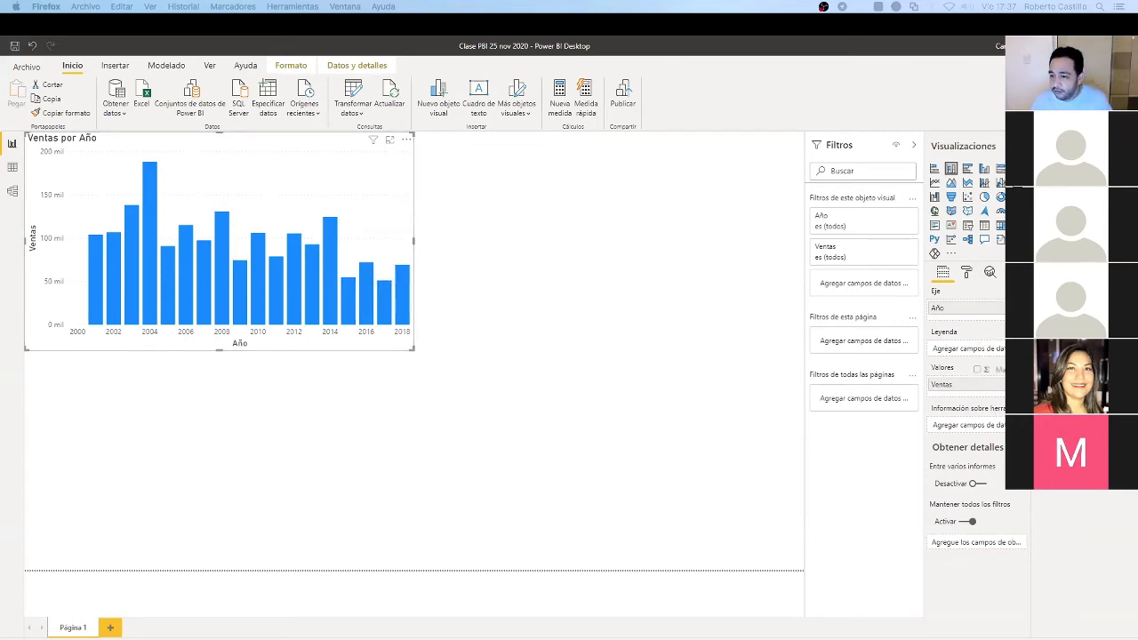
left_click_drag(995, 430, 996, 430)
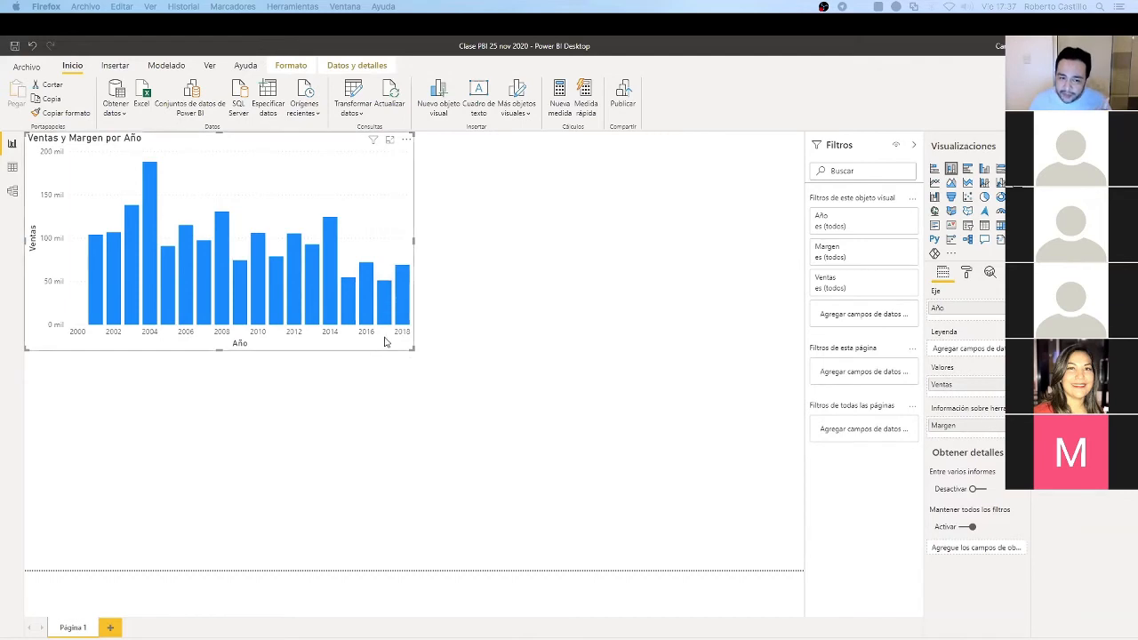
mouse_move(331, 283)
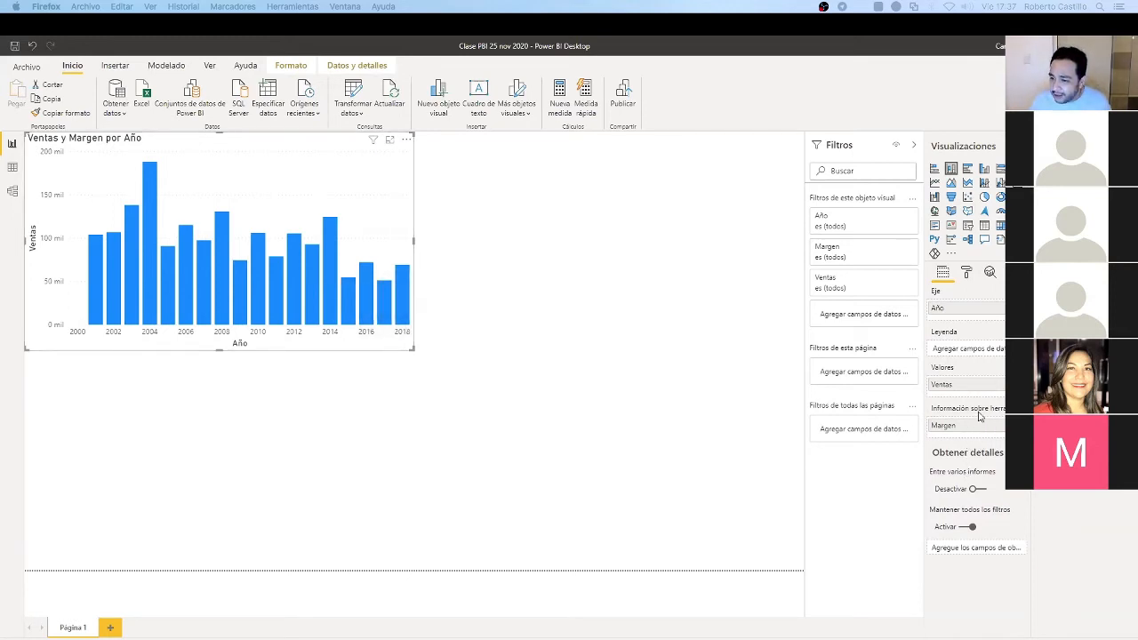
Turn the column chart's tooltip off and back on in its formatting, and check it on the yearly columns
left_click(967, 274)
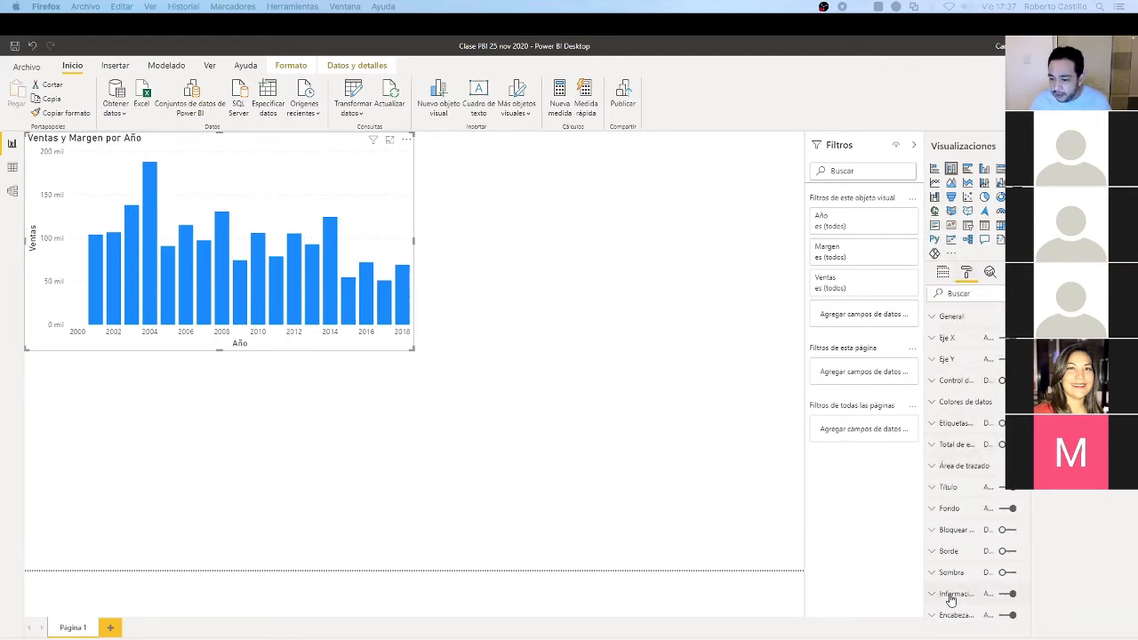
left_click(1014, 598)
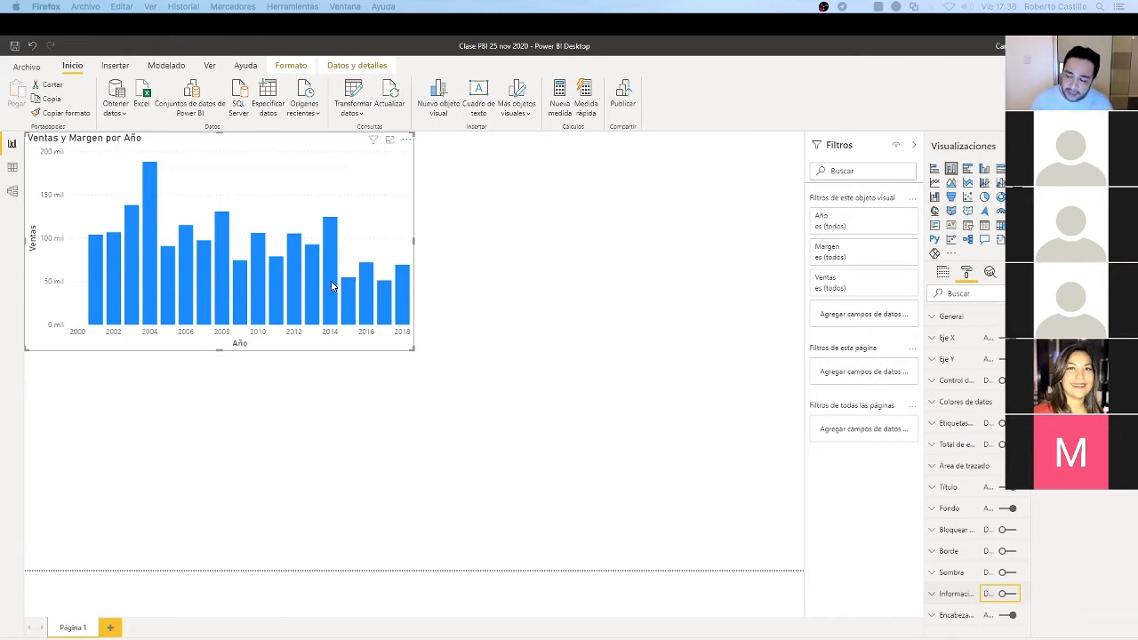
left_click(1003, 593)
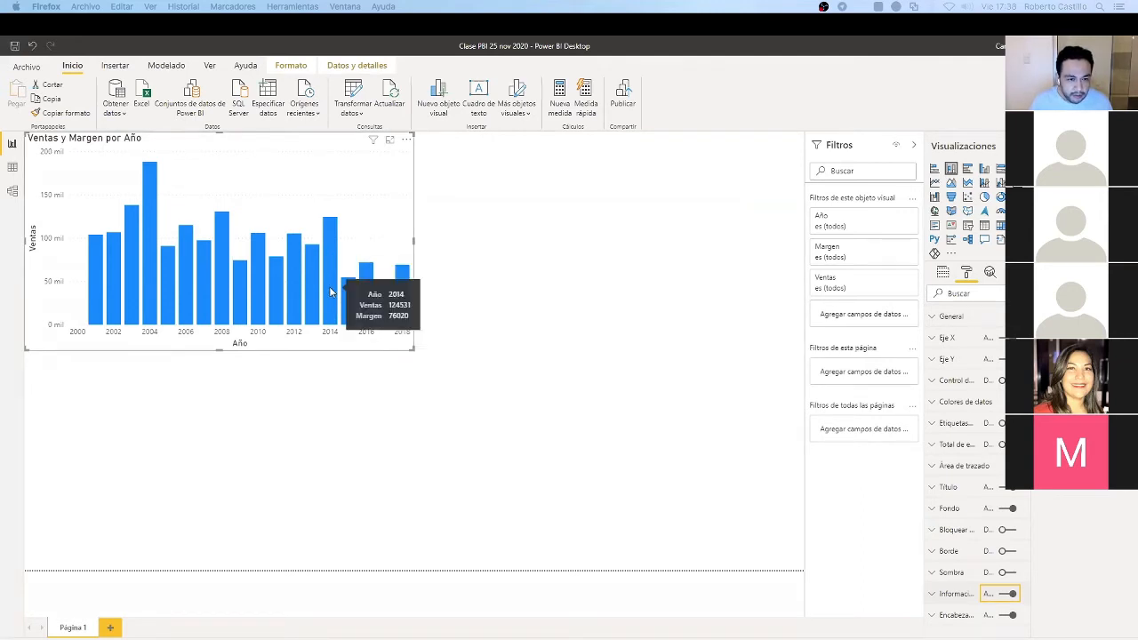
mouse_move(347, 301)
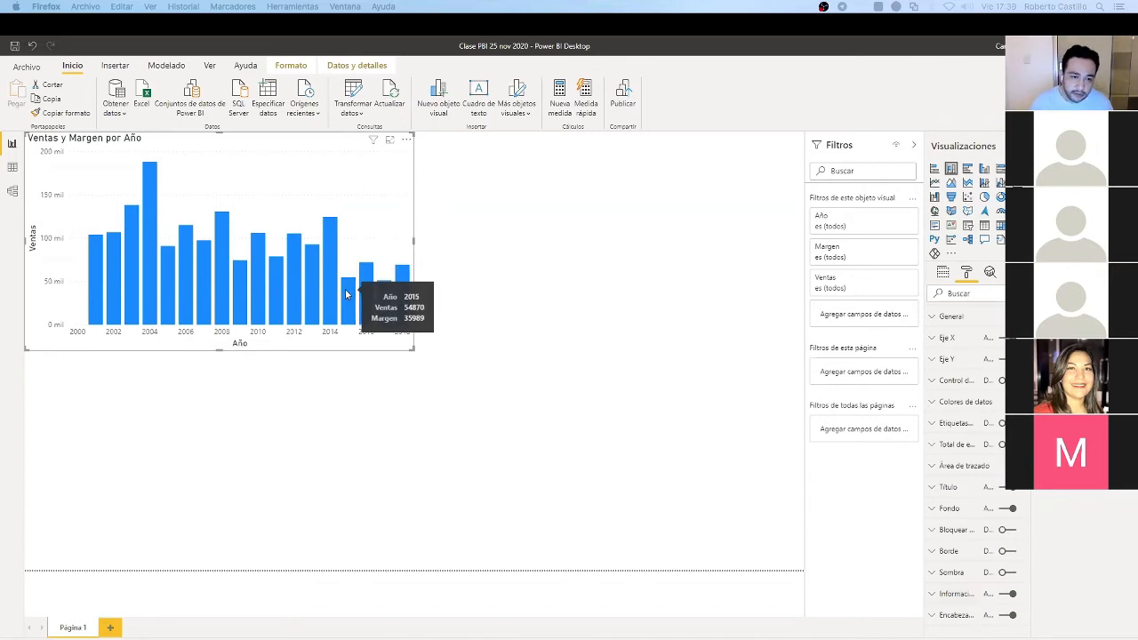
Compare the Analizar options offered for the 2015 and 2014 columns
right_click(347, 294)
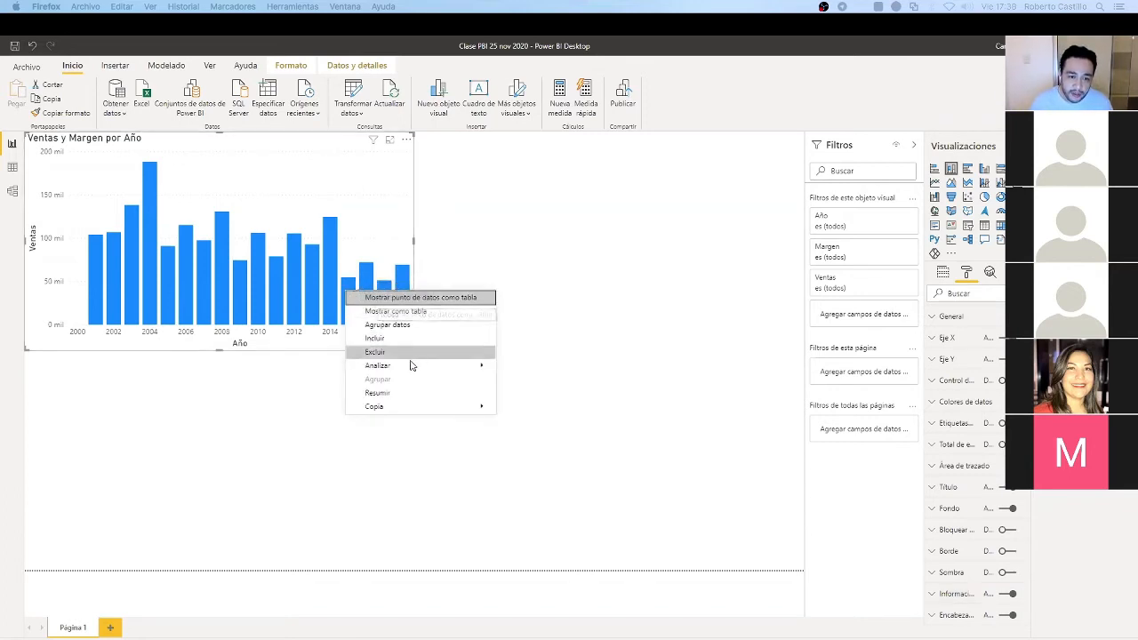
mouse_move(381, 372)
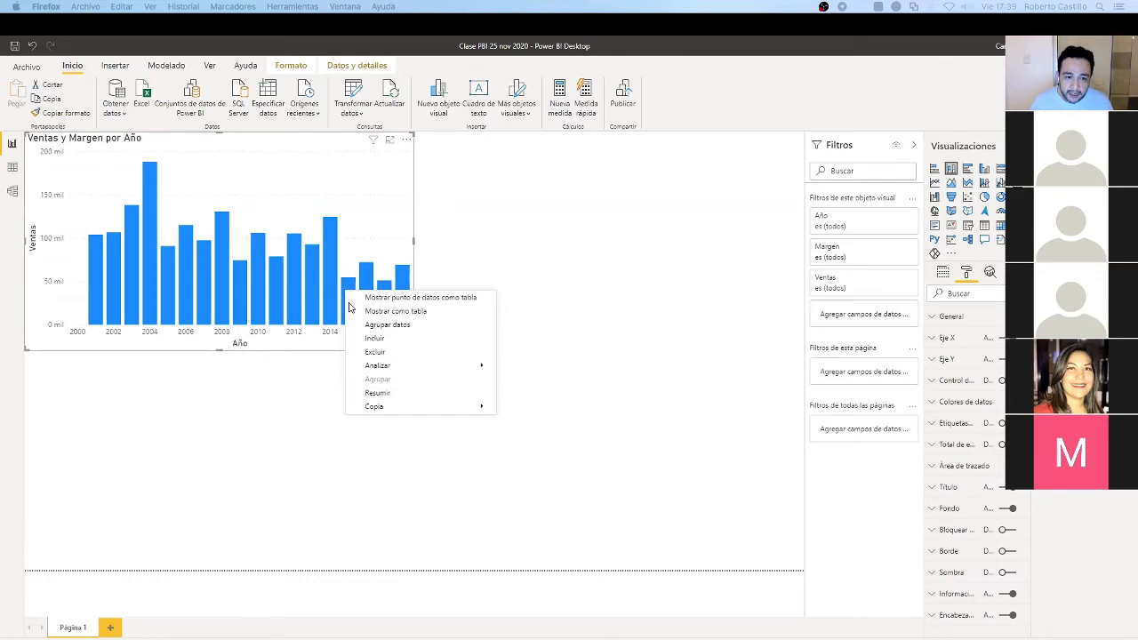
left_click(328, 258)
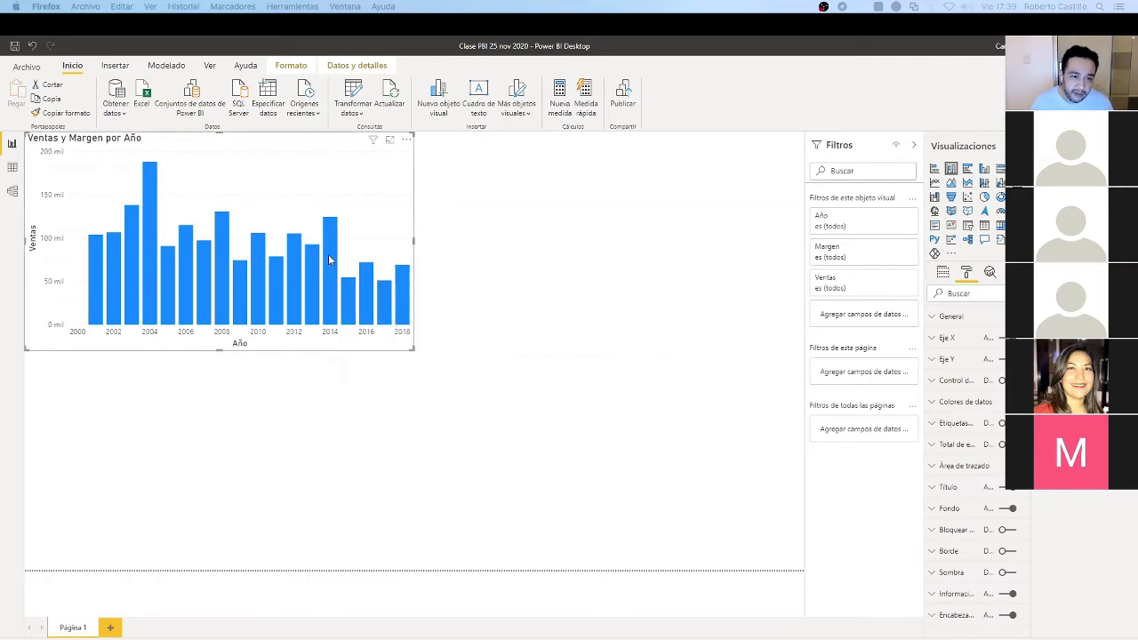
right_click(328, 258)
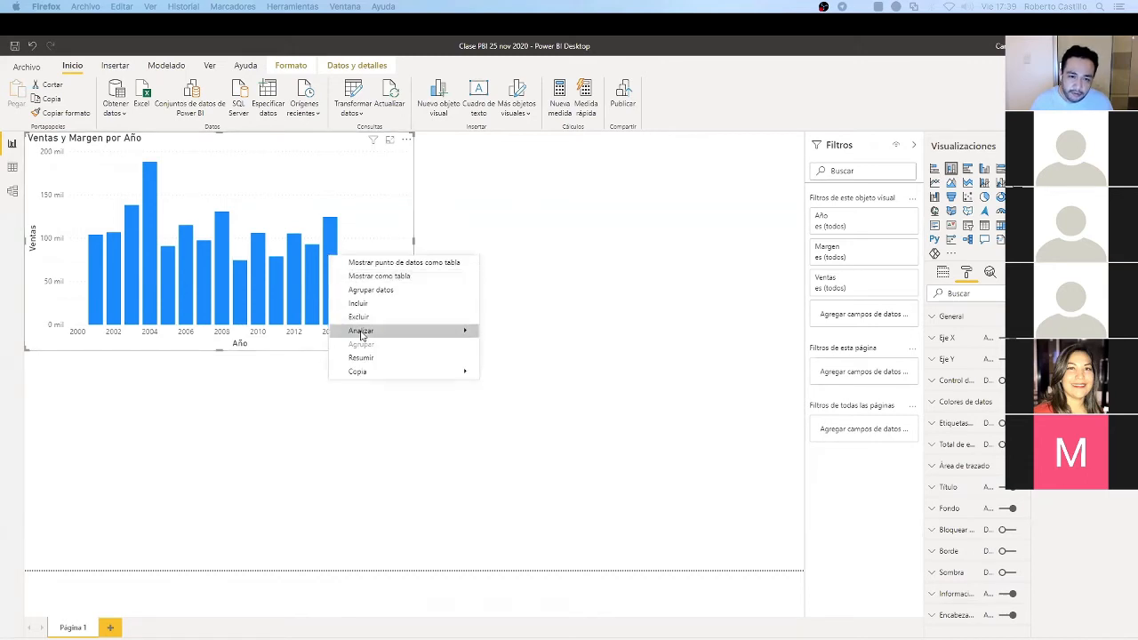
mouse_move(361, 334)
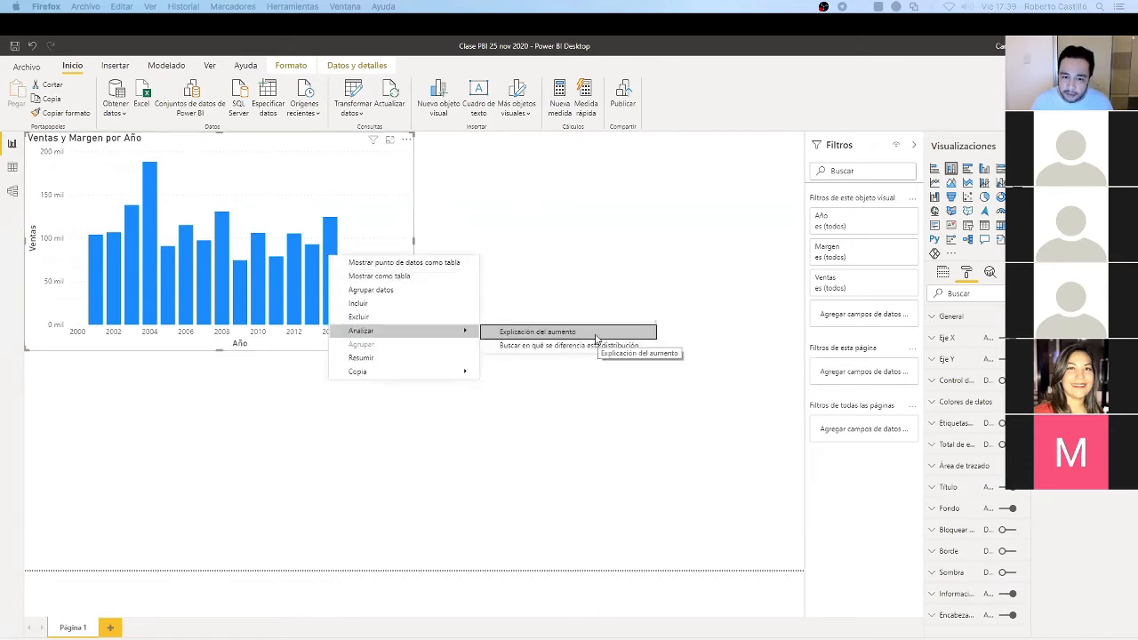
left_click(346, 251)
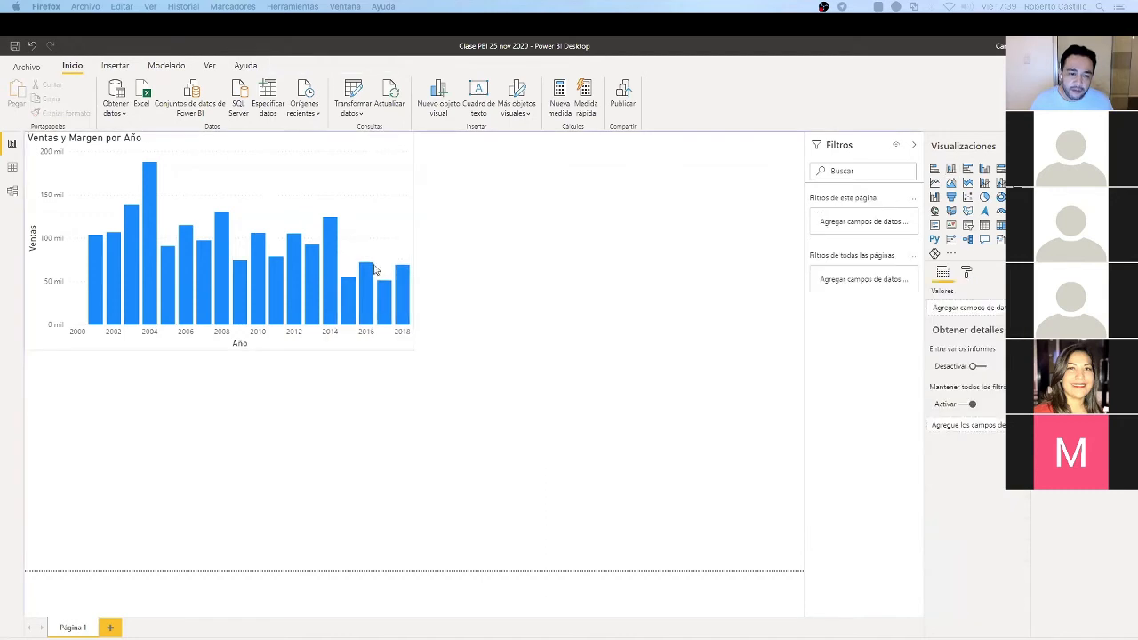
Generate the Explicación de la disminución analysis for the 2015 column and review its breakdown by product
right_click(346, 294)
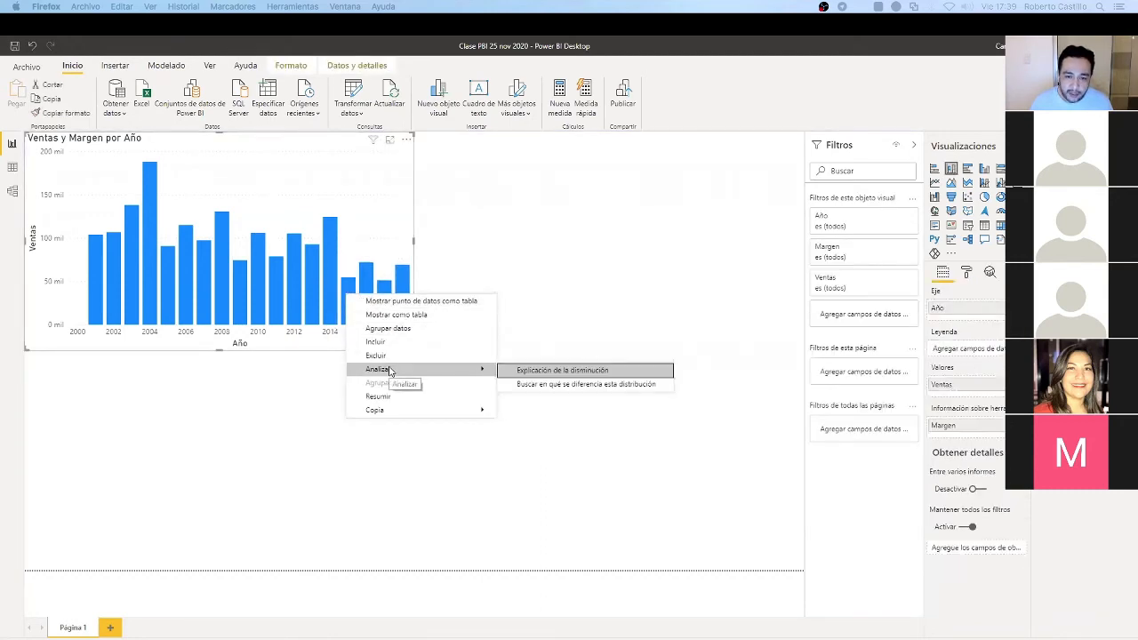
left_click(535, 376)
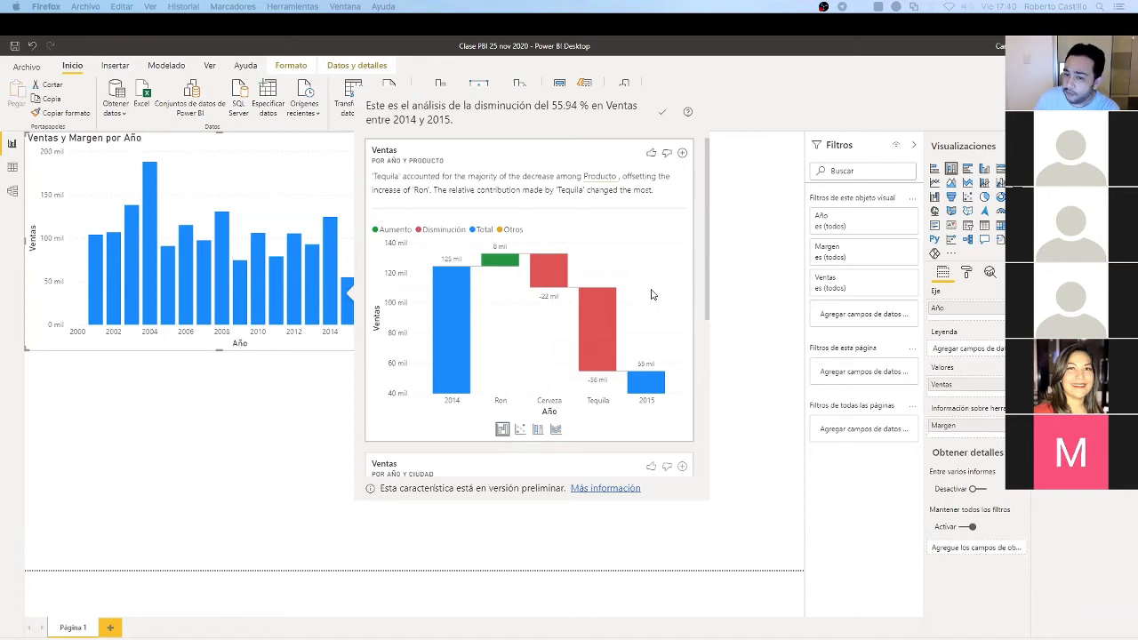
scroll(651, 294, "down", 4)
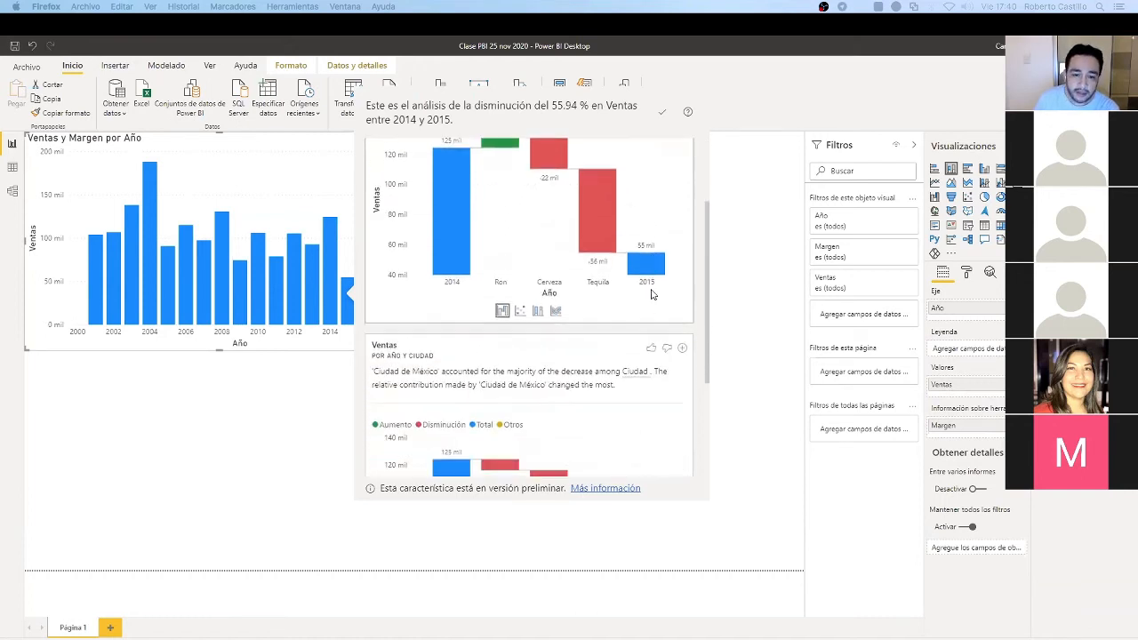
scroll(651, 295, "down", 2)
scroll(623, 302, "up", 5)
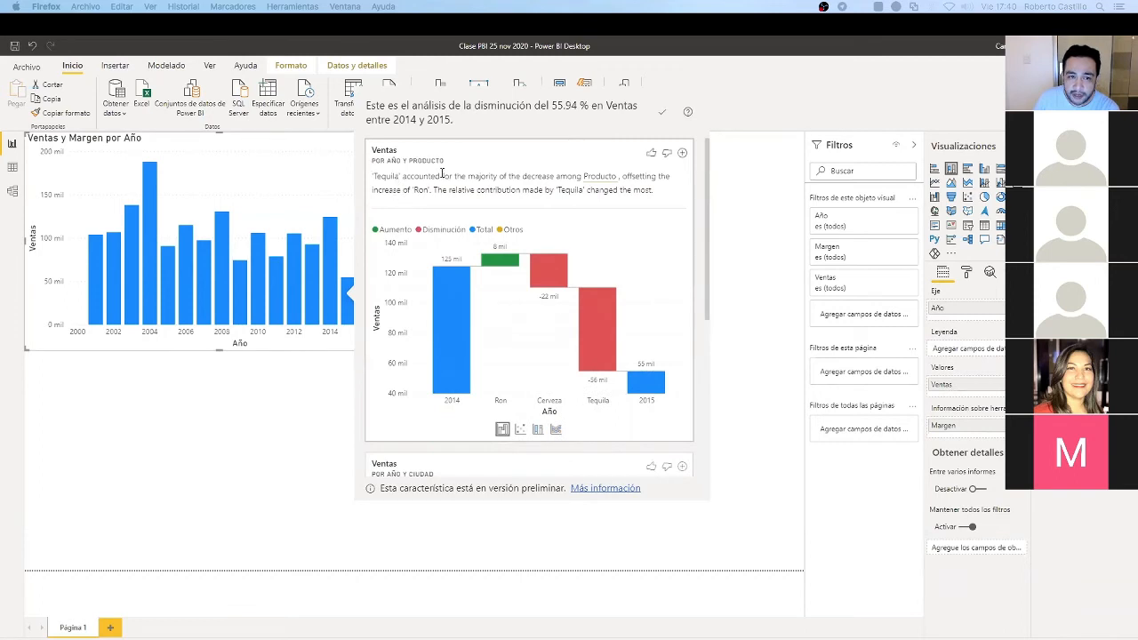
Examine the waterfall breakdown by city in the 2014 to 2015 decrease analysis
scroll(676, 325, "down", 4)
scroll(670, 326, "down", 3)
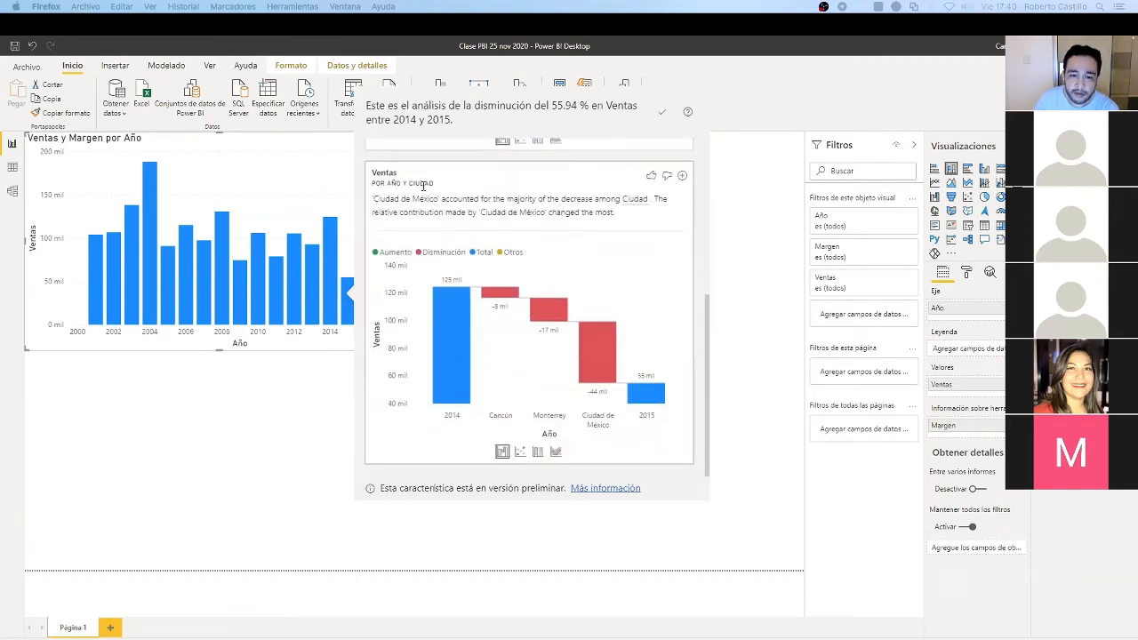
mouse_move(441, 294)
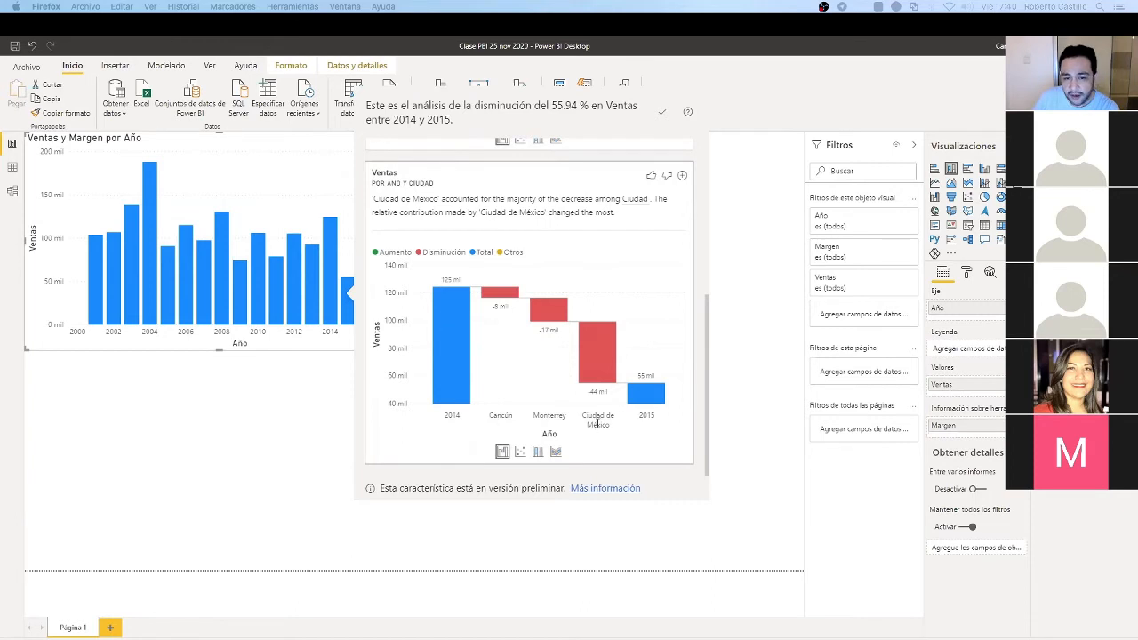
mouse_move(610, 371)
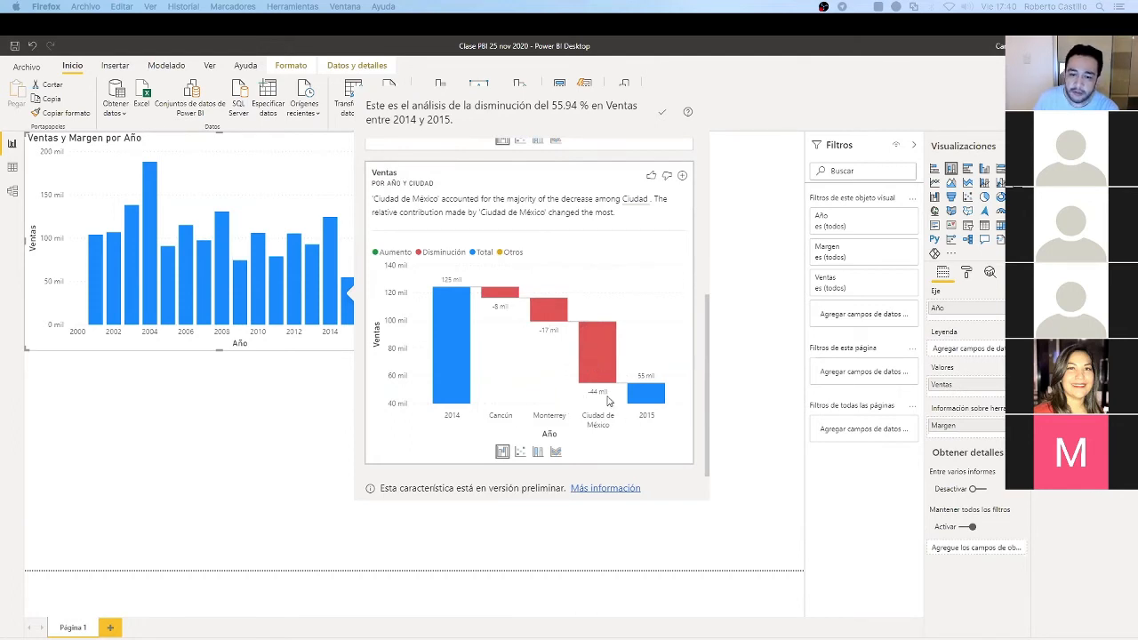
scroll(668, 313, "up", 1)
scroll(666, 321, "down", 1)
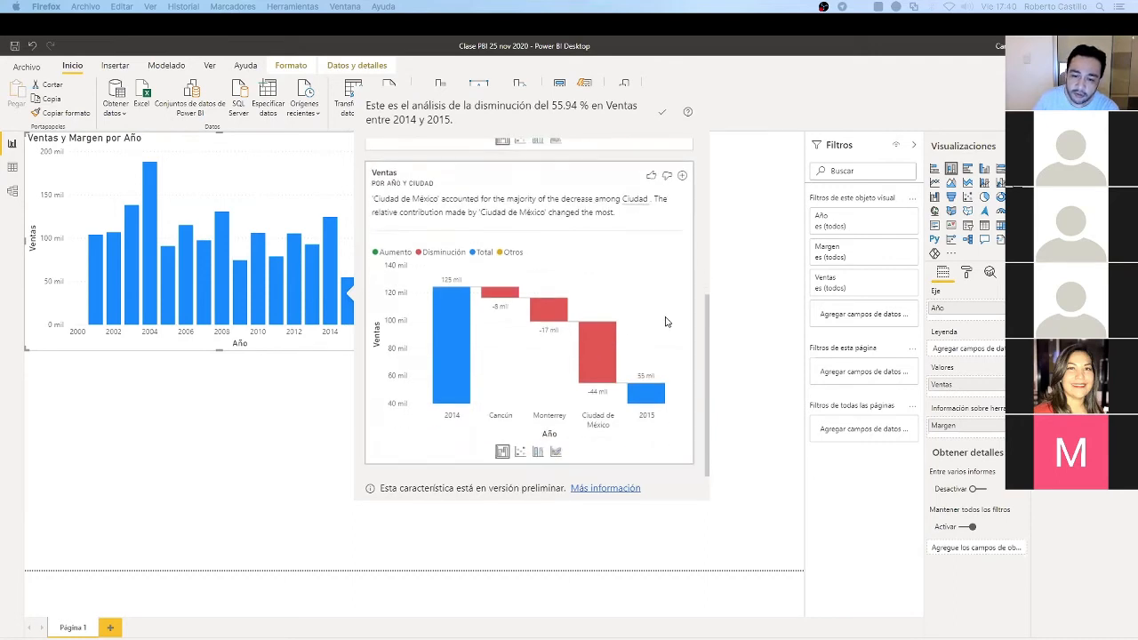
scroll(637, 357, "up", 1)
scroll(637, 361, "up", 3)
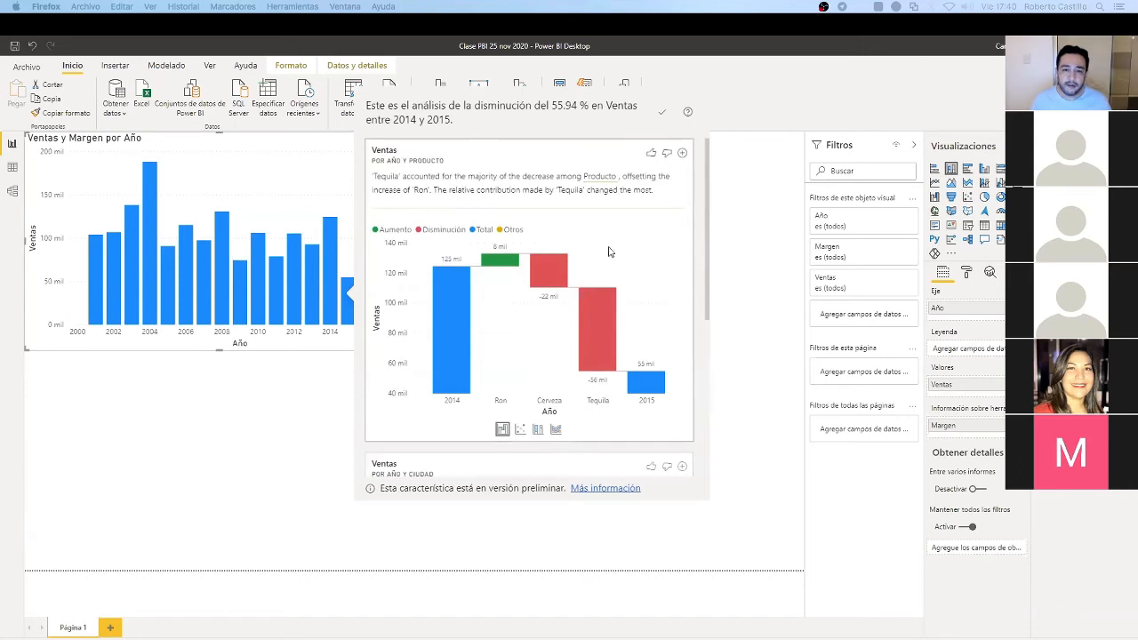
Add the Ventas por Año y Producto waterfall from the analysis to the report page and delete it again
left_click(682, 156)
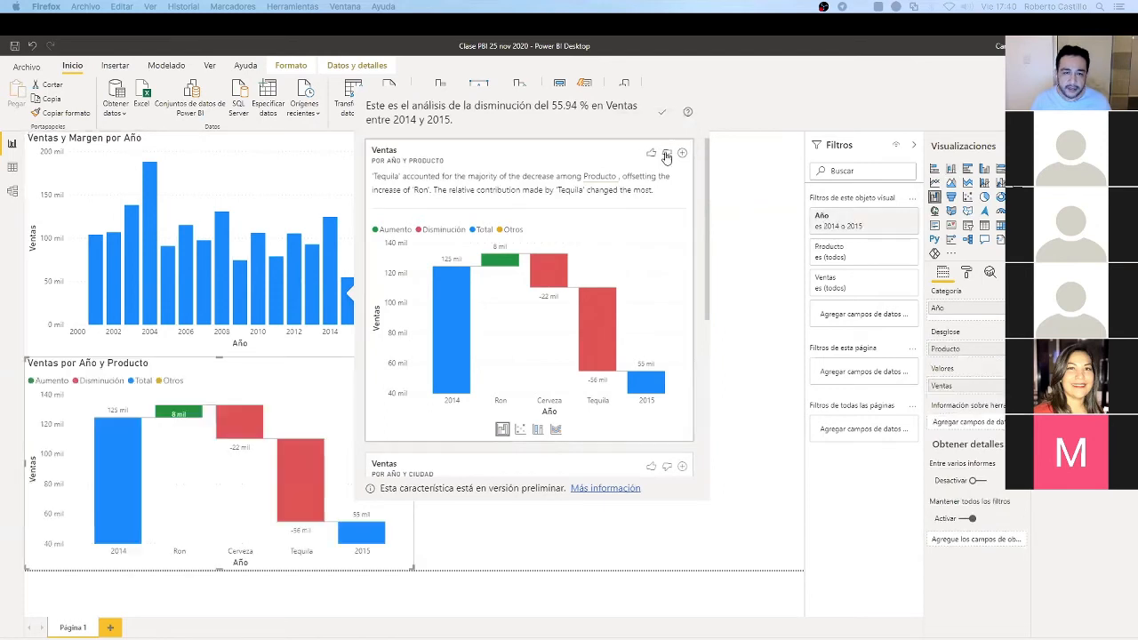
left_click(784, 263)
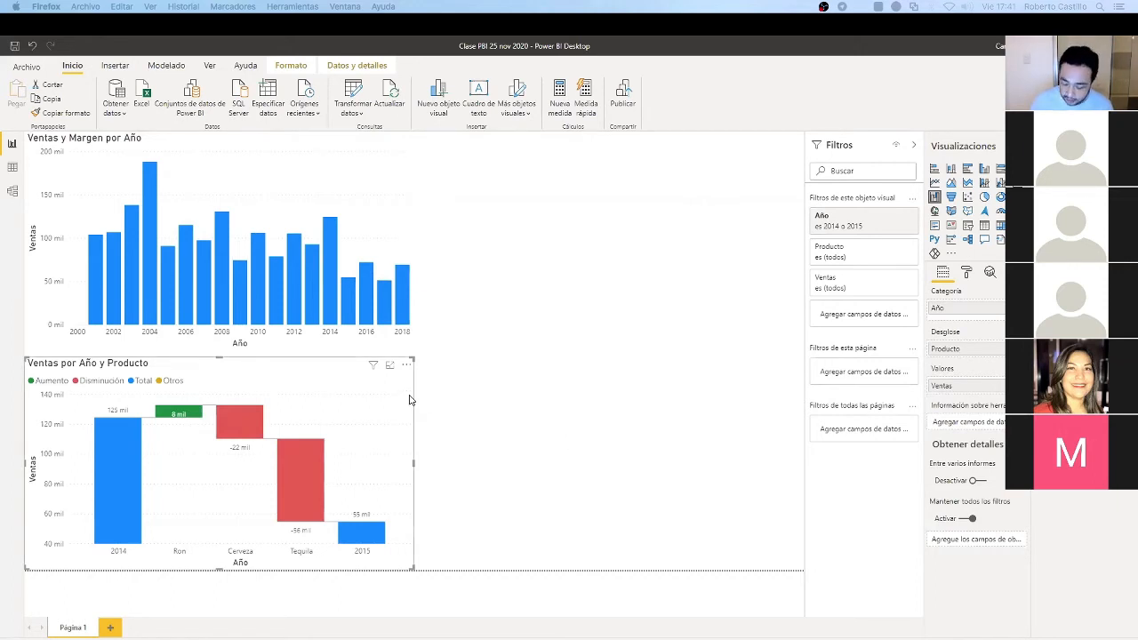
key("Delete")
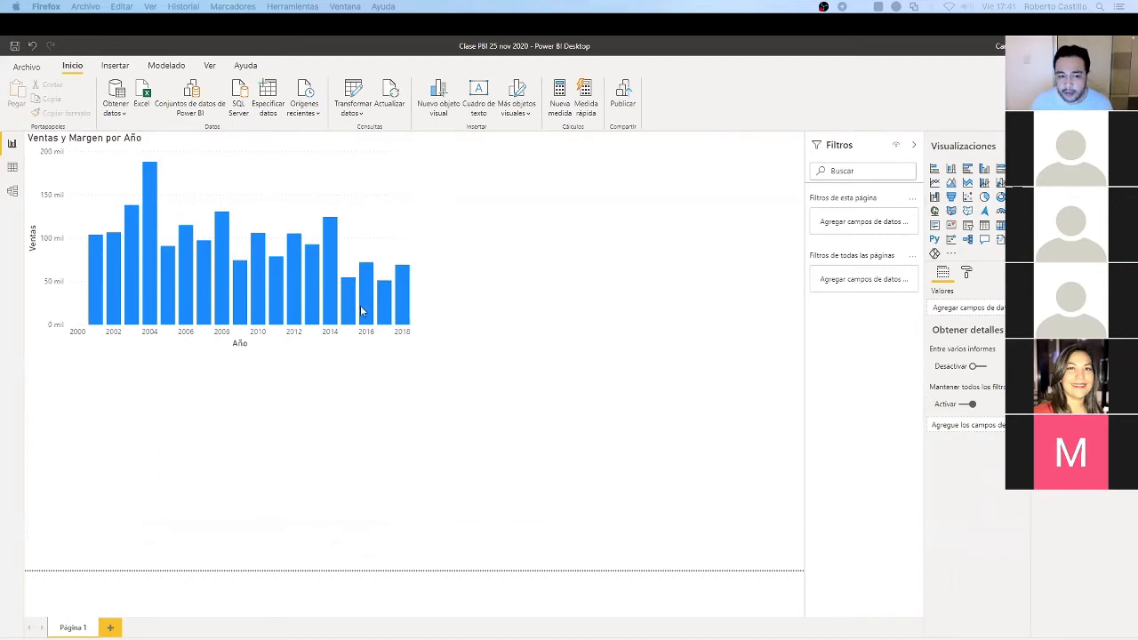
Check the tooltip and the Analizar options of the 2015 column again
mouse_move(332, 239)
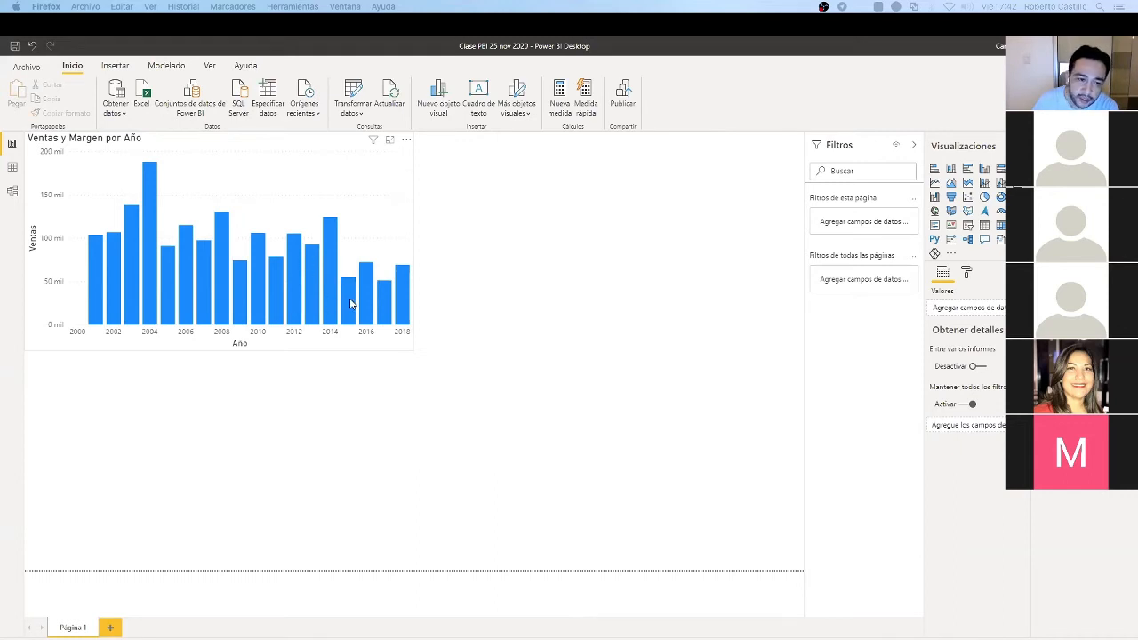
mouse_move(351, 305)
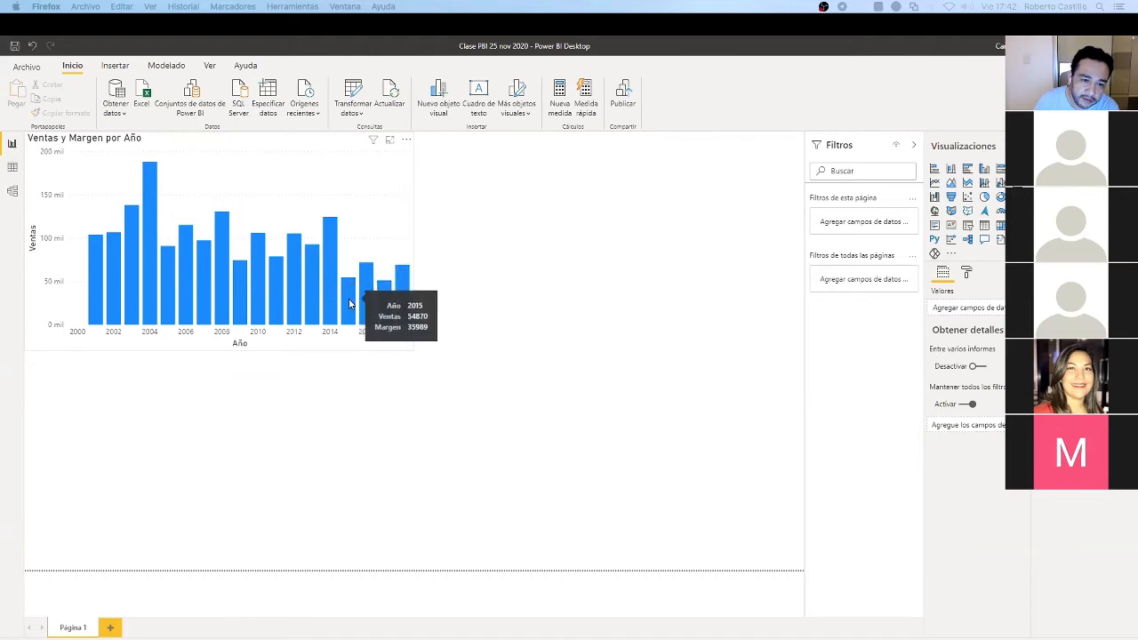
right_click(350, 305)
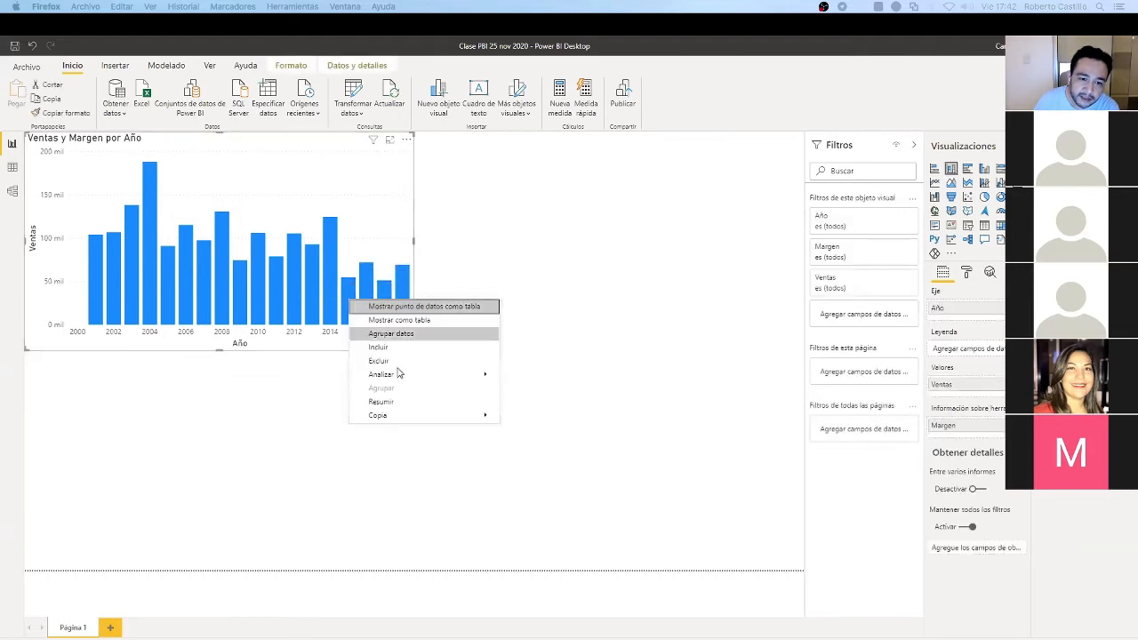
mouse_move(452, 375)
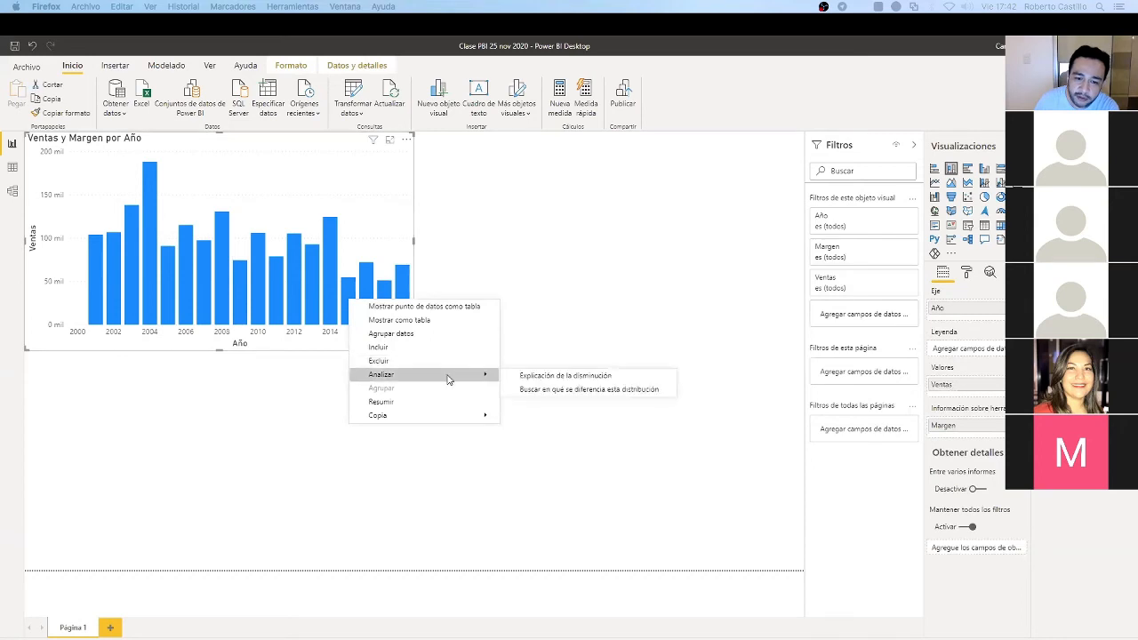
key("Escape")
Generate the Explicación del aumento analysis for the 2014 column and review its breakdowns by city and product
right_click(333, 277)
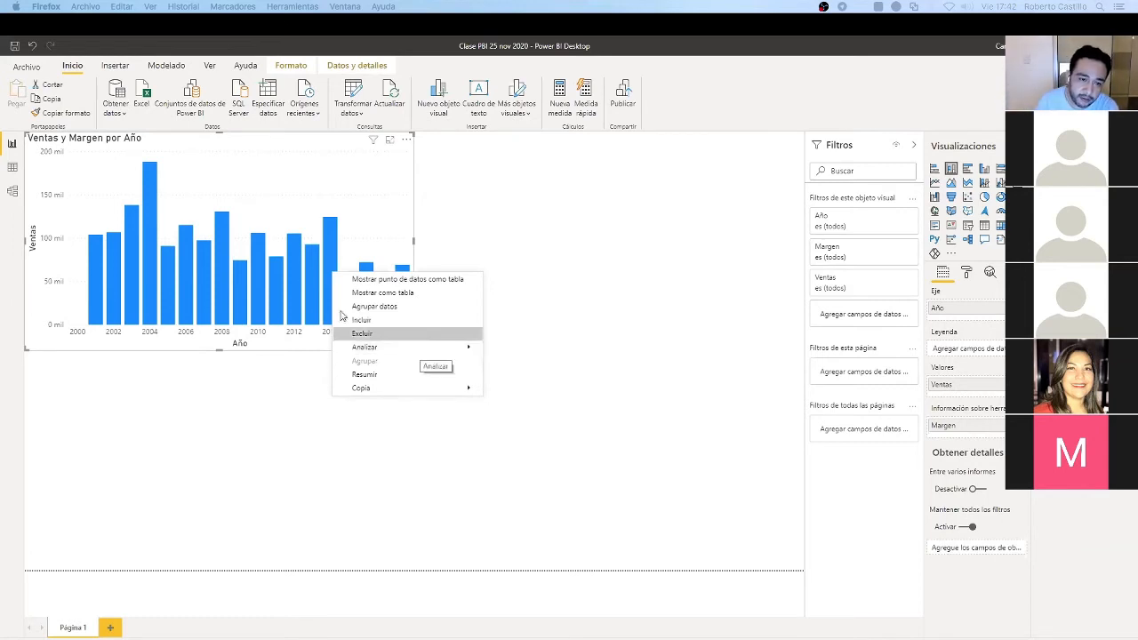
mouse_move(382, 356)
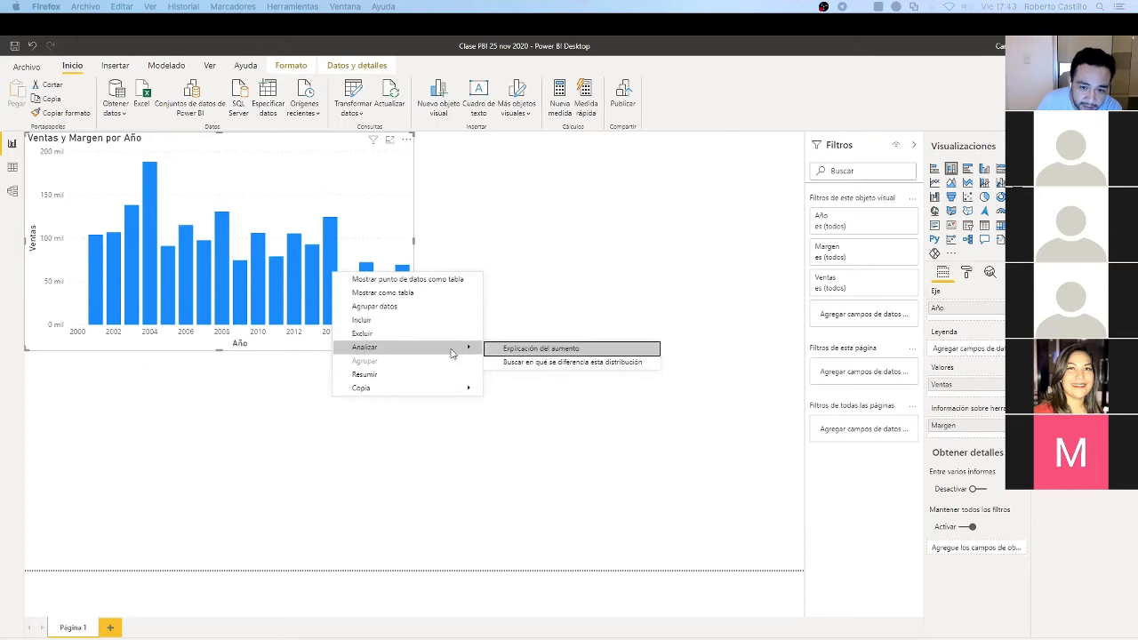
left_click(533, 352)
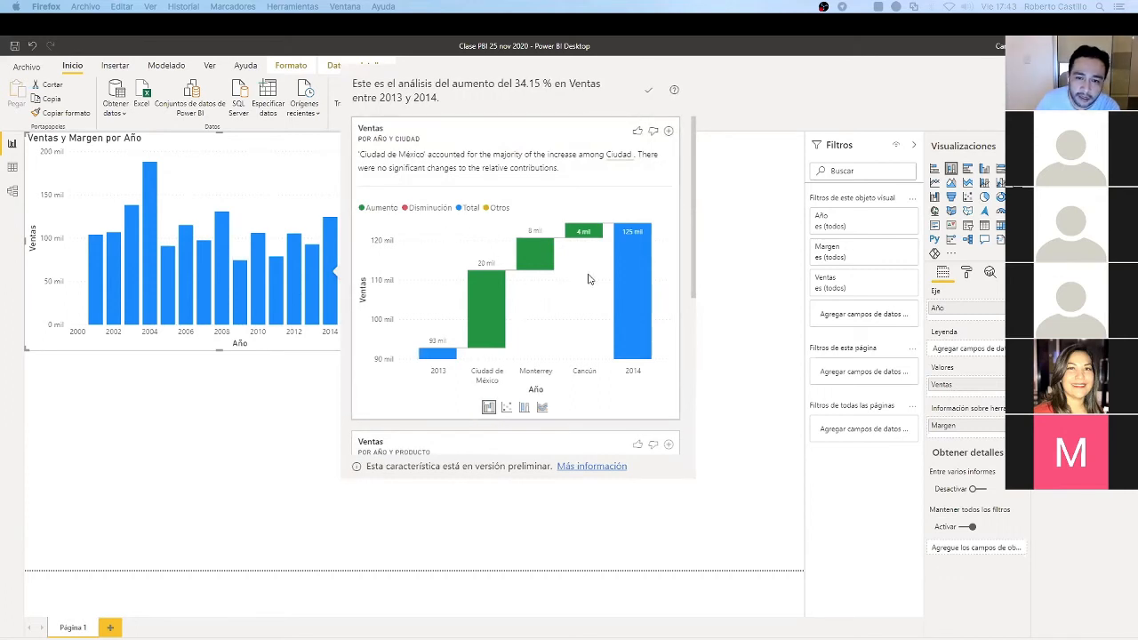
scroll(666, 260, "down", 2)
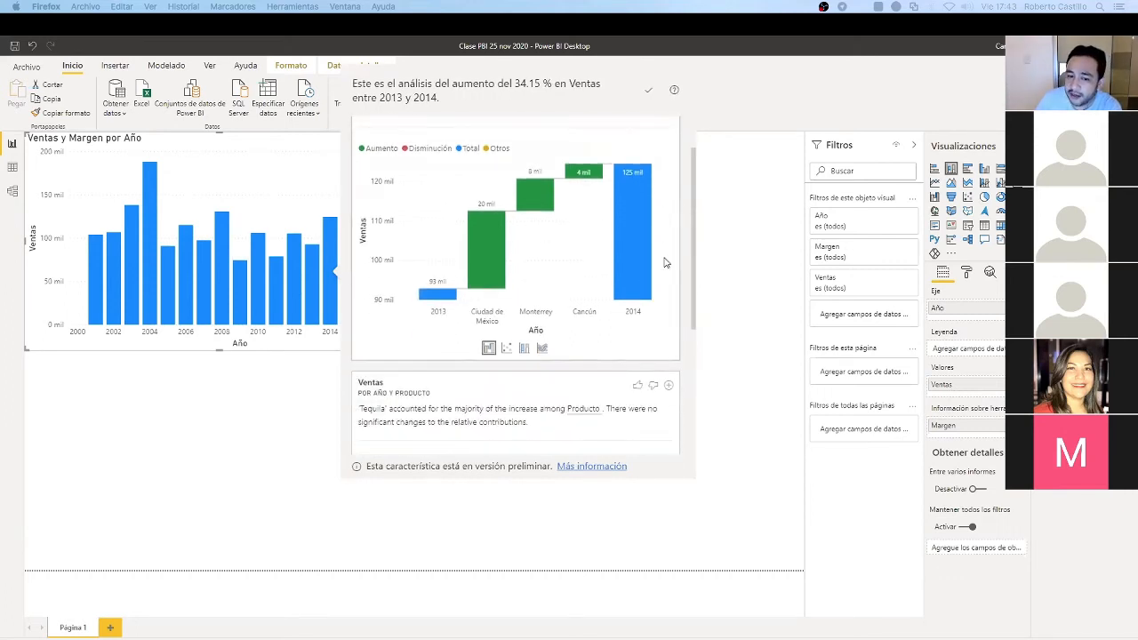
scroll(623, 240, "up", 2)
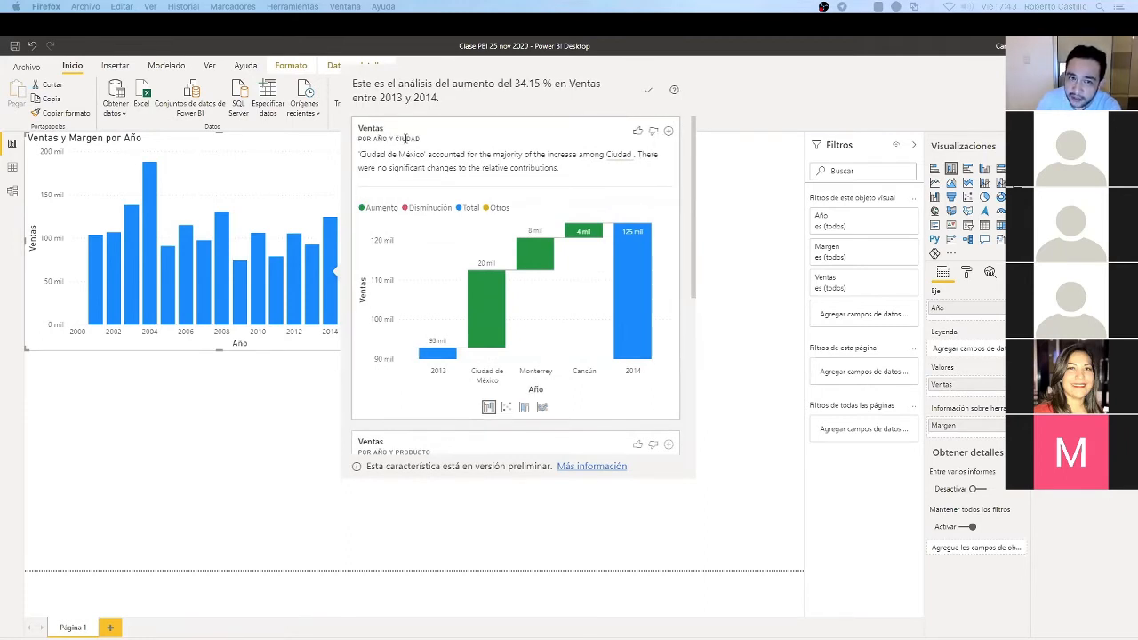
scroll(473, 369, "down", 2)
scroll(424, 345, "down", 2)
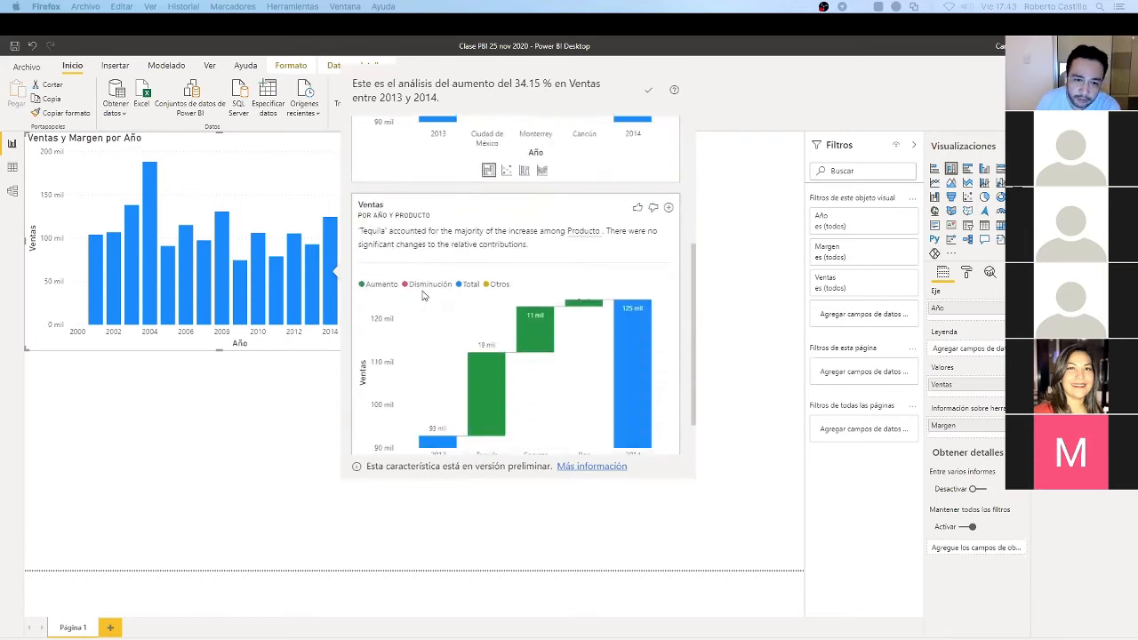
Review the city and product waterfalls of the 2013 to 2014 increase analysis again and close it
scroll(423, 345, "up", 4)
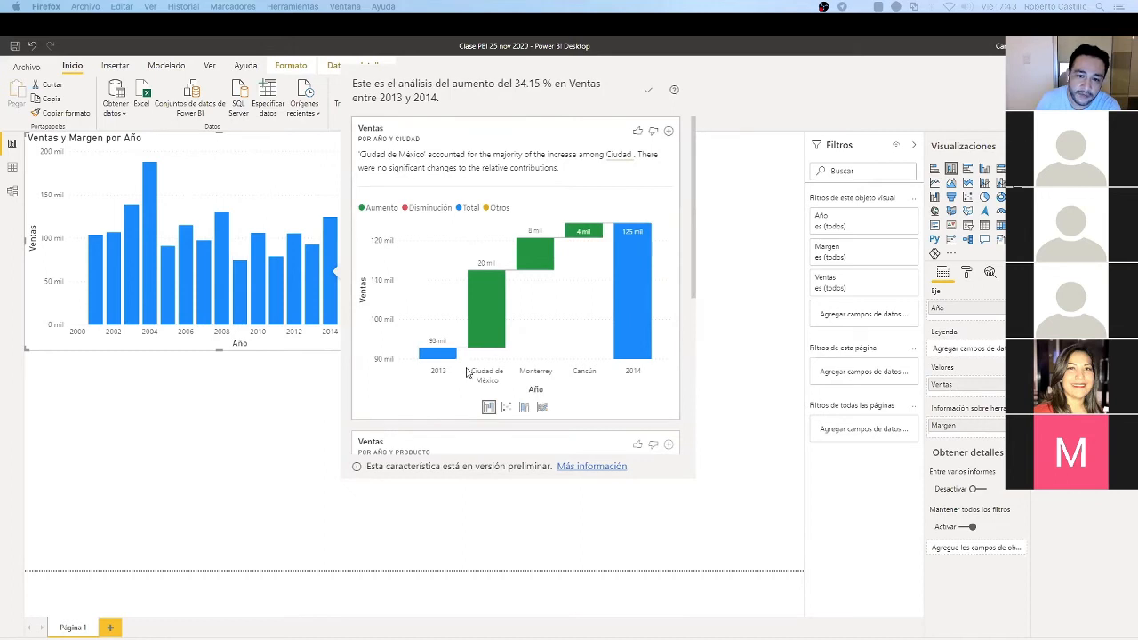
mouse_move(435, 358)
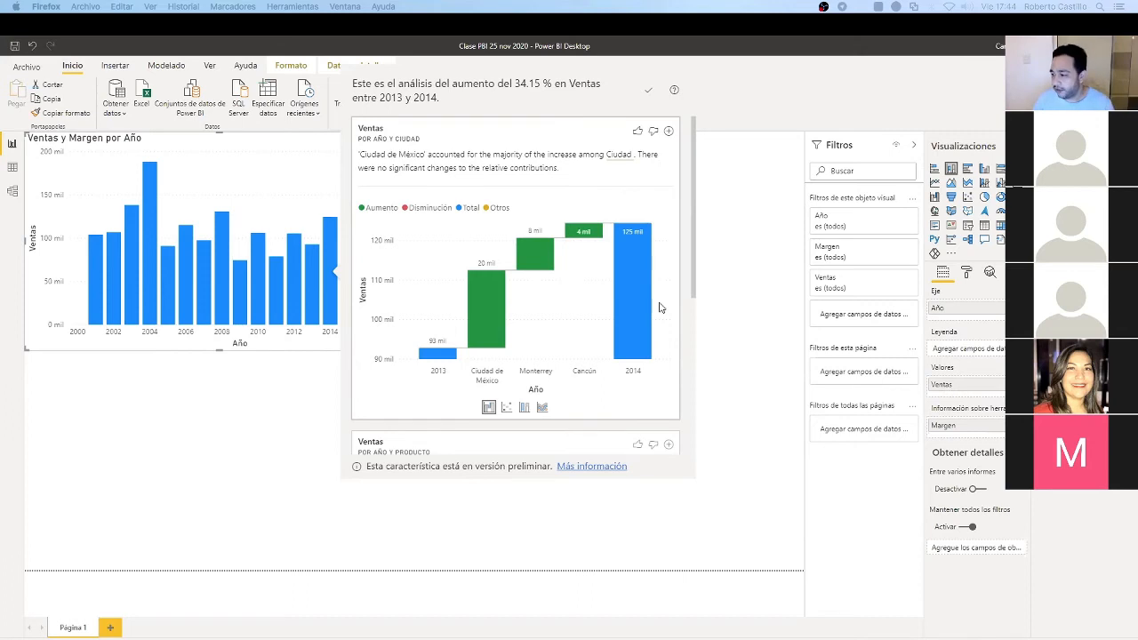
scroll(659, 308, "down", 5)
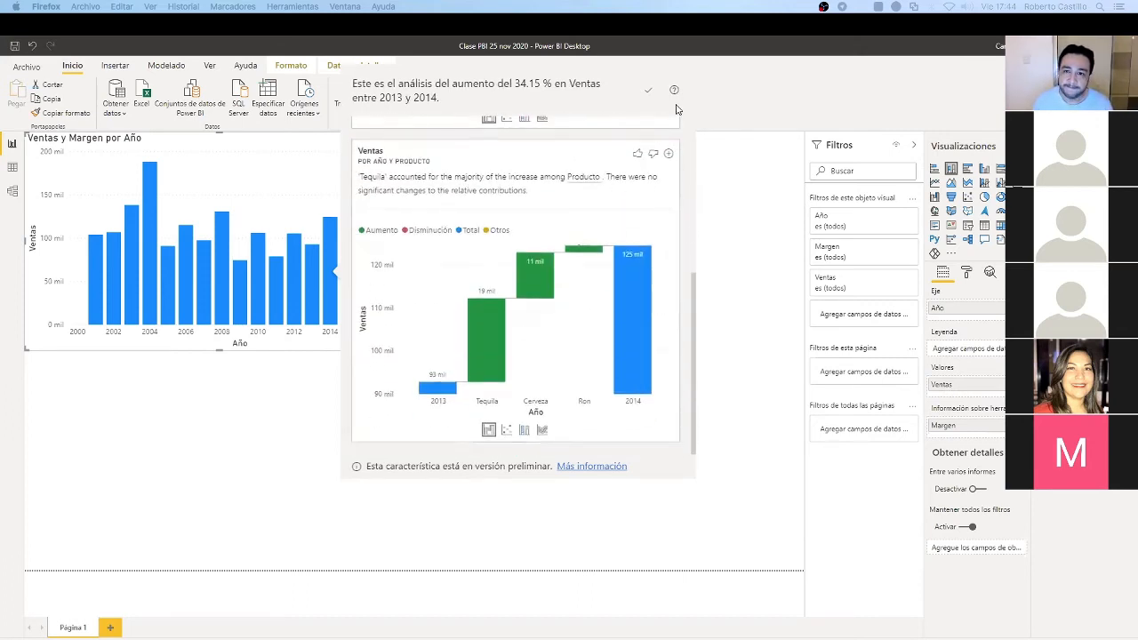
left_click(765, 292)
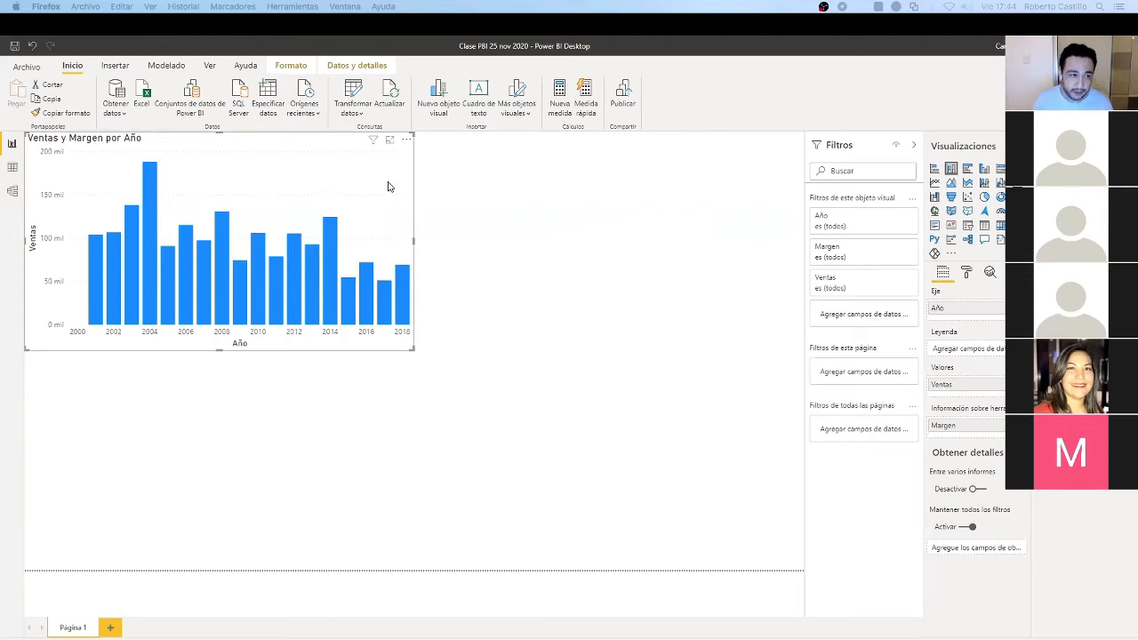
Delete the Ventas y Margen por Año chart and rebuild it as an enlarged stacked column chart of Ventas by Año
key("Delete")
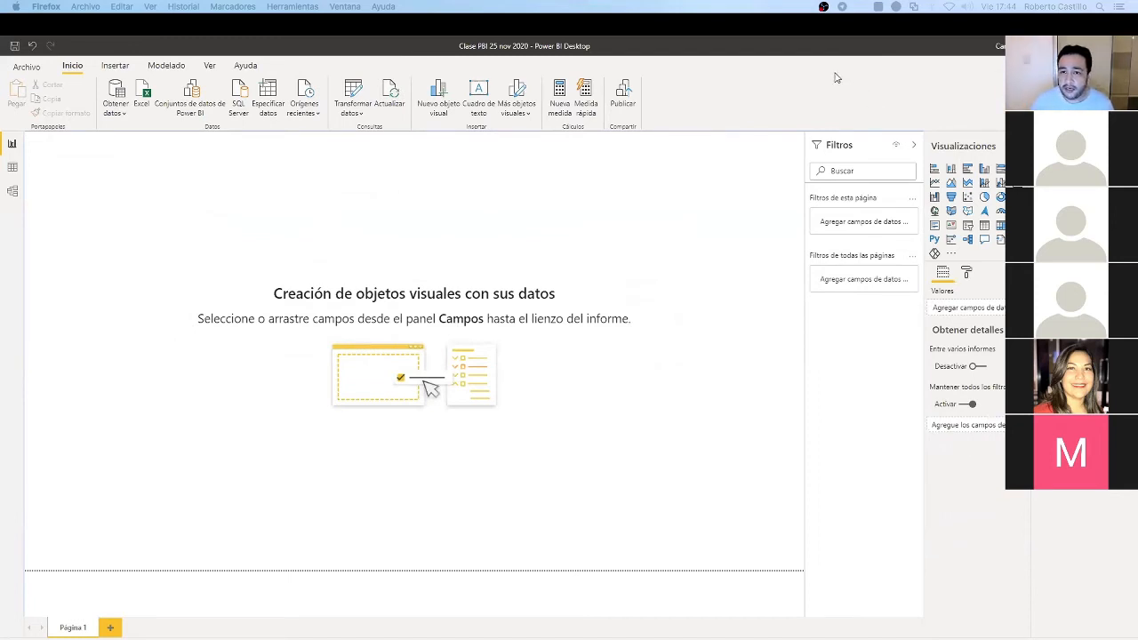
left_click(952, 170)
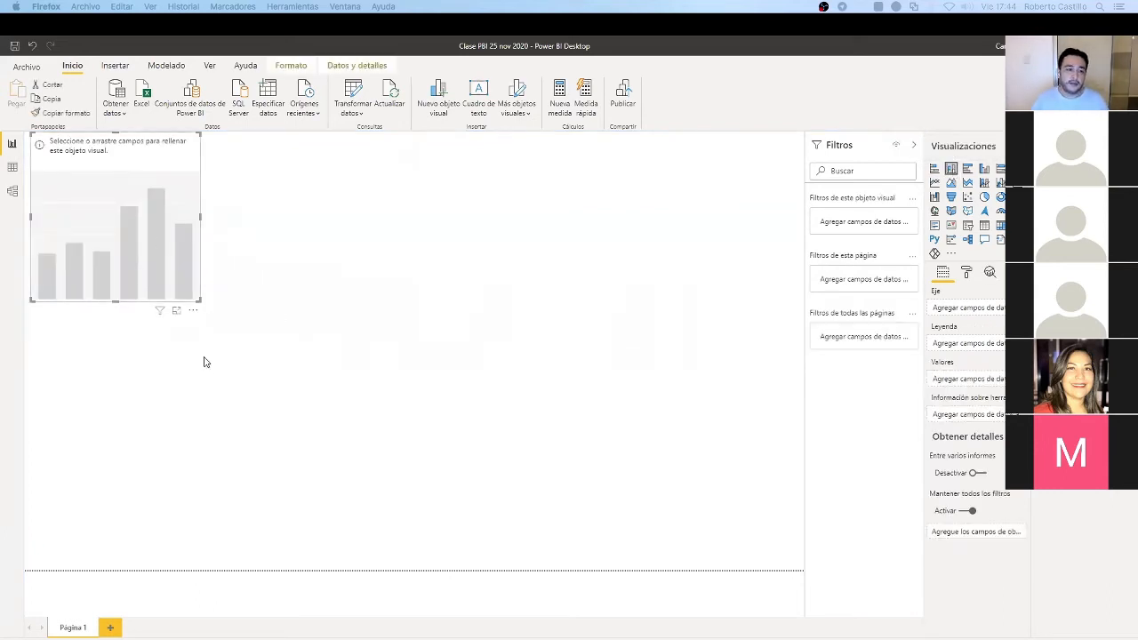
left_click_drag(201, 301, 413, 357)
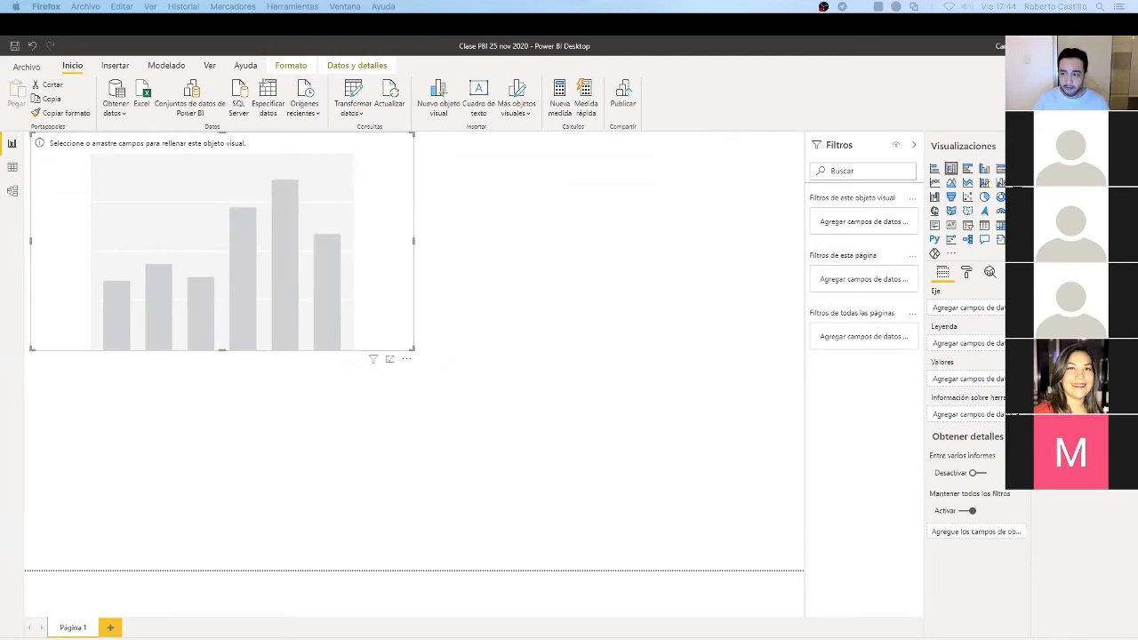
left_click_drag(1080, 223, 978, 309)
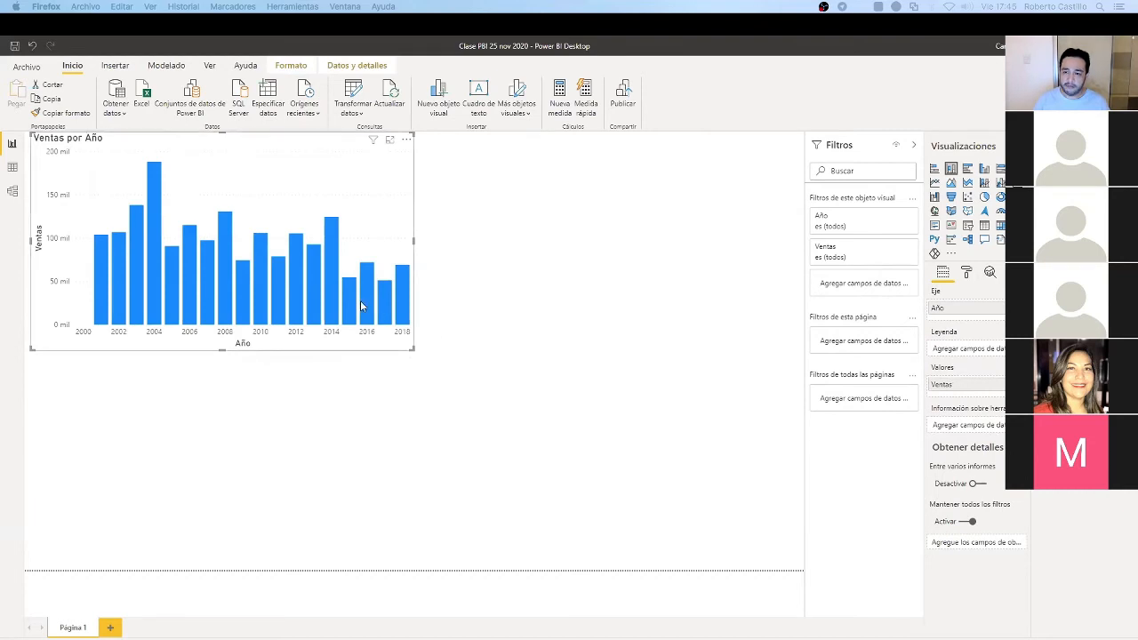
Check the column tooltips around 2014 and 2016, and add Margen to the chart's tooltip fields
mouse_move(361, 301)
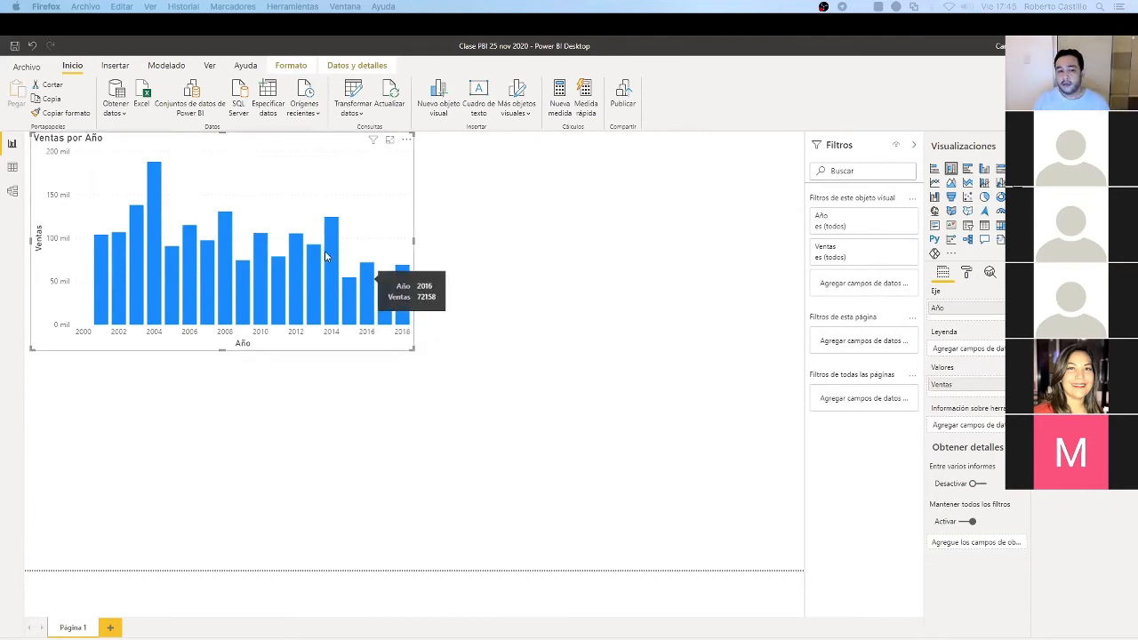
mouse_move(327, 252)
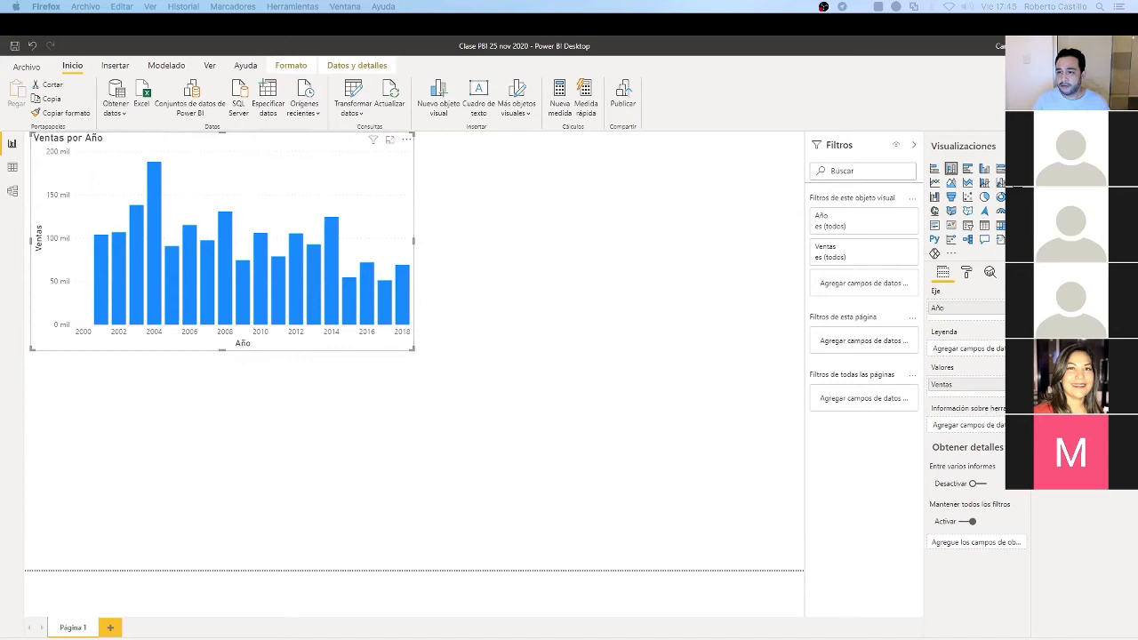
left_click_drag(1022, 294, 967, 425)
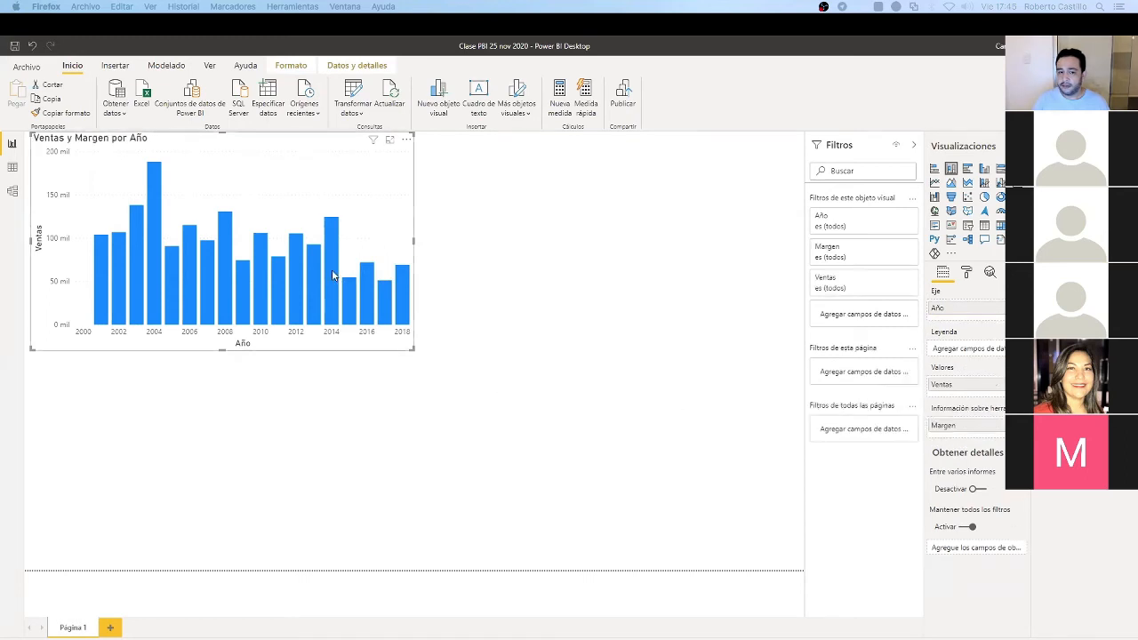
mouse_move(333, 274)
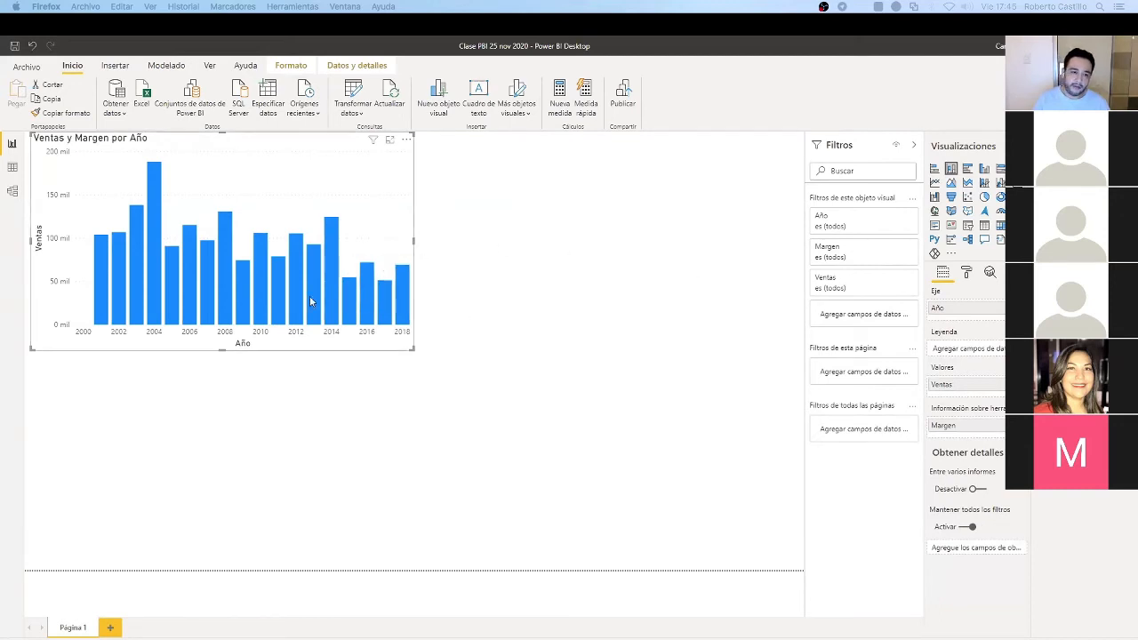
Check the context options of the 2013 and 2014 columns, including Analizar, without running an analysis
right_click(313, 265)
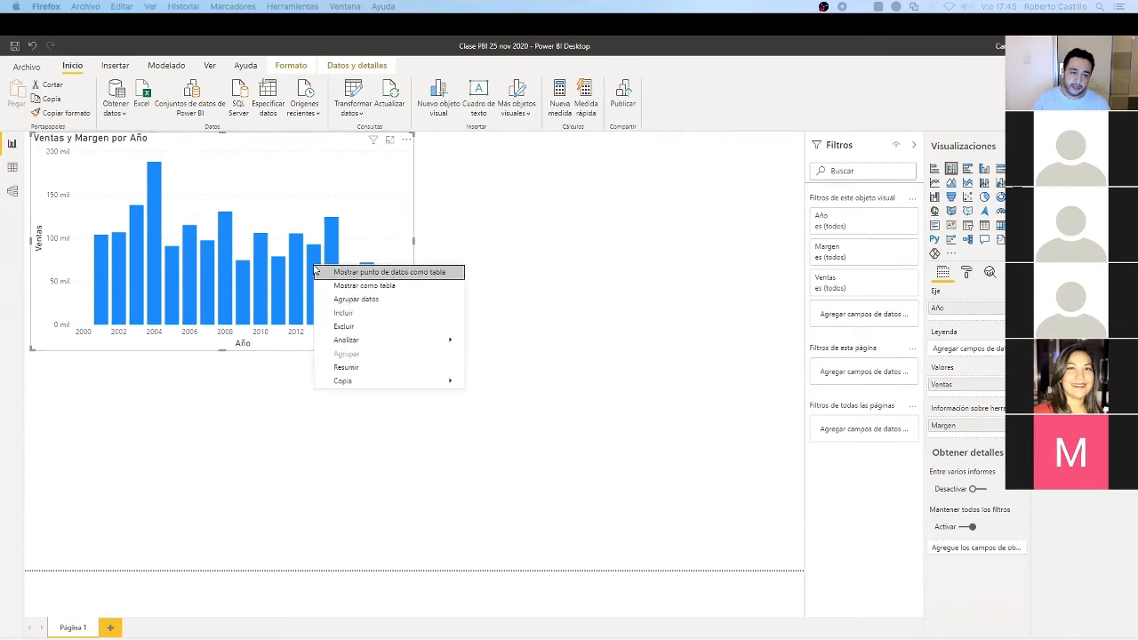
mouse_move(347, 340)
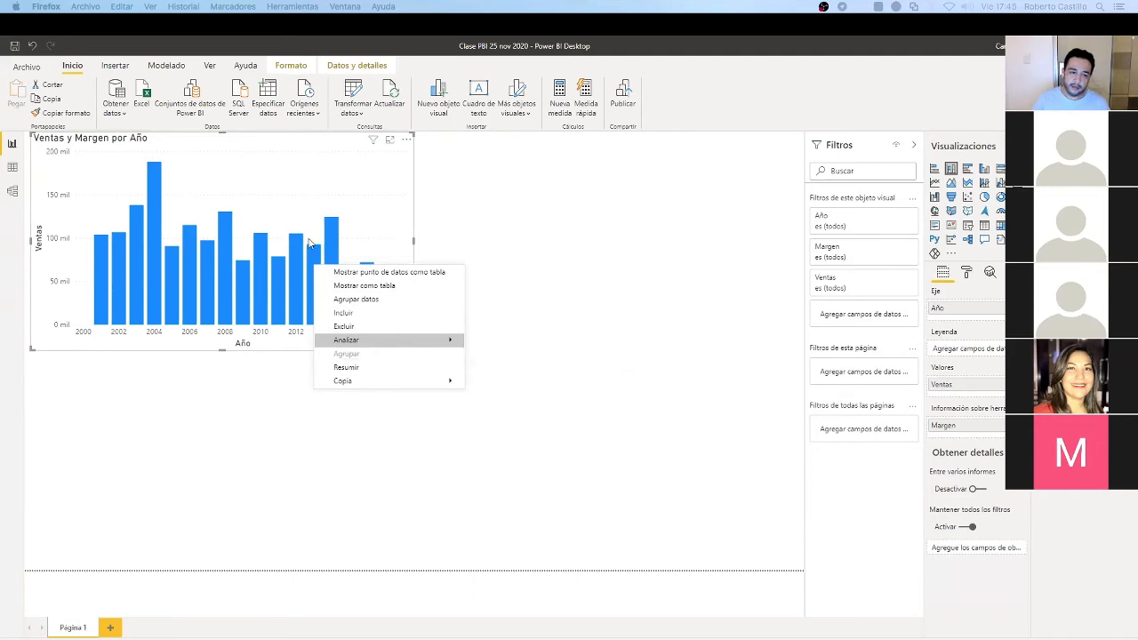
left_click(327, 238)
right_click(327, 239)
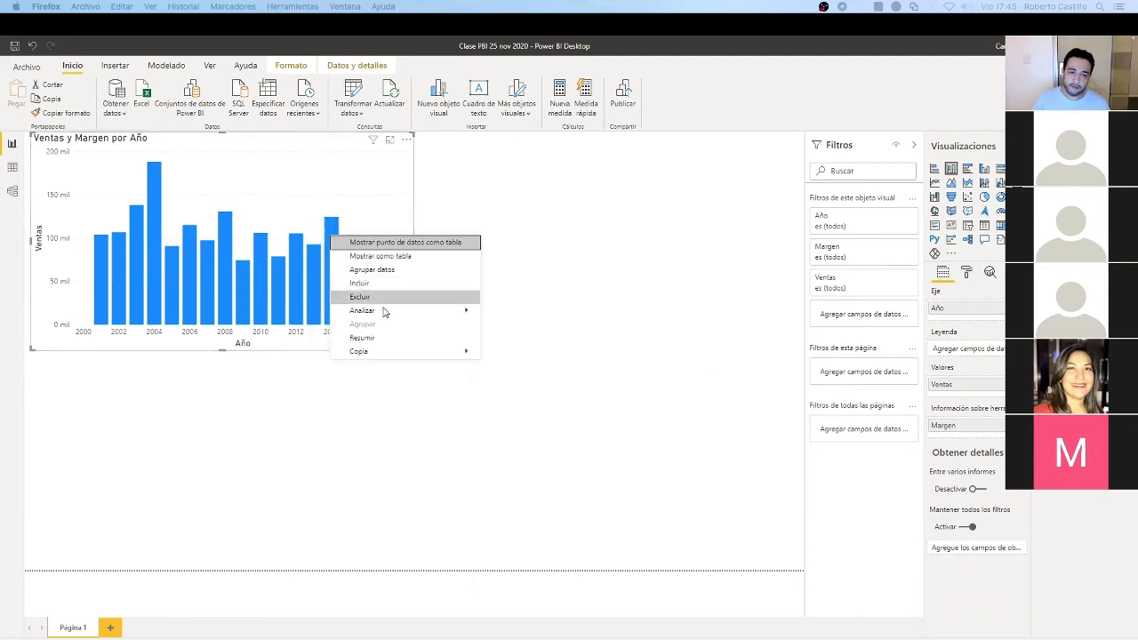
left_click(703, 232)
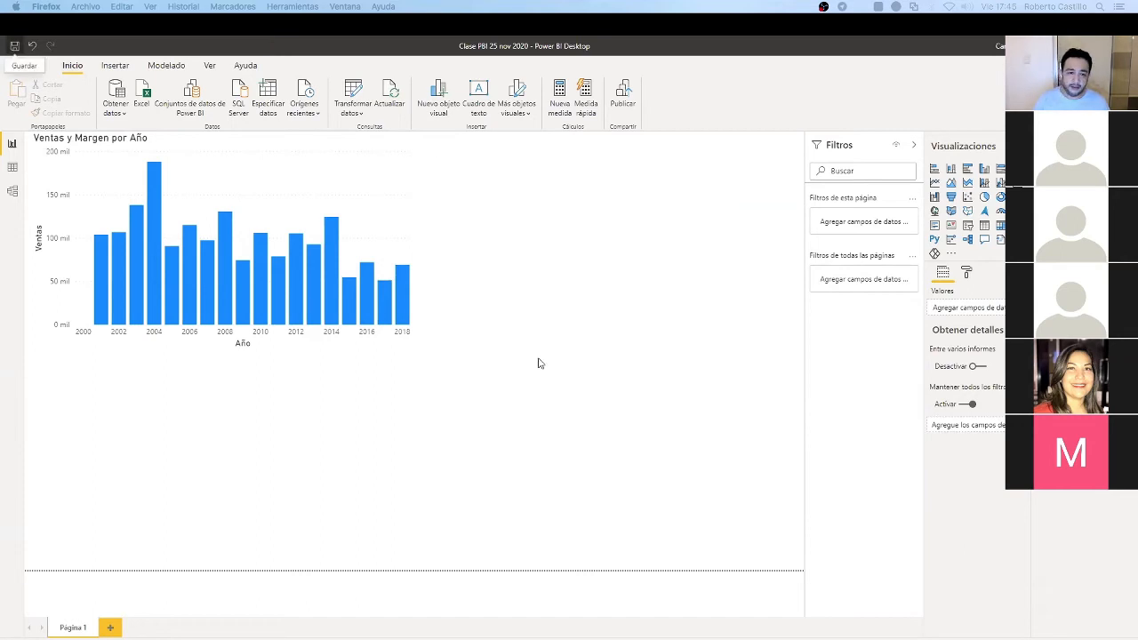
Insert an empty stacked column chart beside the existing Ventas y Margen por Año chart and delete it
left_click(405, 178)
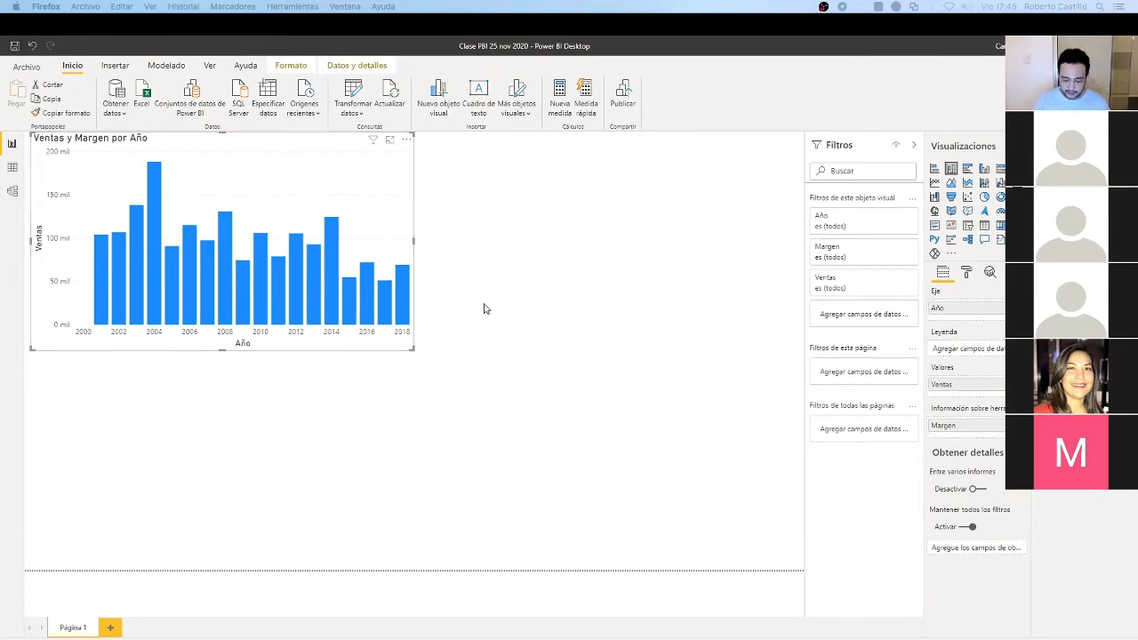
left_click(540, 197)
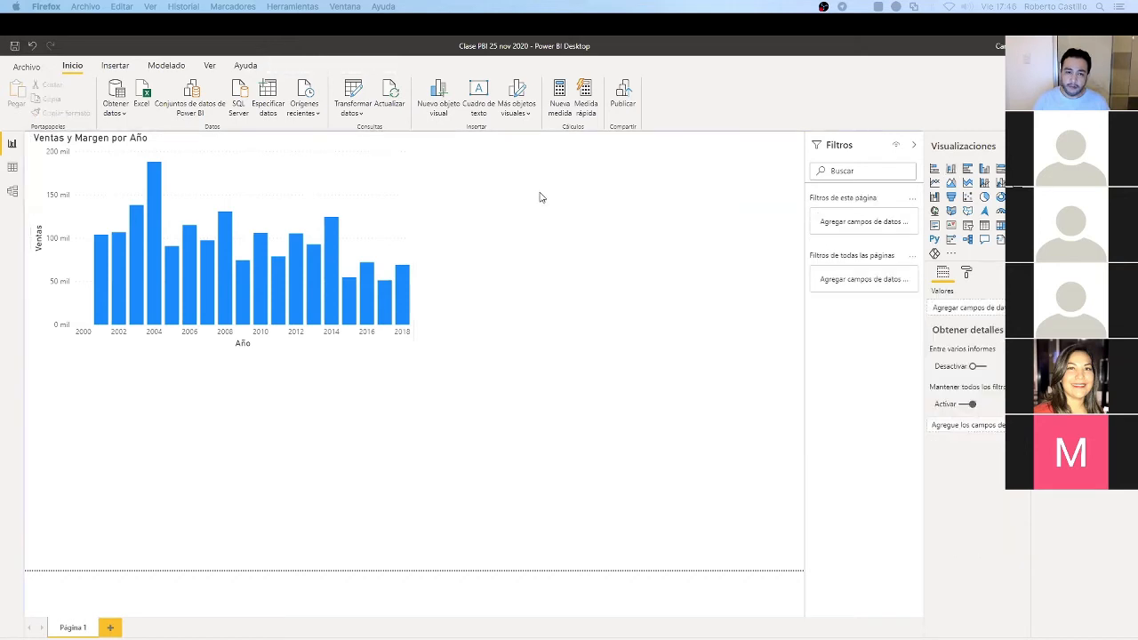
left_click(952, 168)
left_click_drag(246, 369, 635, 145)
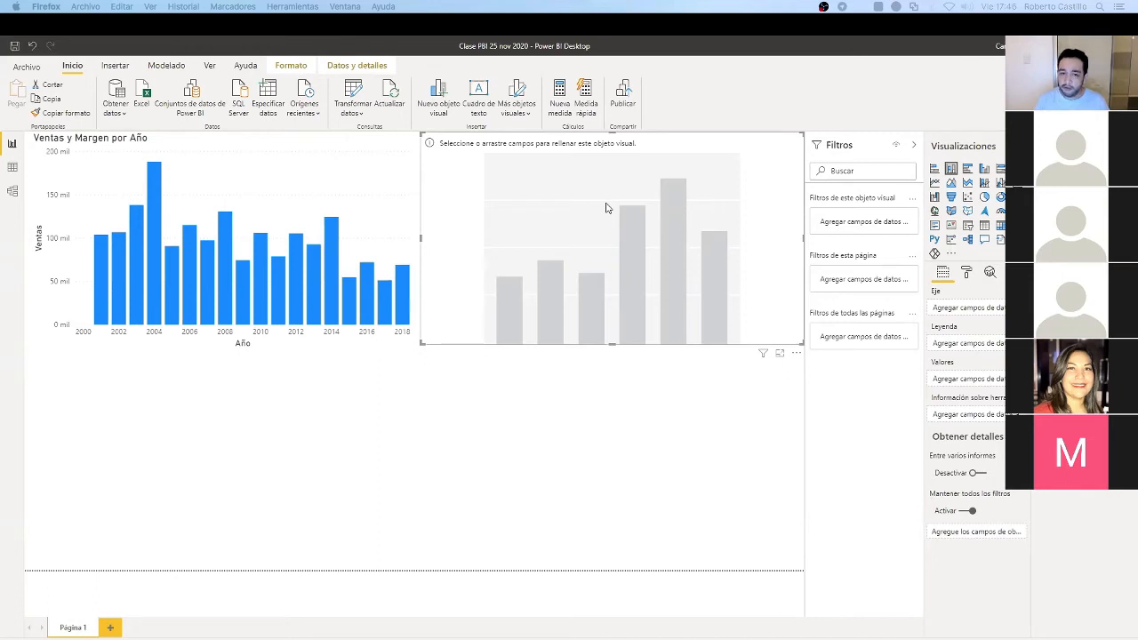
key("Delete")
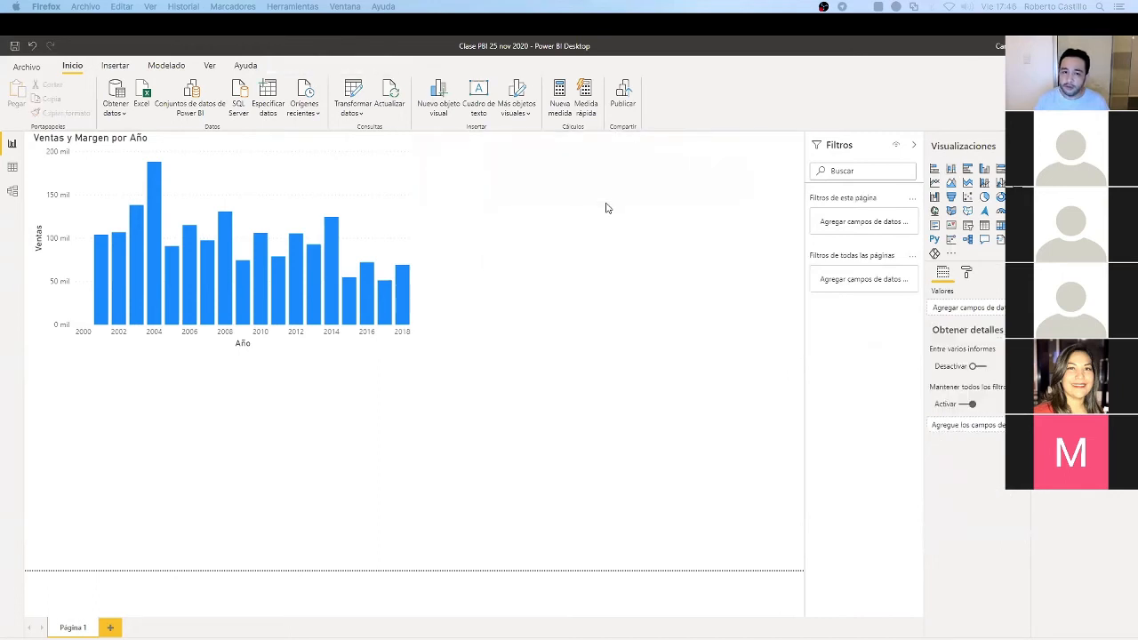
Duplicate the Ventas y Margen por Año chart beside the original, view its analytics options, and delete the copy
left_click(323, 179)
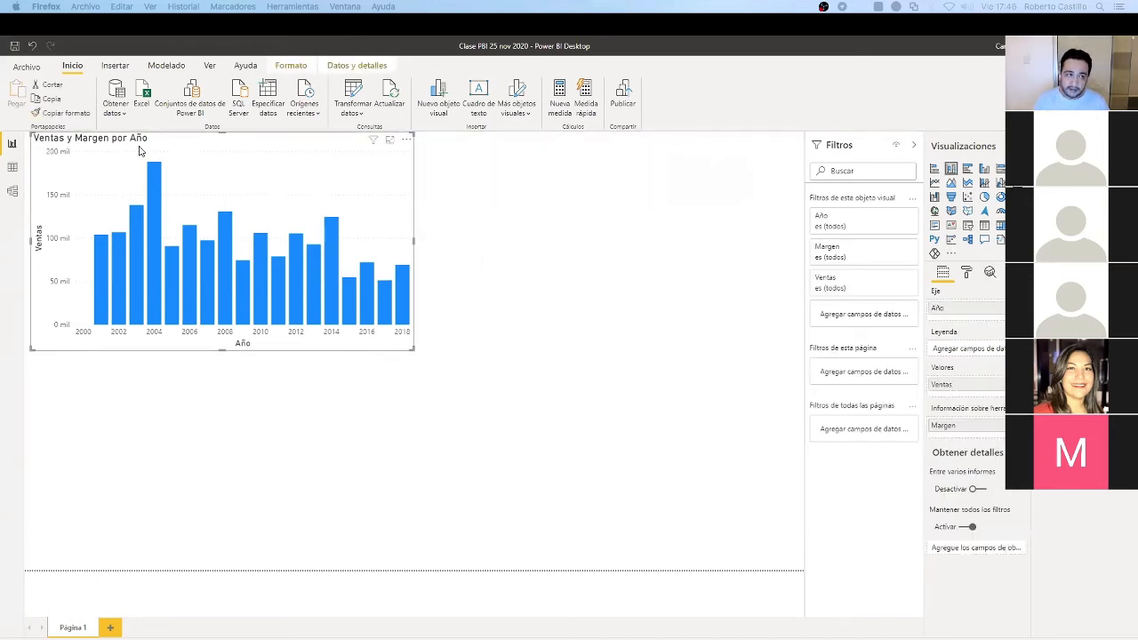
left_click(55, 100)
left_click(17, 102)
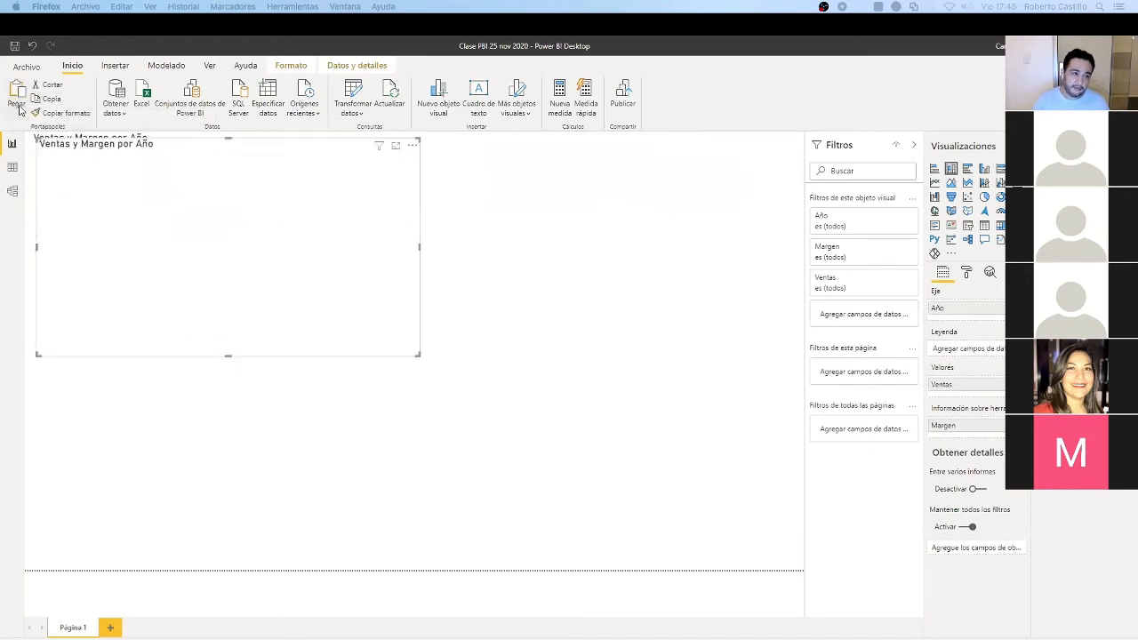
left_click_drag(669, 119, 768, 99)
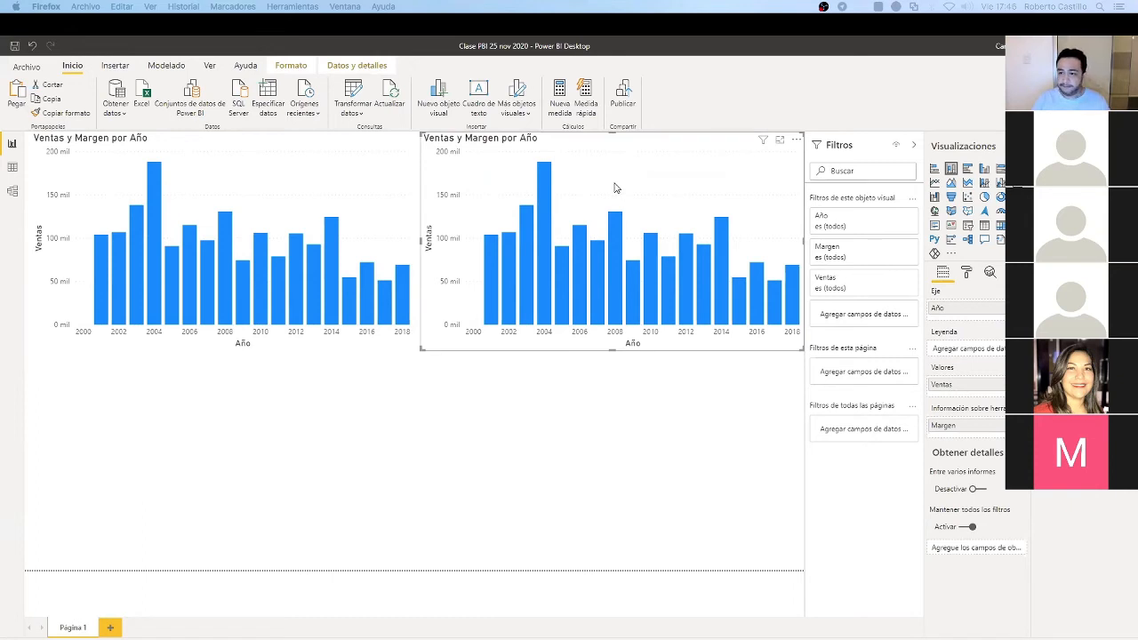
left_click(990, 274)
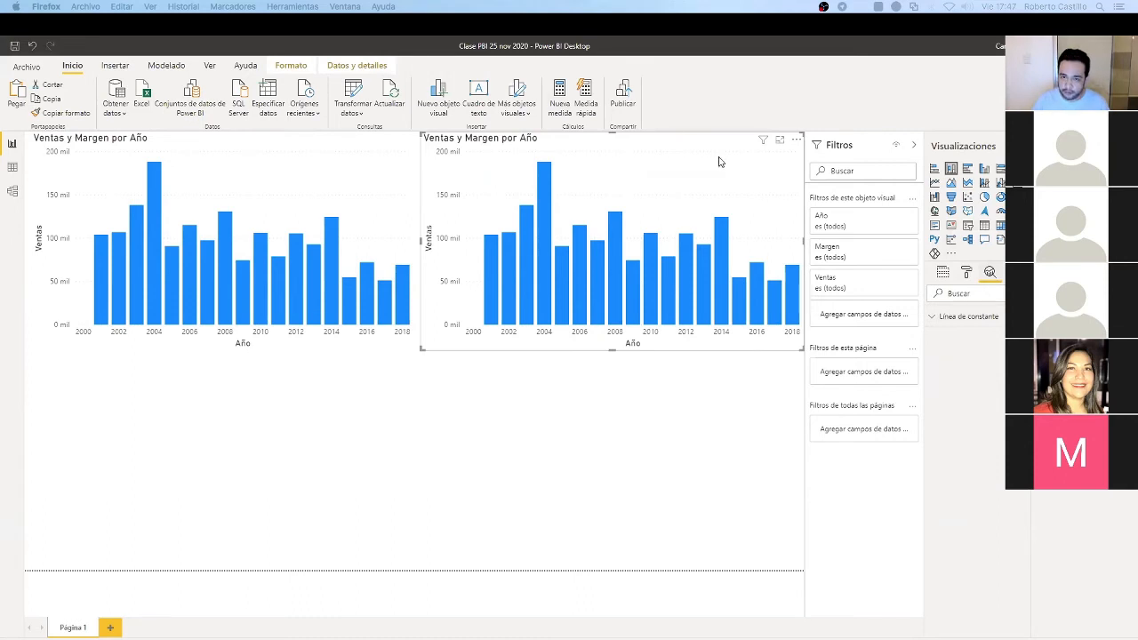
key("Delete")
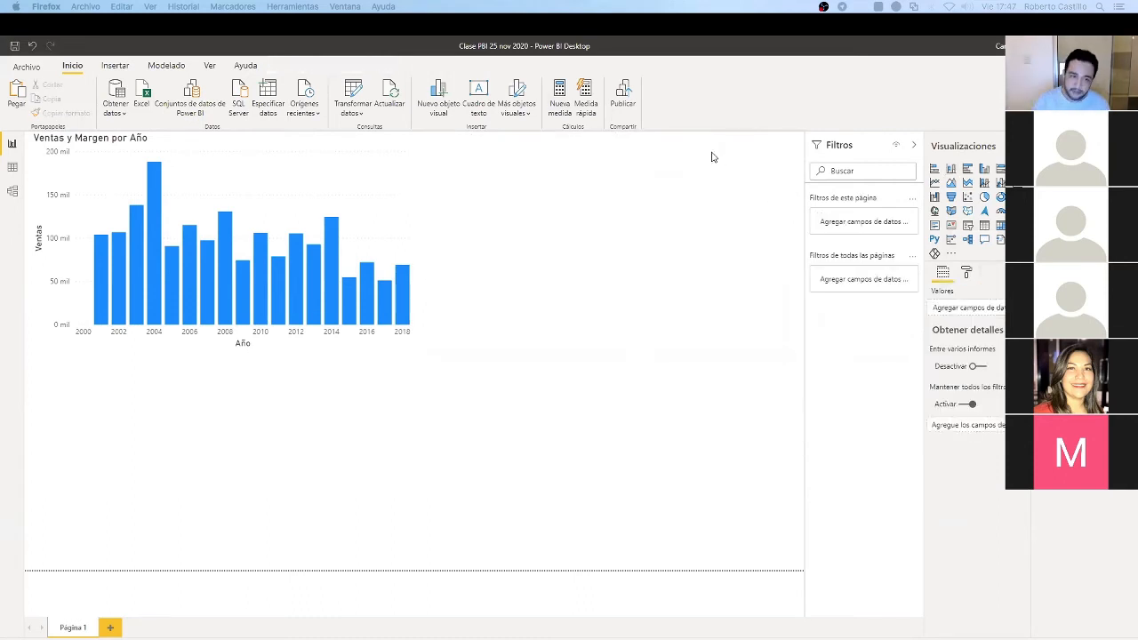
Paste another copy of the Ventas y Margen por Año chart onto the page and delete it again
left_click(250, 176)
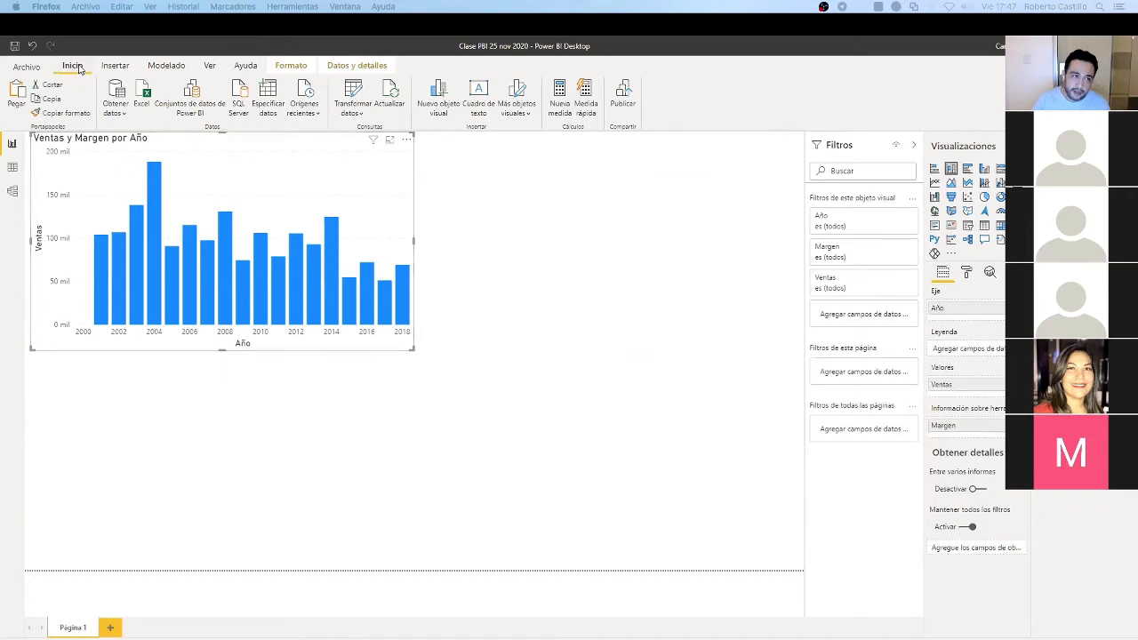
left_click(51, 100)
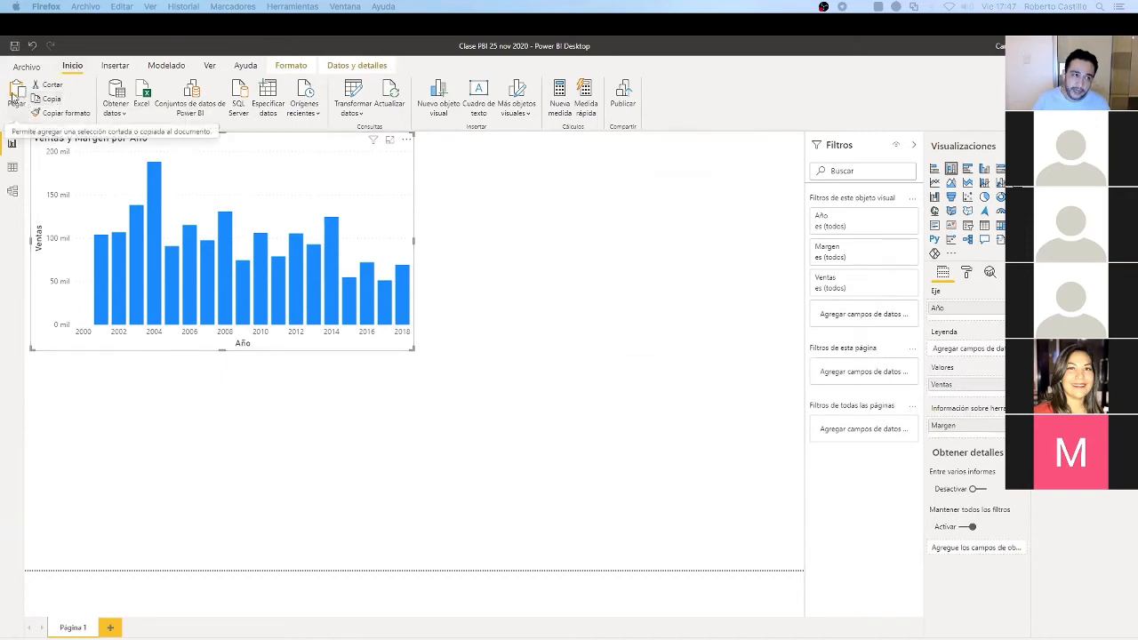
key("ctrl+v")
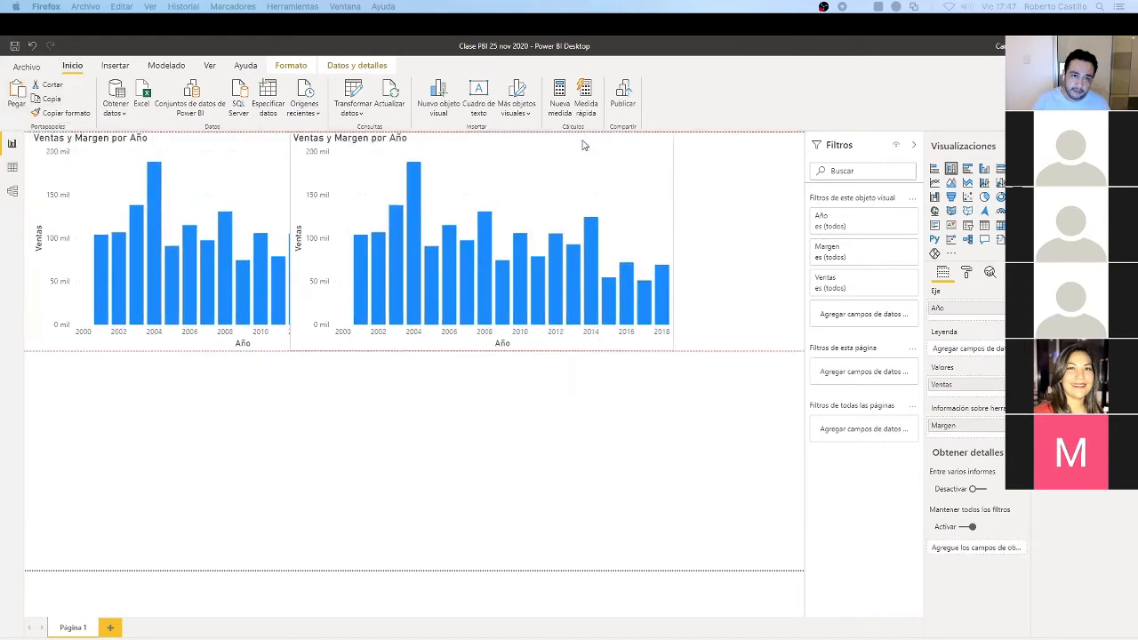
key("Delete")
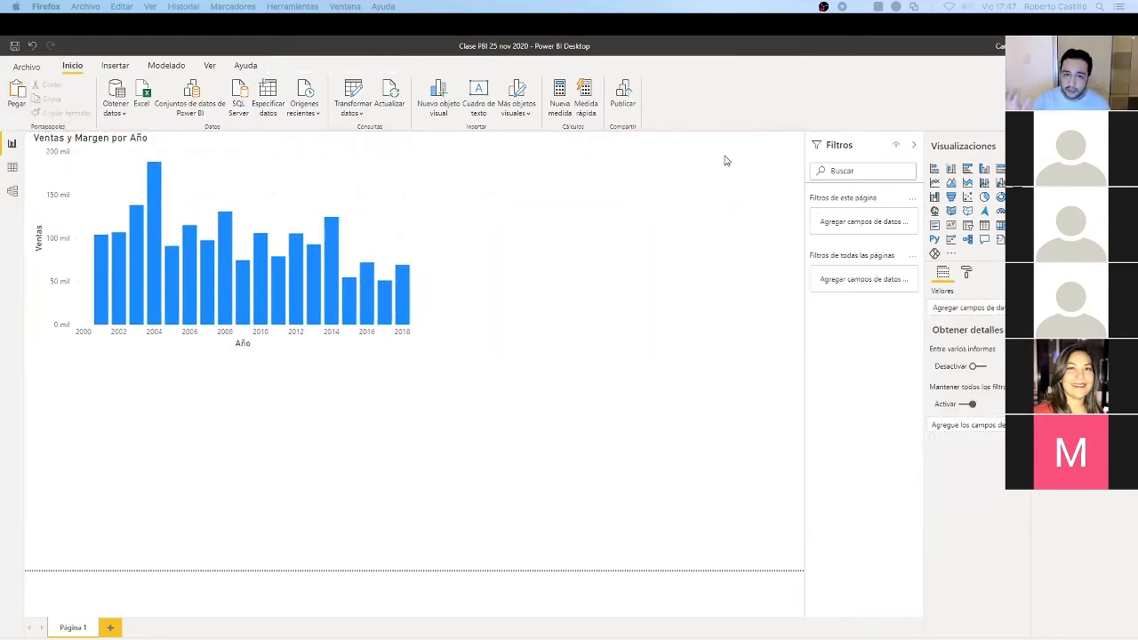
Duplicate the Ventas y Margen por Año chart and place the copy directly beside the original, aligned with its upper edge
left_click(278, 152)
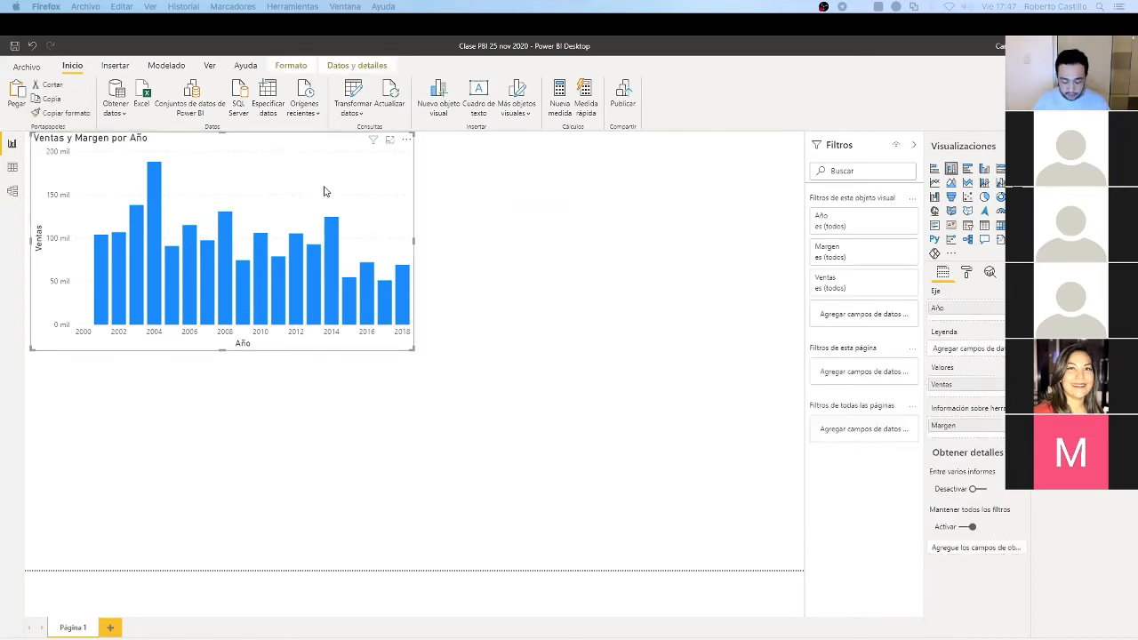
key("ctrl+c")
key("ctrl+v")
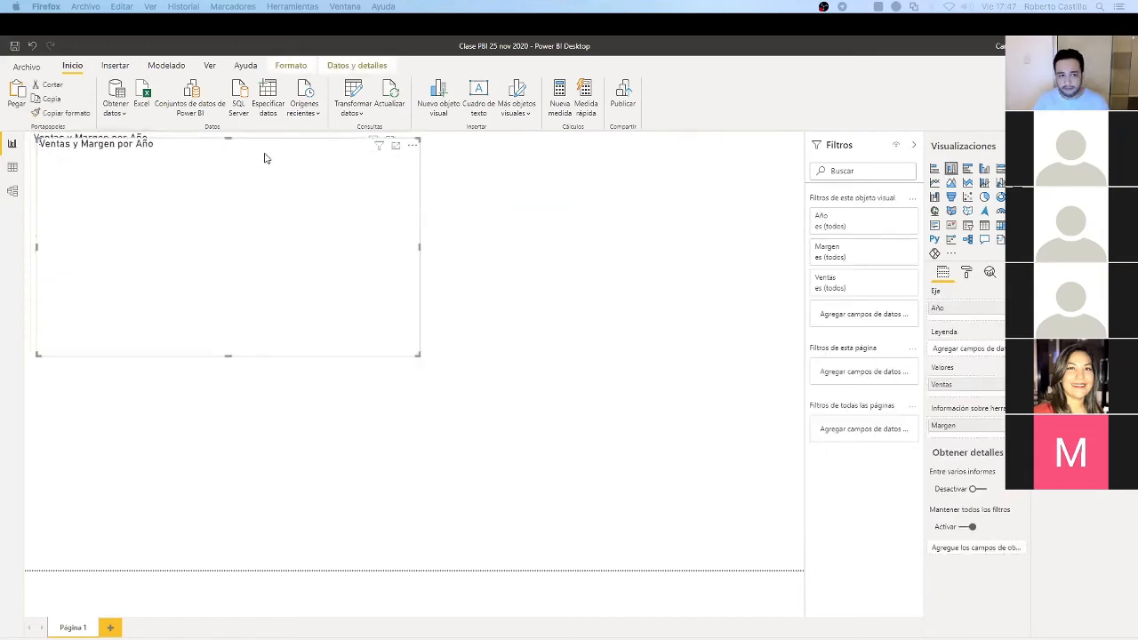
left_click_drag(265, 158, 648, 153)
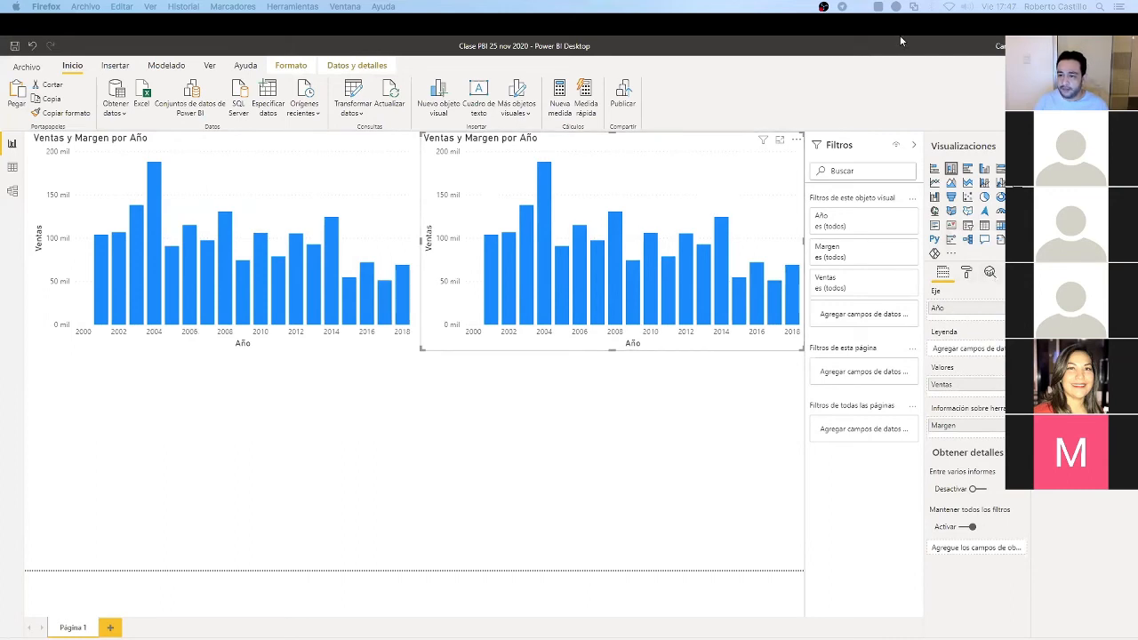
Add a constant line (Línea de constante) to the duplicated chart through its analytics options
left_click(991, 274)
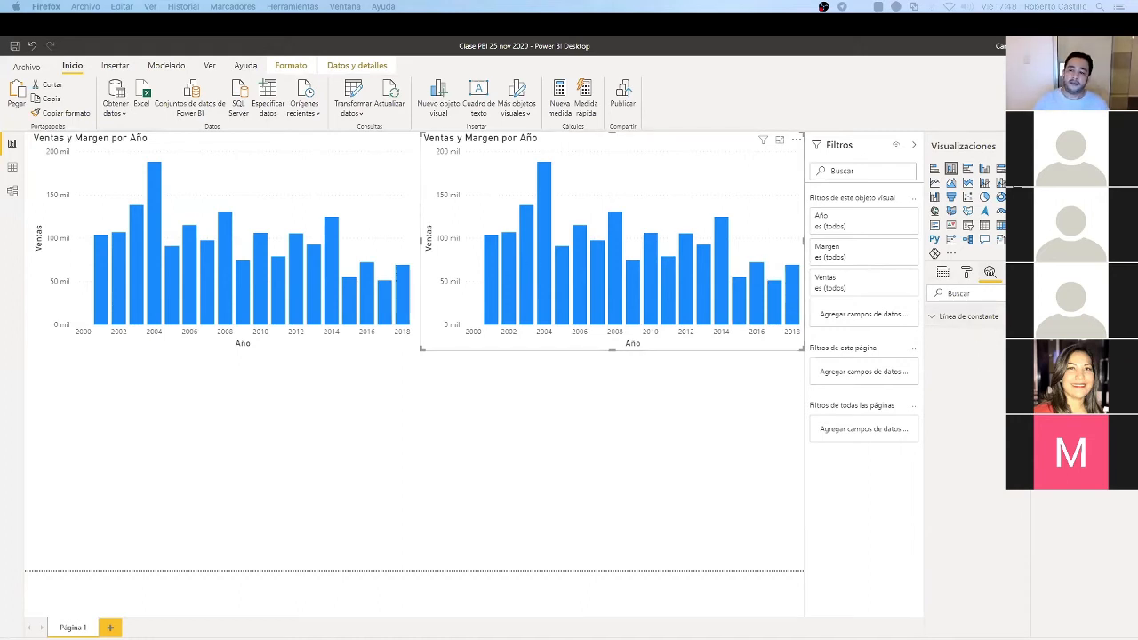
left_click(931, 318)
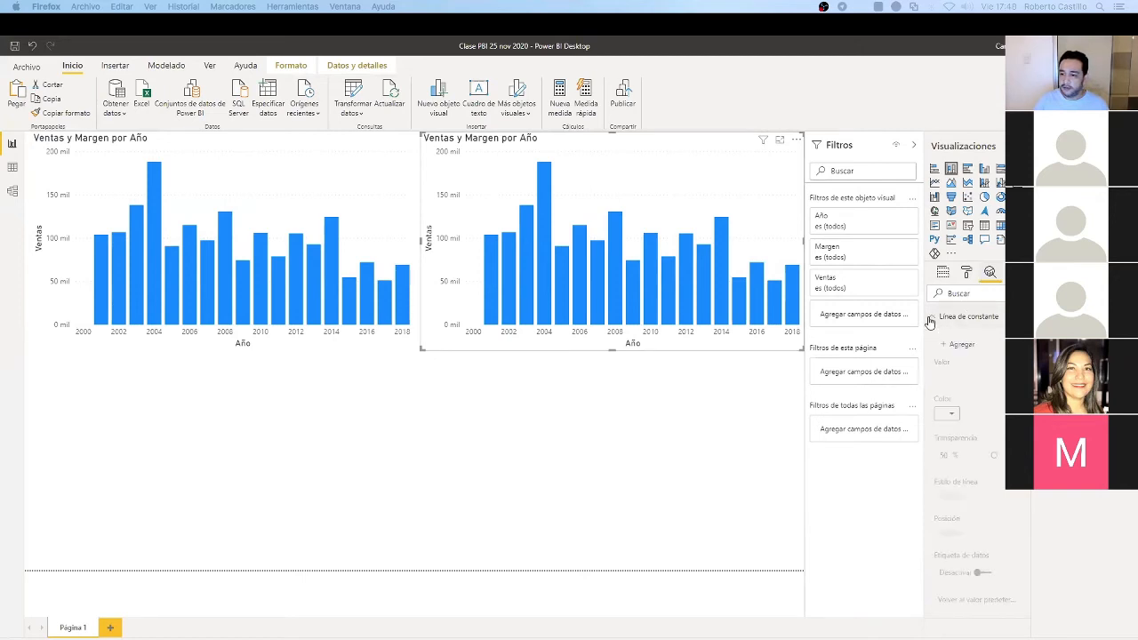
left_click(967, 348)
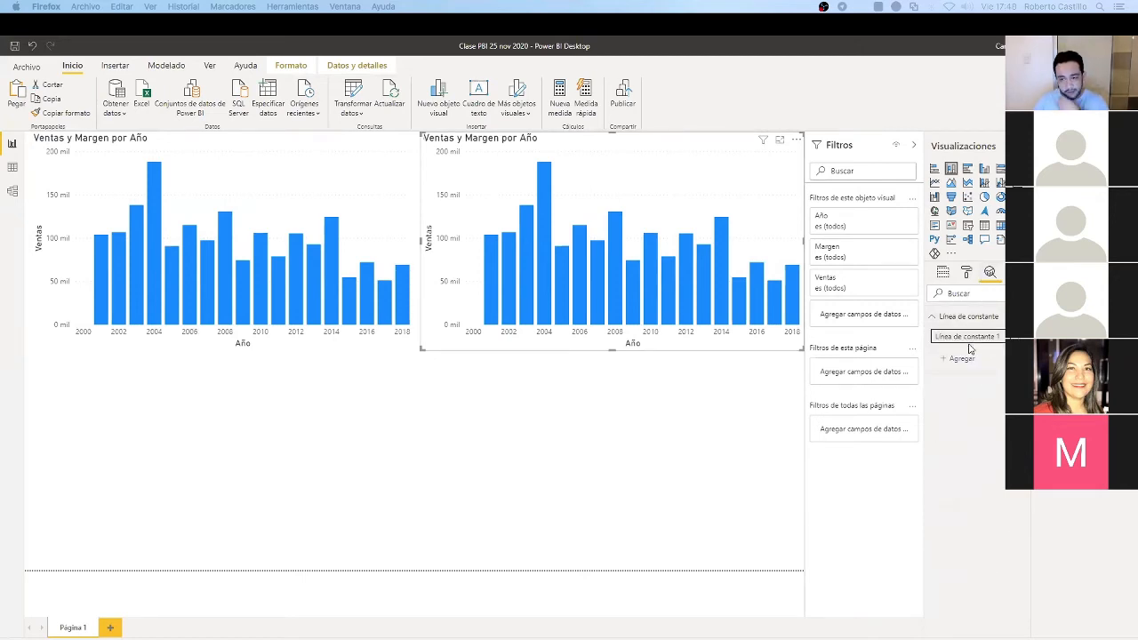
Set the value of the duplicated chart's constant line to 100000
left_click(947, 391)
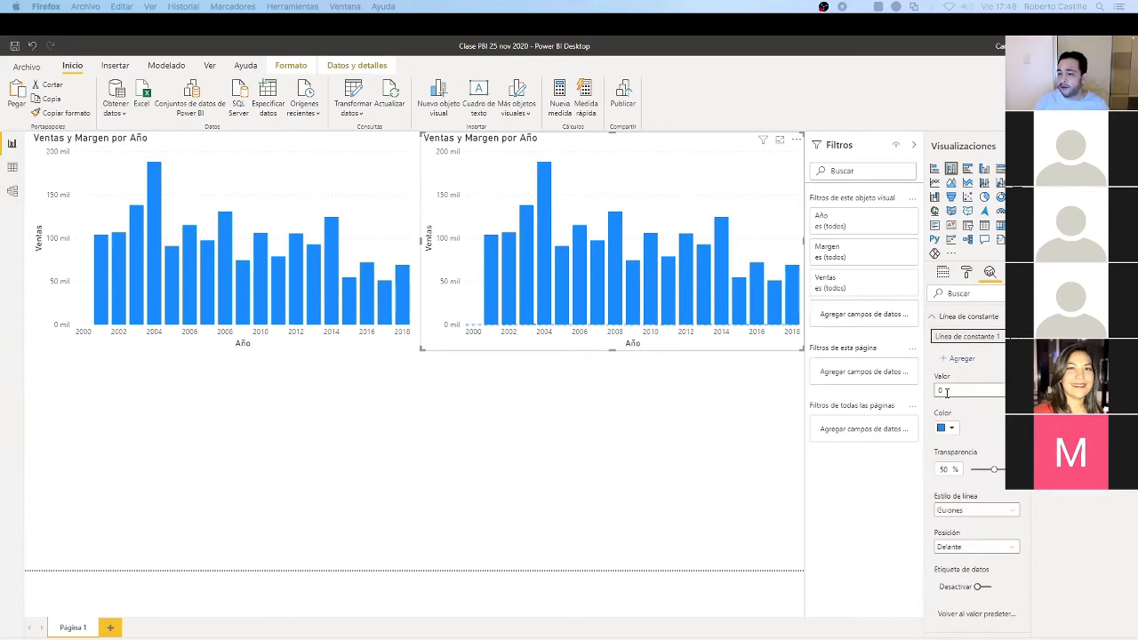
double_click(951, 391)
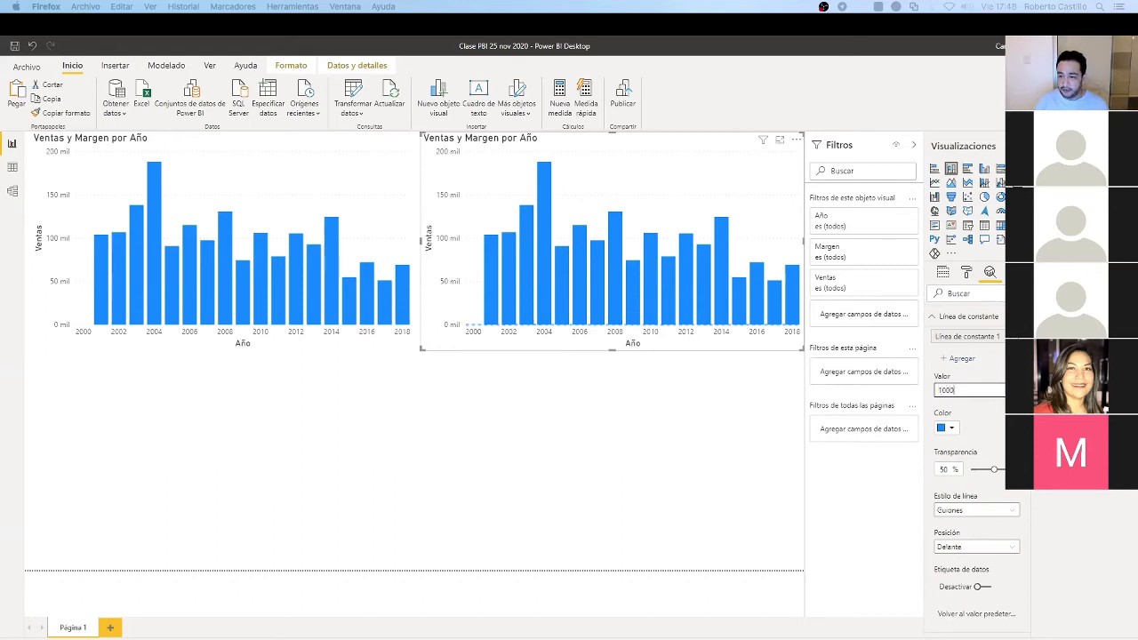
type("1000000")
key("Return")
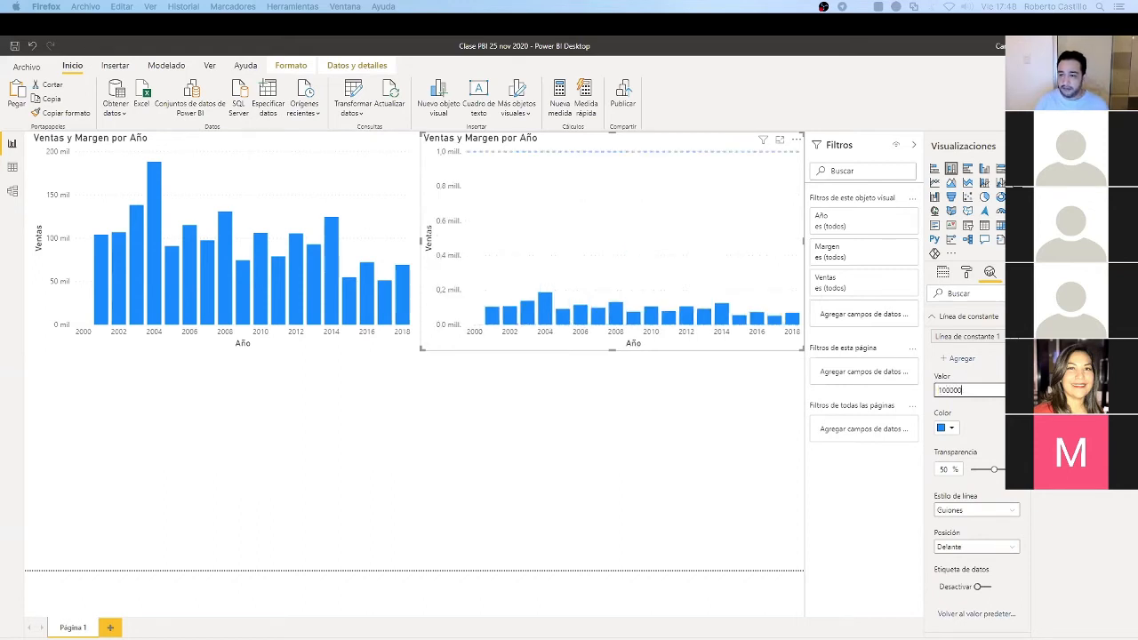
key("Return")
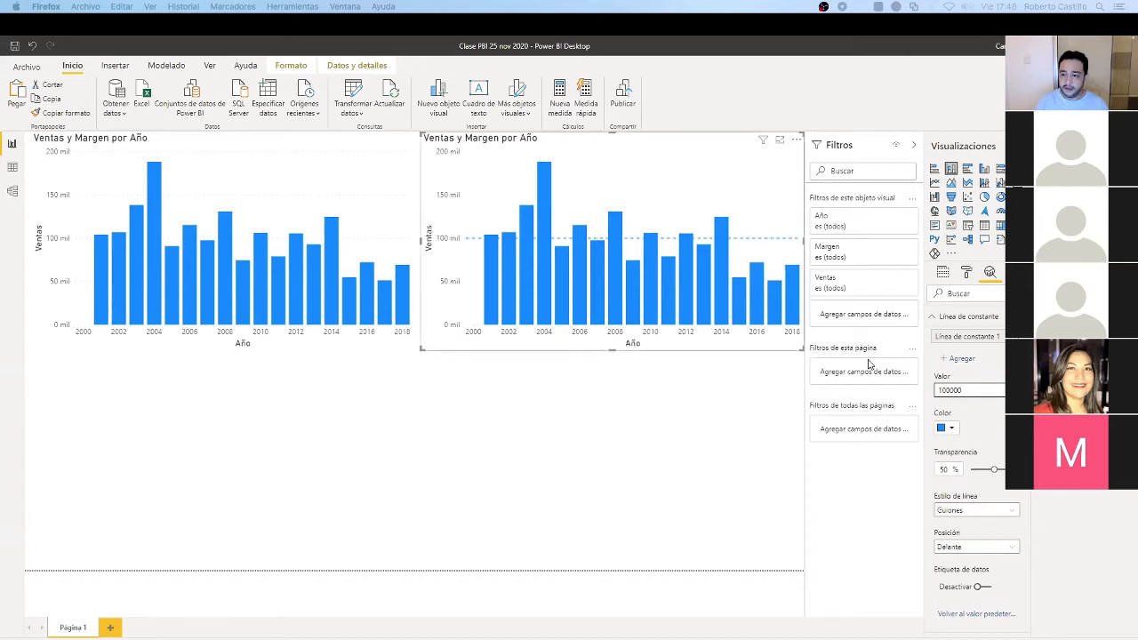
left_click(1025, 374)
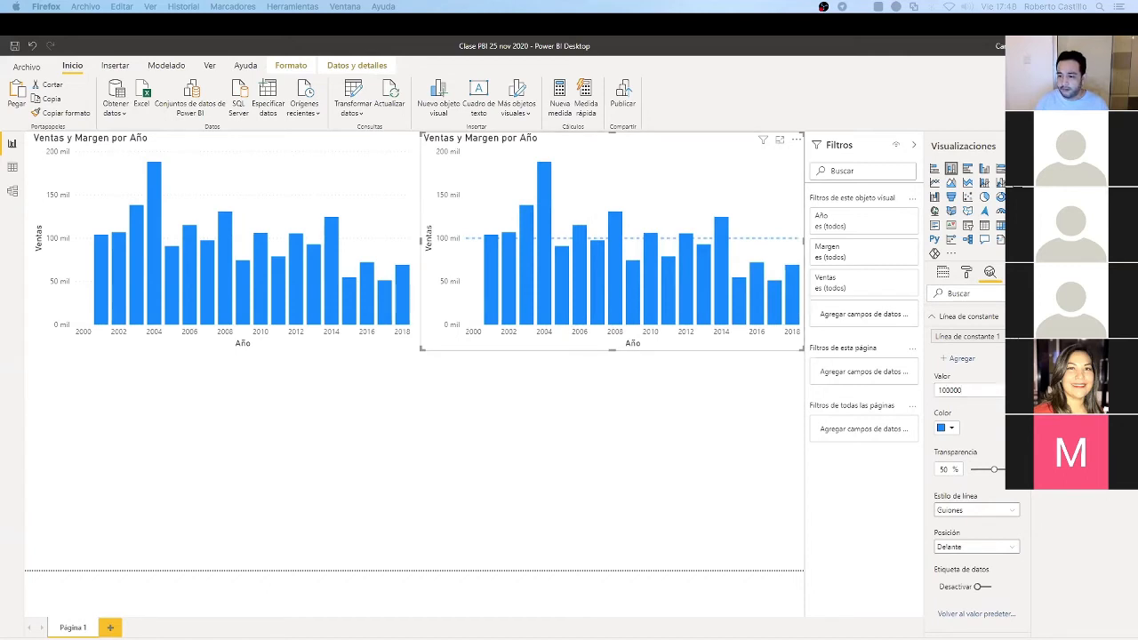
Format the 100000 constant line in red with 0% transparency and the dotted line style (Puntos)
left_click(953, 430)
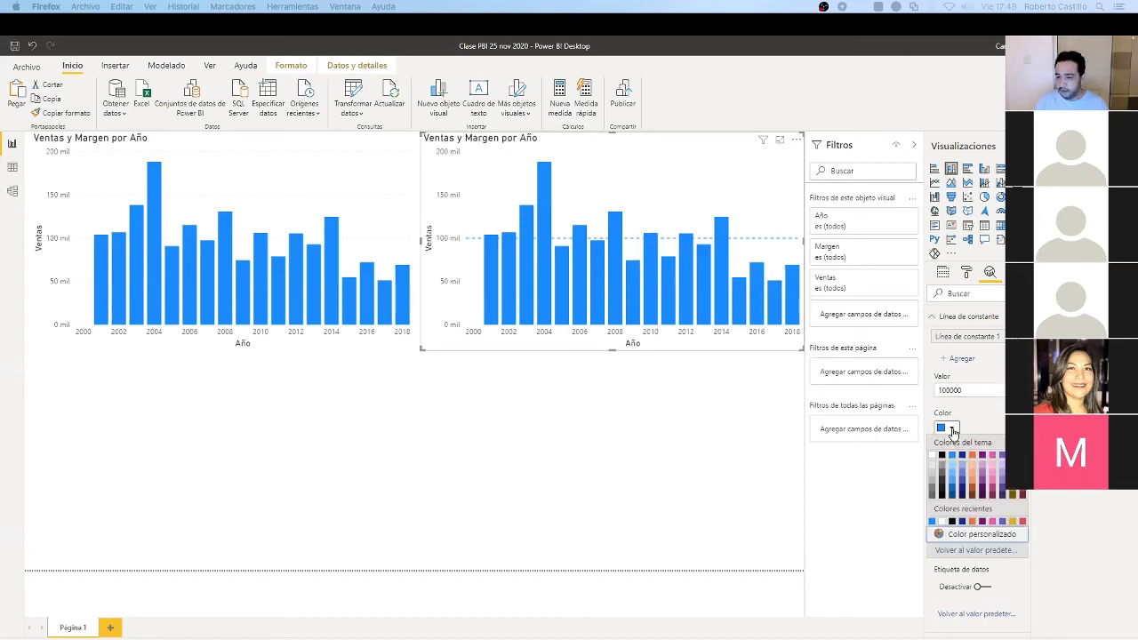
left_click(1022, 521)
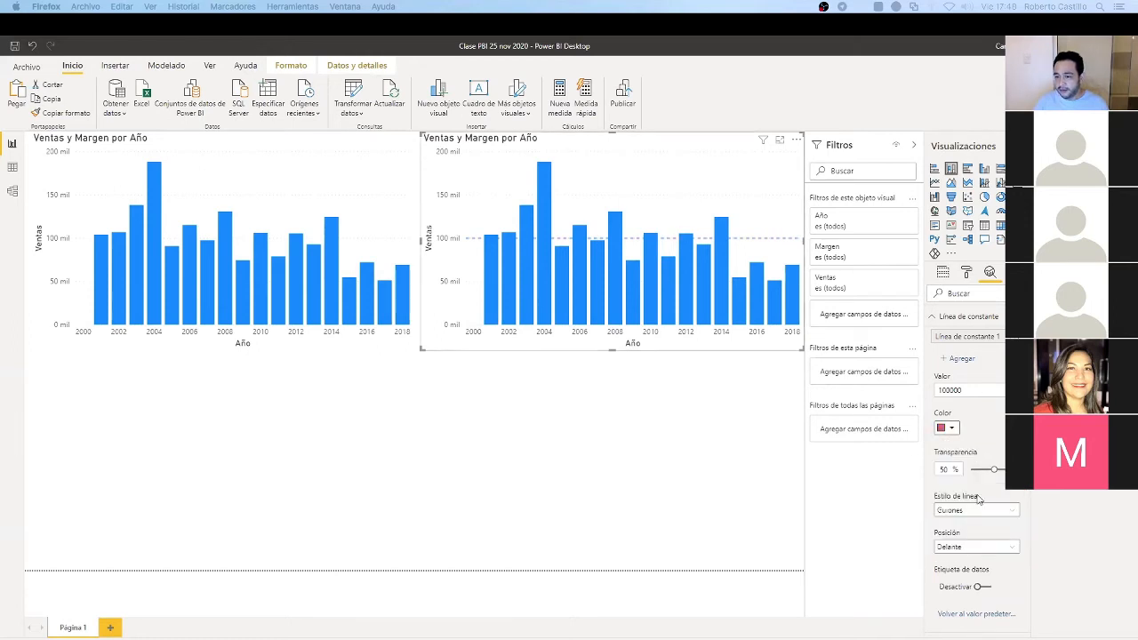
left_click_drag(993, 469, 965, 472)
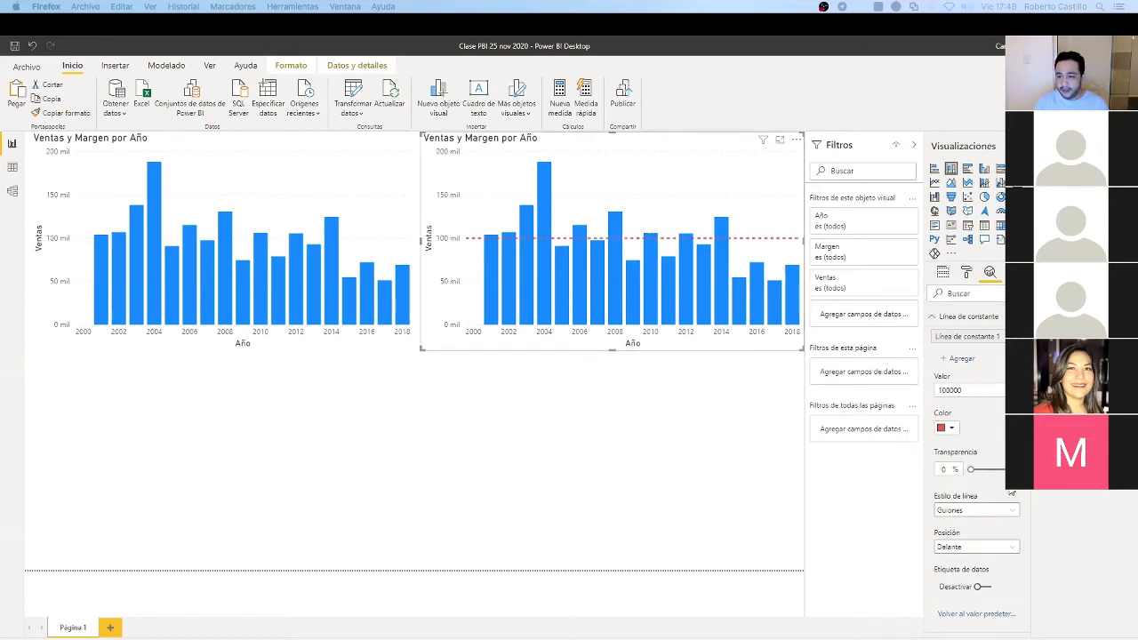
left_click(980, 513)
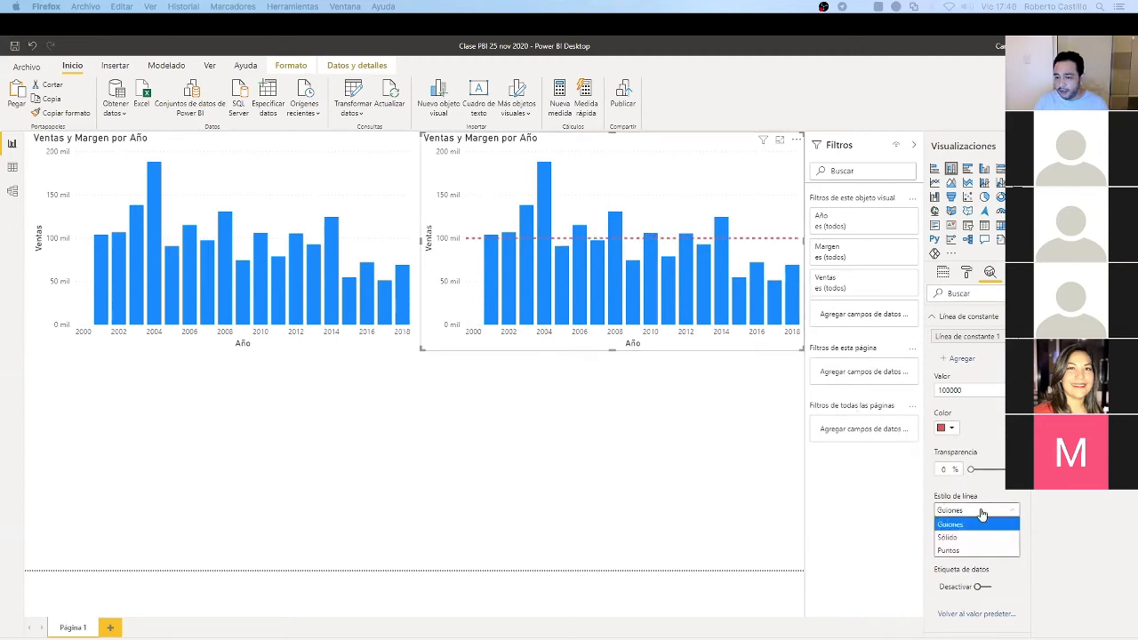
left_click(952, 550)
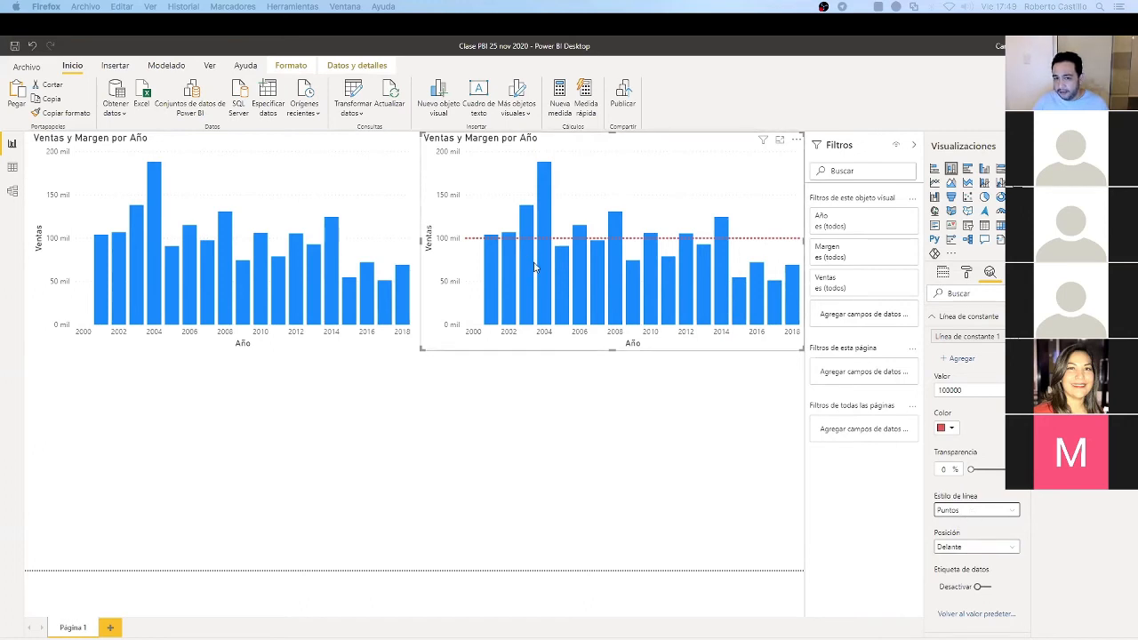
Try the Detrás position and the data label on the constant line, restoring the Delante position and turning the label off again
left_click(976, 548)
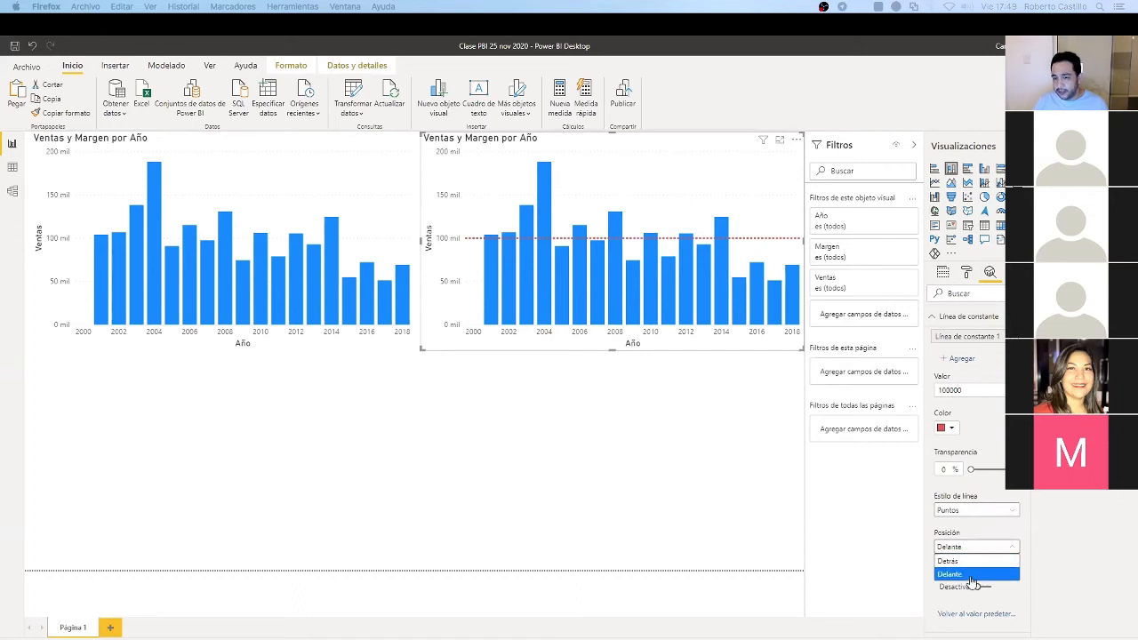
left_click(967, 561)
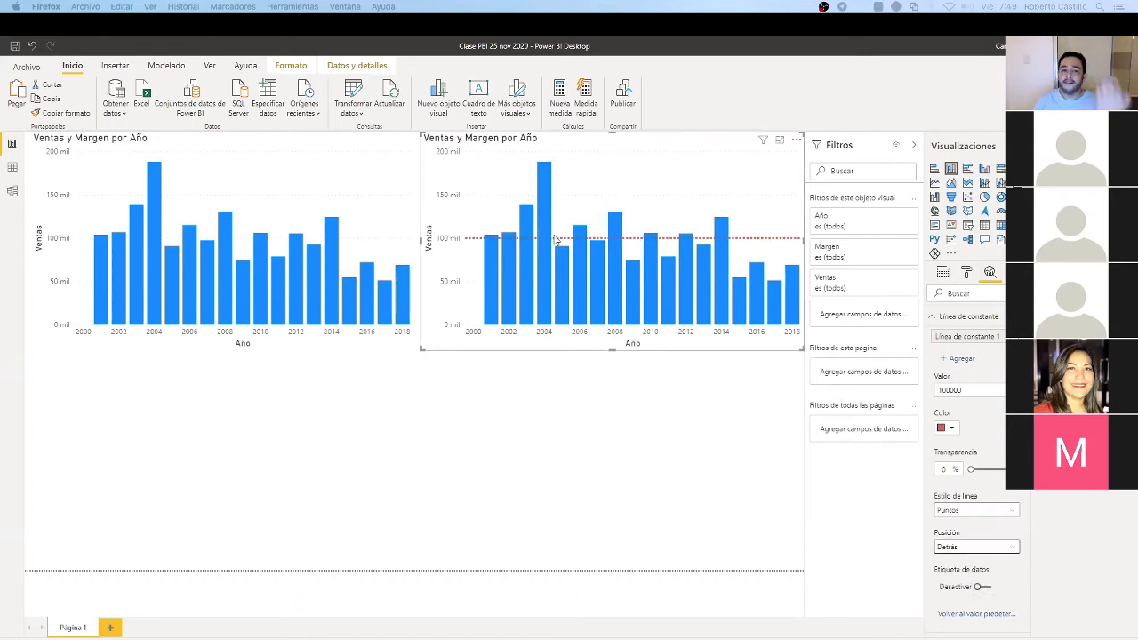
left_click(967, 547)
left_click(982, 575)
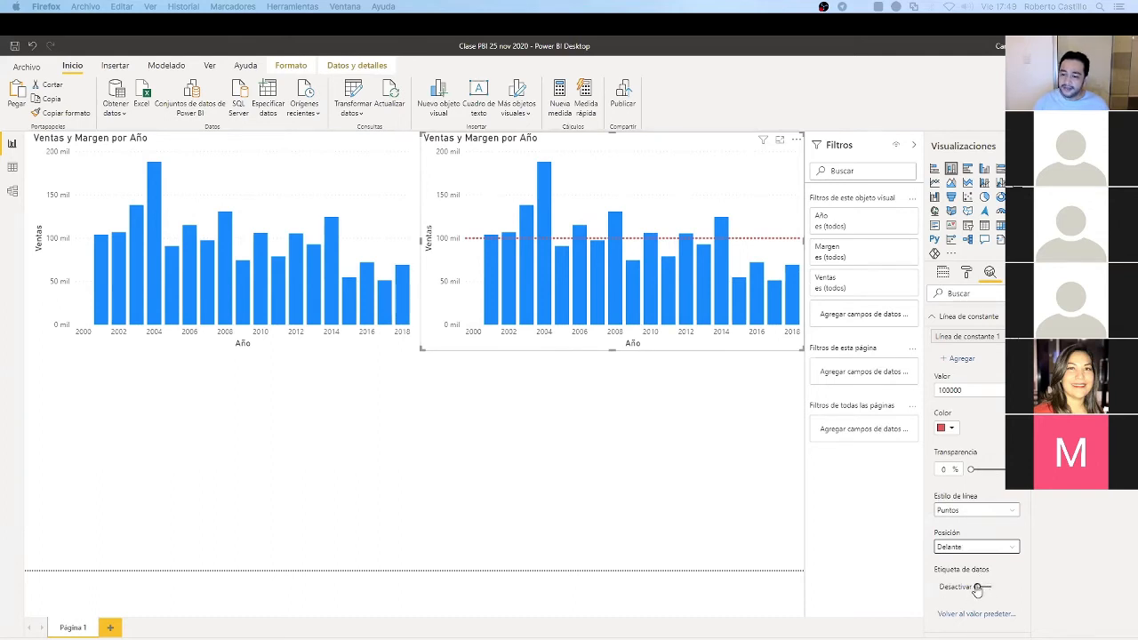
left_click(978, 587)
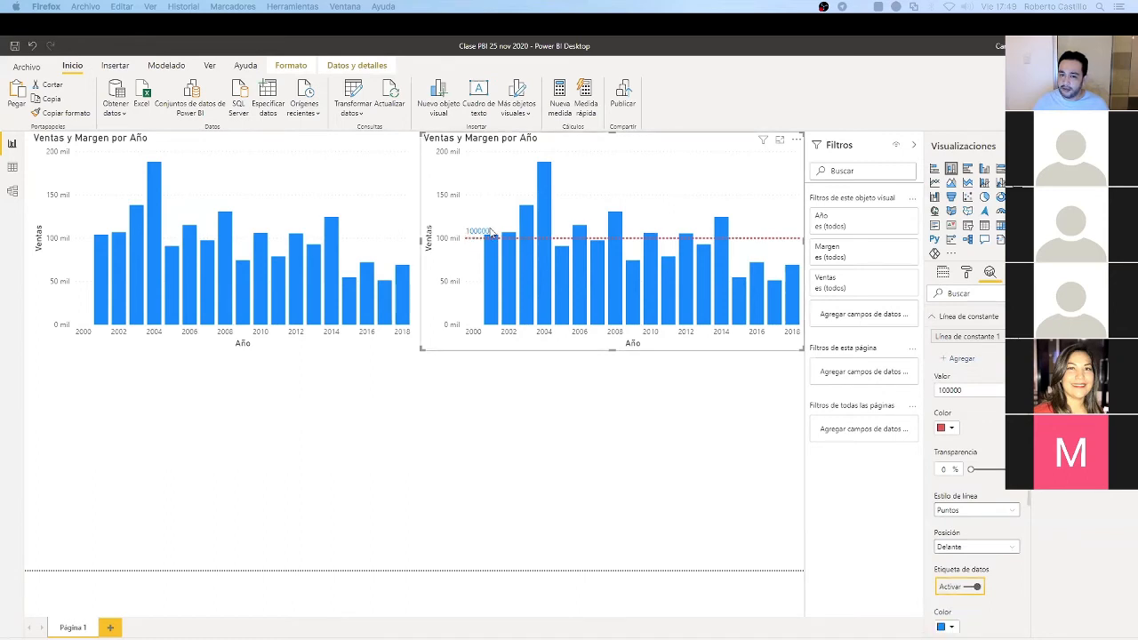
left_click(972, 588)
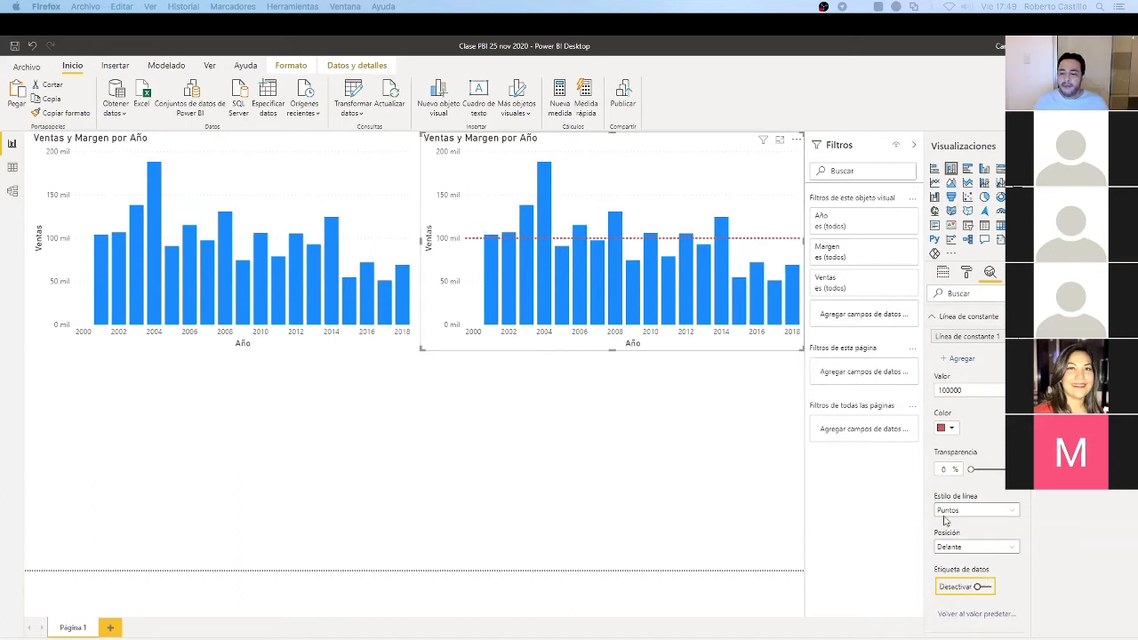
left_click(932, 317)
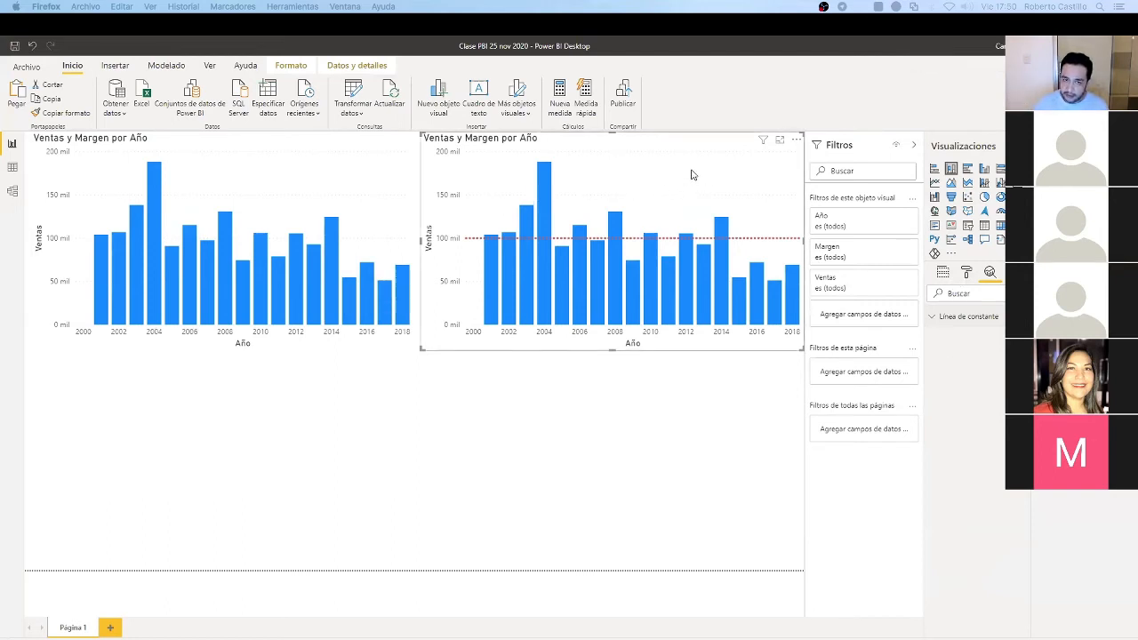
Replace the duplicated chart with a fresh copy of Ventas y Margen por Año, aligned directly beside the original
key("Delete")
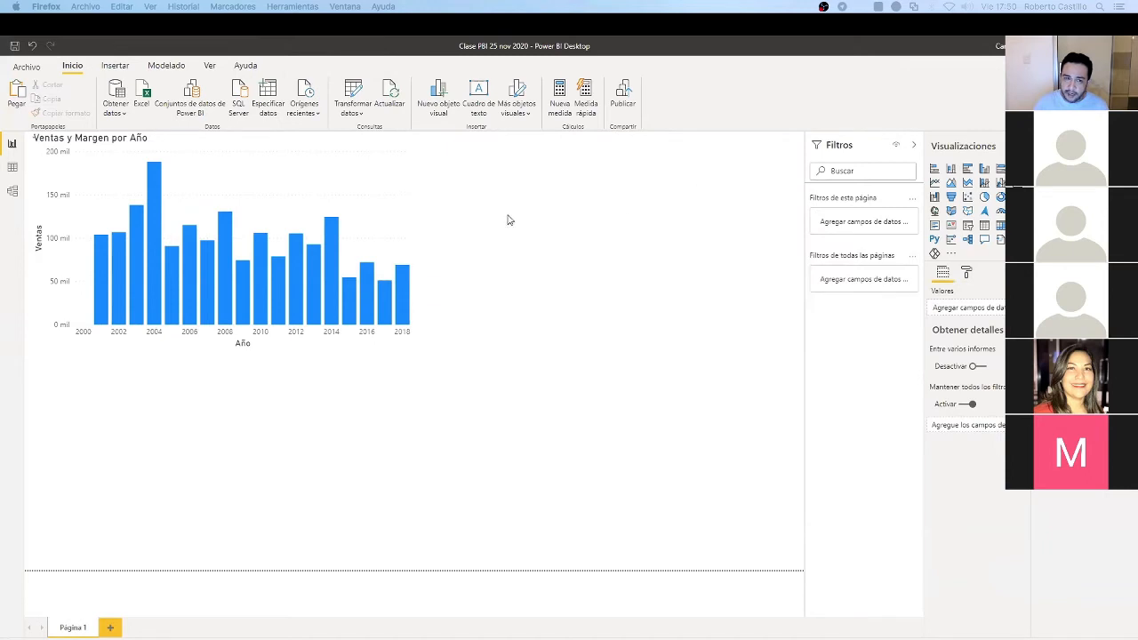
left_click(368, 165)
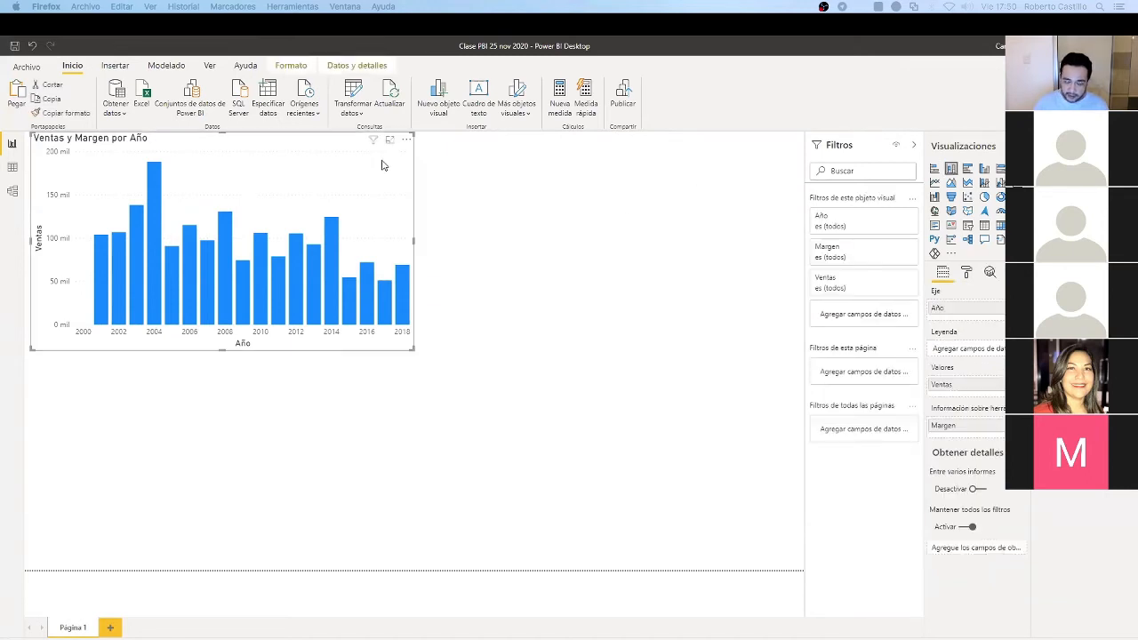
key("ctrl+v")
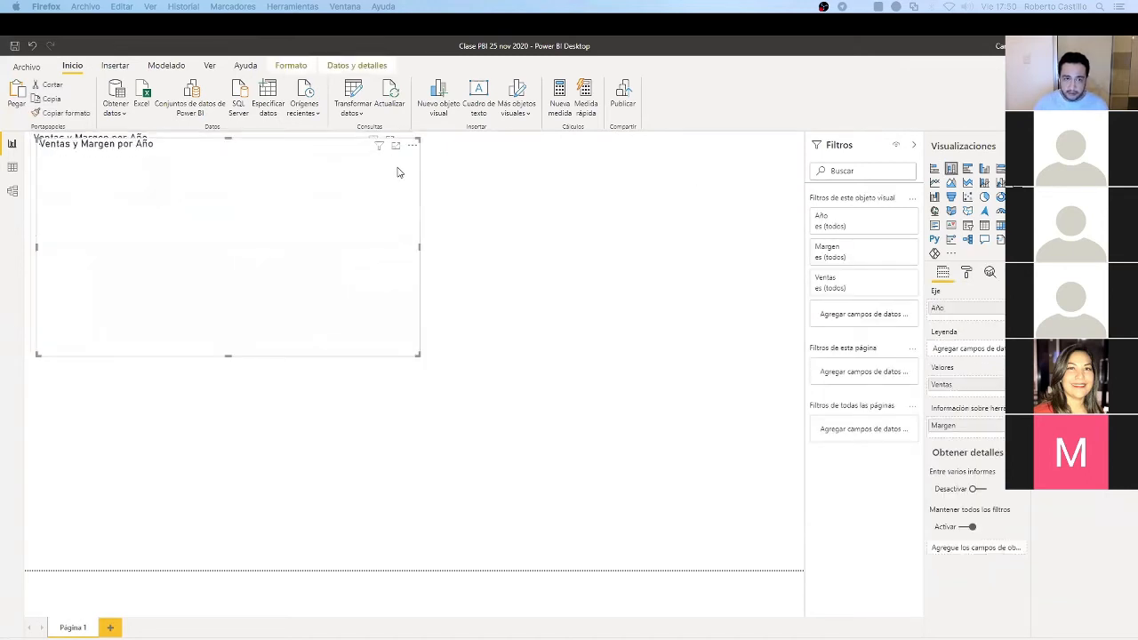
left_click(787, 133)
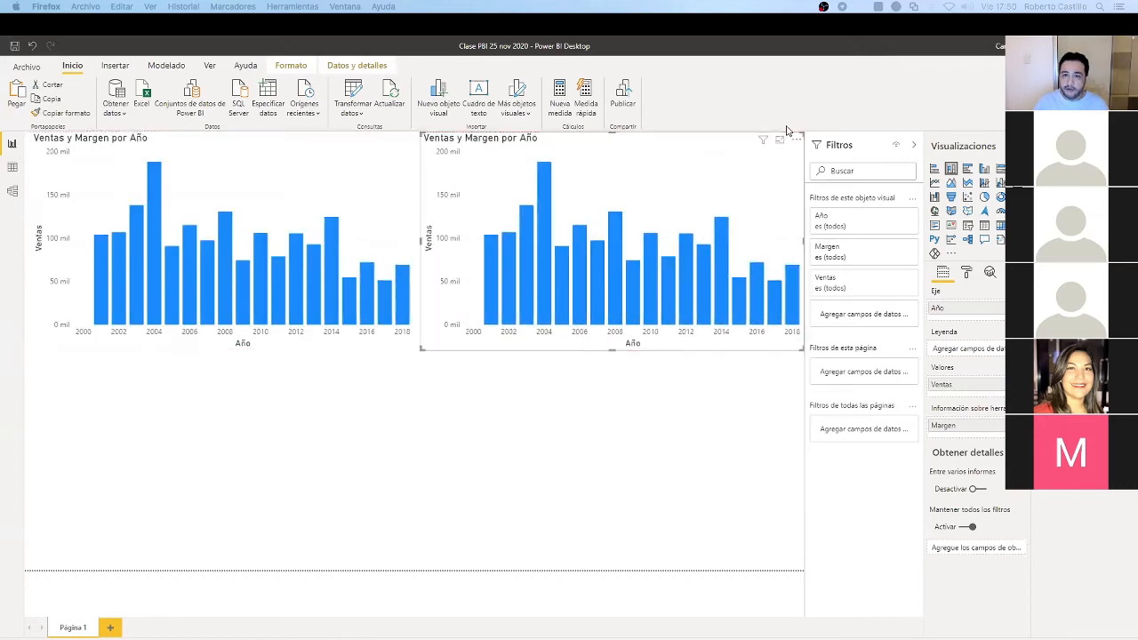
Add a constant line (Línea de constante) with the value 100000 to the new chart copy
left_click(992, 275)
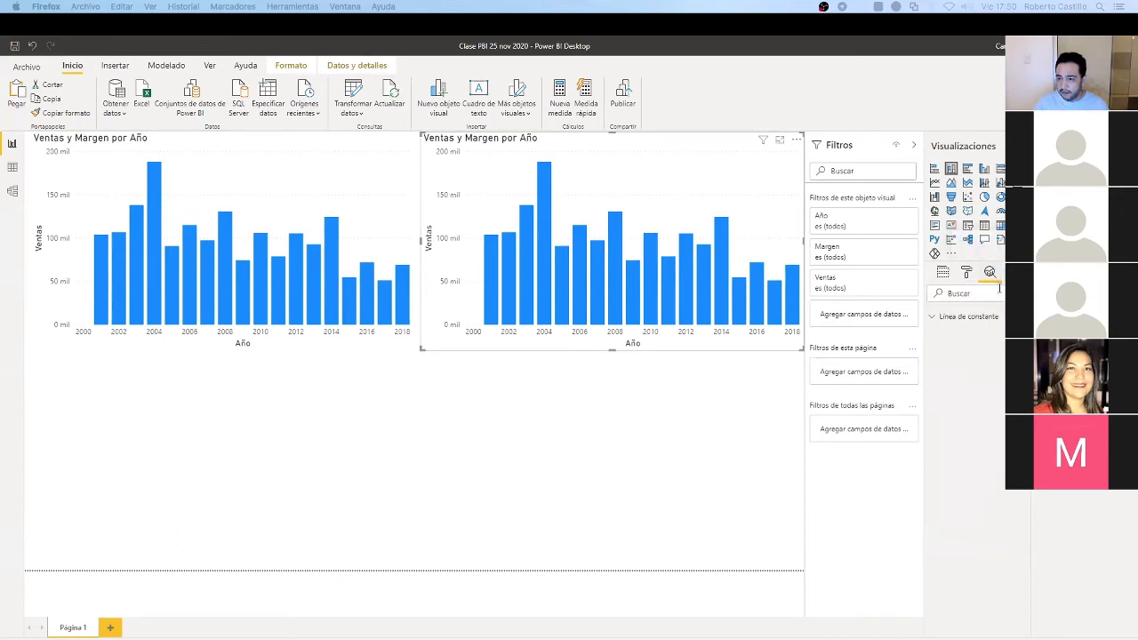
left_click(937, 322)
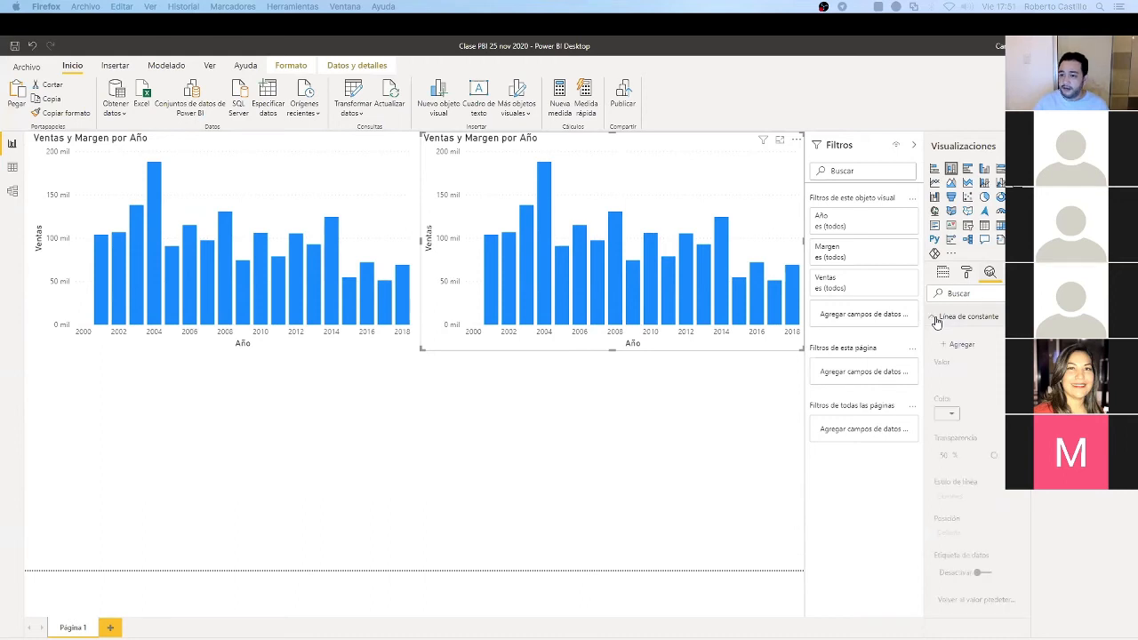
left_click(936, 322)
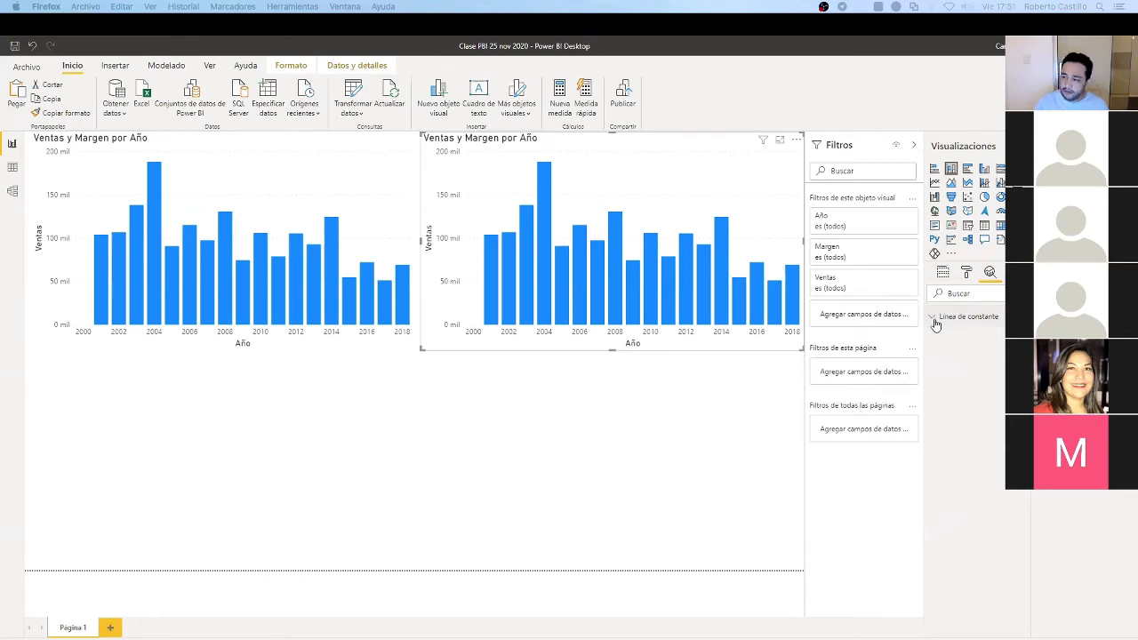
left_click(936, 319)
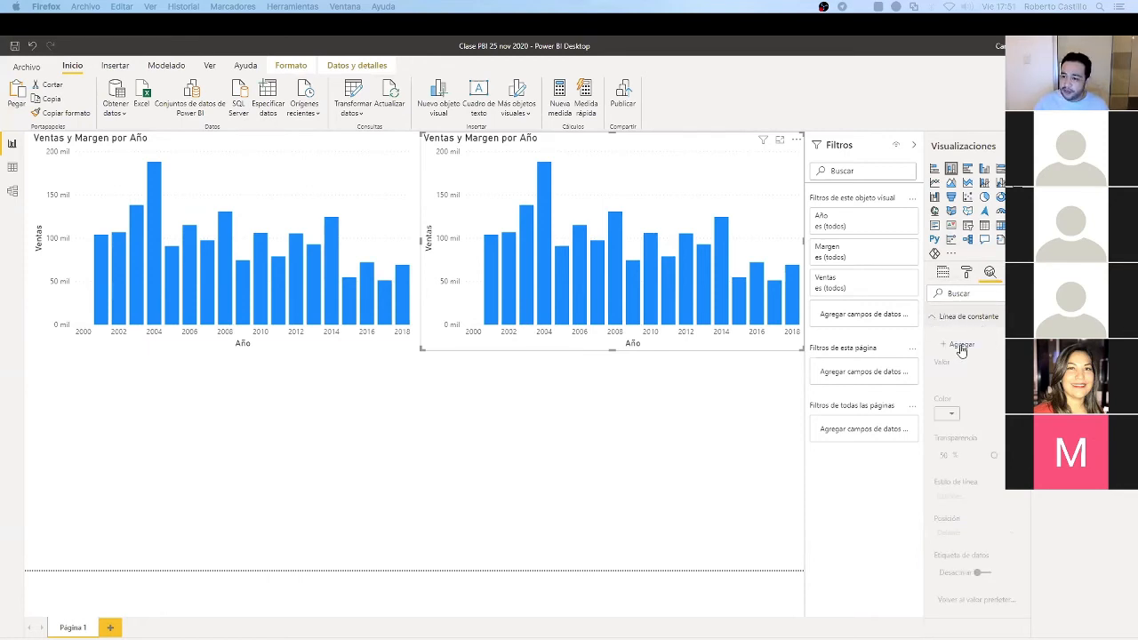
left_click(961, 348)
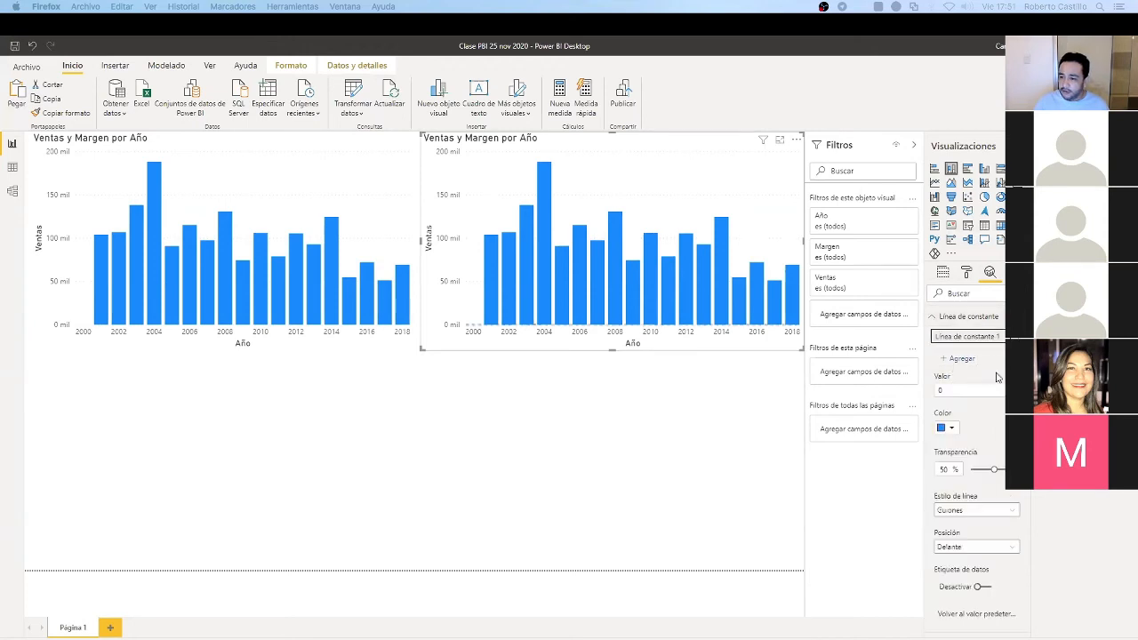
left_click(970, 389)
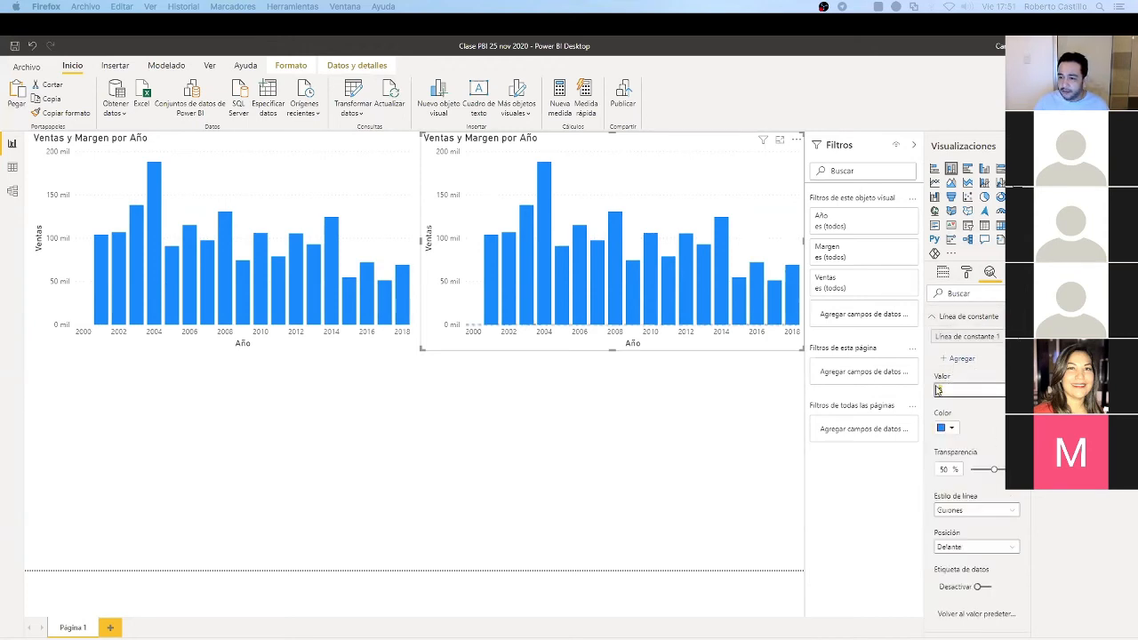
type("100000")
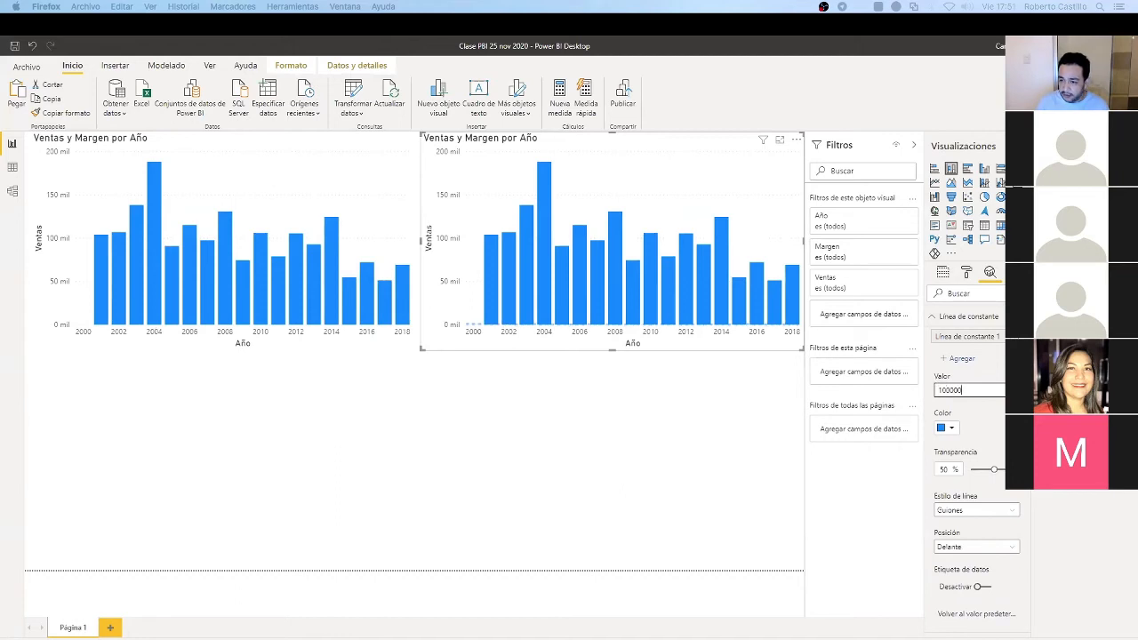
key("Return")
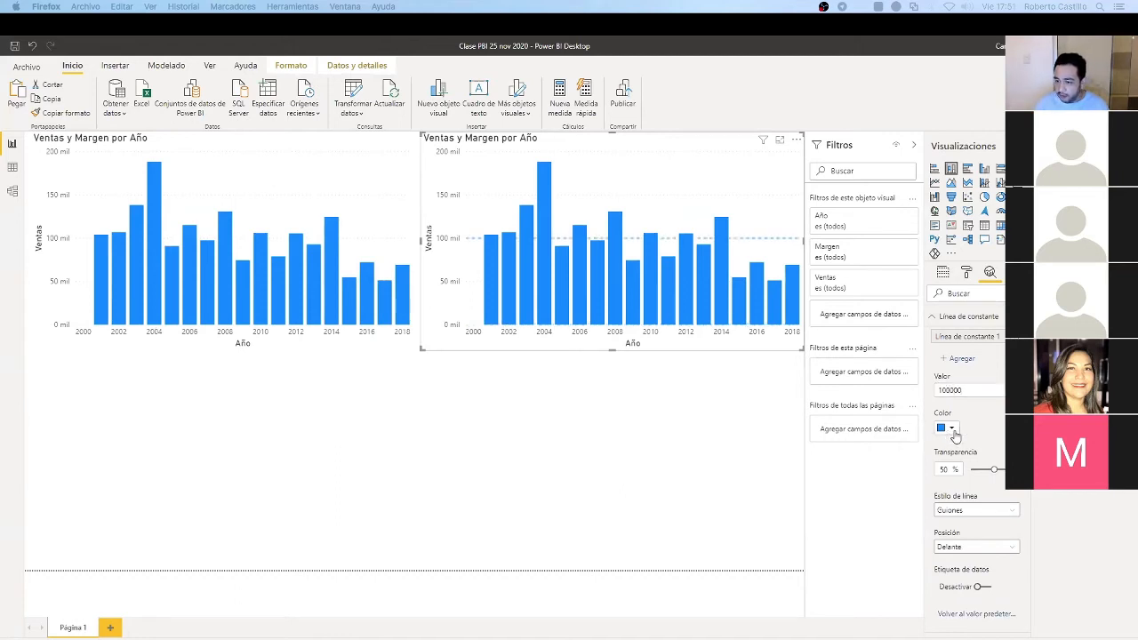
Make the new copy's constant line red and fully opaque at 0% transparency, with the Puntos line style
left_click(946, 428)
left_click(942, 521)
left_click_drag(994, 468, 970, 469)
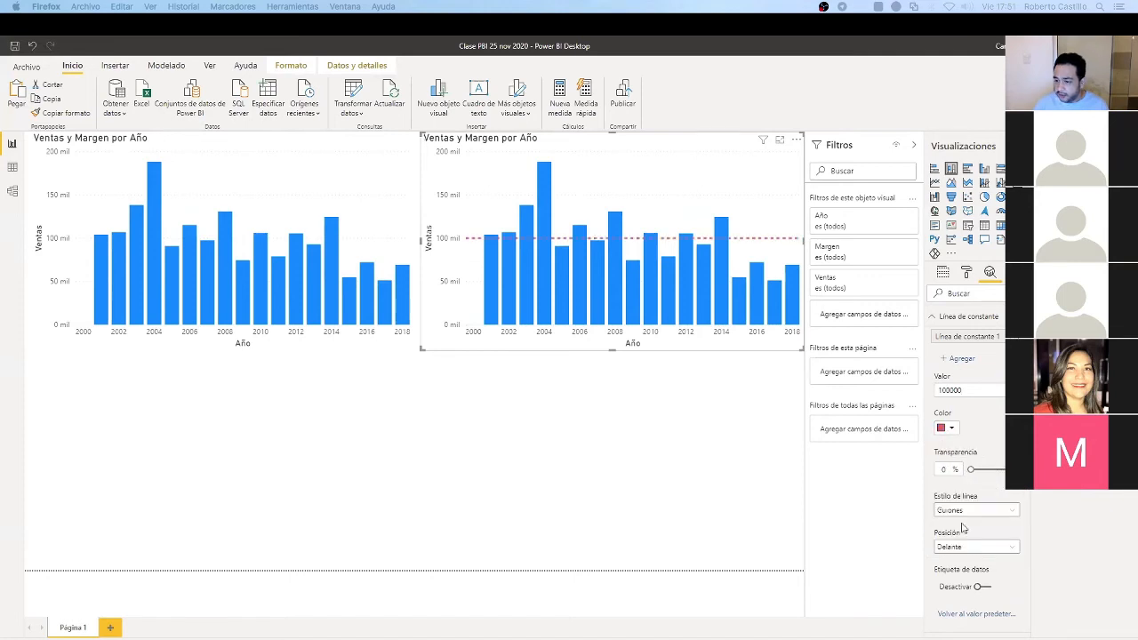
left_click(971, 510)
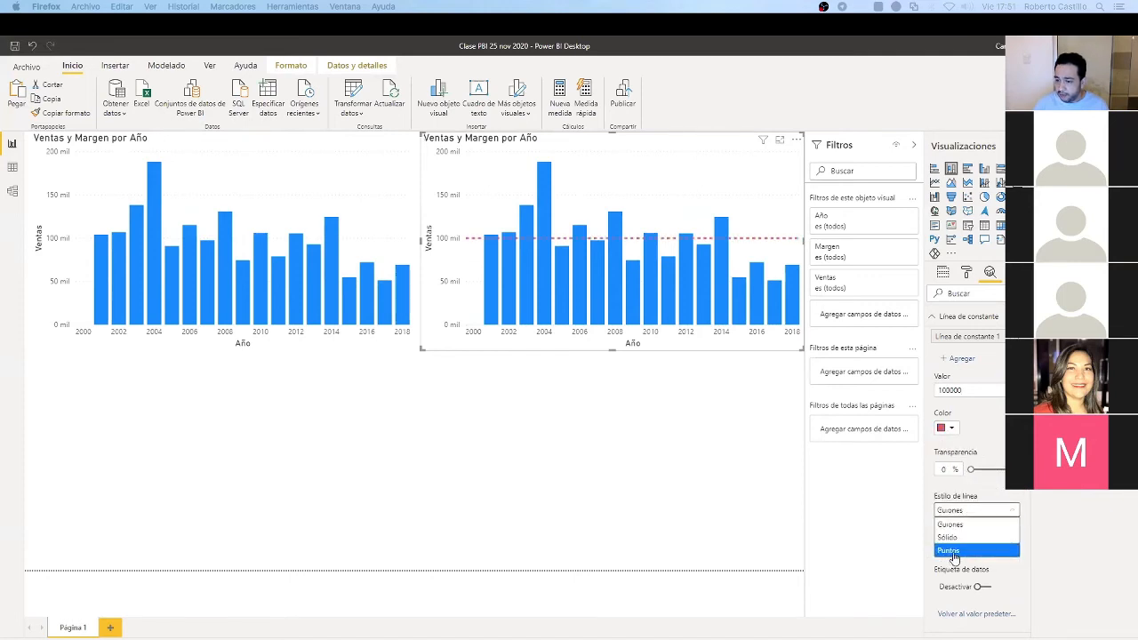
left_click(951, 551)
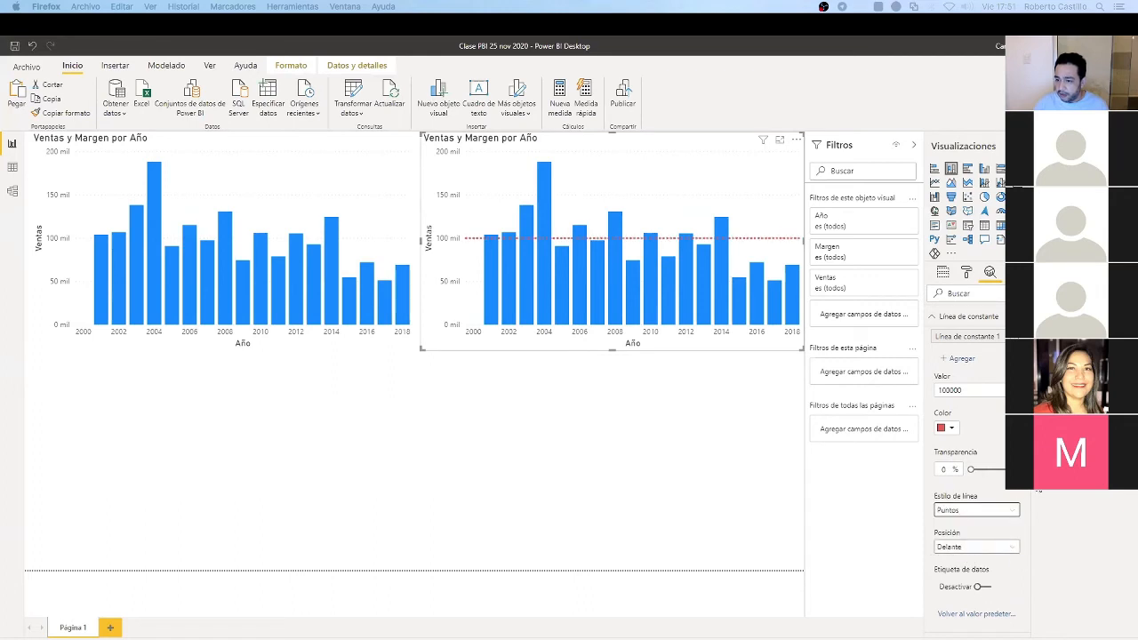
Add a second constant line (Línea de constante) with the value 50000 to the copied Ventas y Margen por Año chart
left_click(930, 322)
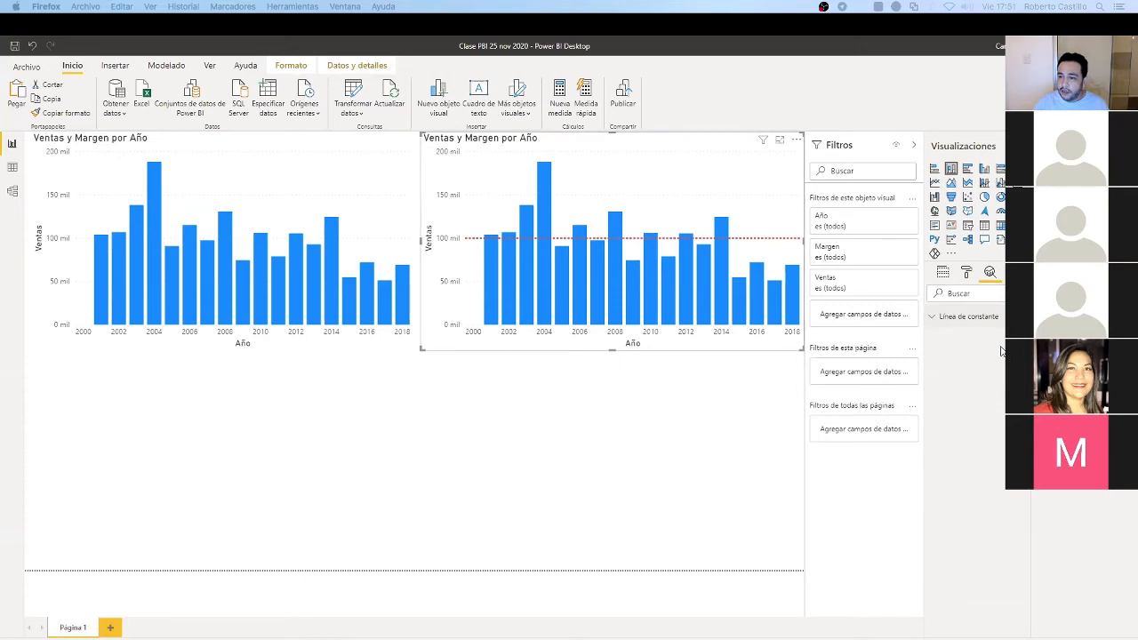
left_click(931, 322)
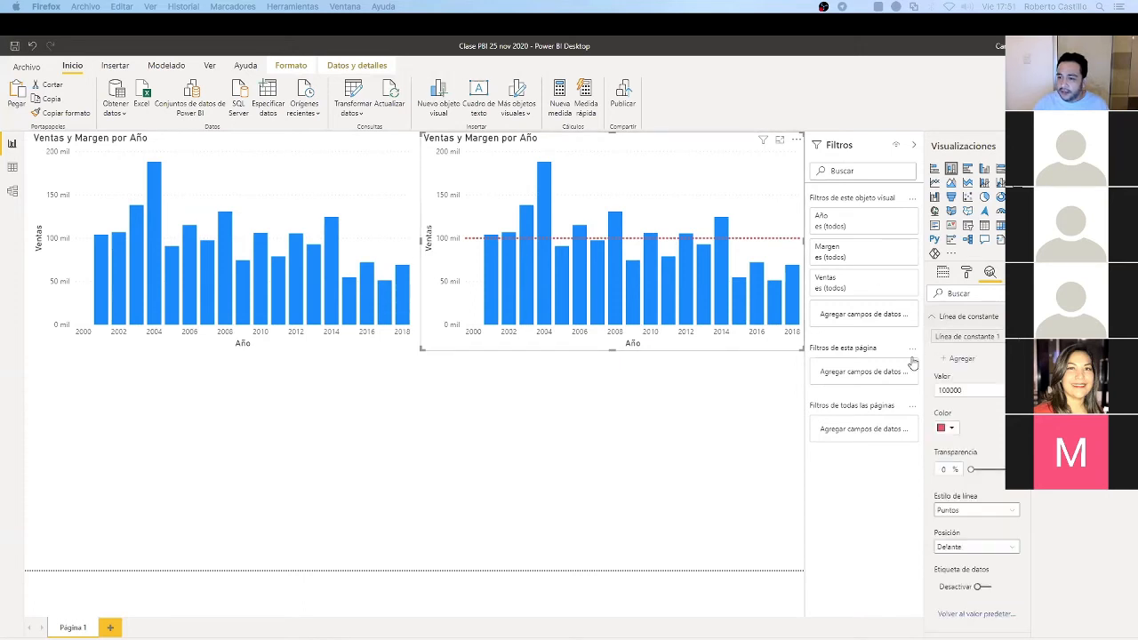
left_click(961, 357)
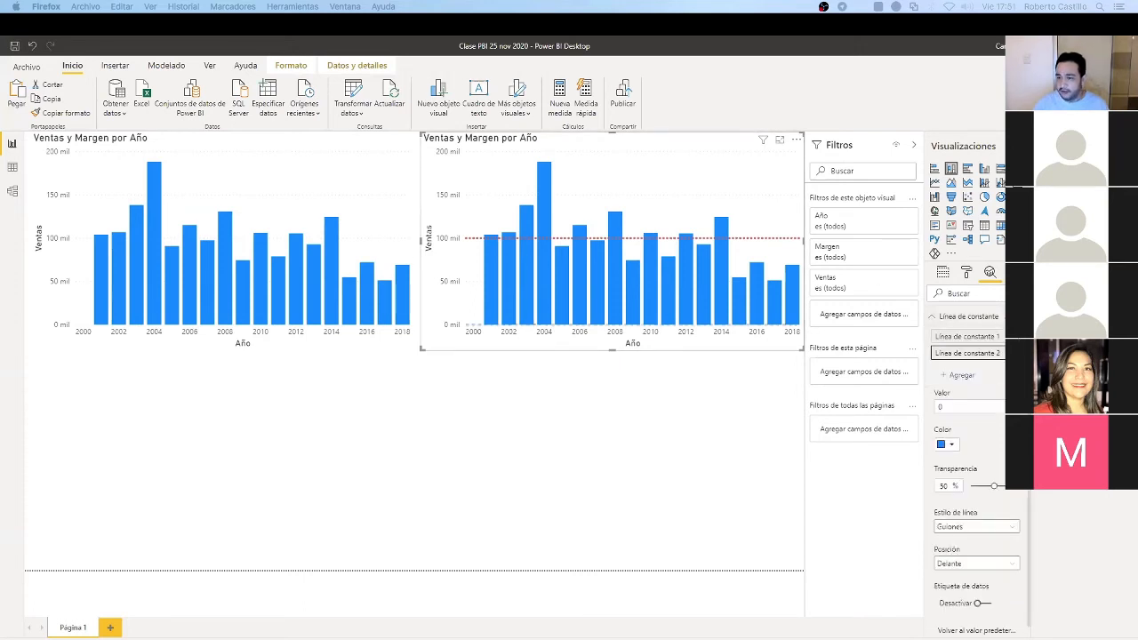
left_click(941, 406)
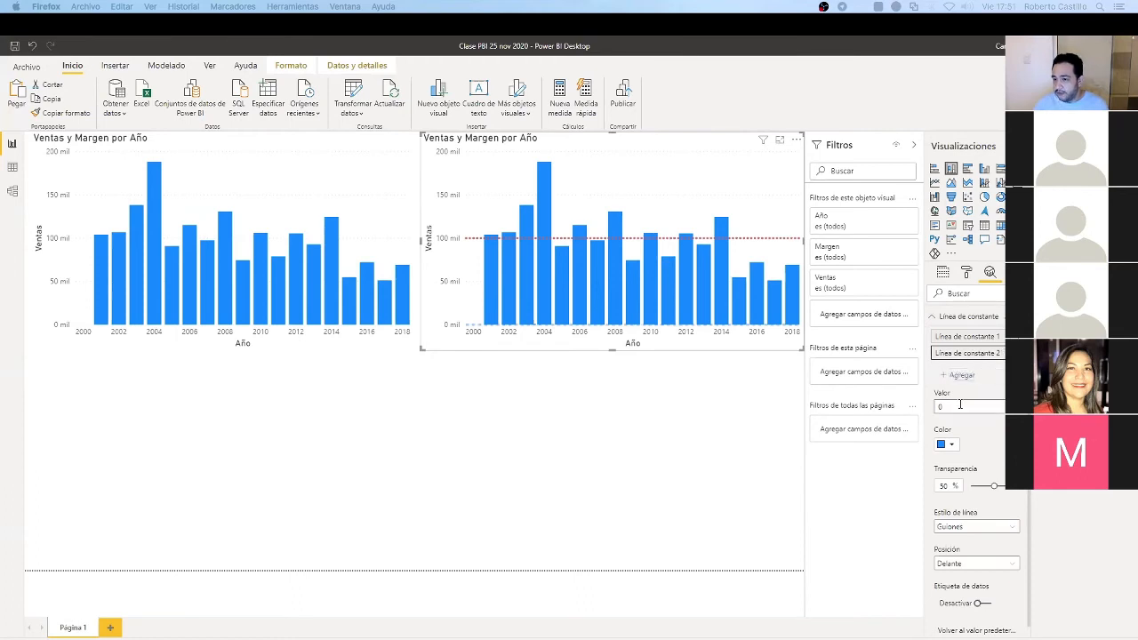
key("BackSpace")
type("5")
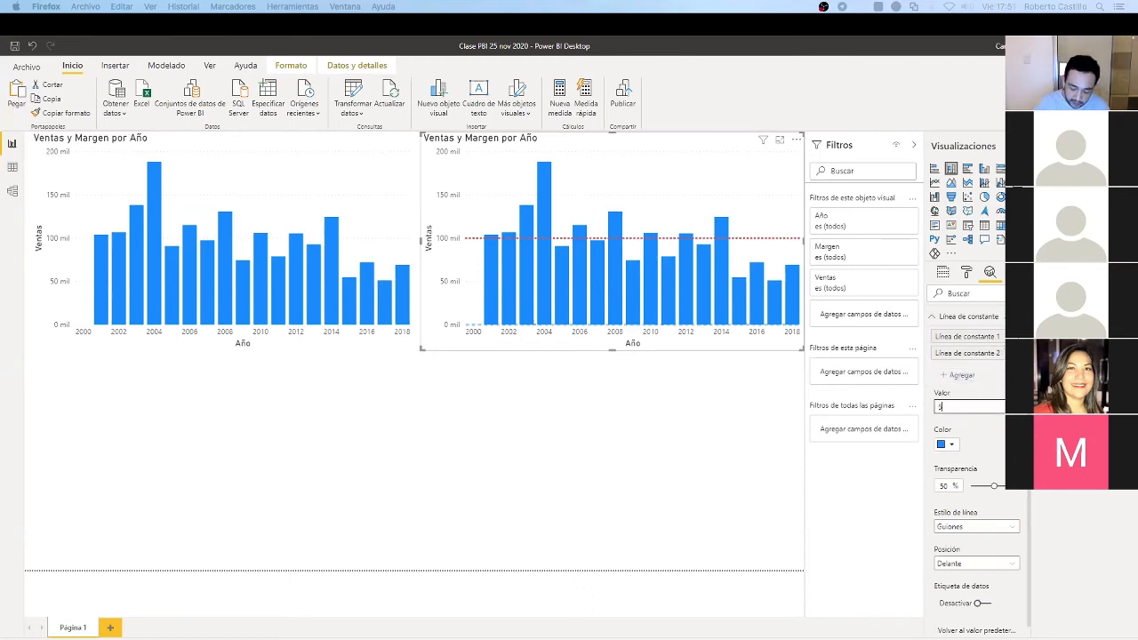
type("0")
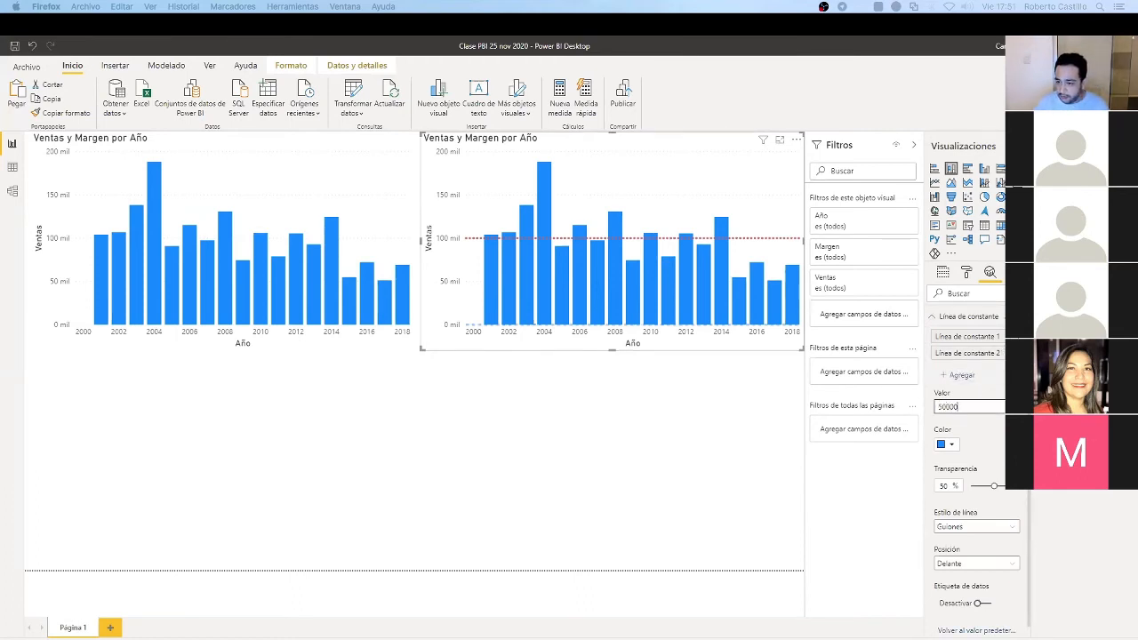
type("000")
Make the 50000 constant line golden yellow and fully opaque at 0% transparency, with the Puntos line style
left_click(951, 445)
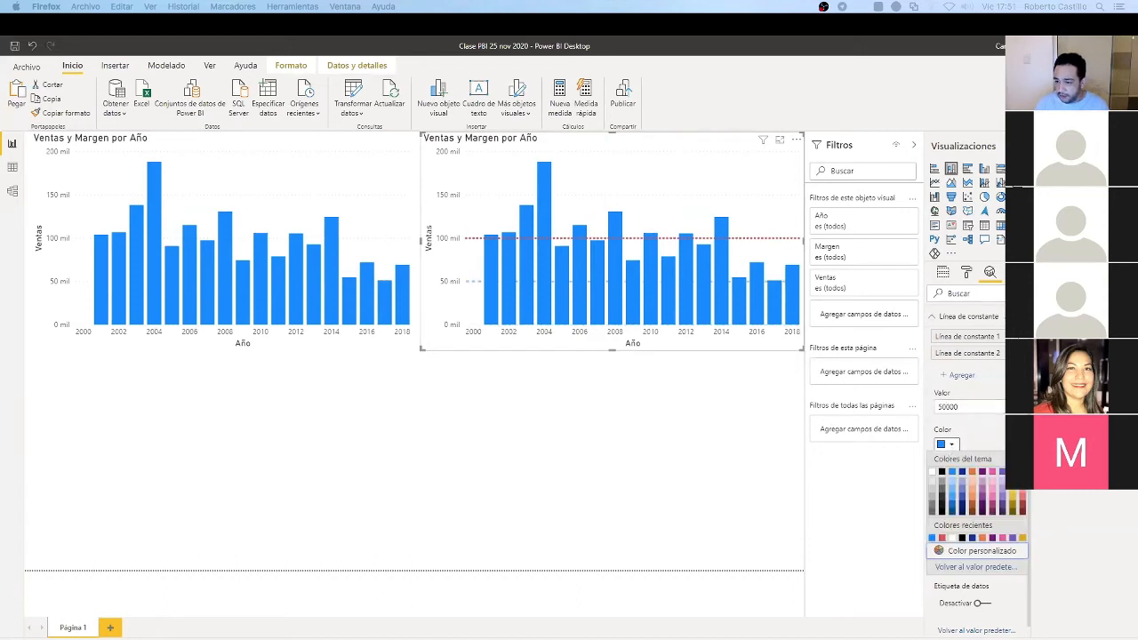
left_click(1022, 538)
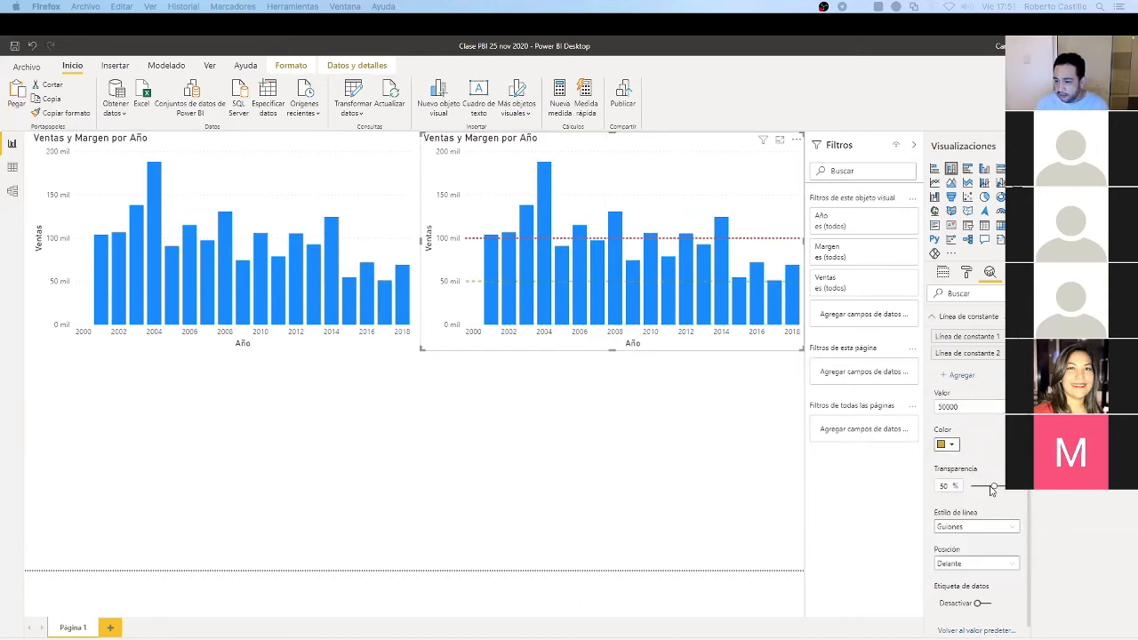
left_click_drag(993, 487, 961, 491)
left_click(976, 527)
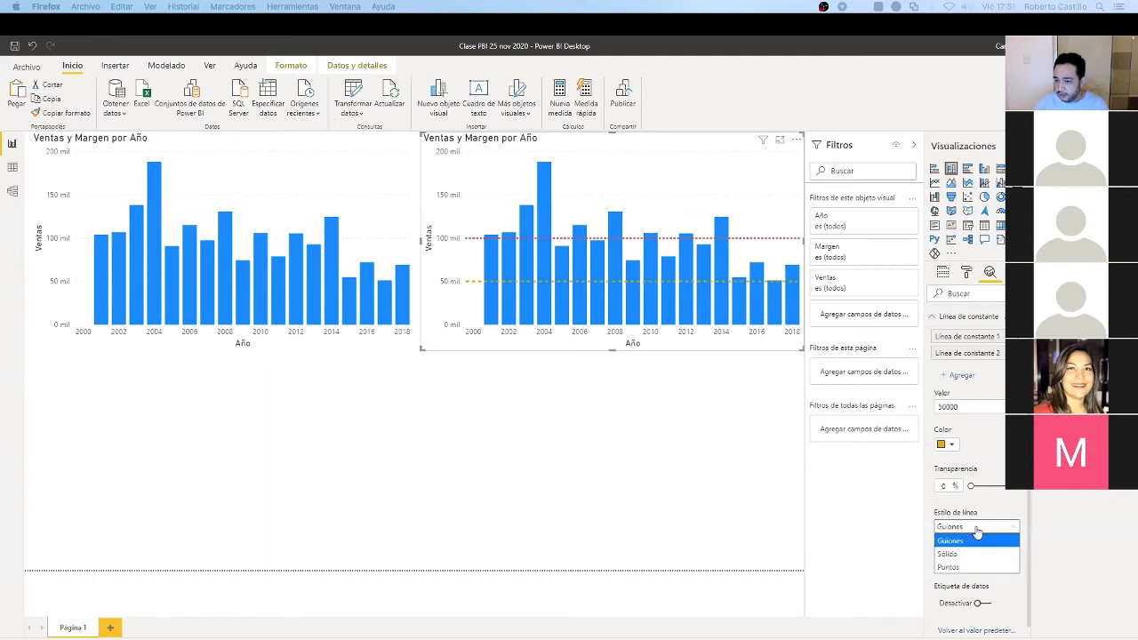
left_click(974, 566)
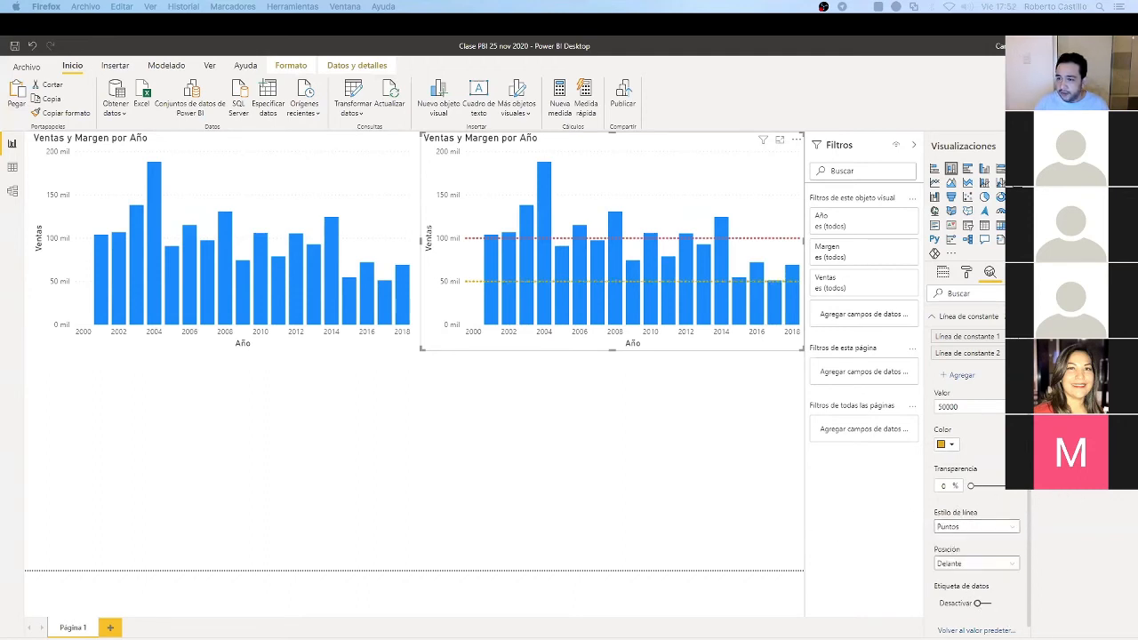
left_click(934, 318)
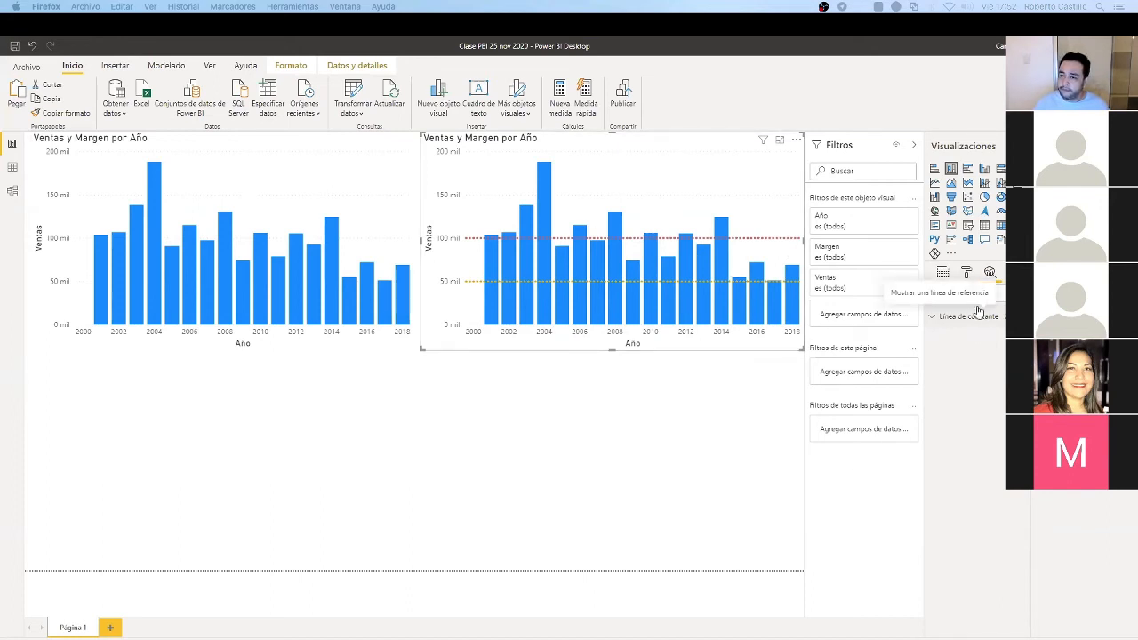
left_click(944, 275)
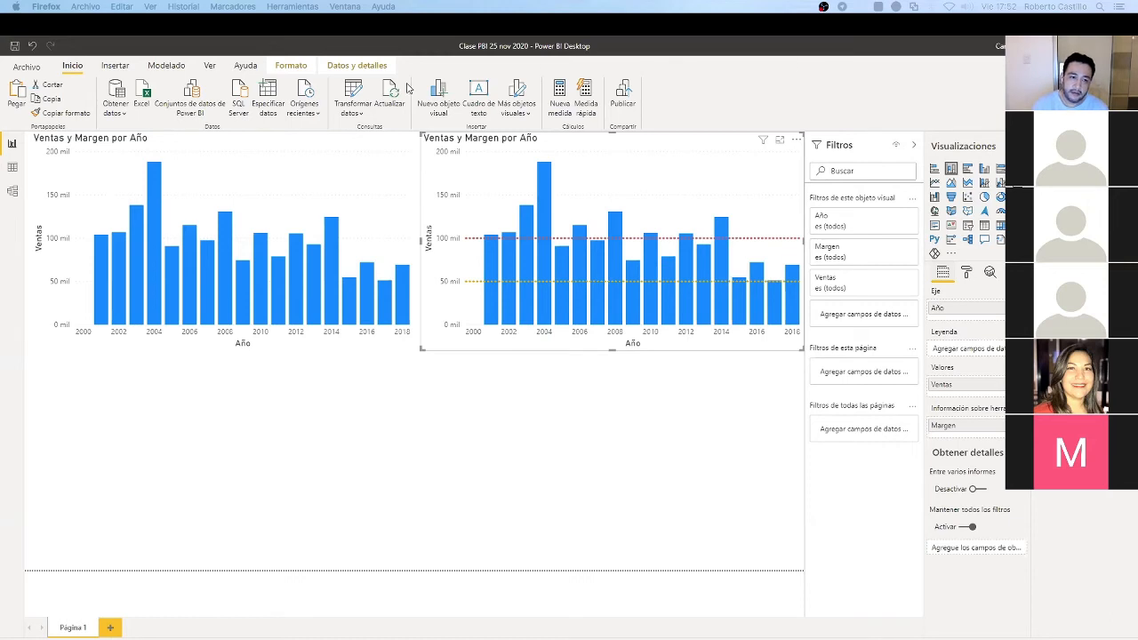
Cross-highlight both charts by selecting the 2008, 2010 and 2011 columns one after another, and clear the selection
left_click(229, 256)
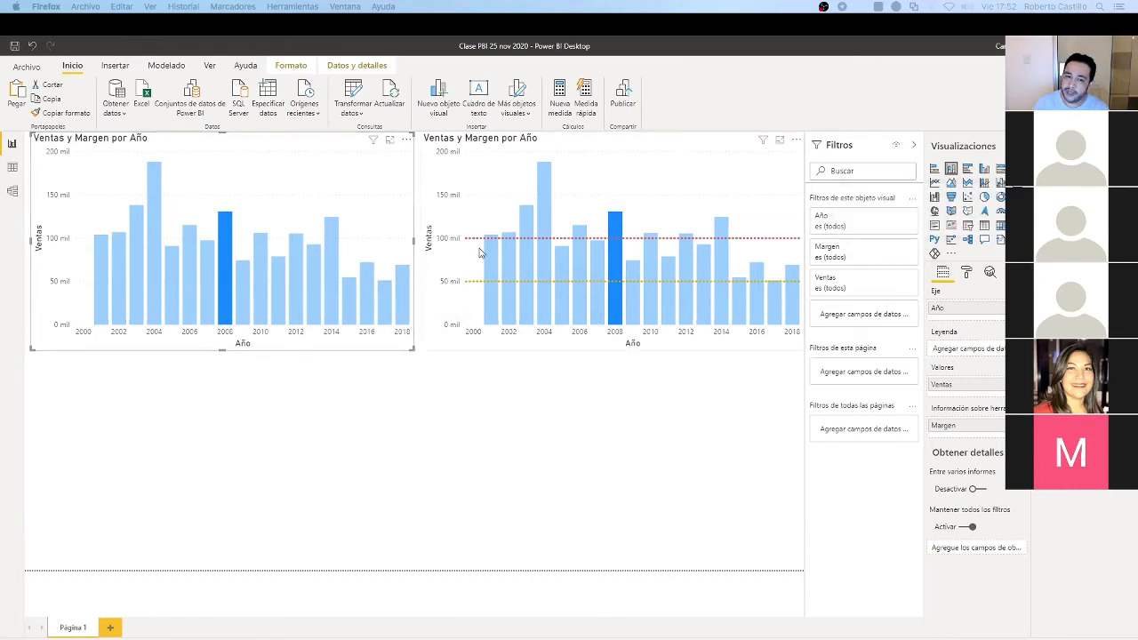
left_click(263, 292)
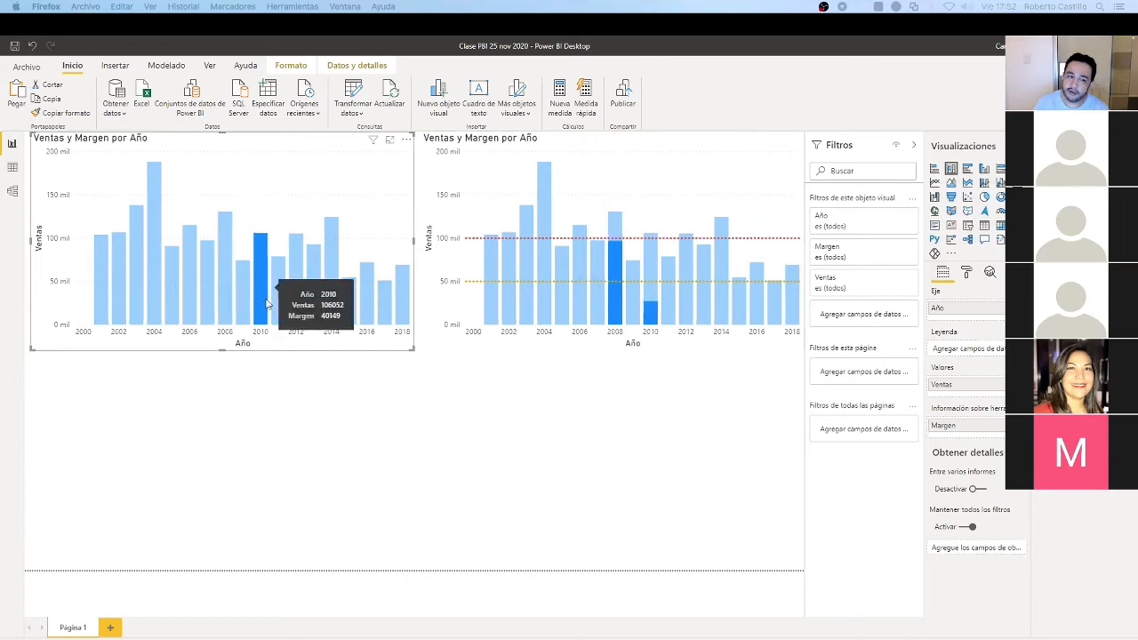
left_click(276, 309)
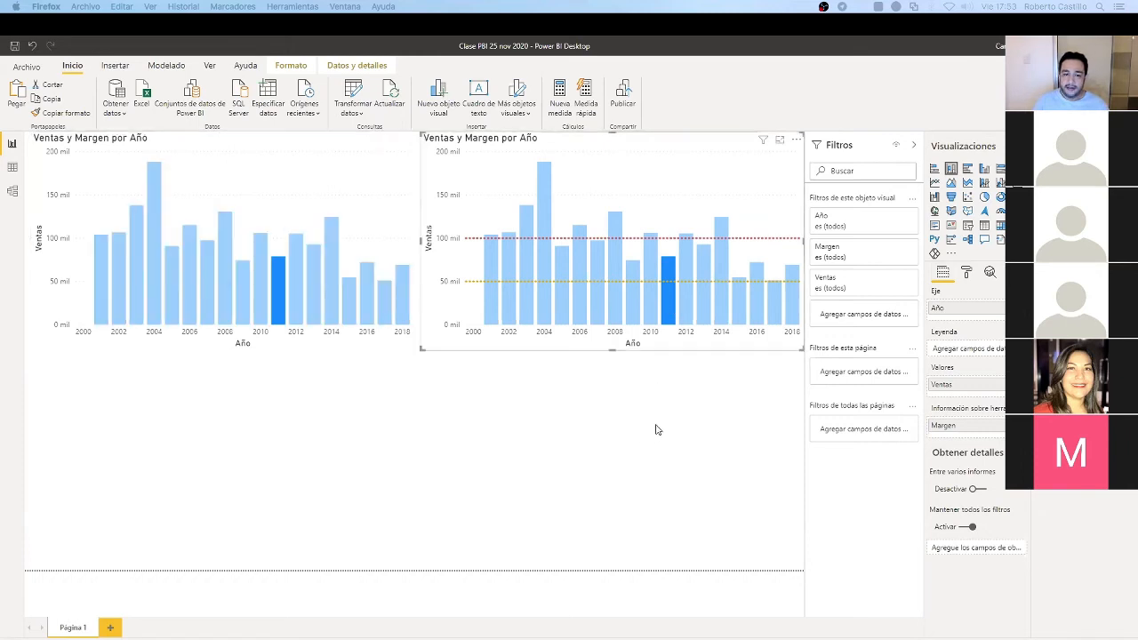
left_click(667, 314)
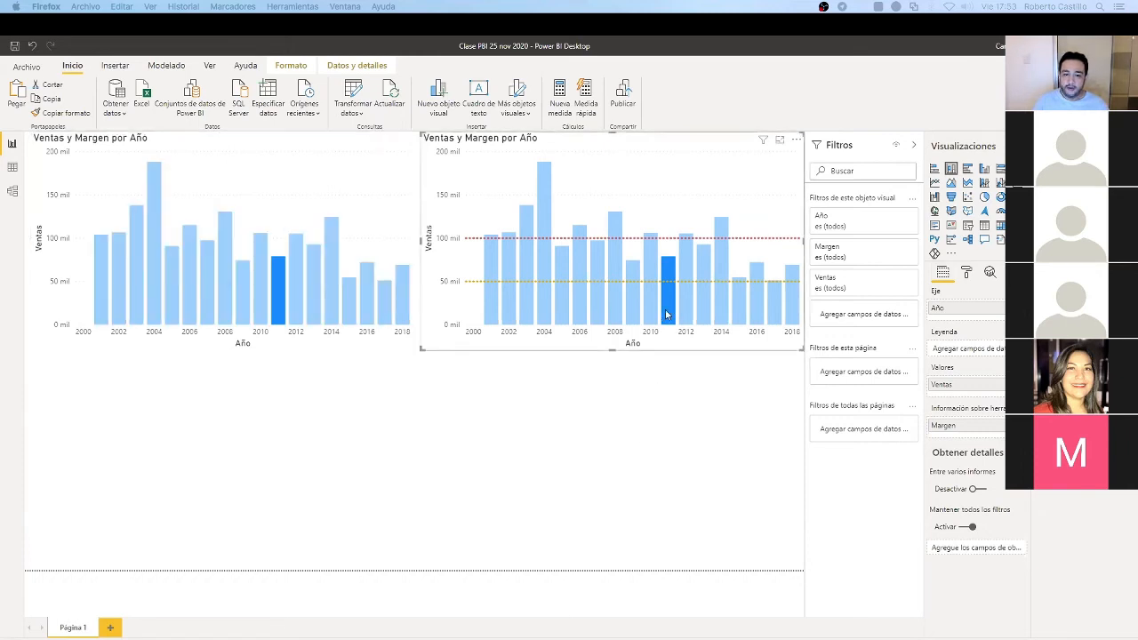
left_click(273, 287)
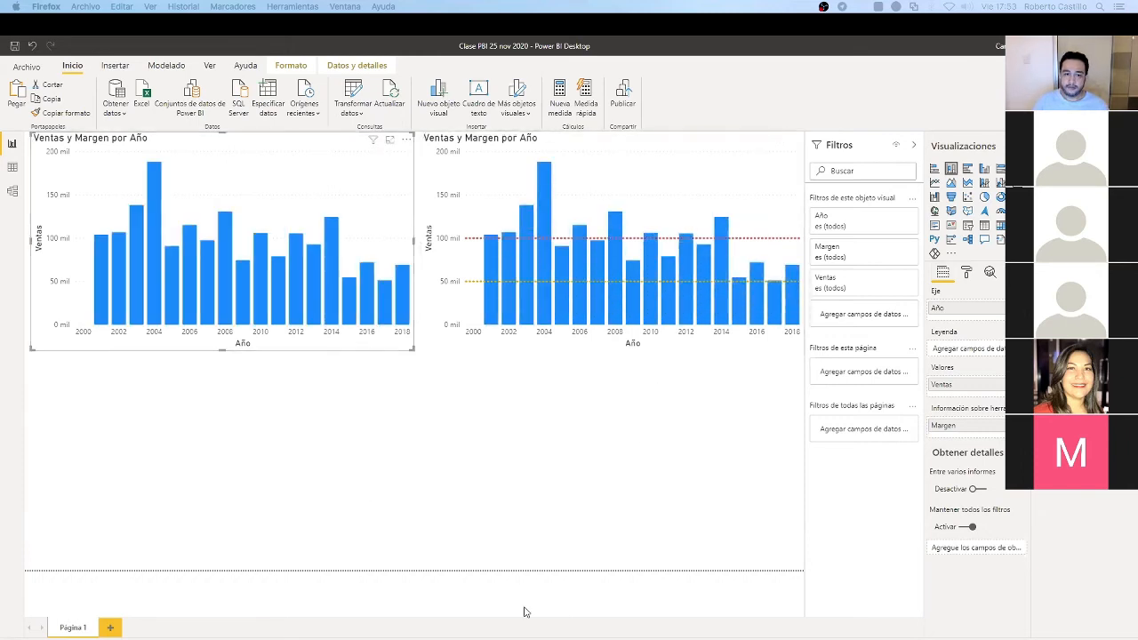
left_click(591, 473)
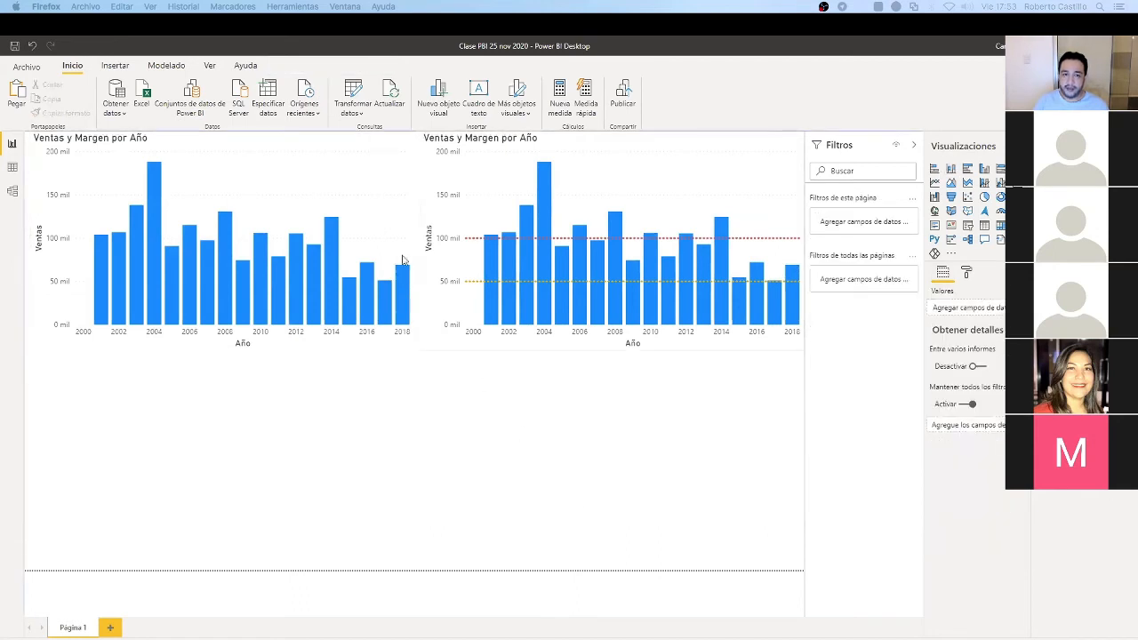
Try a copy of the original chart below it with Ciudad as the legend, and delete that copy
left_click(313, 152)
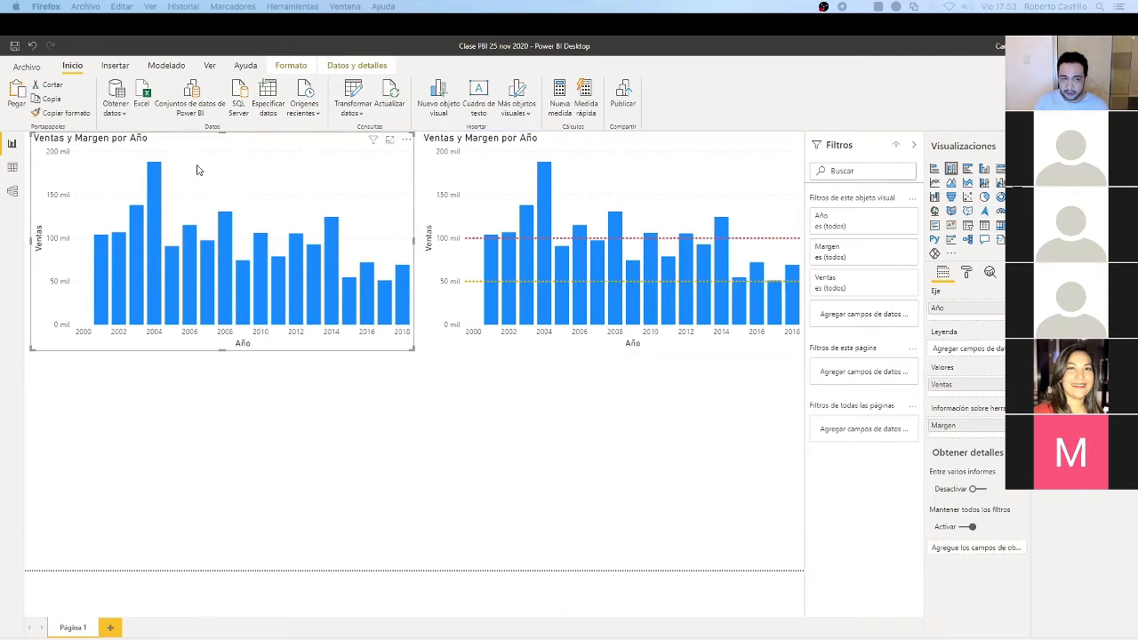
key("ctrl+c")
key("ctrl+v")
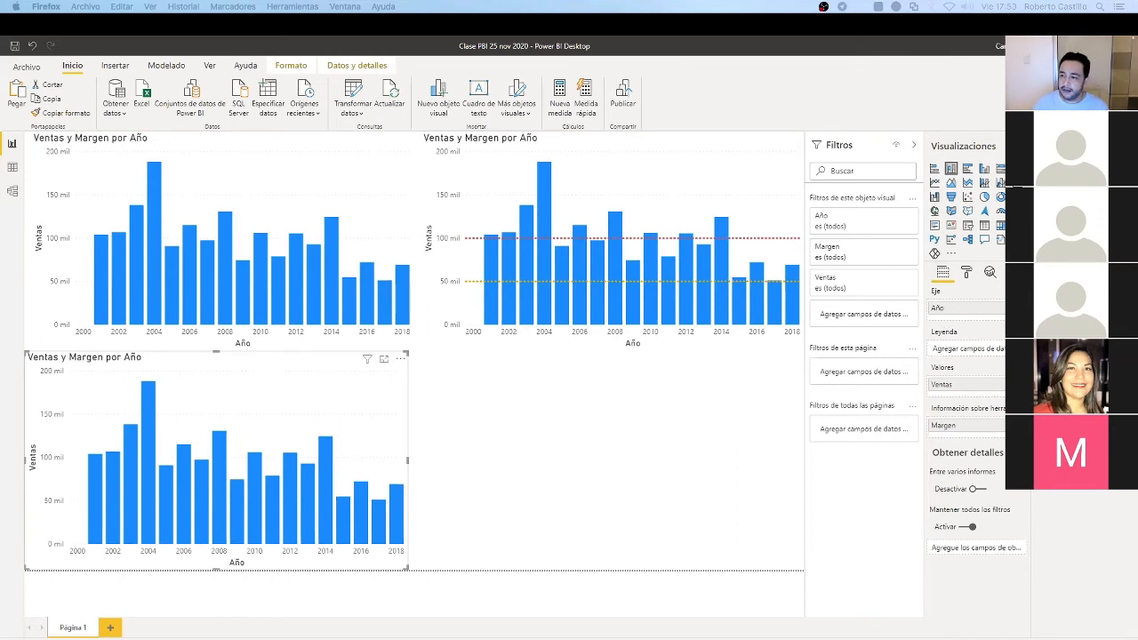
left_click_drag(1074, 232, 988, 351)
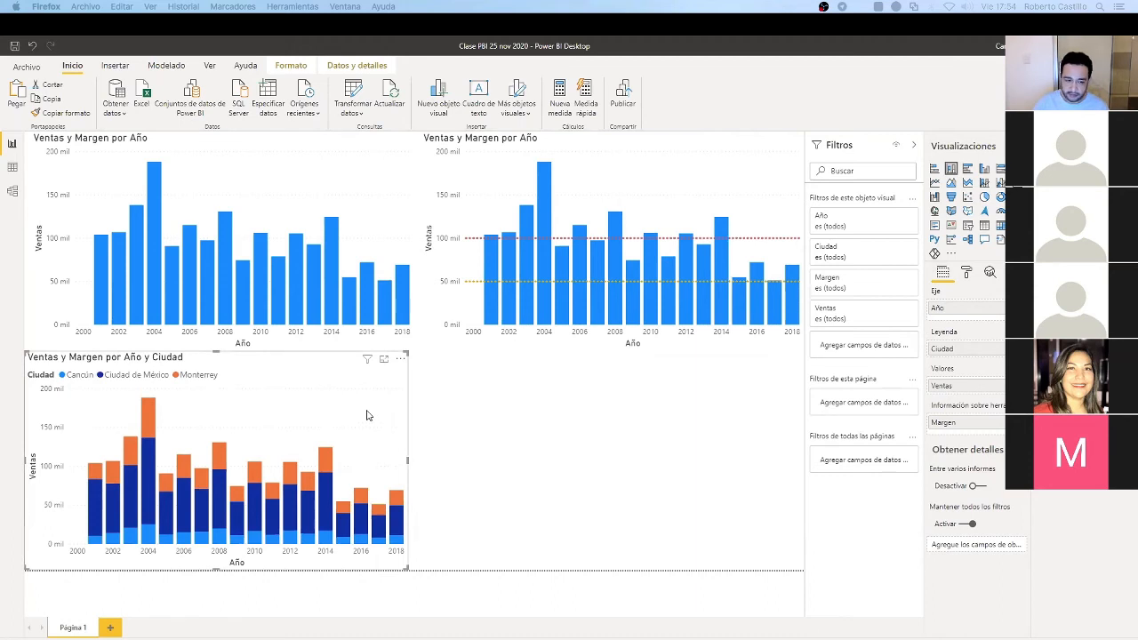
key("Delete")
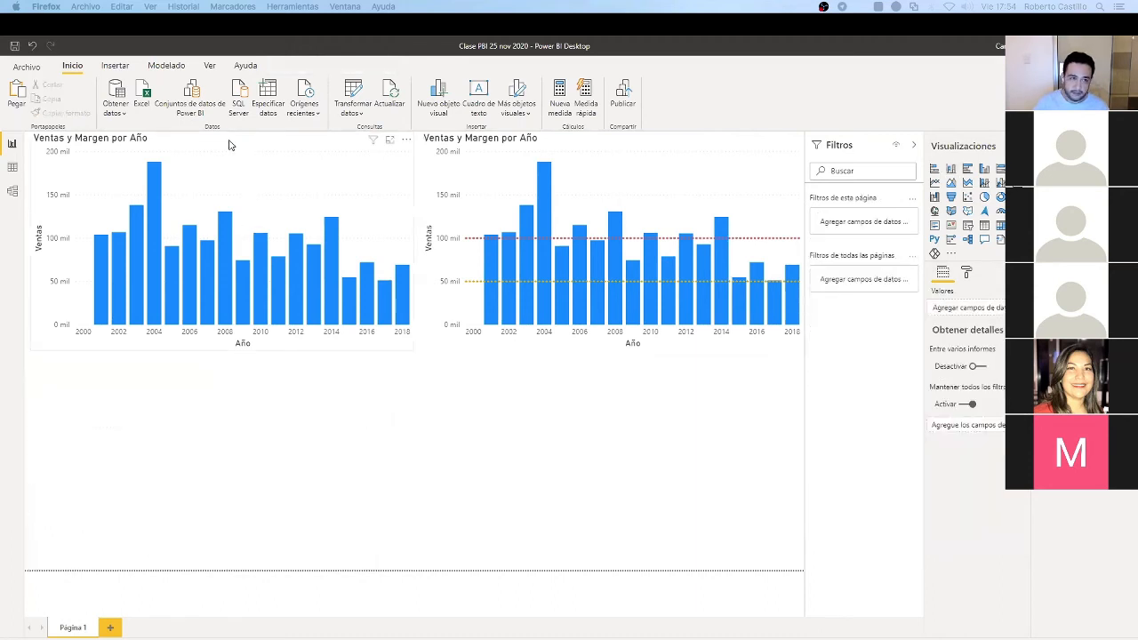
Duplicate the original Ventas y Margen por Año chart and place the copy directly below it
left_click(228, 145)
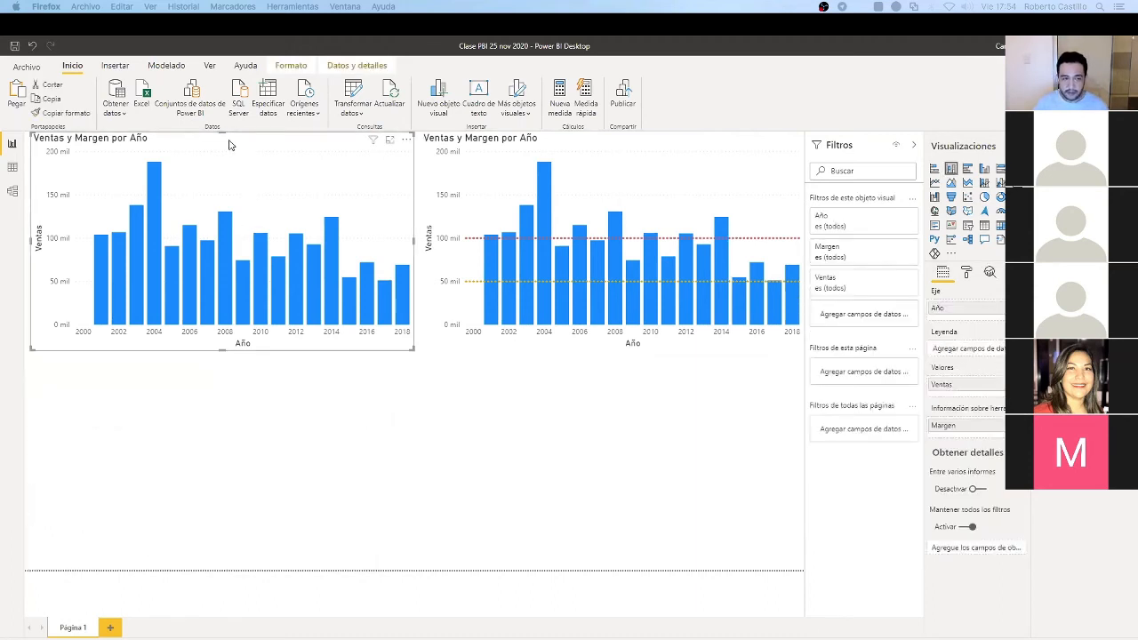
key("ctrl+c")
key("ctrl+v")
left_click_drag(82, 264, 77, 483)
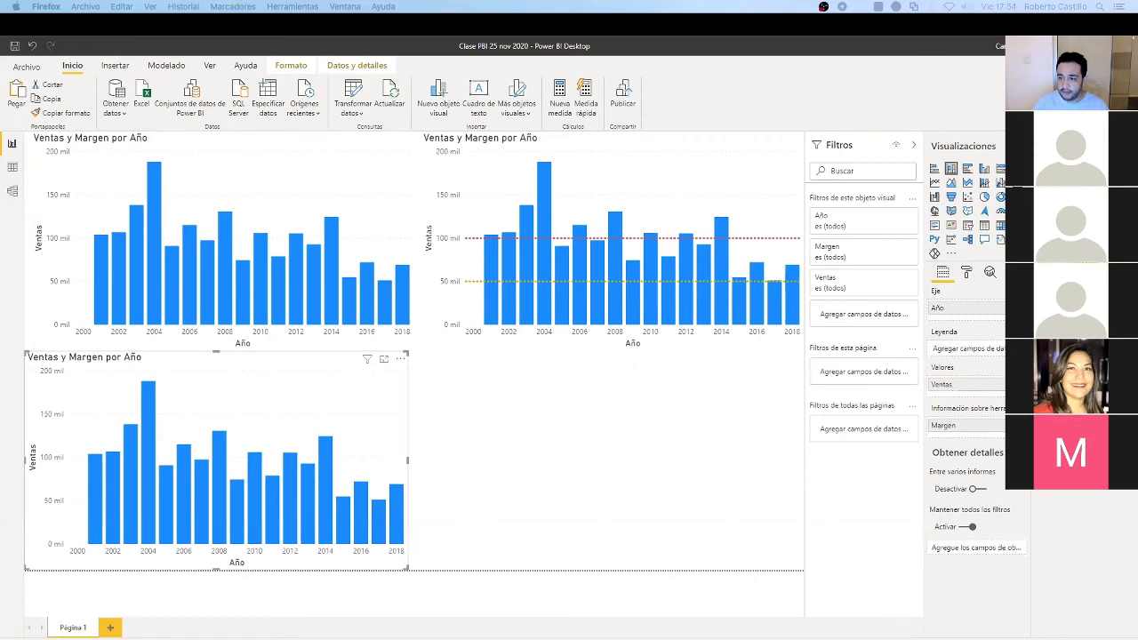
Try Ciudad as the legend of the lower chart copy and replace it with Producto
left_click_drag(1058, 307, 973, 352)
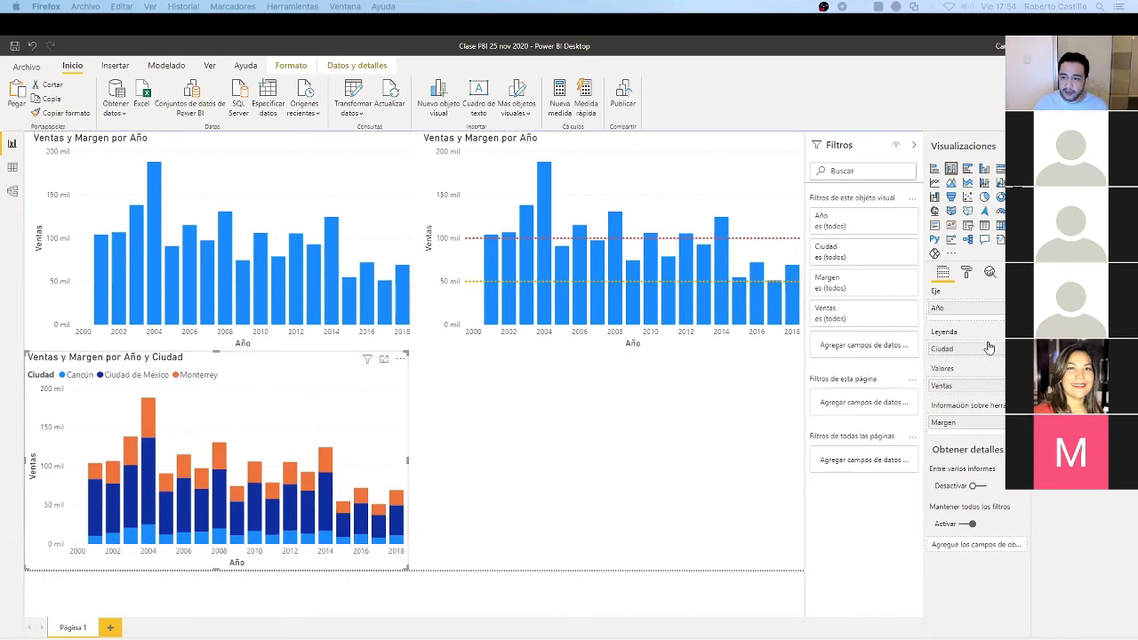
left_click(1020, 349)
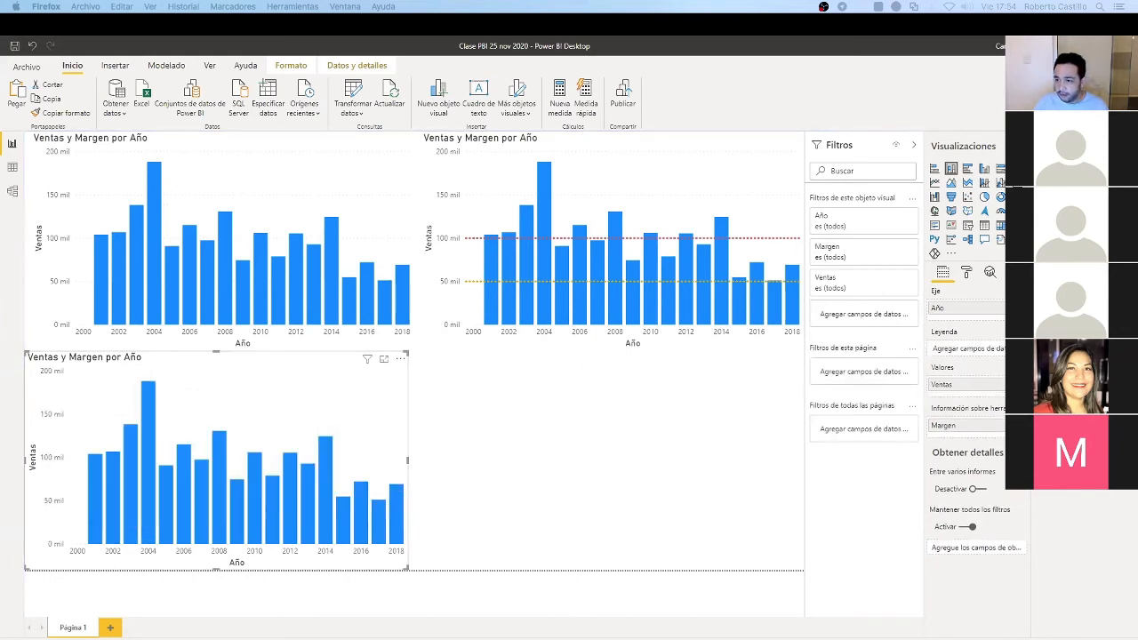
left_click_drag(1032, 305, 976, 351)
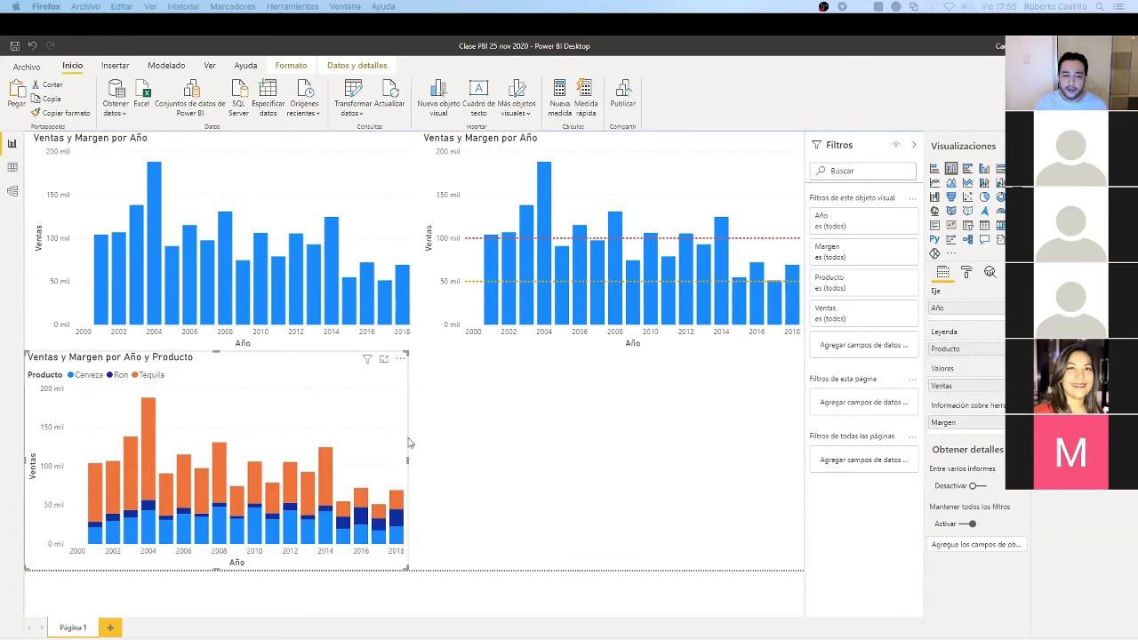
left_click(512, 466)
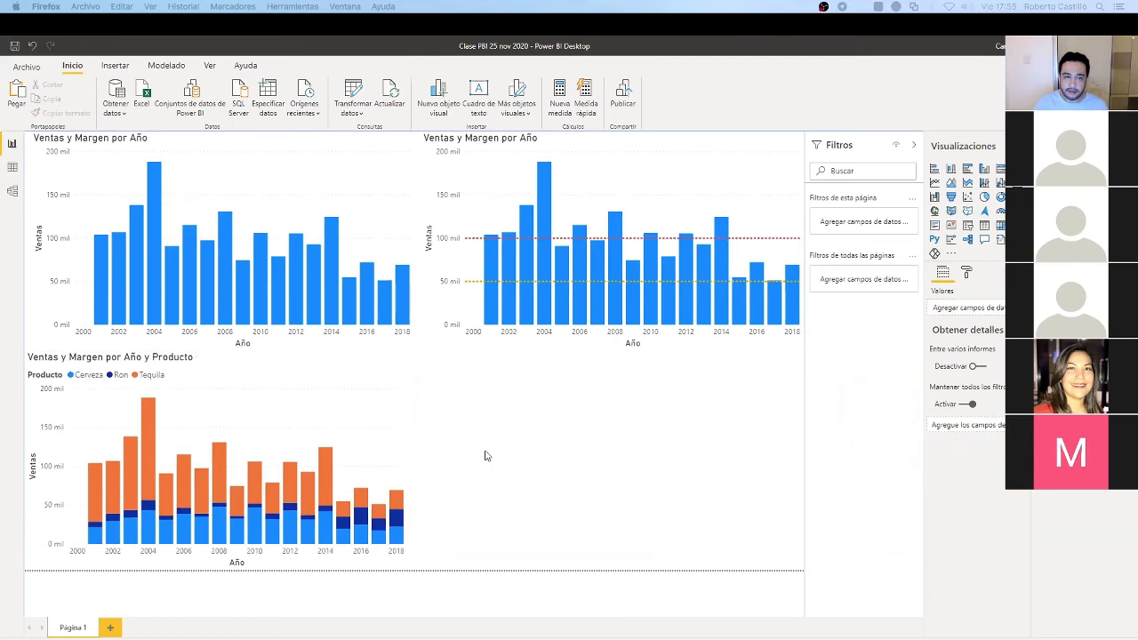
Paste another copy of the original chart and place it beside the Producto chart, below the one with constant lines
left_click(255, 149)
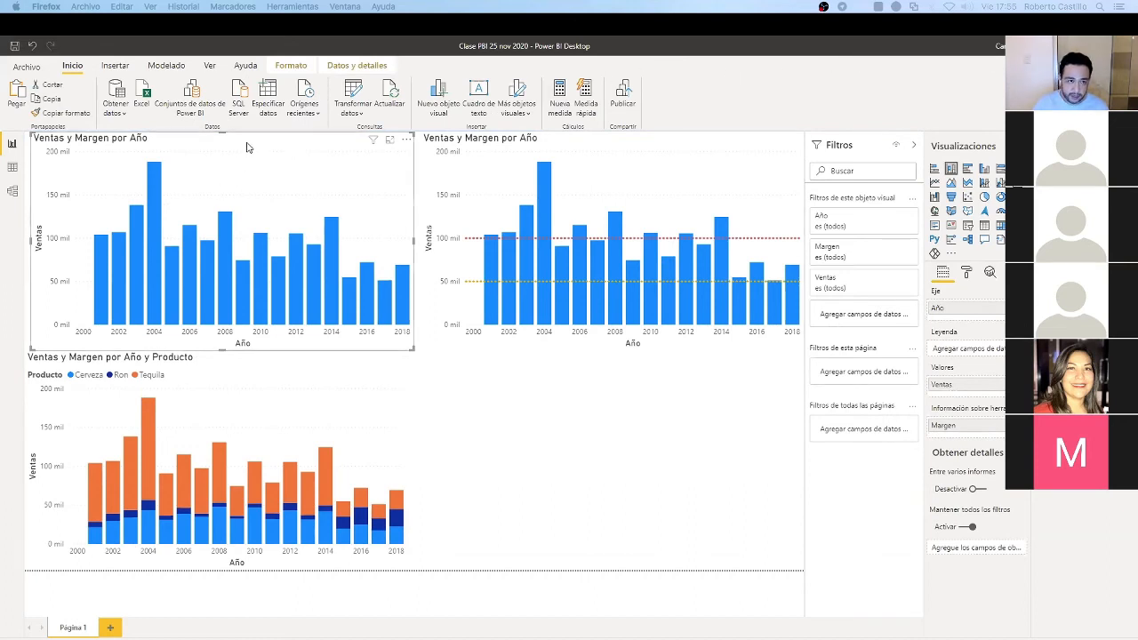
key("ctrl+v")
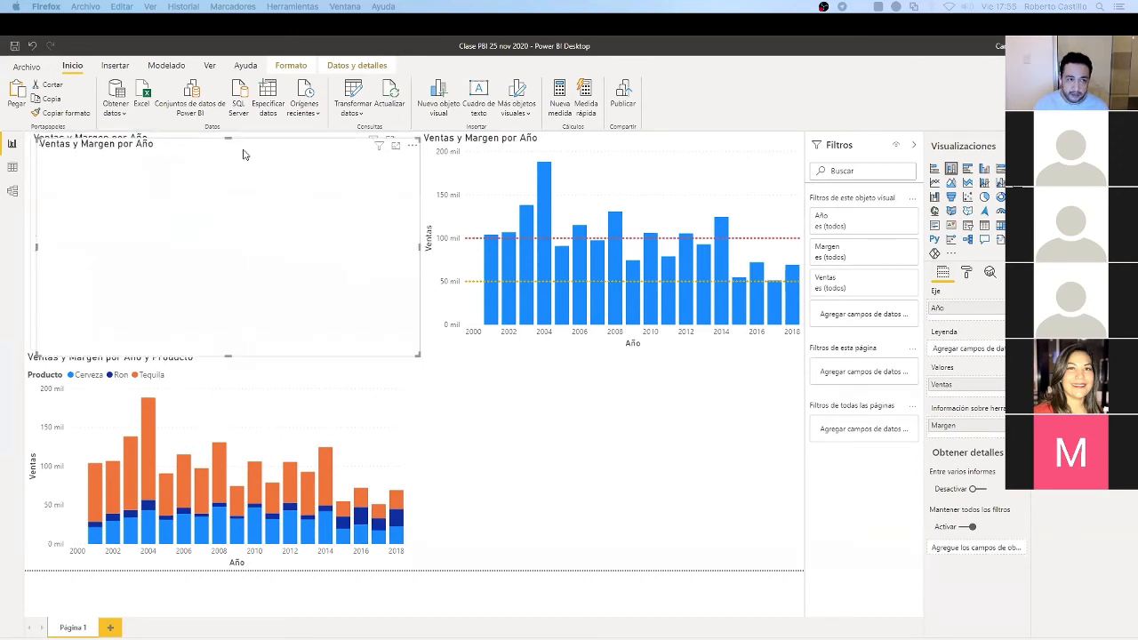
left_click_drag(339, 240, 727, 454)
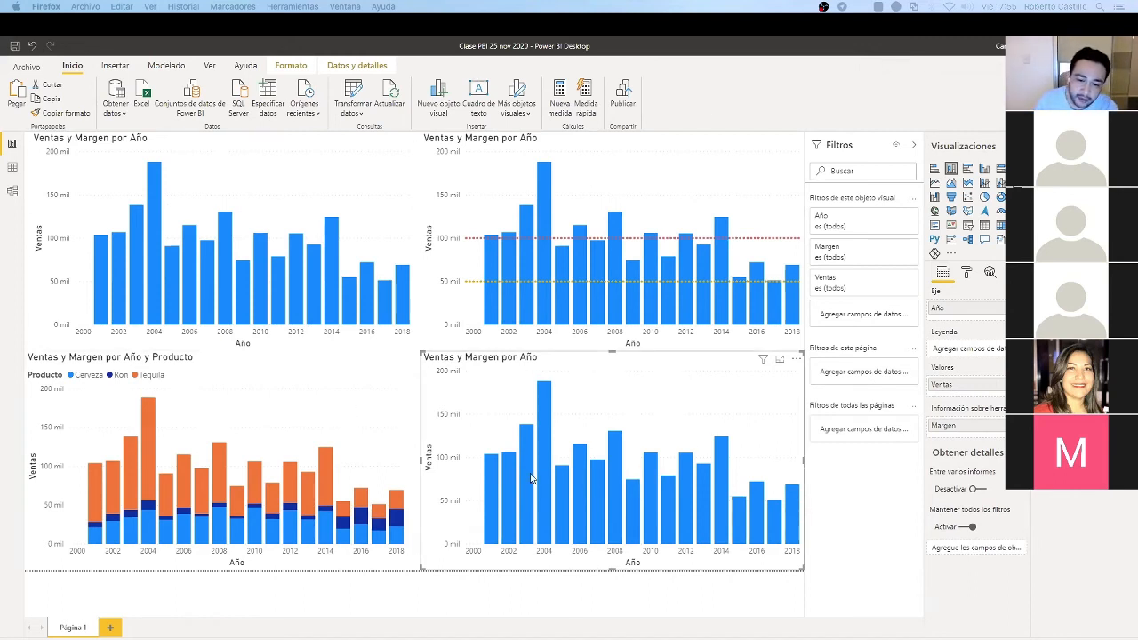
Examine the new chart copy's columns, its fields and its data color formatting options
mouse_move(542, 447)
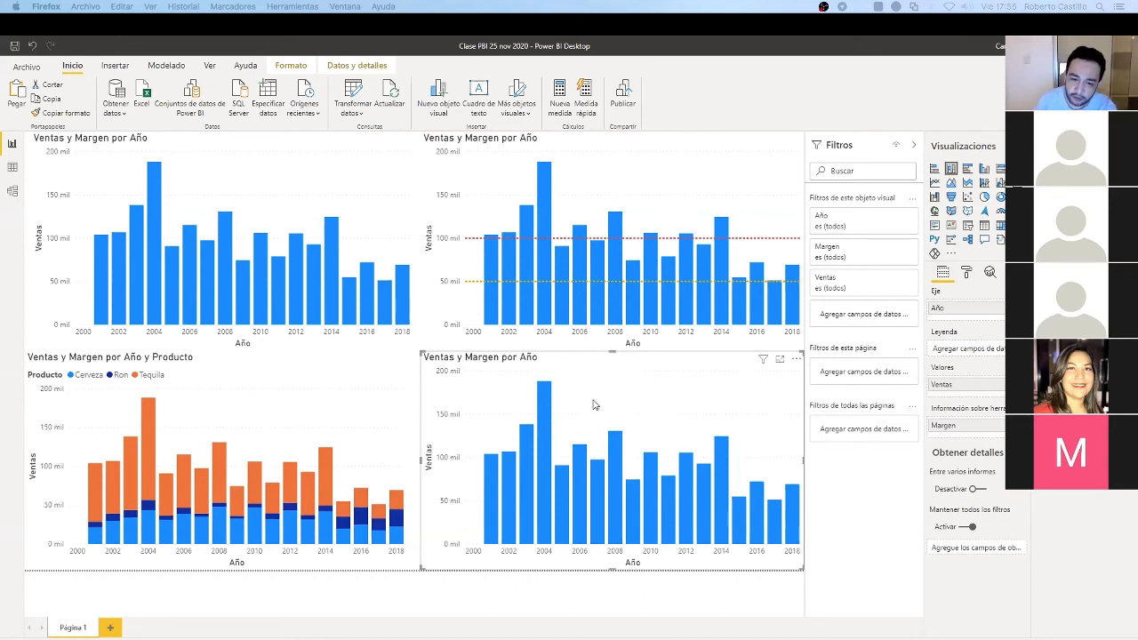
mouse_move(544, 396)
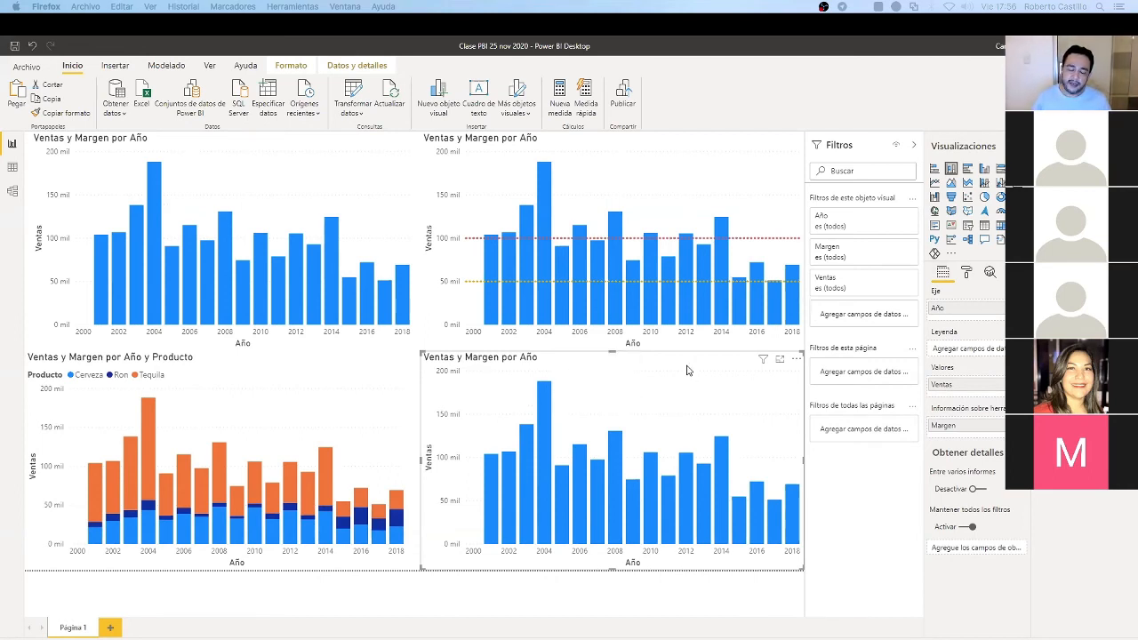
left_click(969, 274)
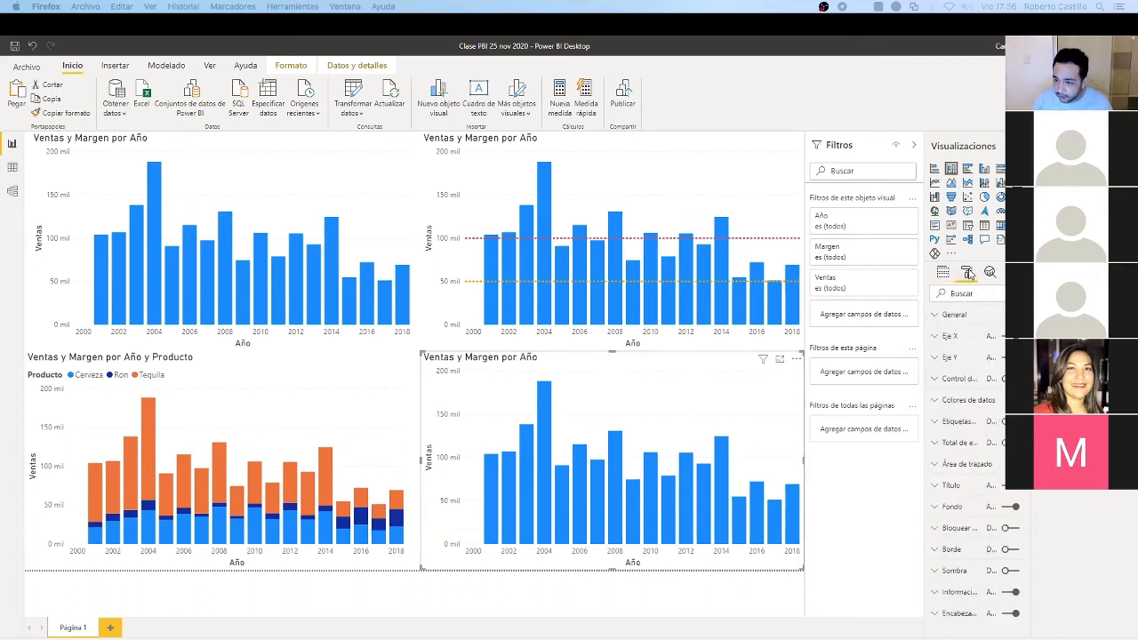
left_click(934, 407)
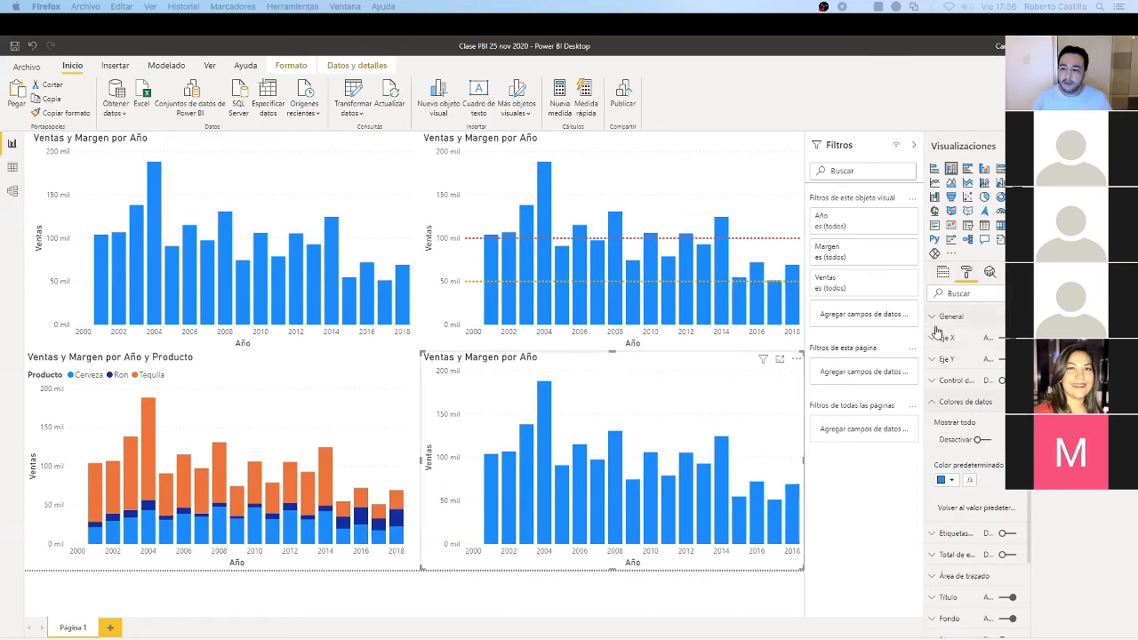
left_click(934, 401)
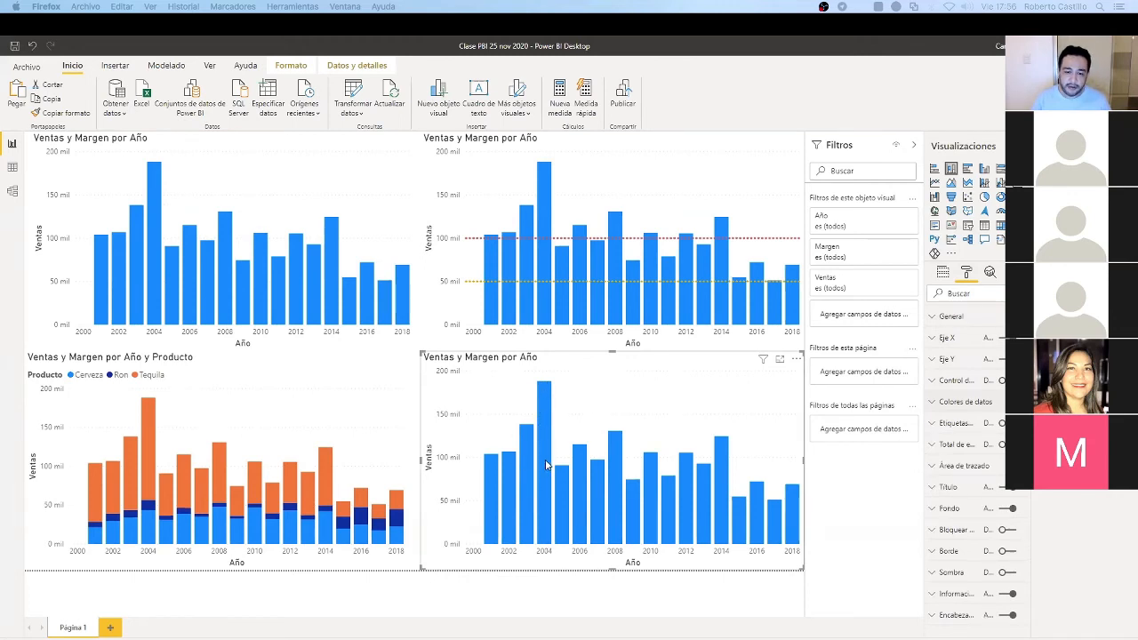
mouse_move(539, 418)
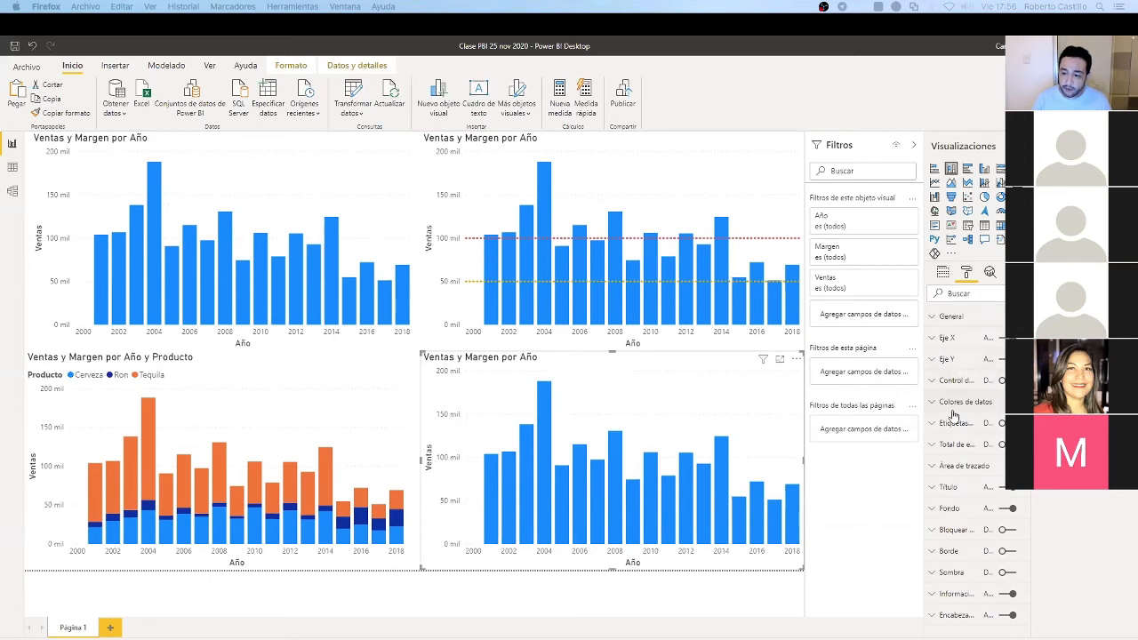
left_click(934, 402)
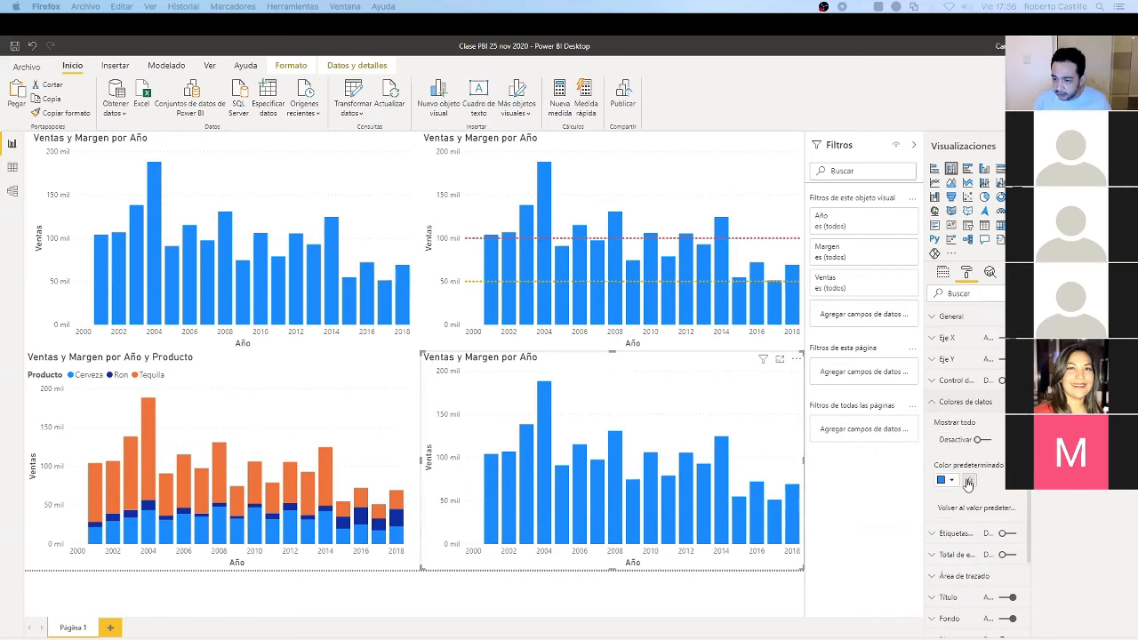
left_click(936, 402)
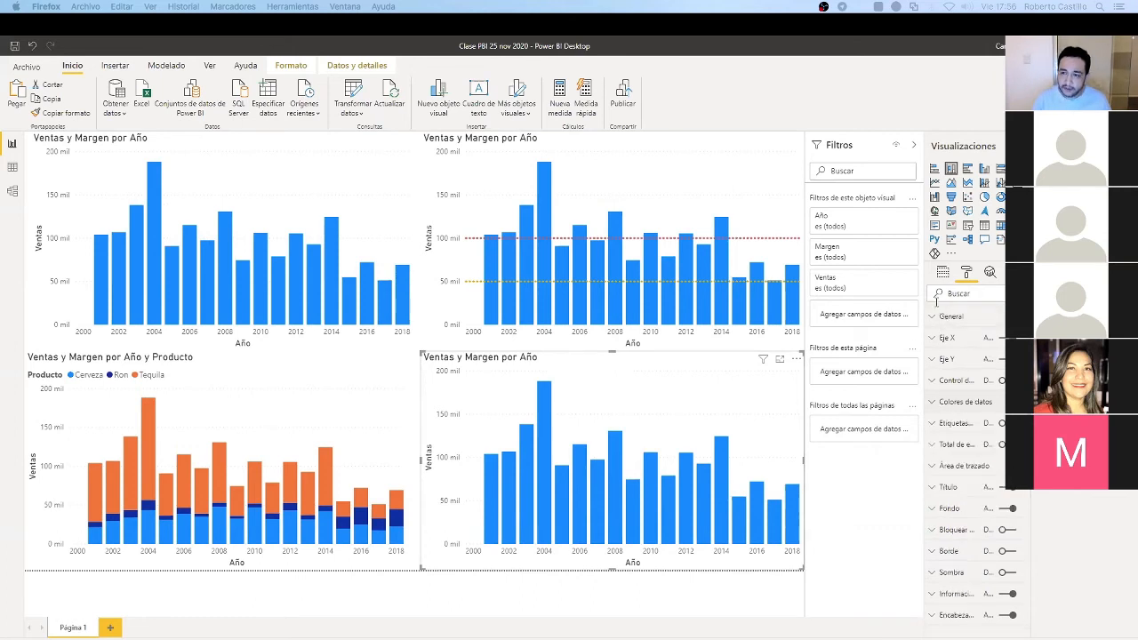
left_click(942, 272)
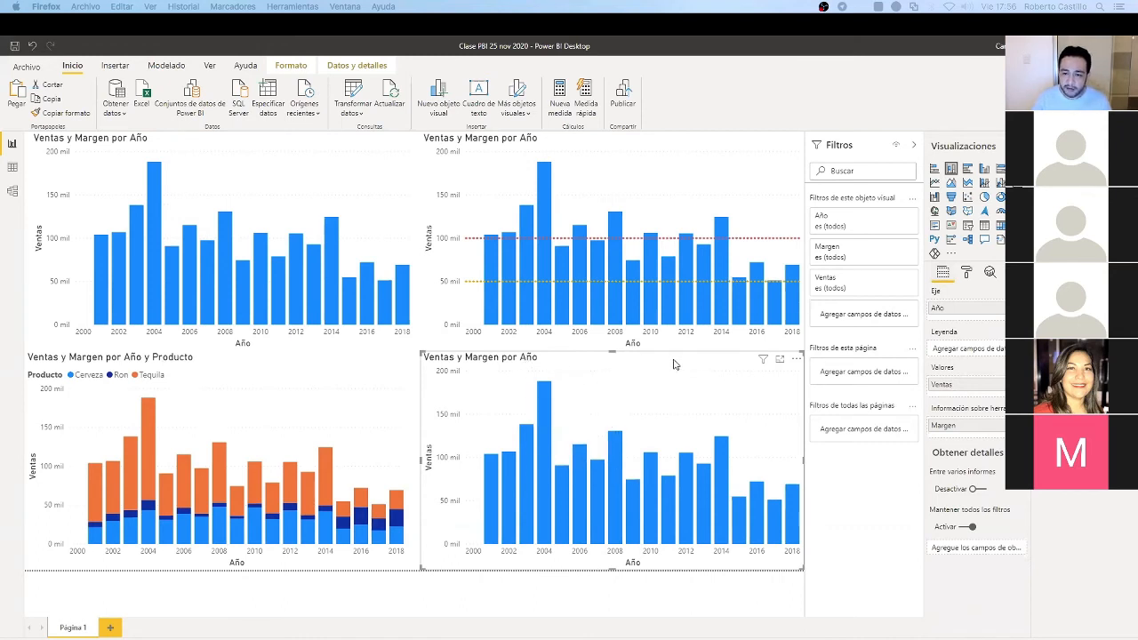
left_click(967, 275)
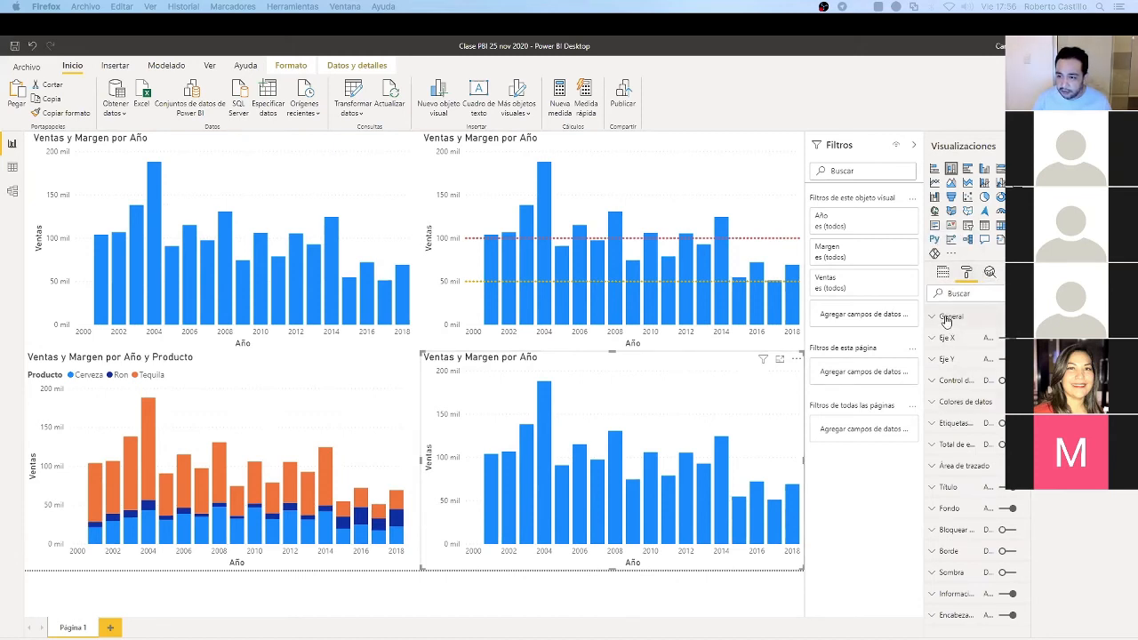
Try conditional data colors on the new chart copy, using a color scale based on the sum of Margen
left_click(936, 403)
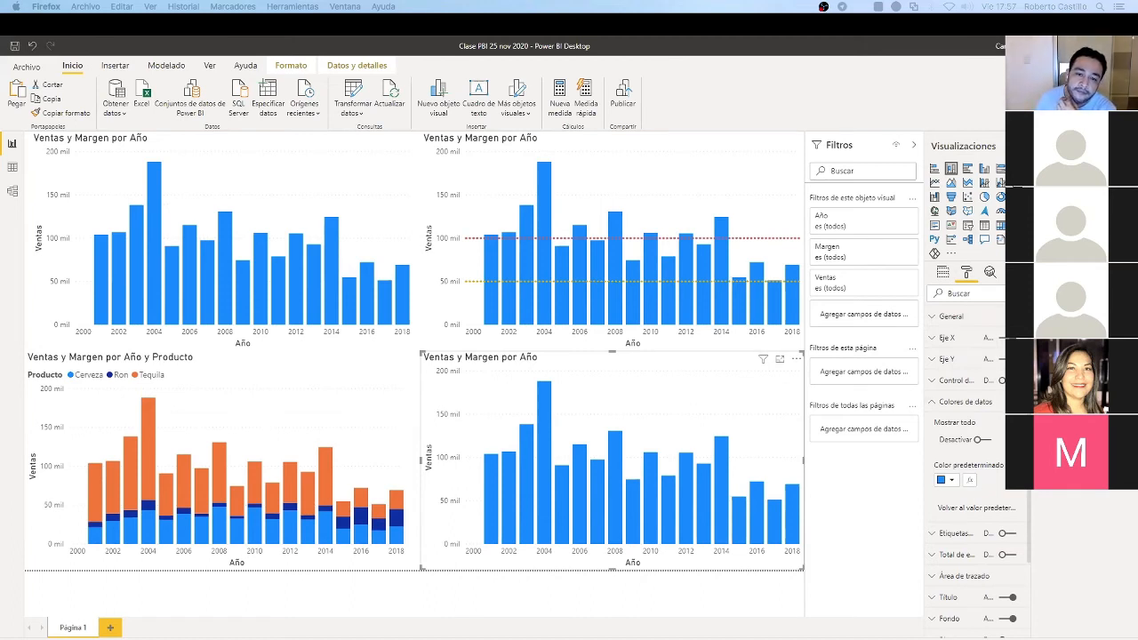
left_click(970, 481)
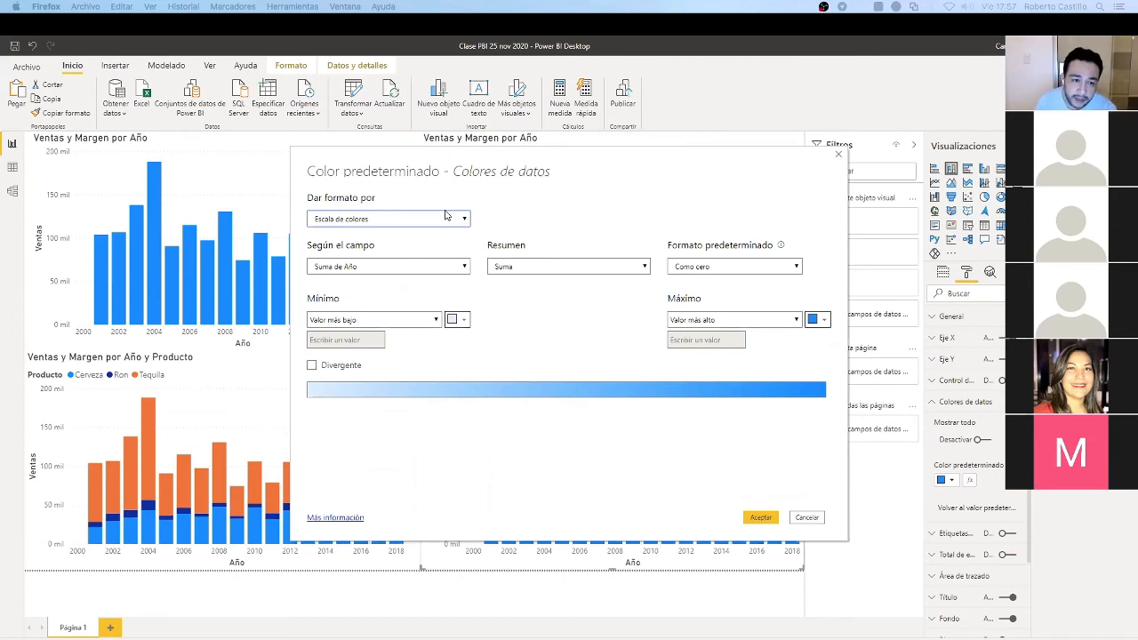
left_click(342, 267)
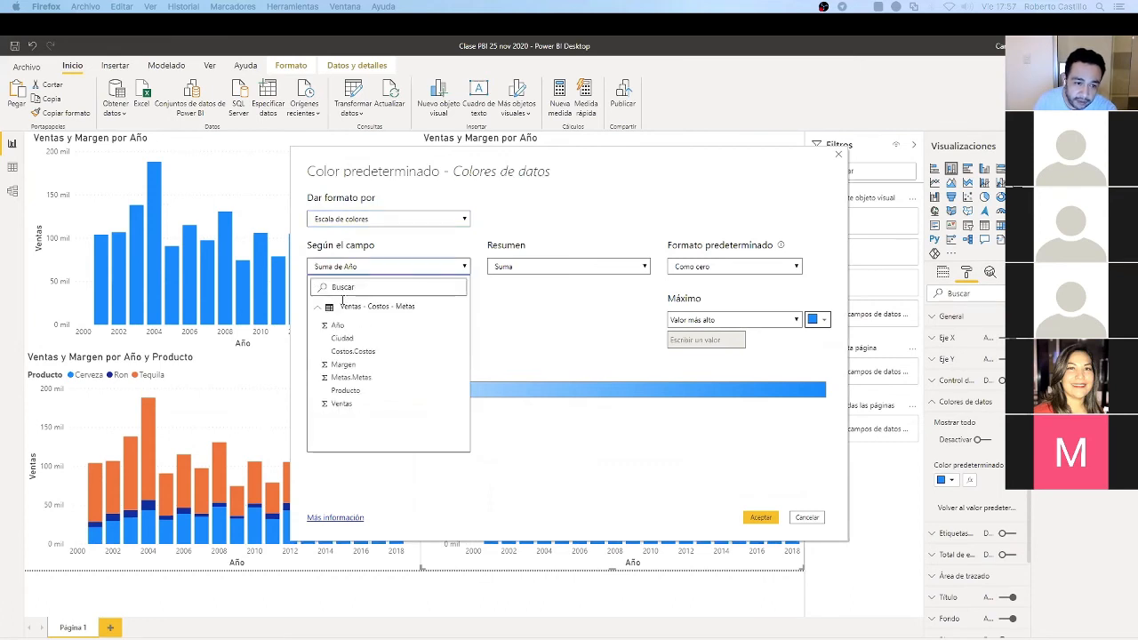
left_click(345, 365)
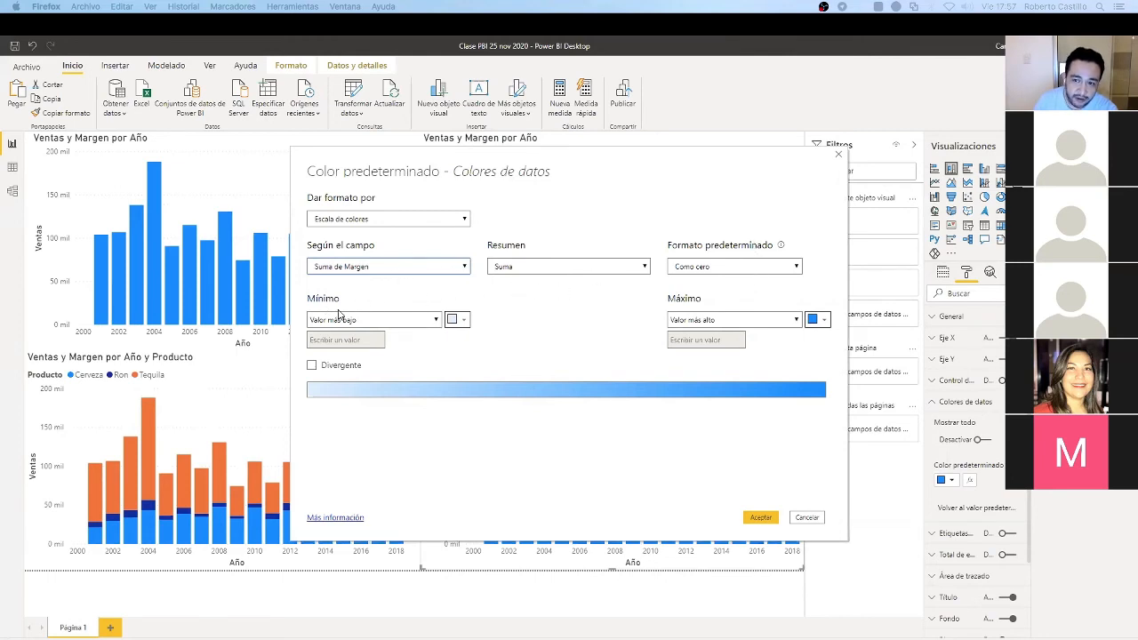
Try red for the lowest Margen value and dark blue for the highest in the color scale
left_click(454, 320)
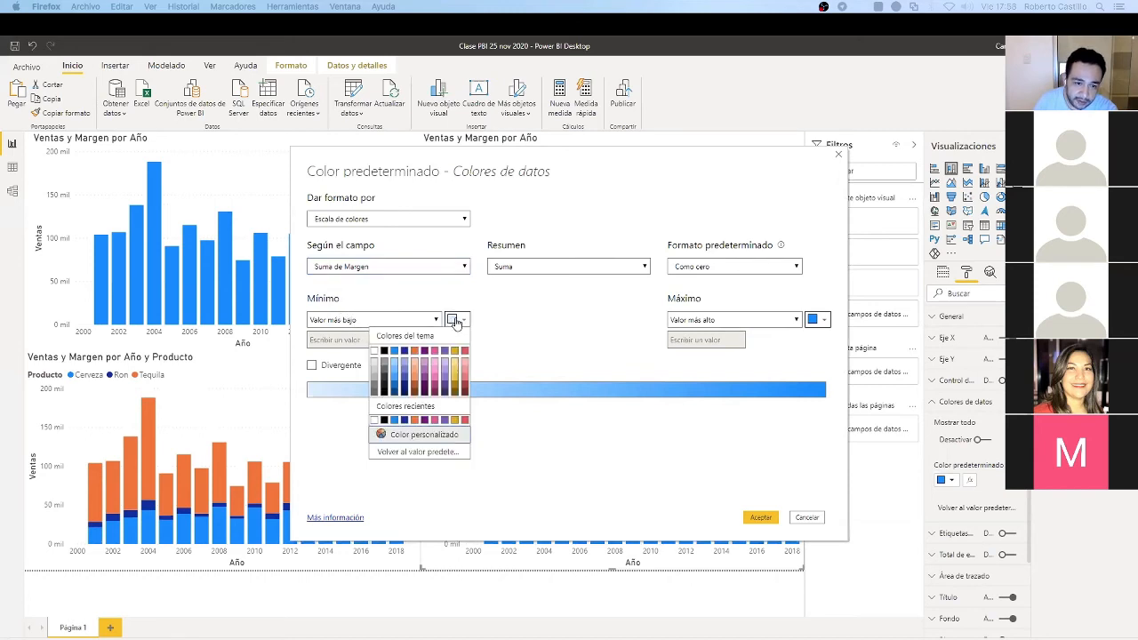
left_click(464, 354)
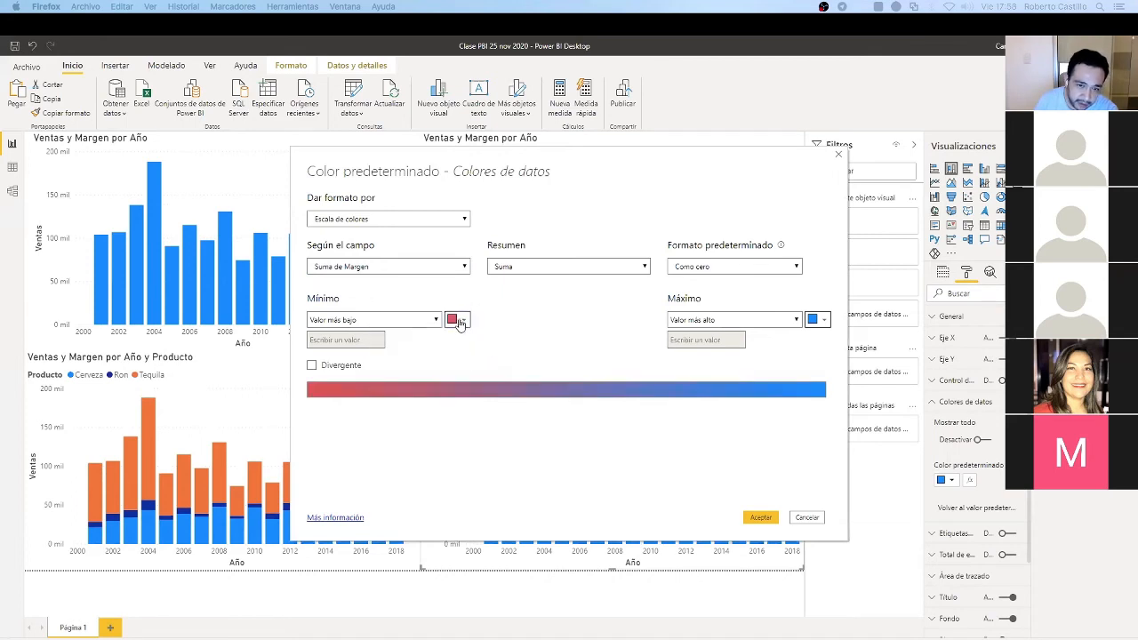
left_click(822, 322)
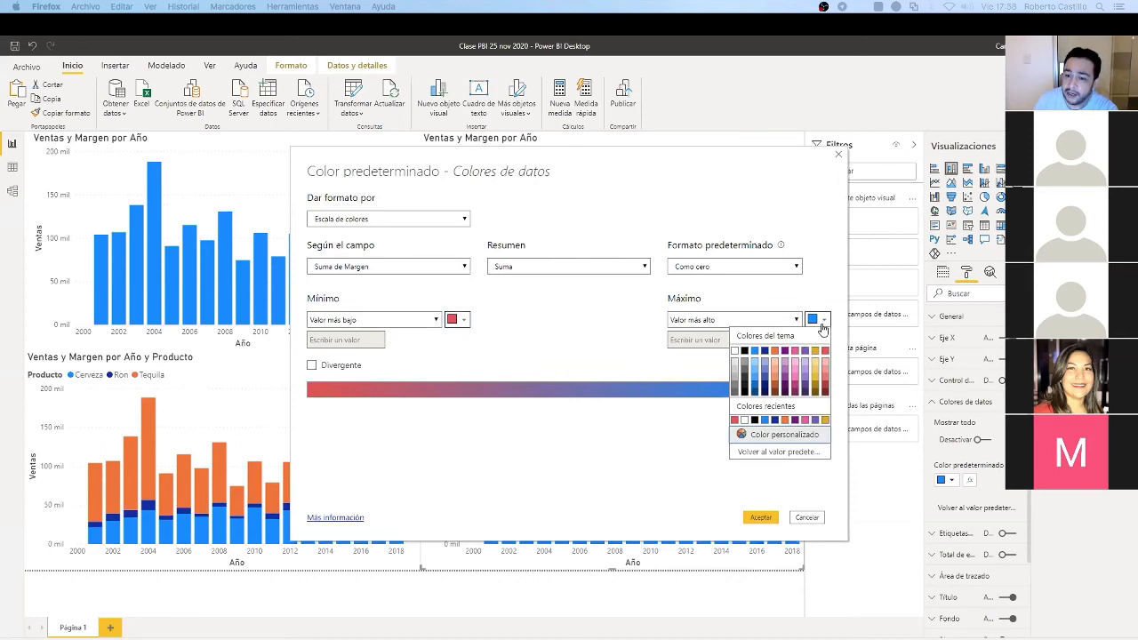
left_click(770, 352)
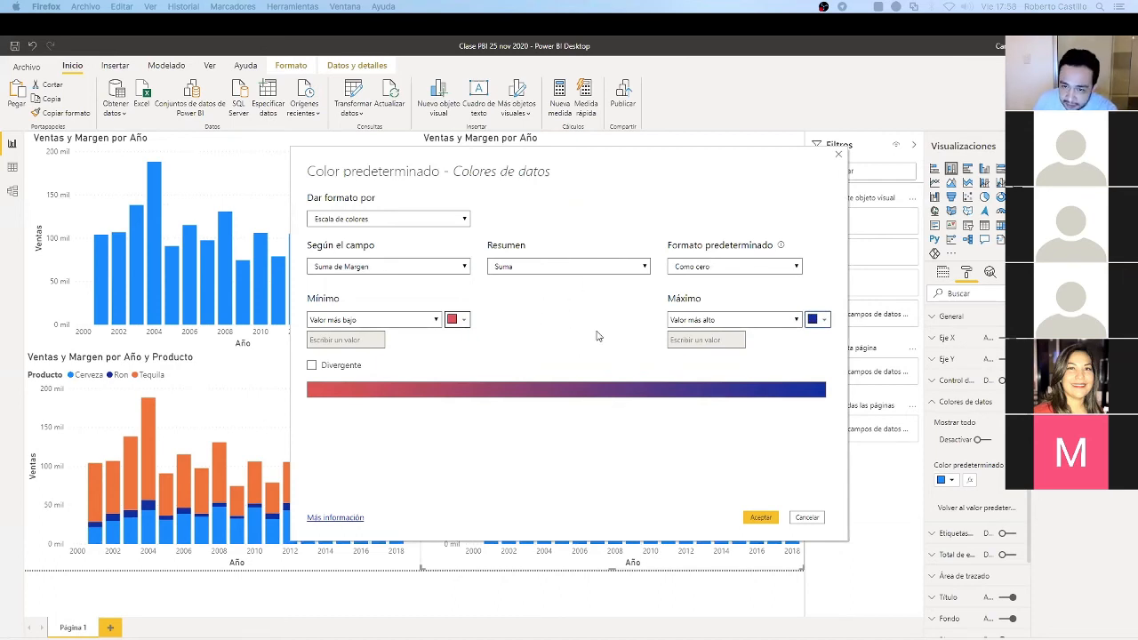
Try a divergent color scale with light yellow as the center color and apply it to the chart
left_click(312, 365)
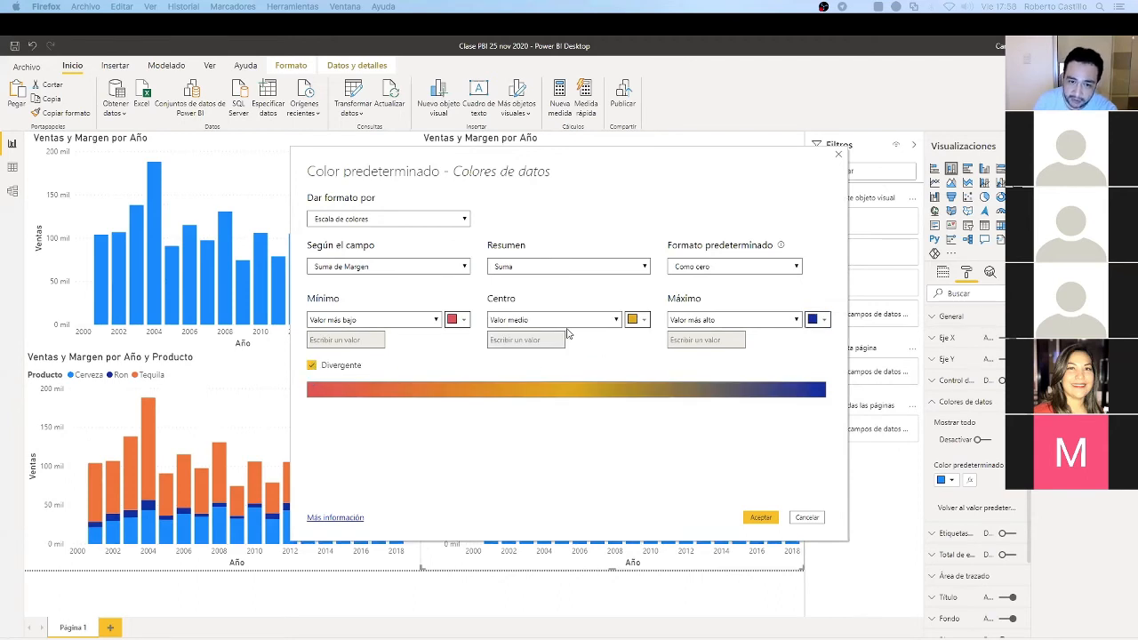
left_click(638, 321)
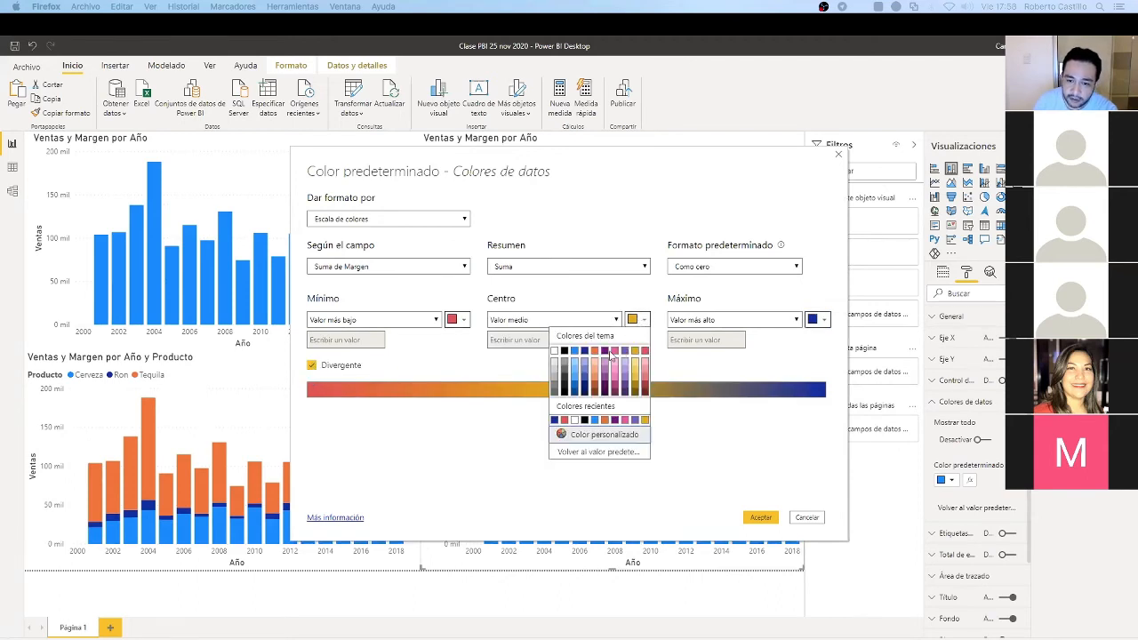
left_click(635, 365)
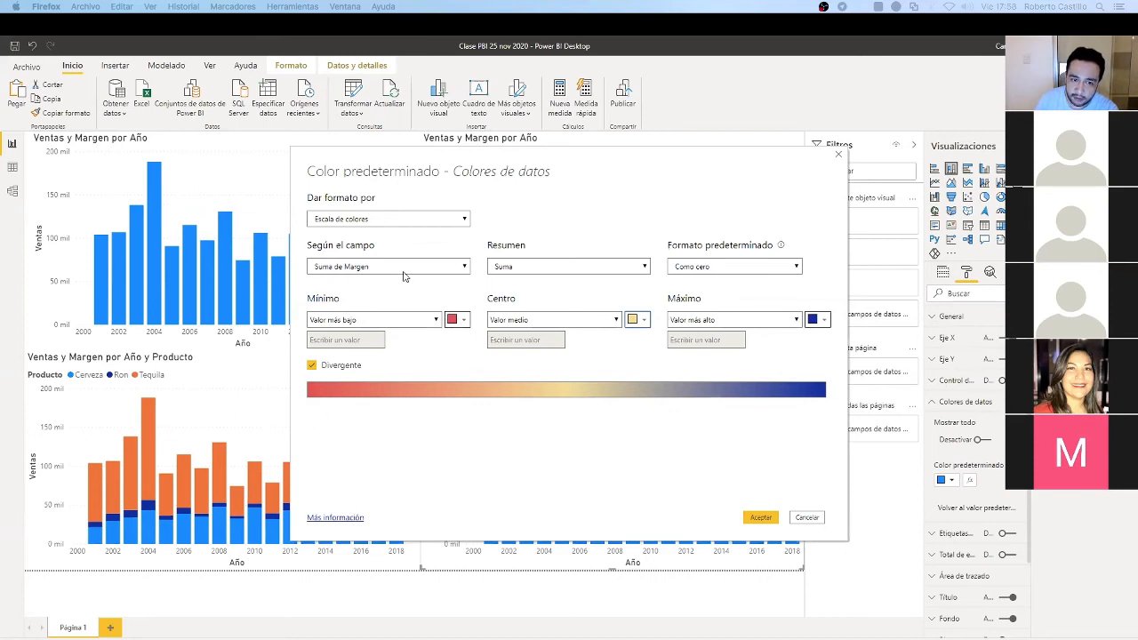
left_click(762, 516)
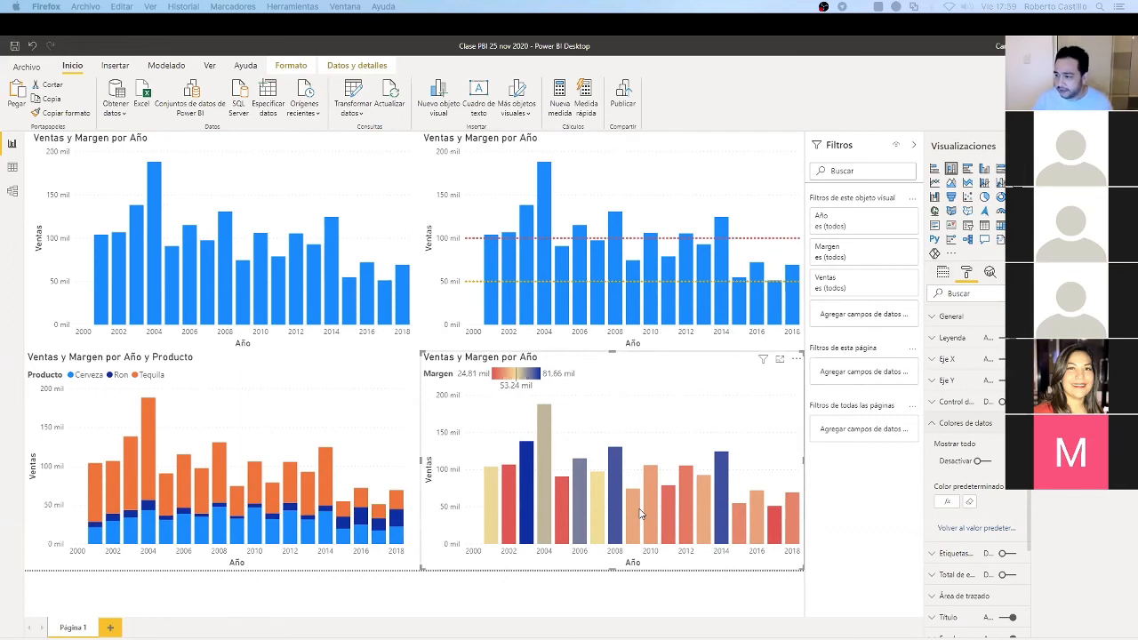
Delete the color-scaled chart and put a fresh copy of the original Ventas y Margen por Año chart in its place
mouse_move(641, 513)
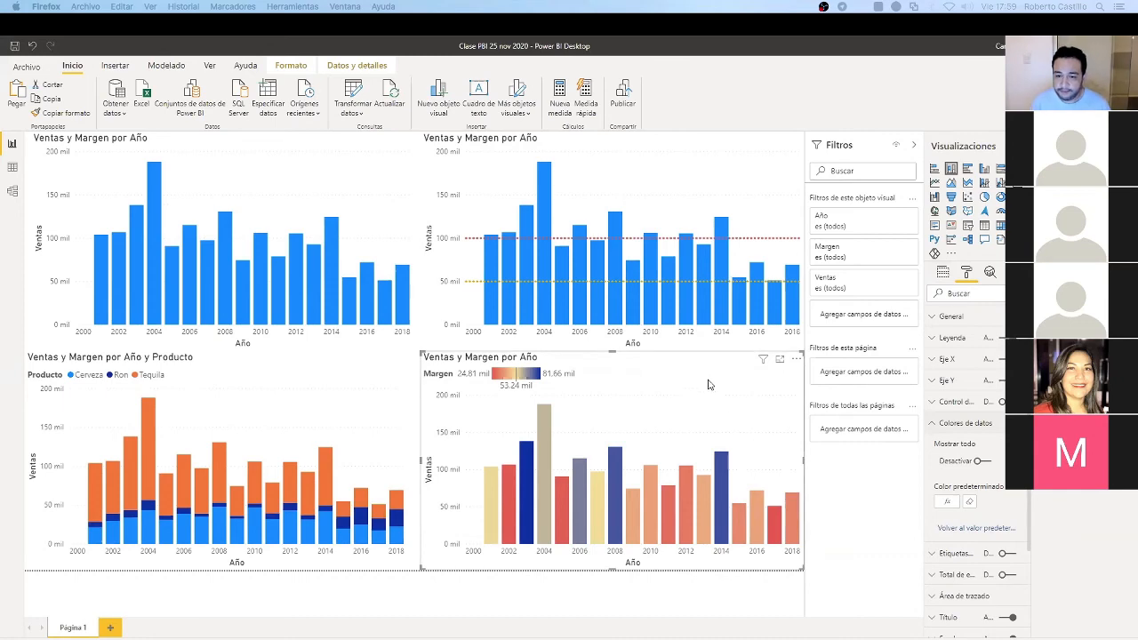
key("Delete")
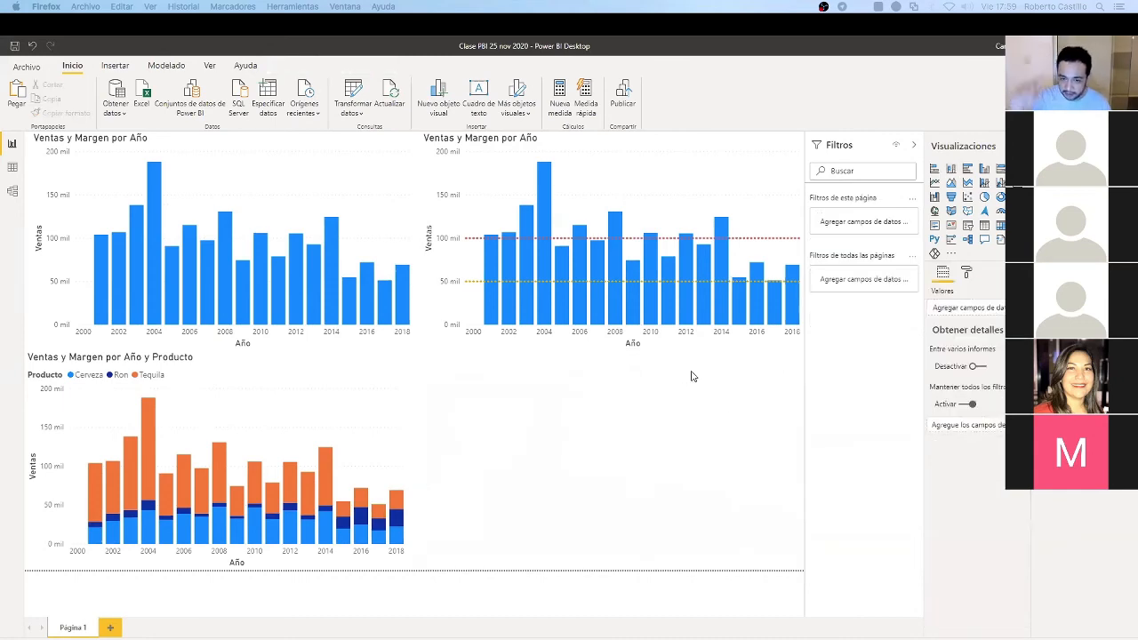
left_click(247, 152)
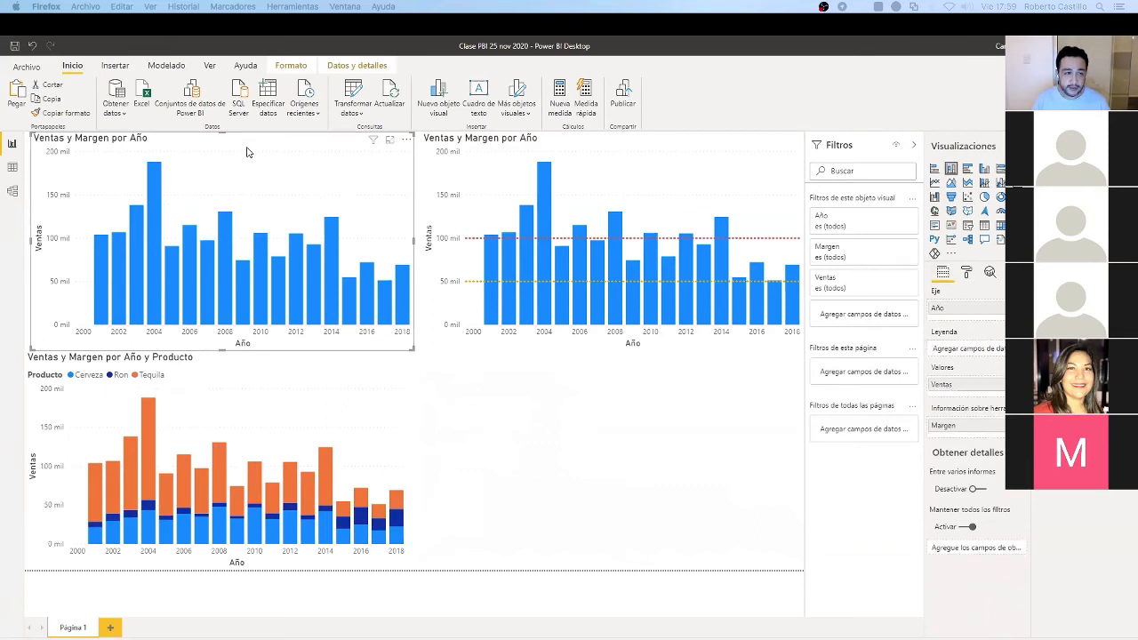
key("ctrl+c")
key("ctrl+v")
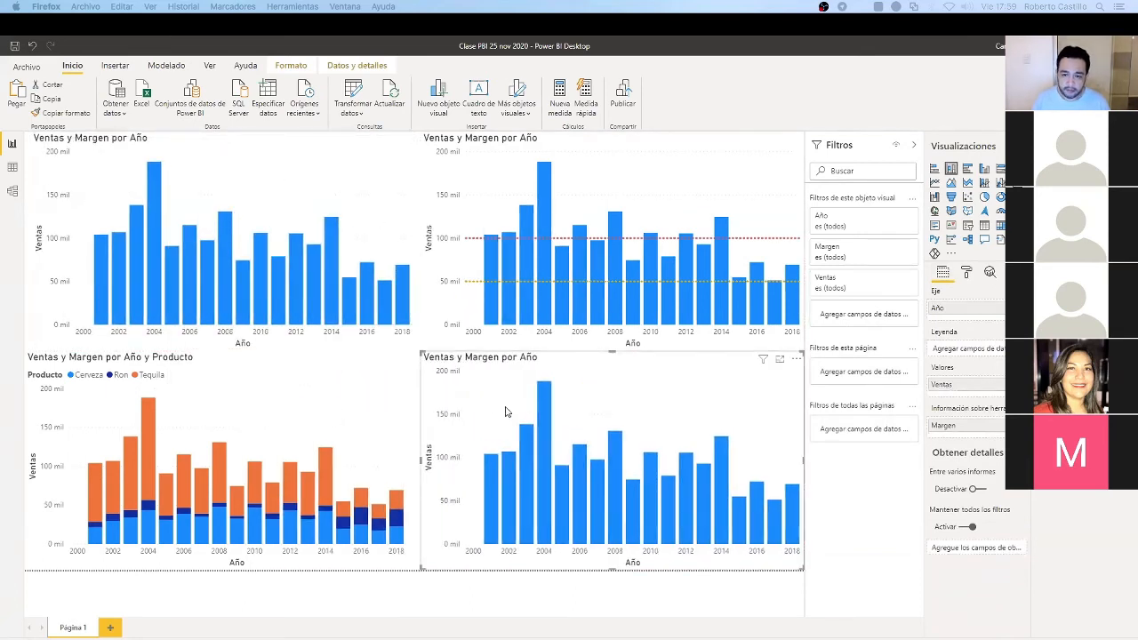
Set up a data color scale for the fresh chart copy based on Margen, summarized as Suma
left_click(966, 276)
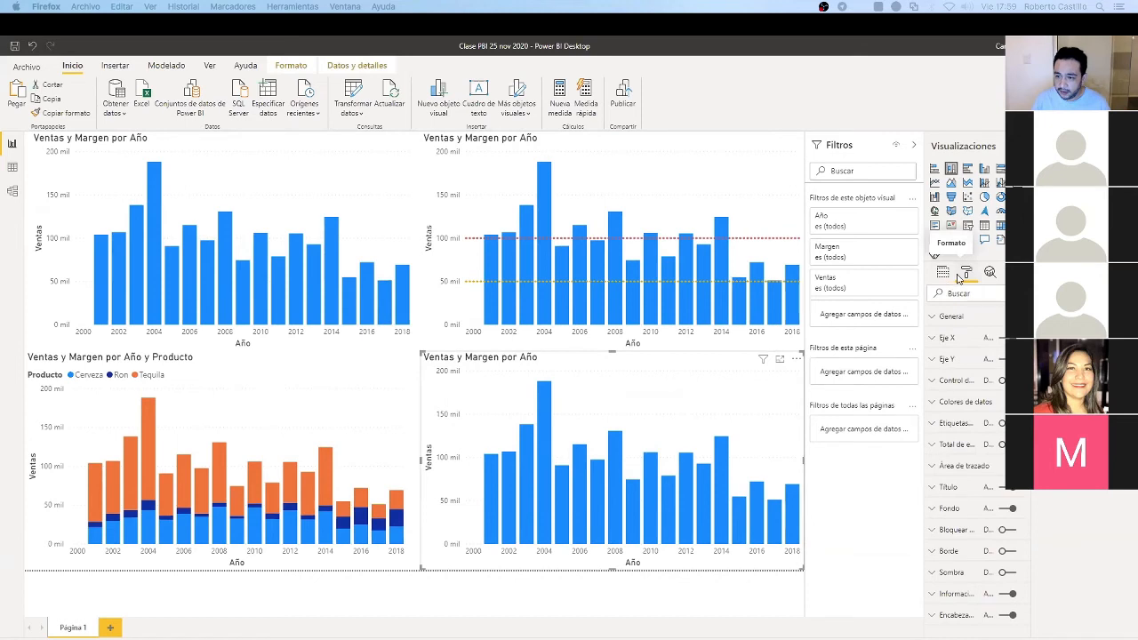
left_click(934, 404)
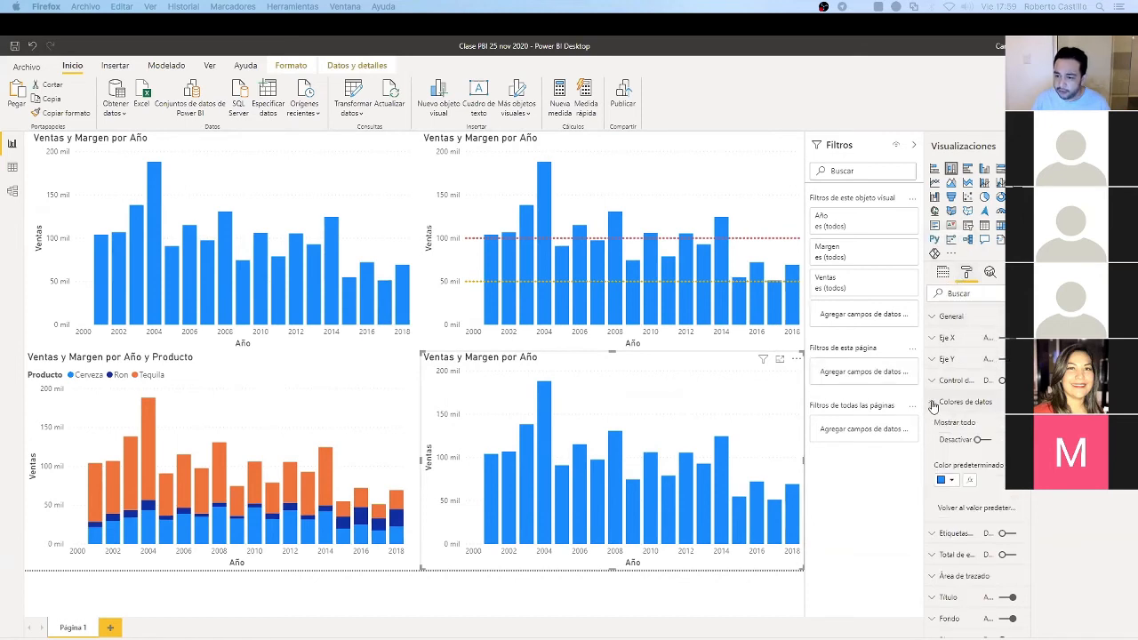
left_click(970, 482)
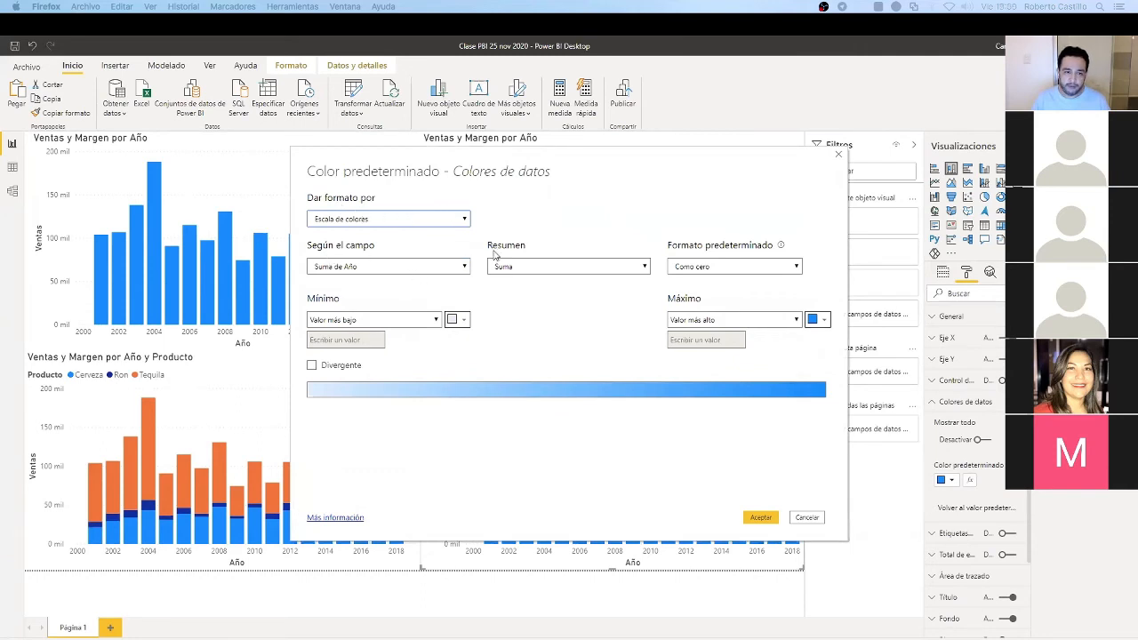
left_click(368, 267)
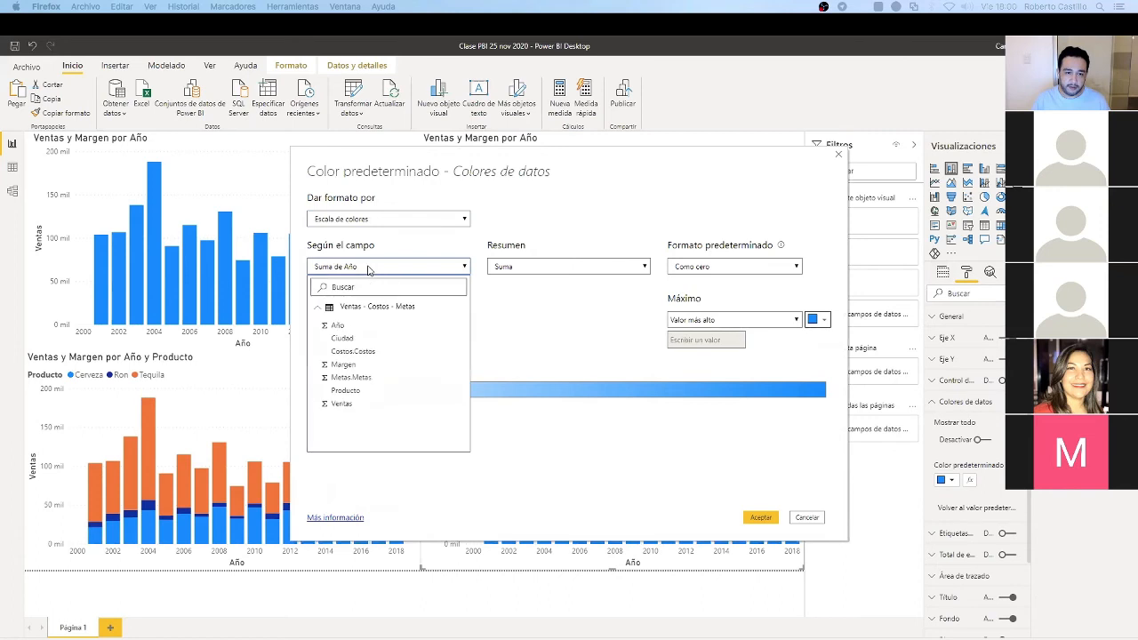
left_click(344, 364)
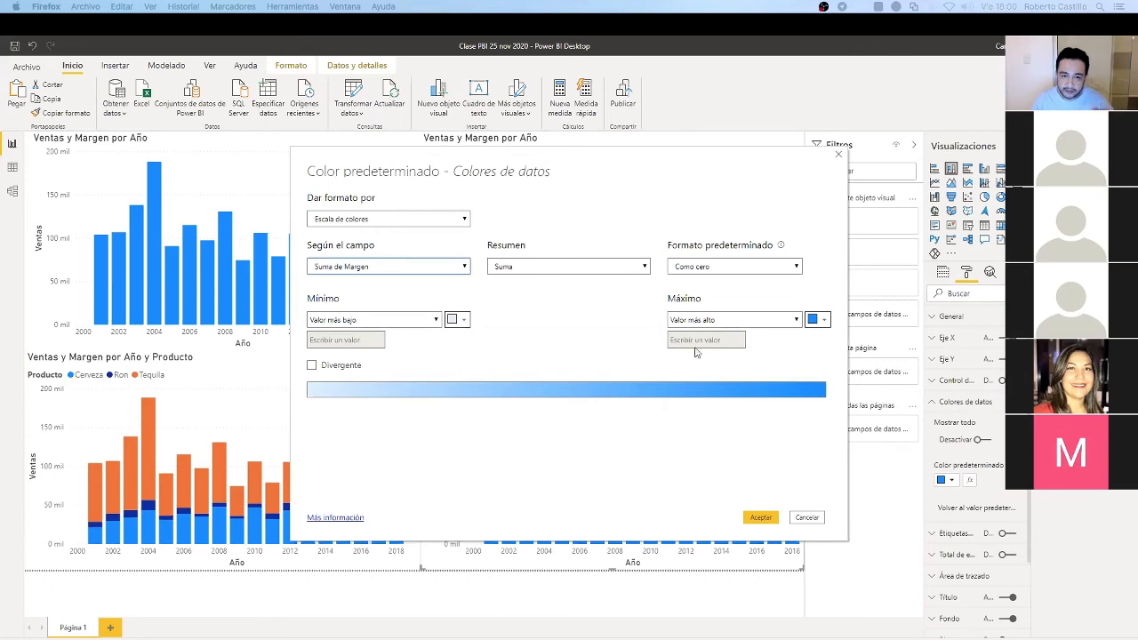
left_click(572, 270)
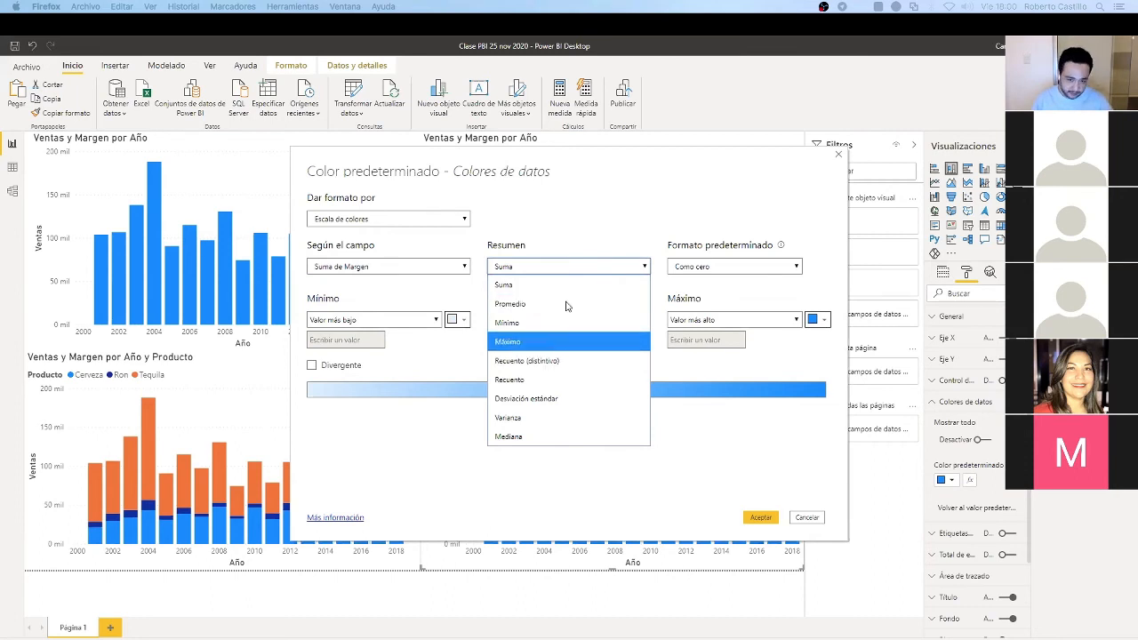
left_click(504, 285)
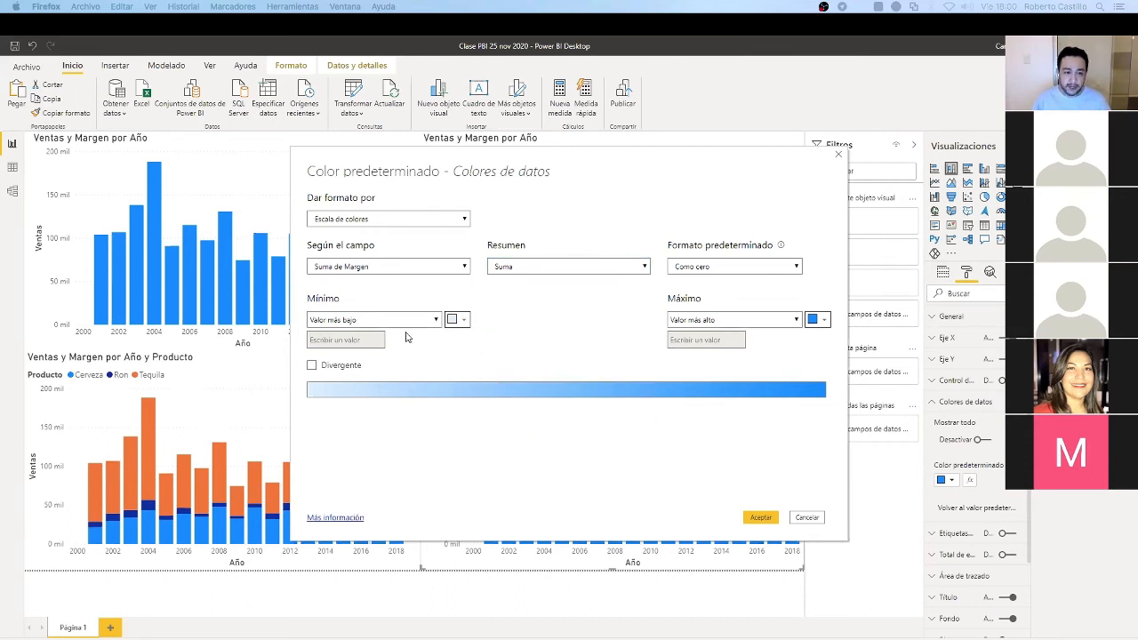
Set the color scale to red for the lowest Margen value and dark blue for the highest
left_click(458, 319)
left_click(465, 352)
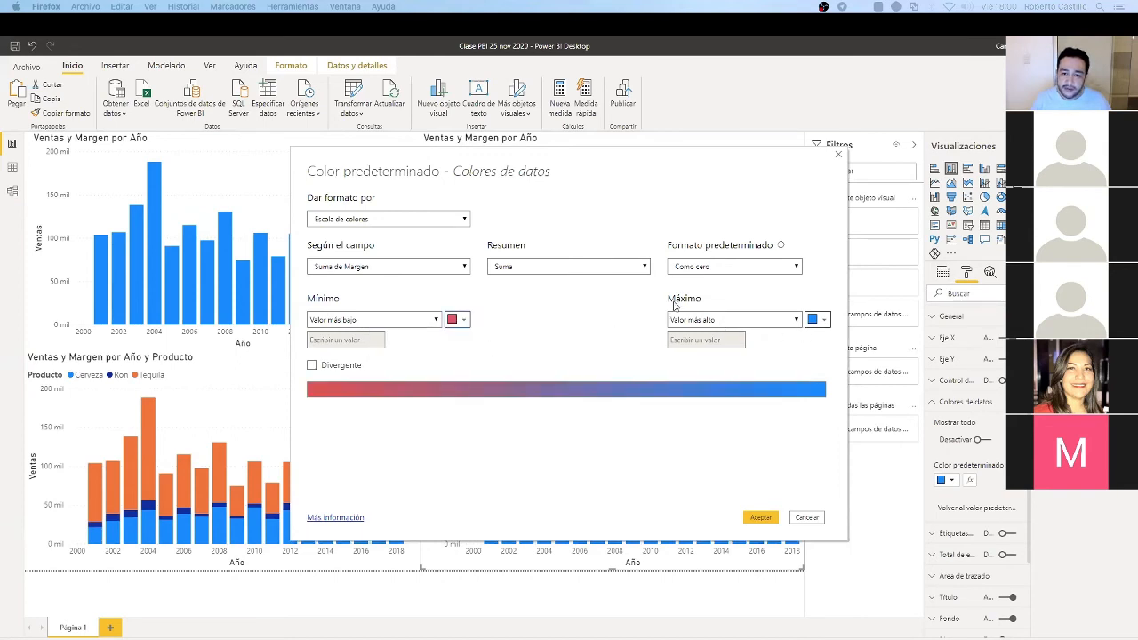
left_click(815, 320)
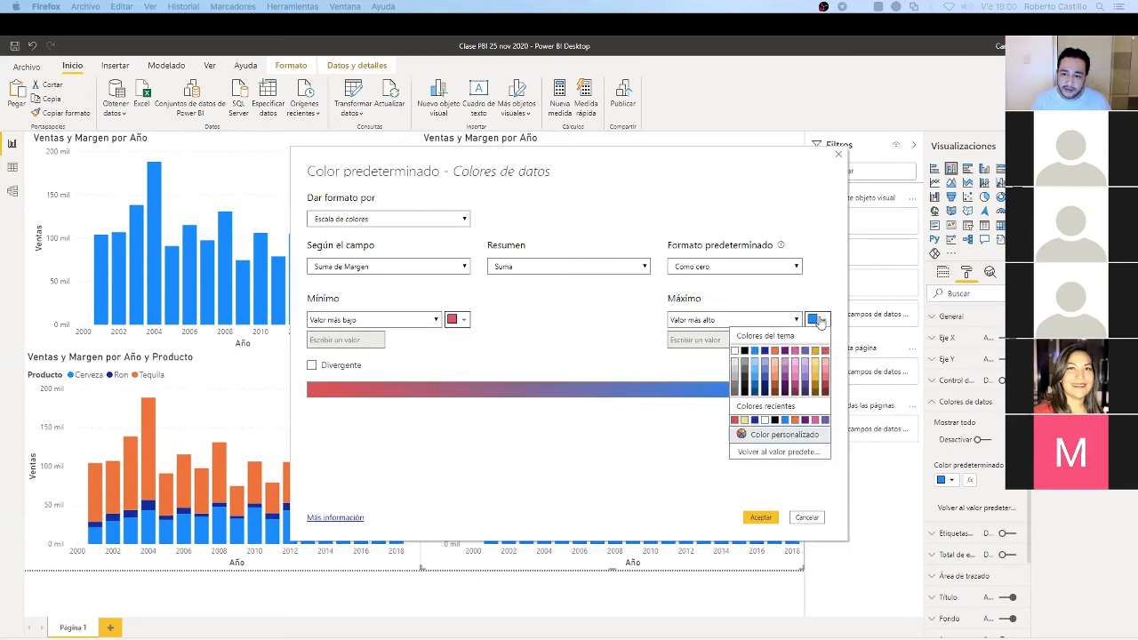
left_click(765, 352)
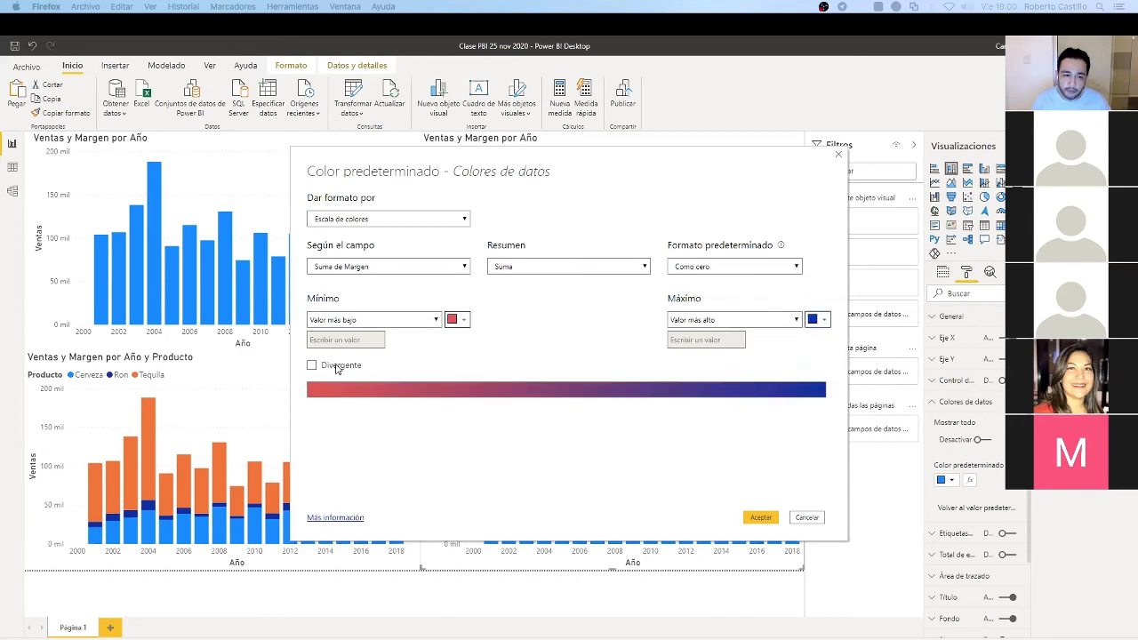
Make the Margen color scale divergent with light yellow as the center color and apply it to the chart
left_click(338, 367)
left_click(634, 320)
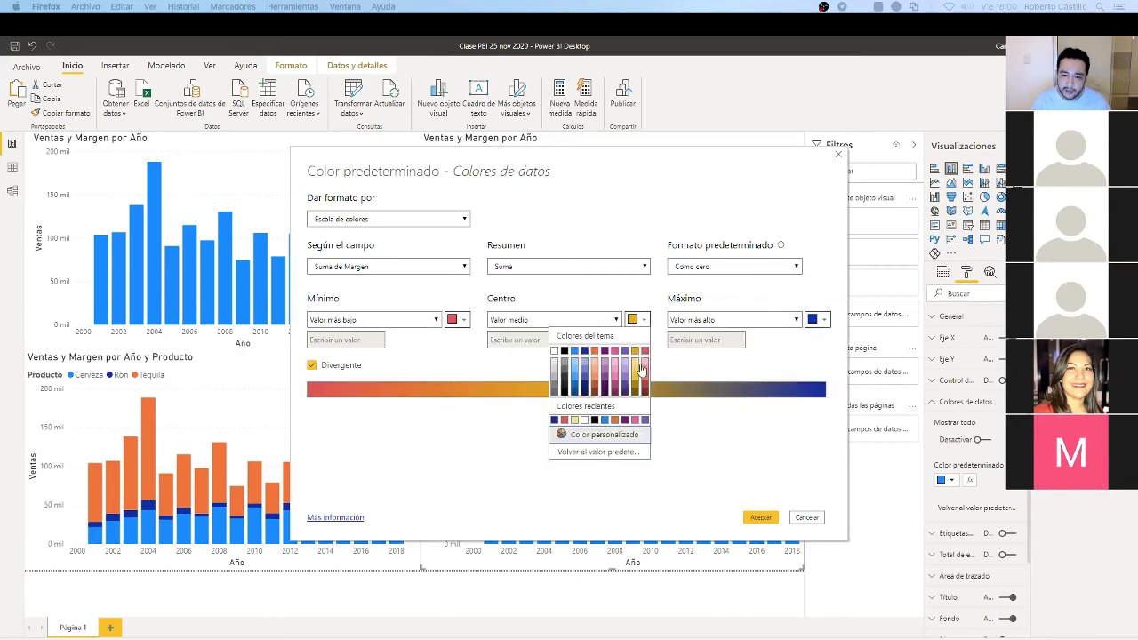
left_click(640, 368)
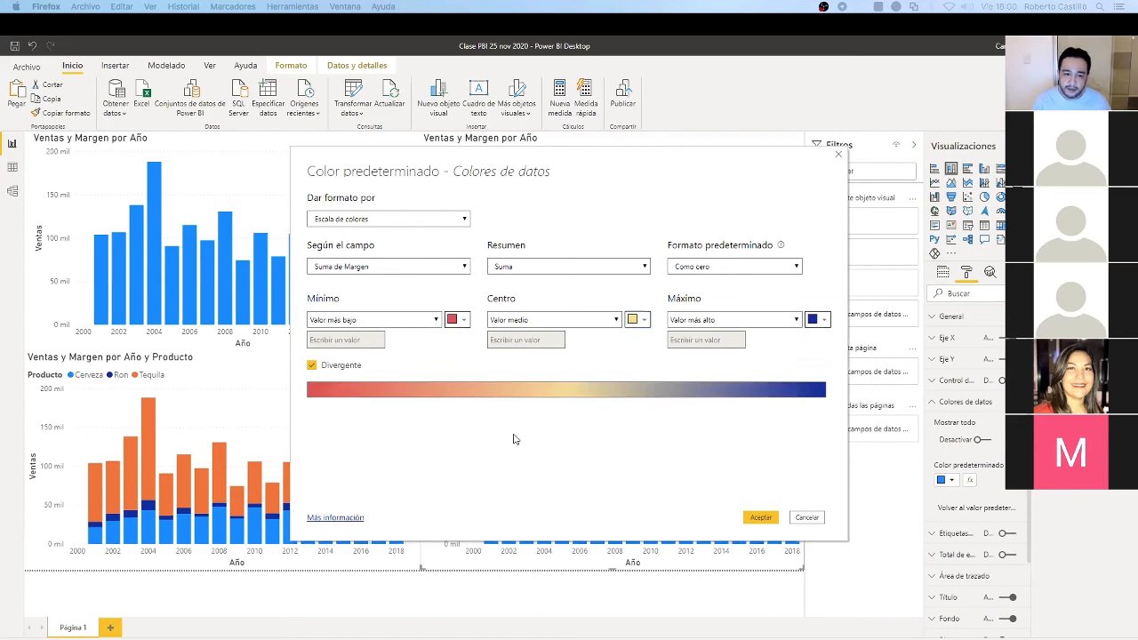
left_click(761, 518)
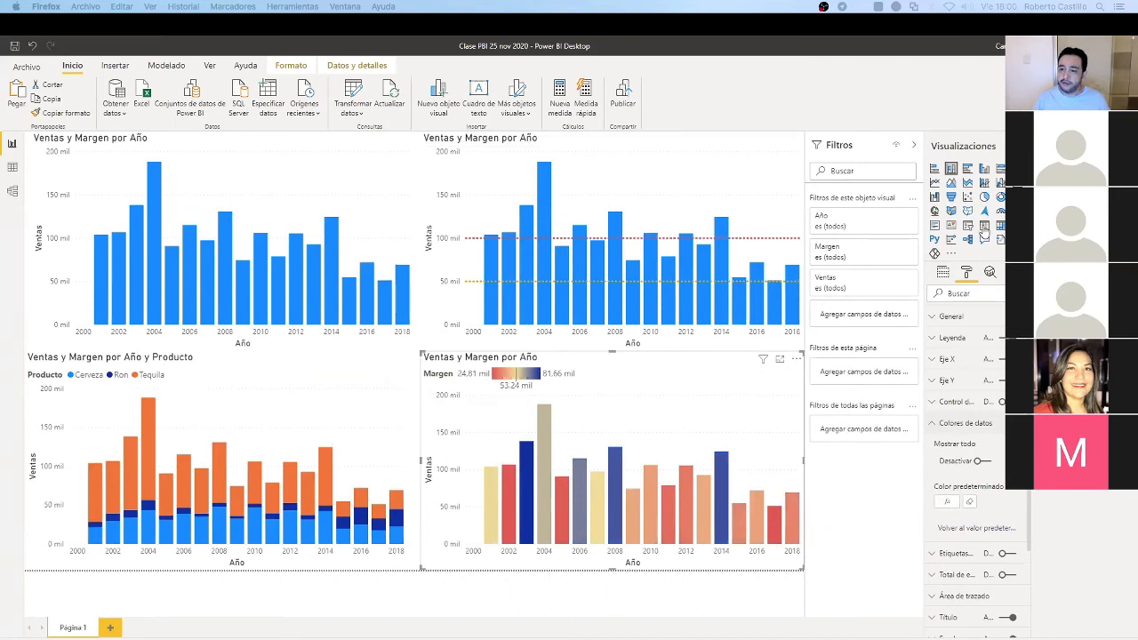
left_click(933, 428)
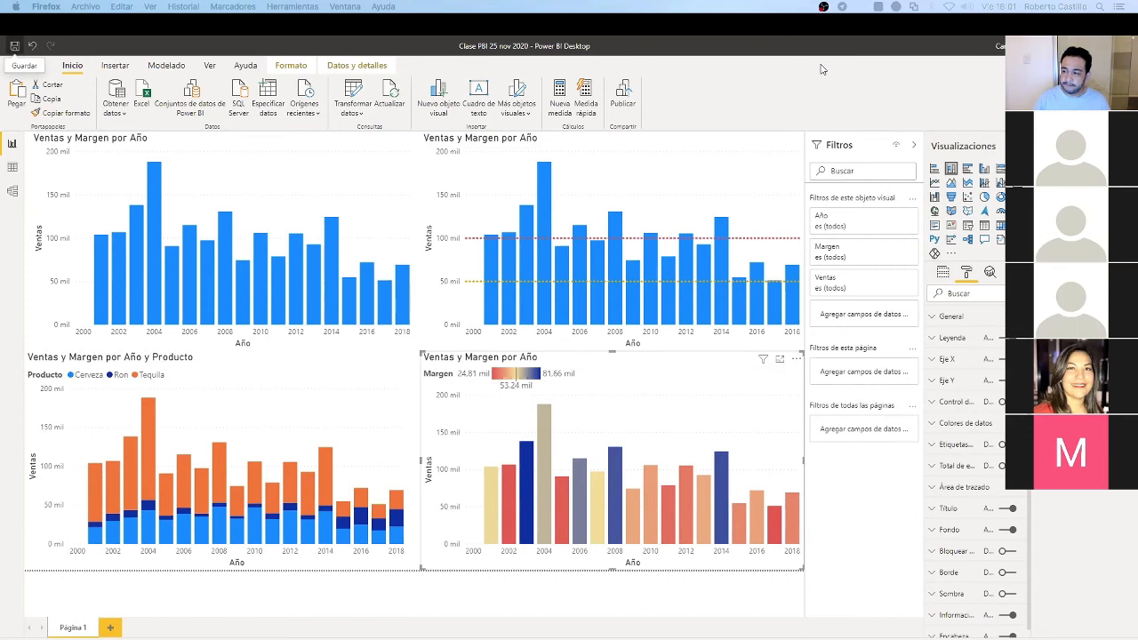
Add a new report page and build a full-width stacked column chart of Ventas by Año across its upper part
left_click(112, 629)
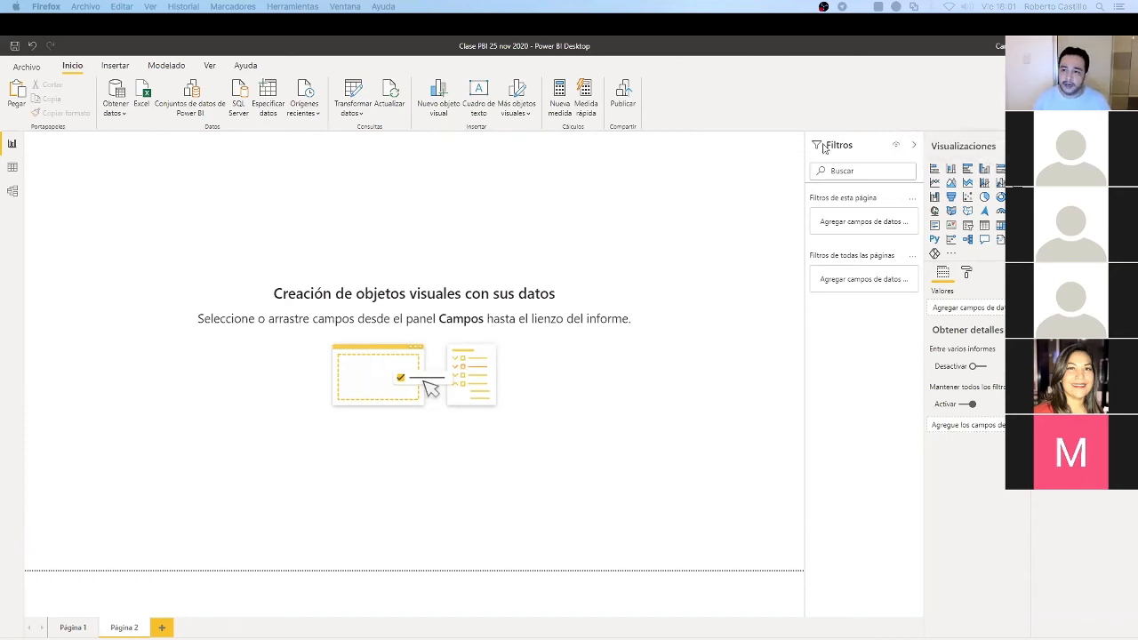
left_click(951, 171)
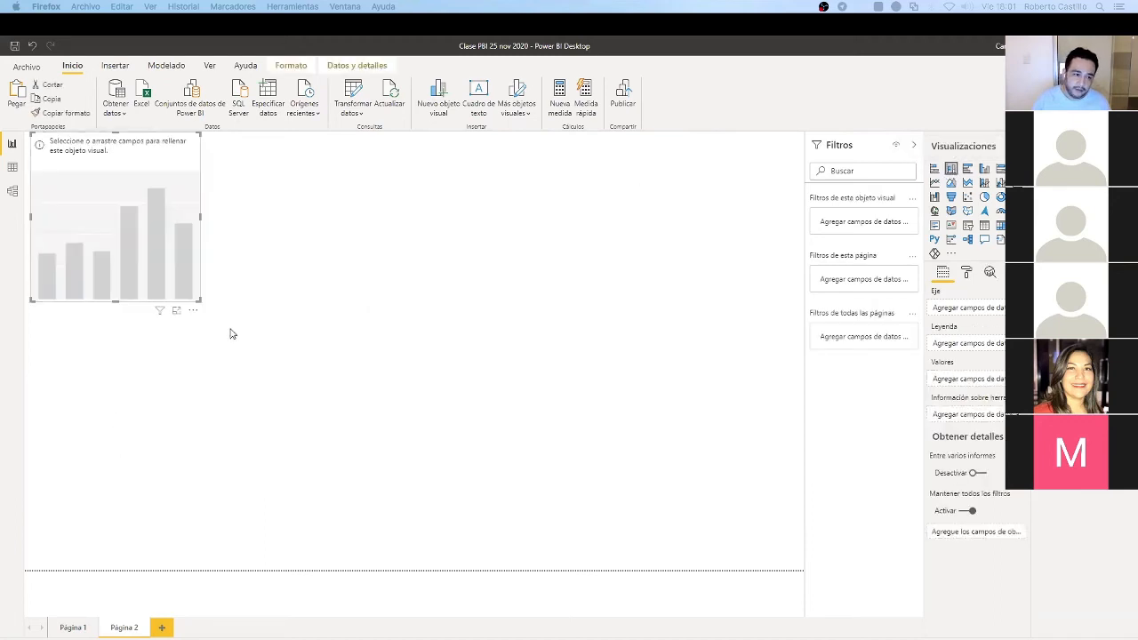
left_click_drag(200, 301, 866, 326)
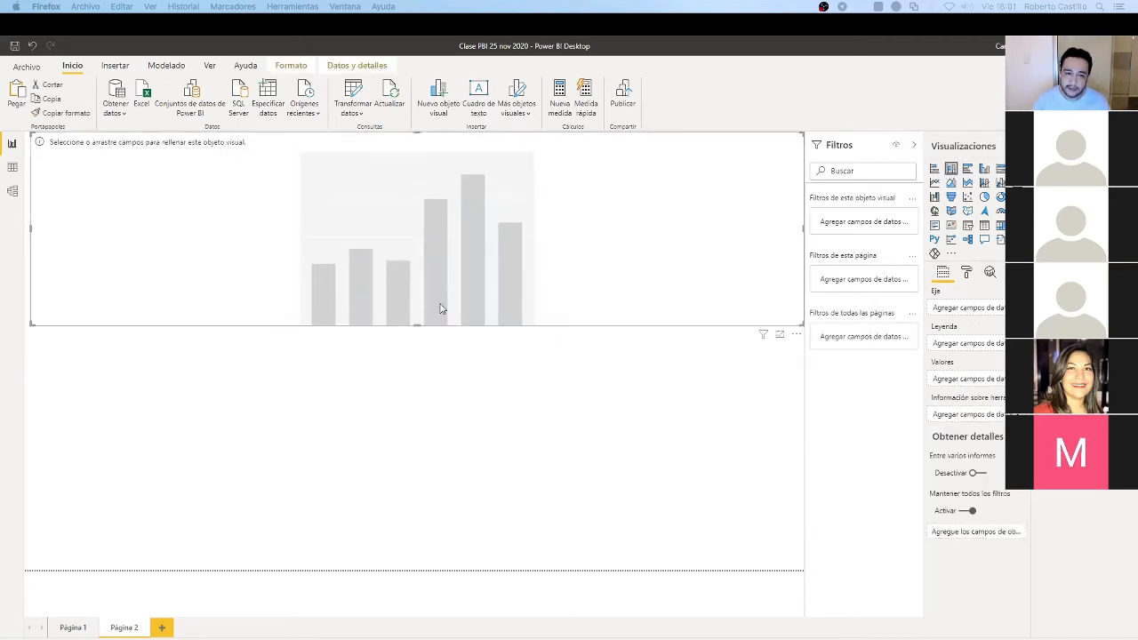
mouse_move(416, 326)
left_mouse_down()
mouse_move(407, 451)
mouse_move(427, 320)
mouse_move(424, 330)
left_mouse_up()
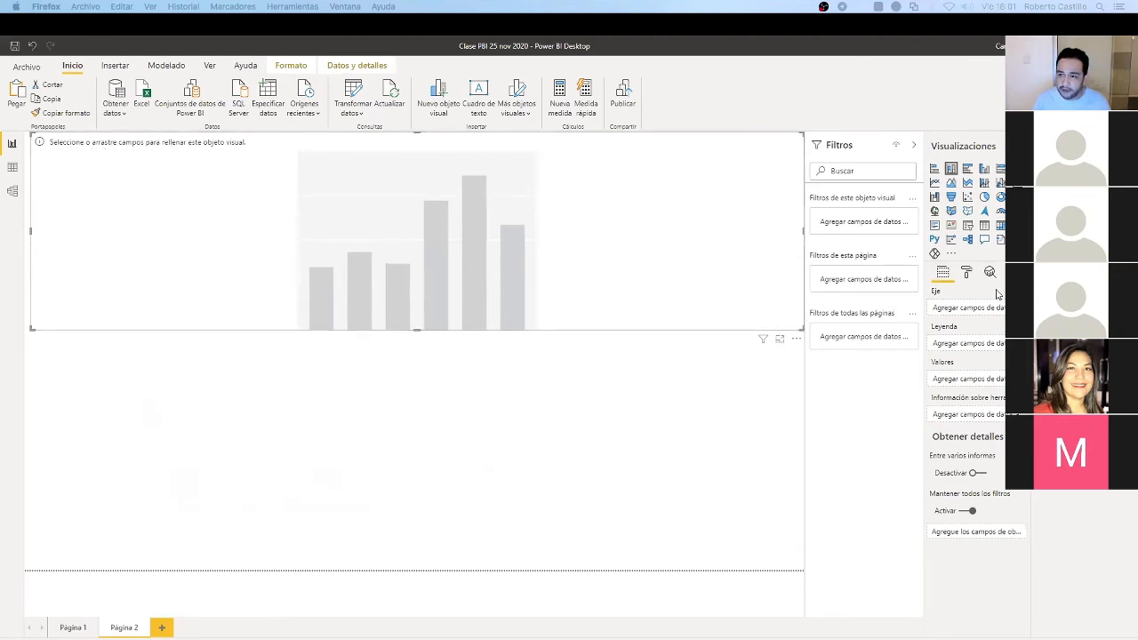
left_click_drag(997, 294, 982, 308)
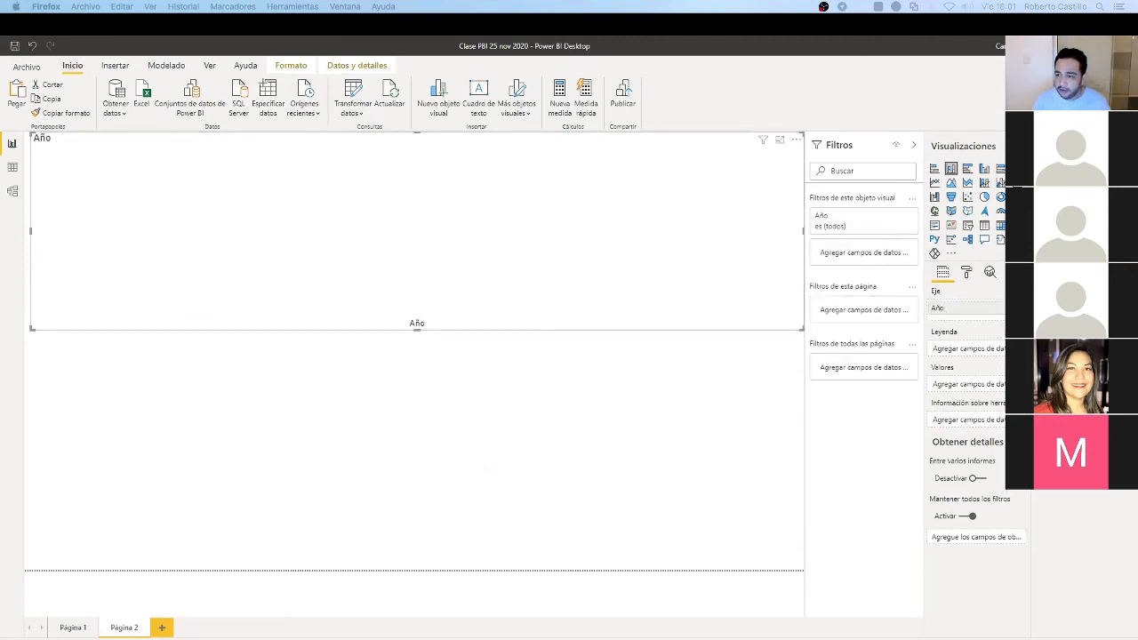
left_click_drag(1009, 351, 970, 384)
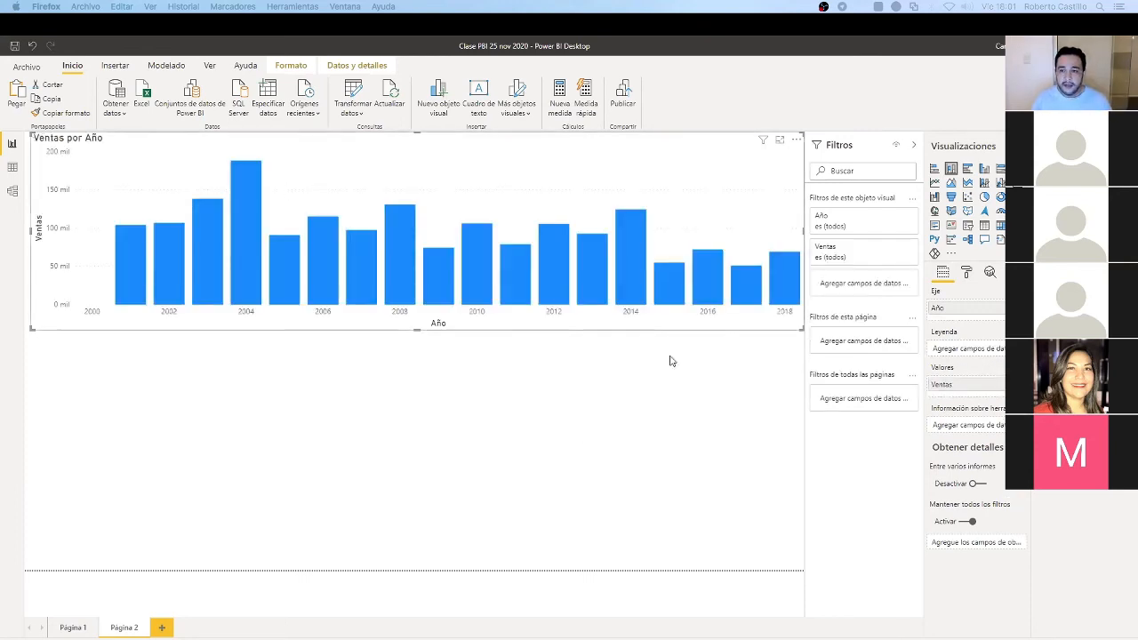
left_click(405, 394)
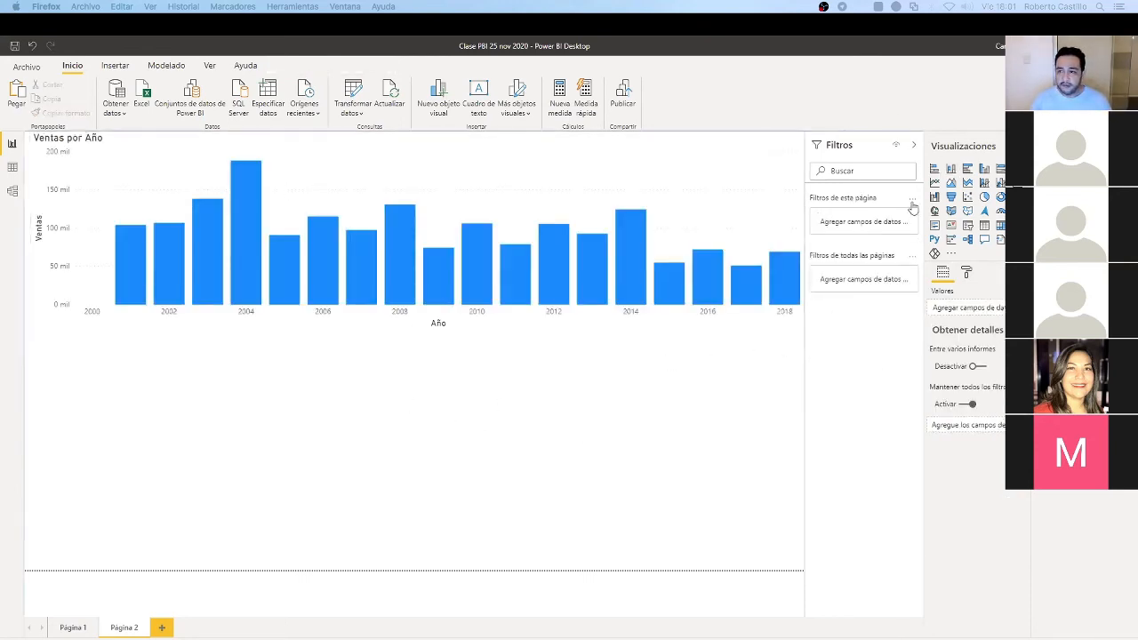
Insert a clustered column chart below the stacked one, with Año on the axis and Ventas as values
left_click(986, 174)
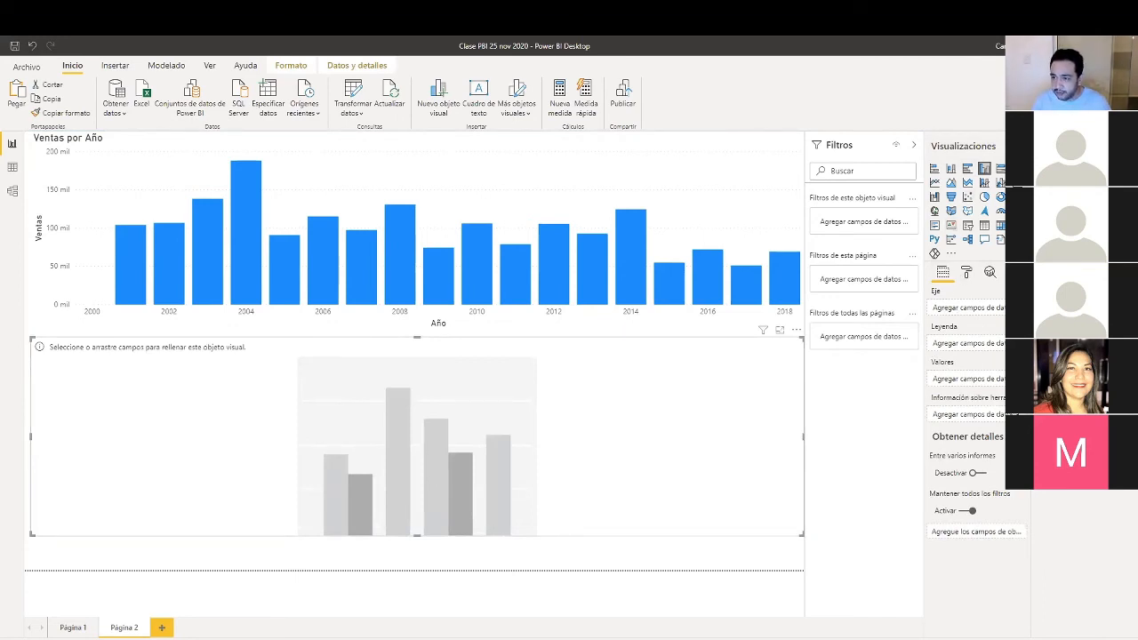
left_click_drag(1014, 298, 985, 299)
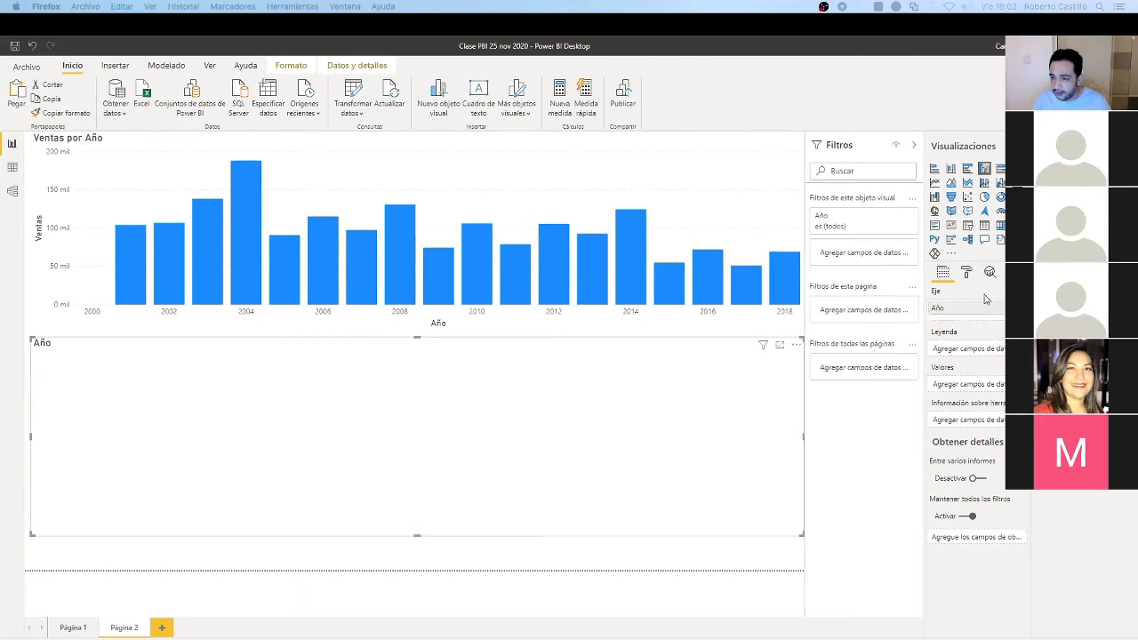
left_click_drag(1014, 383, 943, 384)
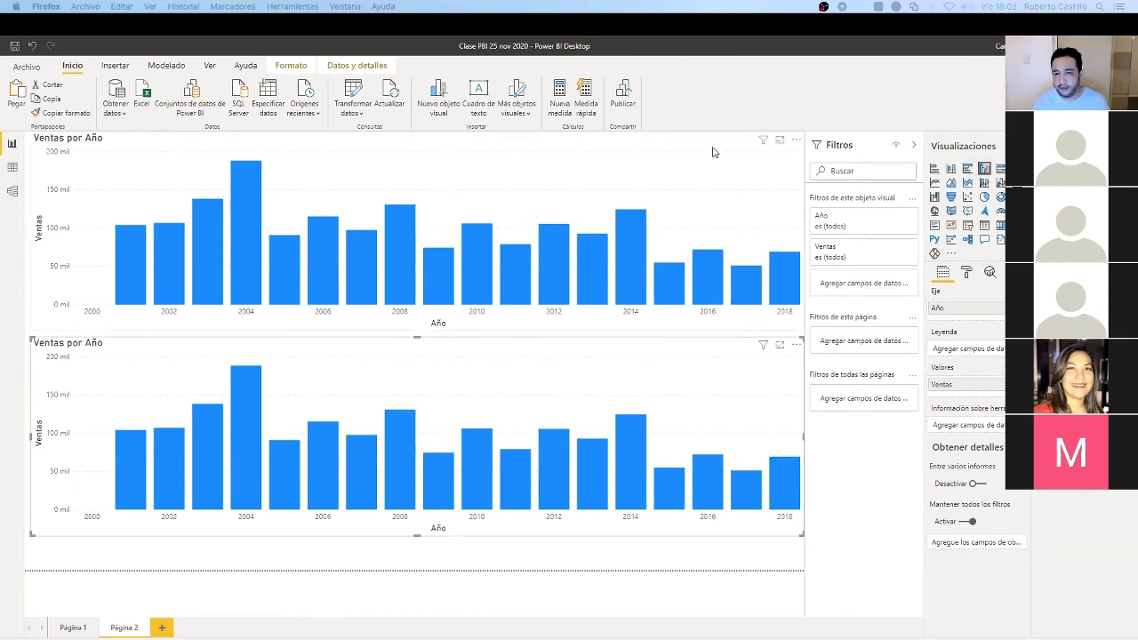
Add Ciudad as the legend of both the stacked and the clustered column chart
left_click(438, 168)
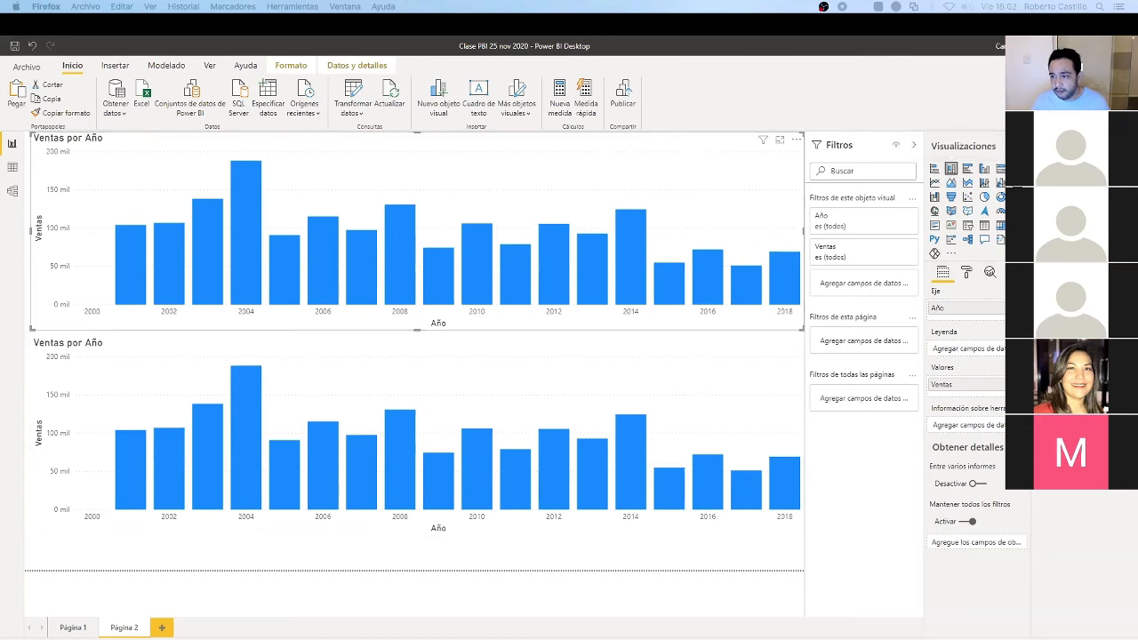
left_click_drag(1058, 271, 985, 347)
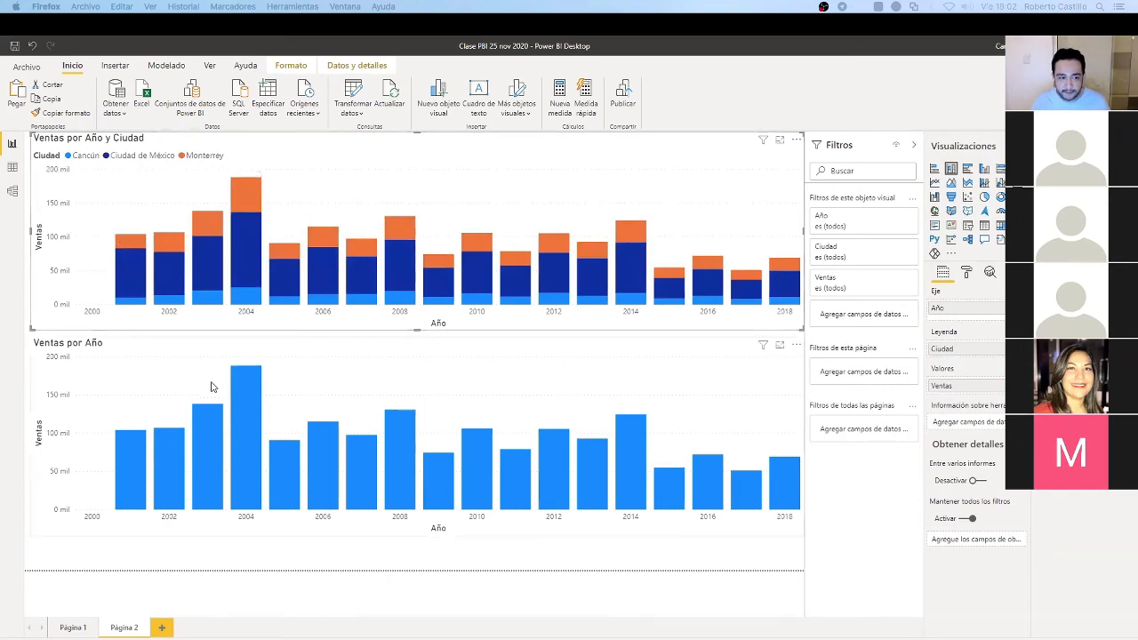
left_click(487, 351)
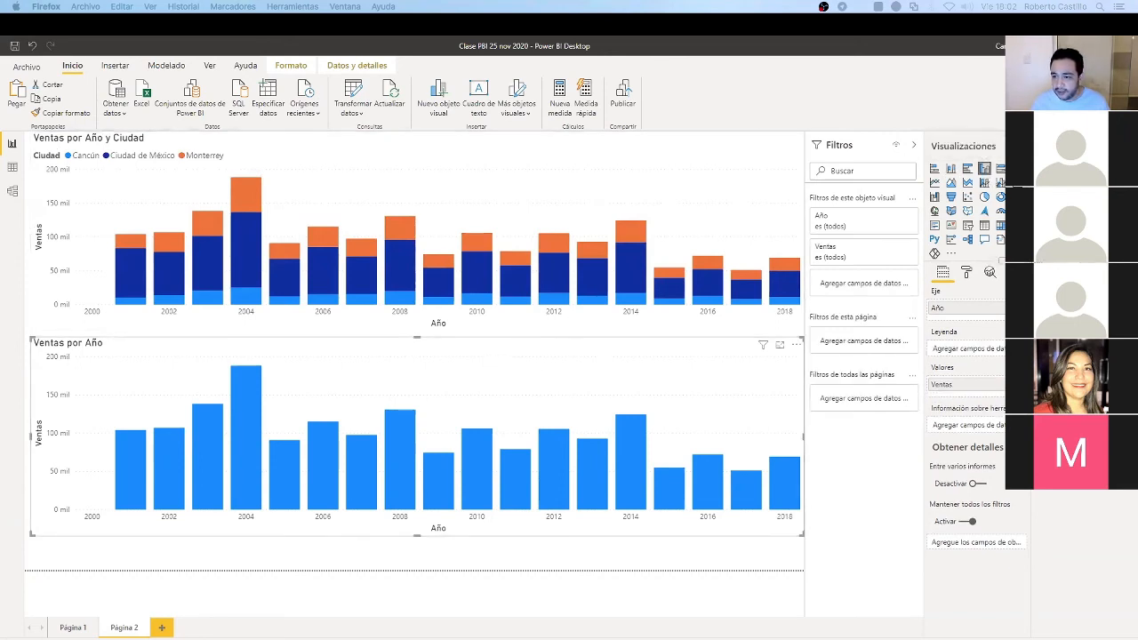
left_click_drag(998, 321, 956, 349)
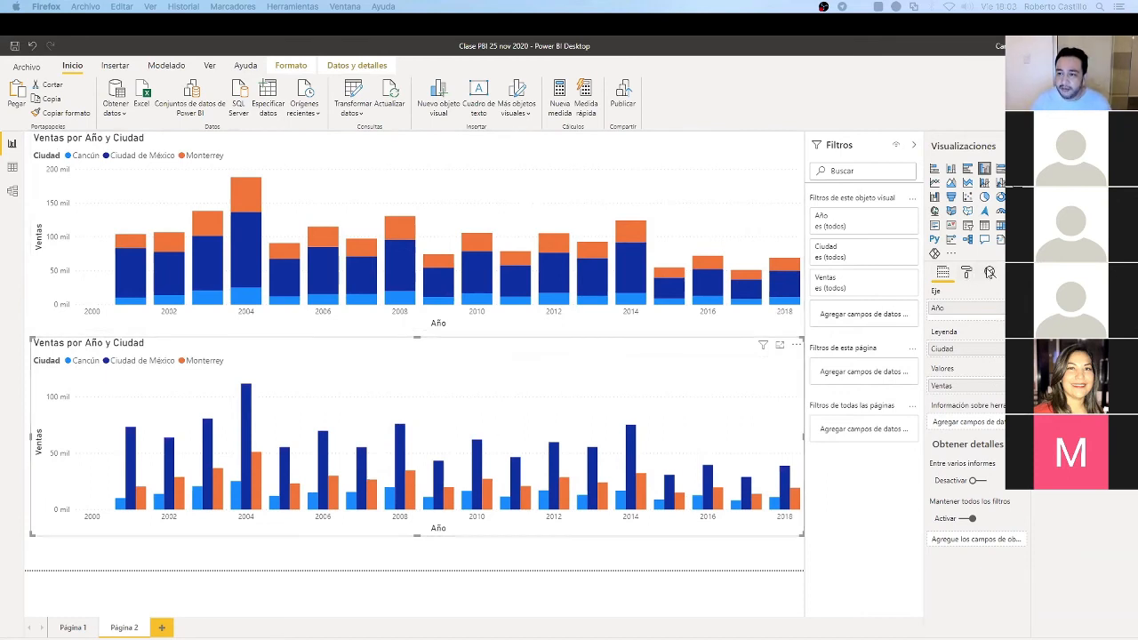
Add a trend line and an average line for Ventas to the clustered column chart
left_click(990, 272)
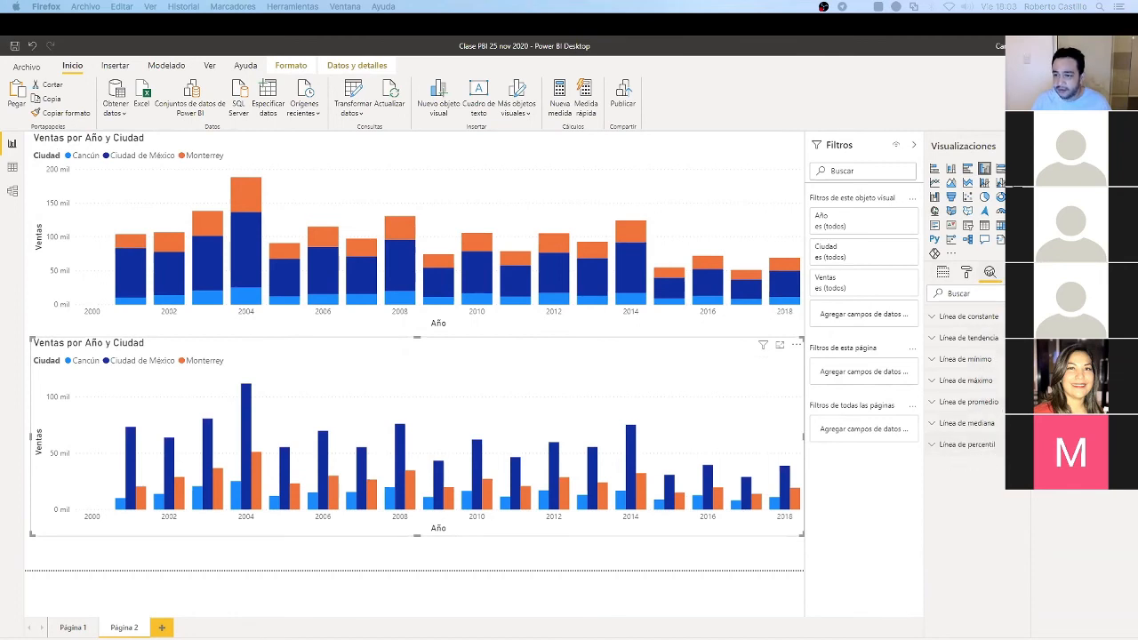
left_click(932, 340)
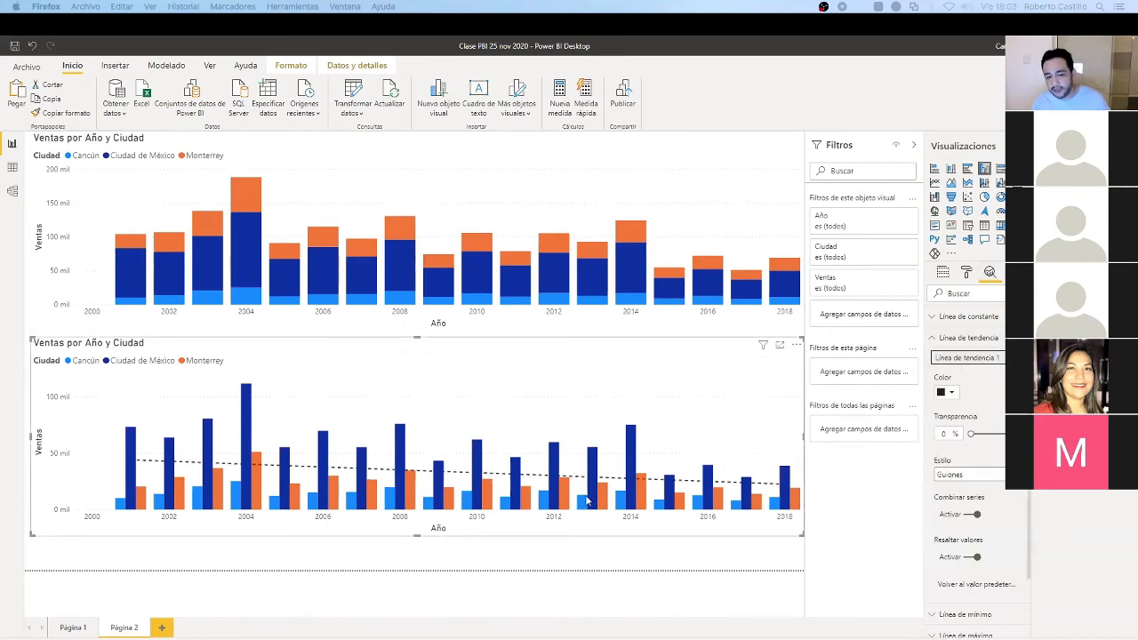
left_click(934, 341)
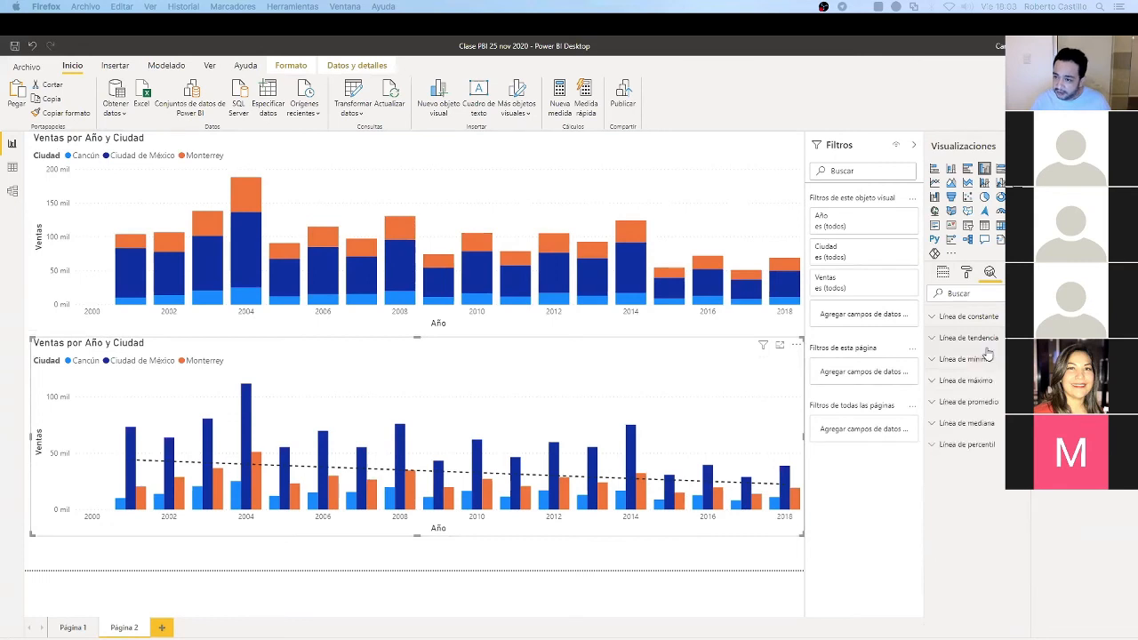
left_click(936, 406)
left_click(966, 422)
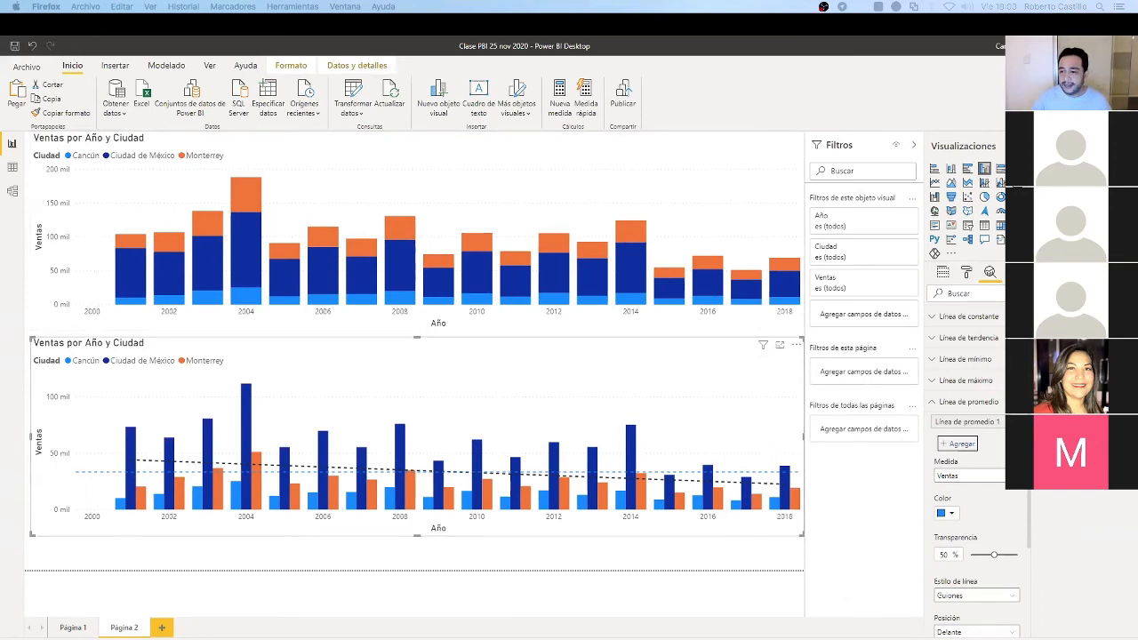
left_click(932, 407)
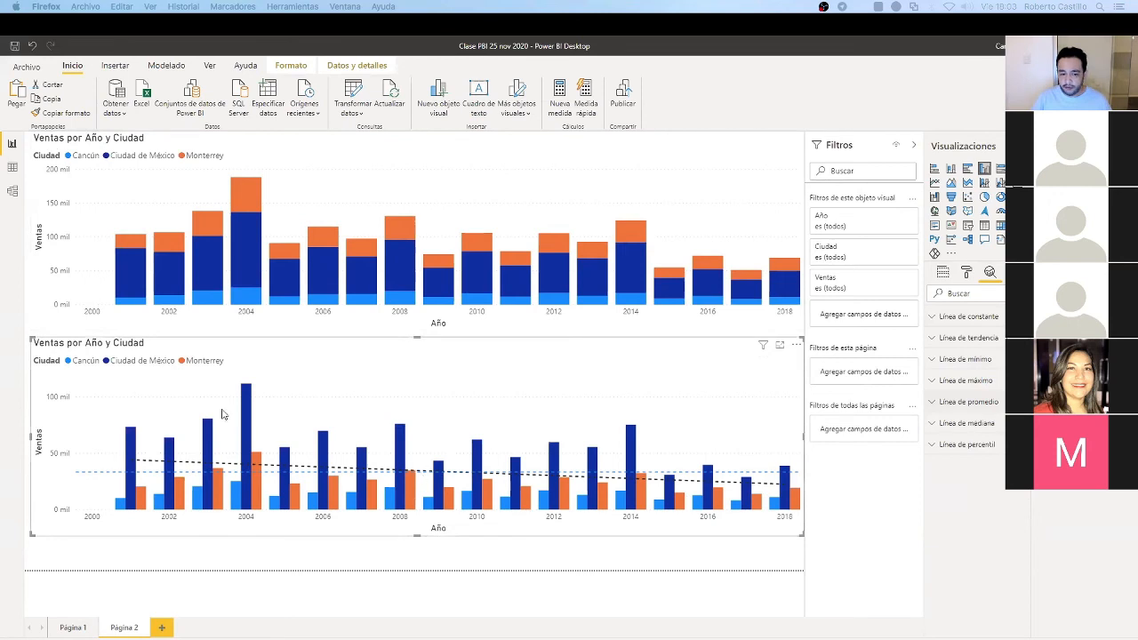
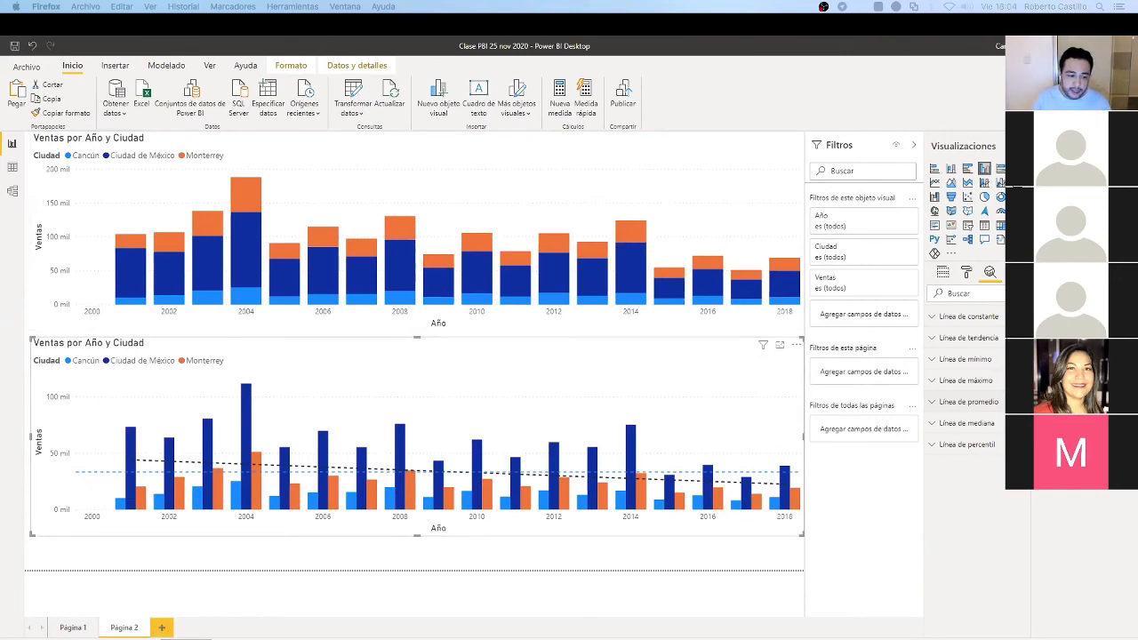
Add another report page and fill it with a 100% stacked column chart of Ventas by Año
left_click(164, 629)
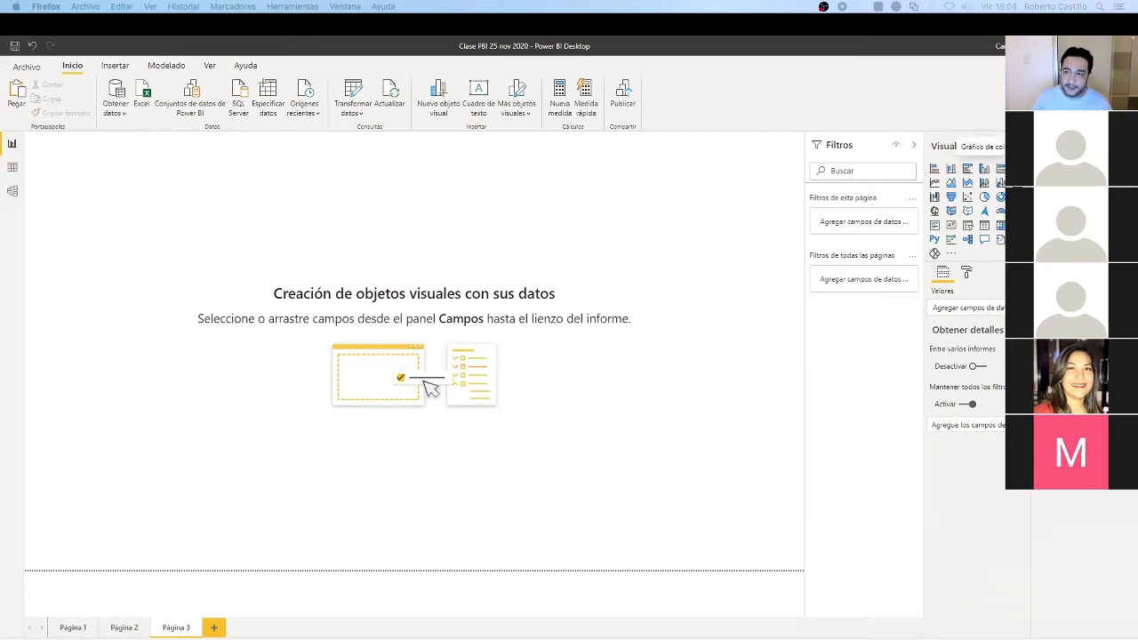
left_click(951, 168)
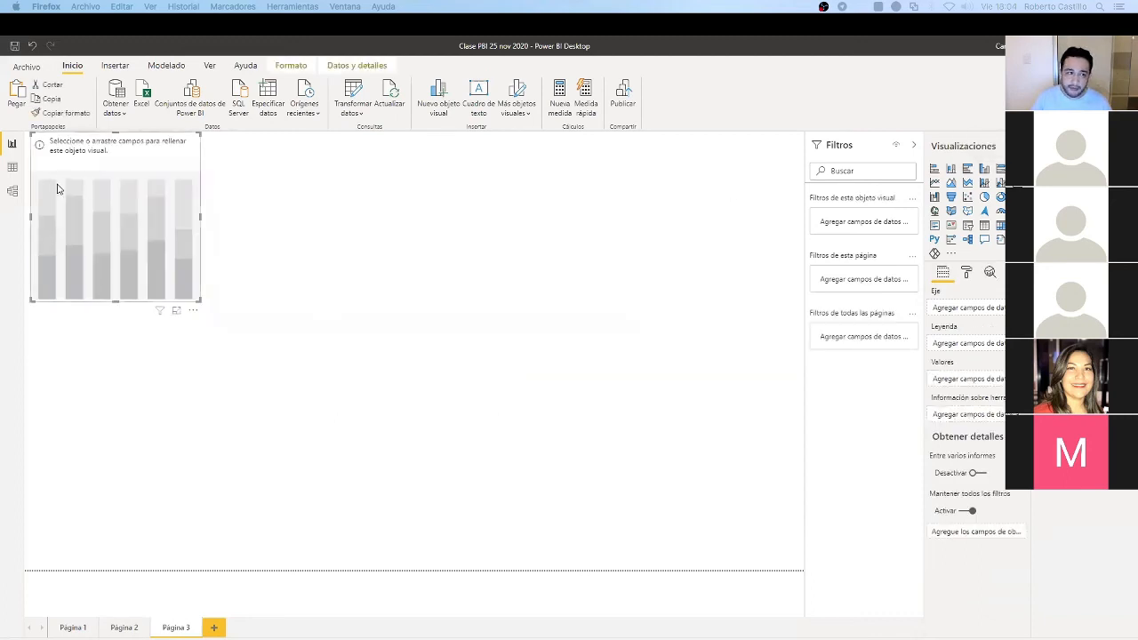
left_click_drag(201, 301, 877, 599)
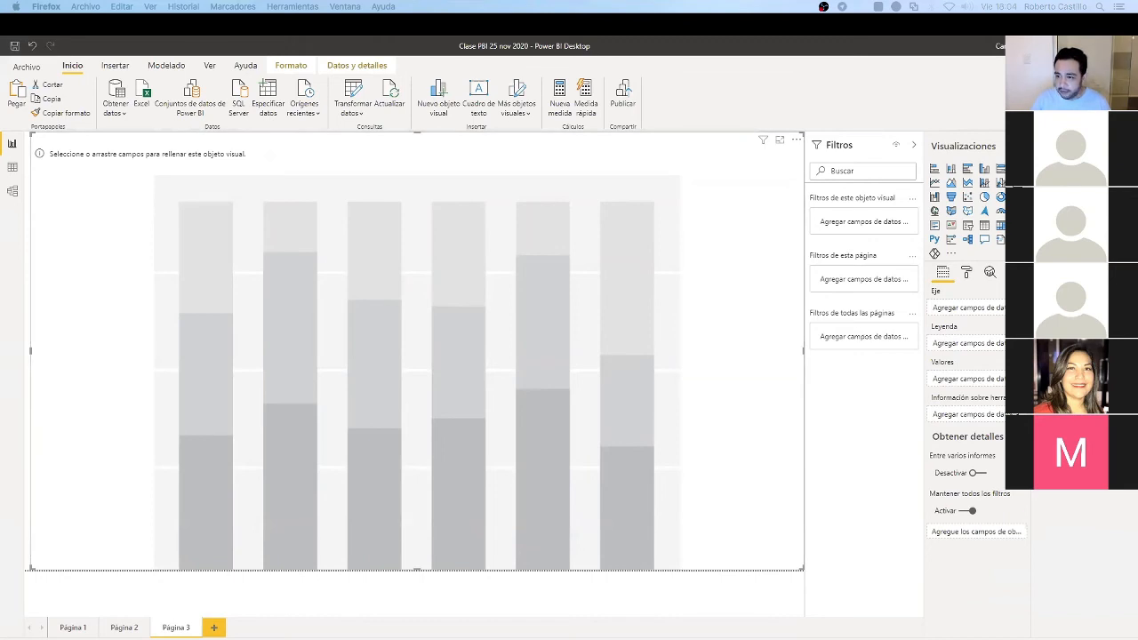
left_click_drag(1074, 238, 975, 310)
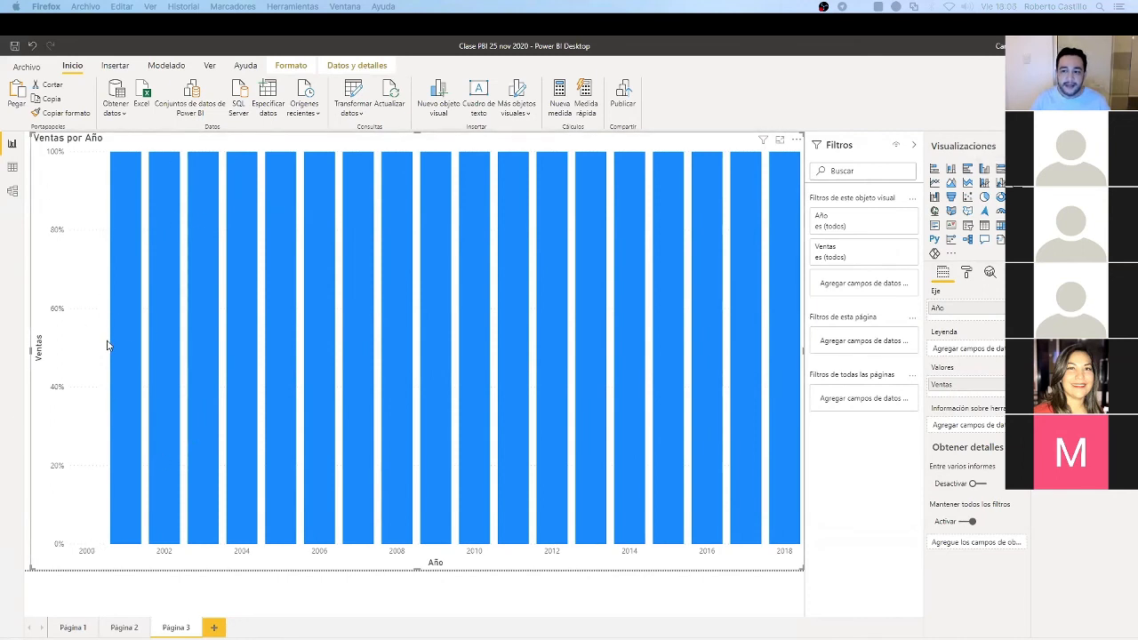
Break the 100% stacked chart down by Producto in the legend, and replace that field with Ciudad
mouse_move(357, 451)
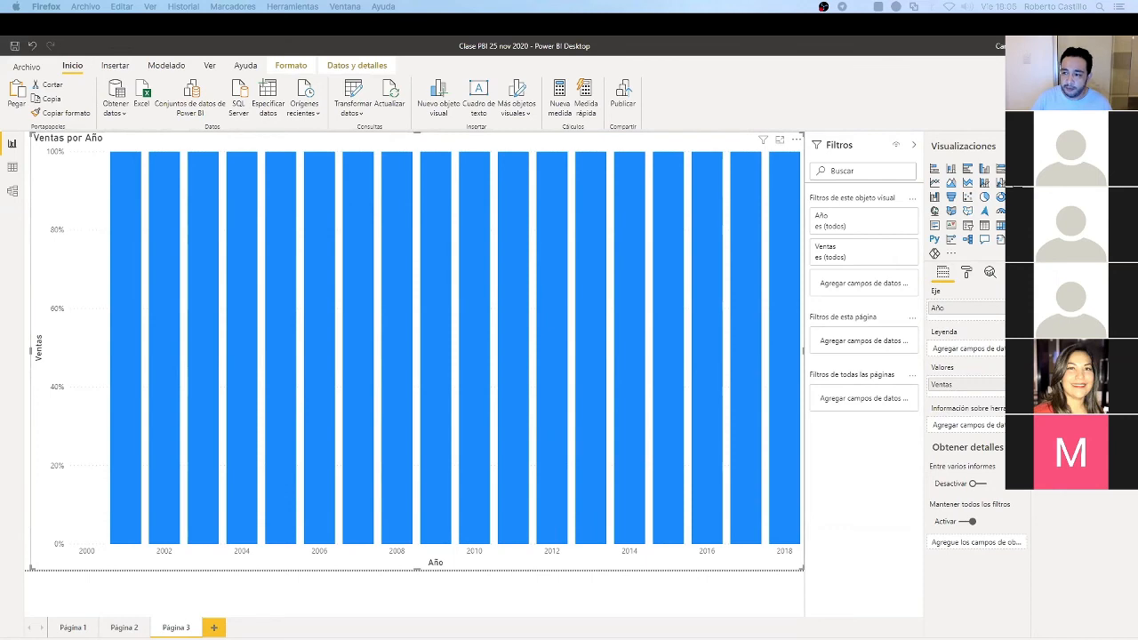
left_click_drag(996, 306, 979, 355)
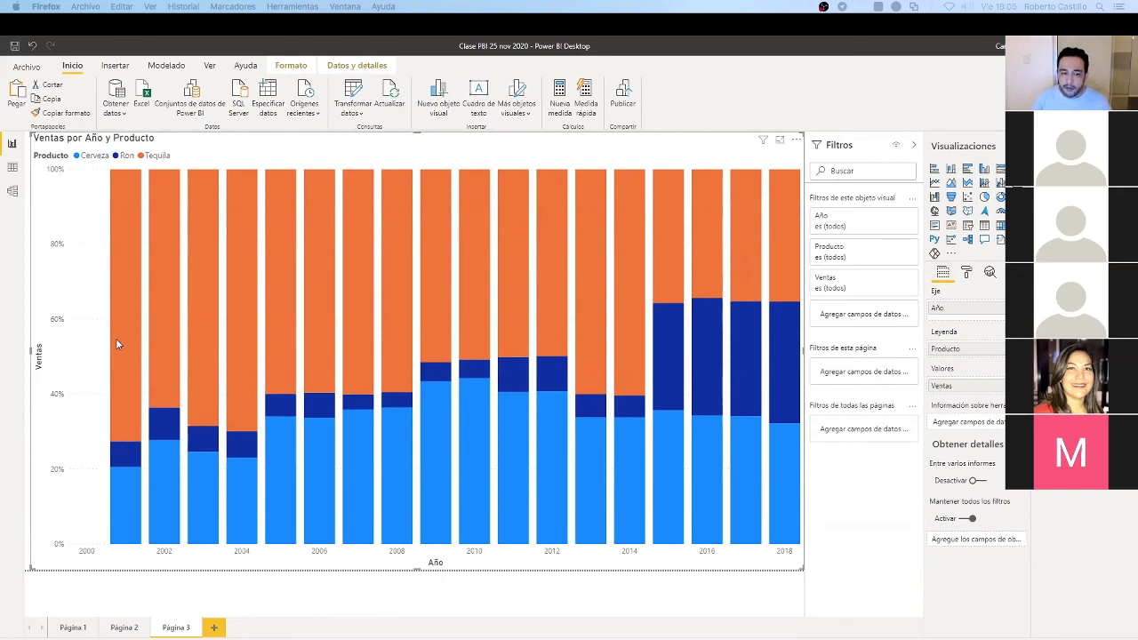
mouse_move(116, 342)
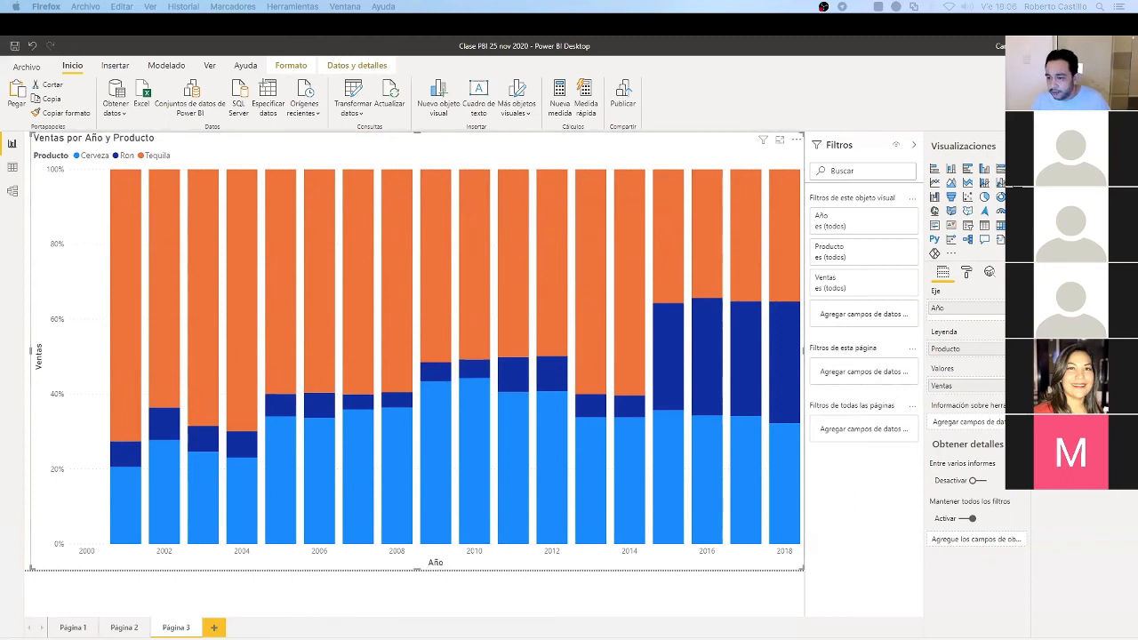
left_click_drag(1067, 251, 983, 354)
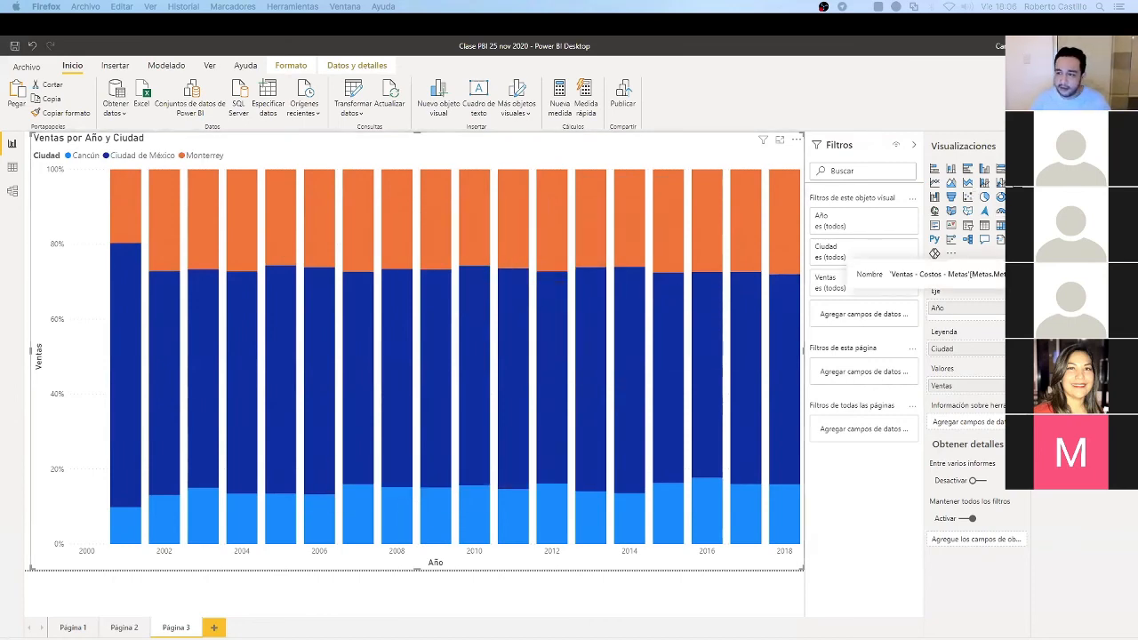
Replace Ciudad with Producto in the 100% stacked chart's legend and turn on its data labels
left_click_drag(1067, 285, 986, 350)
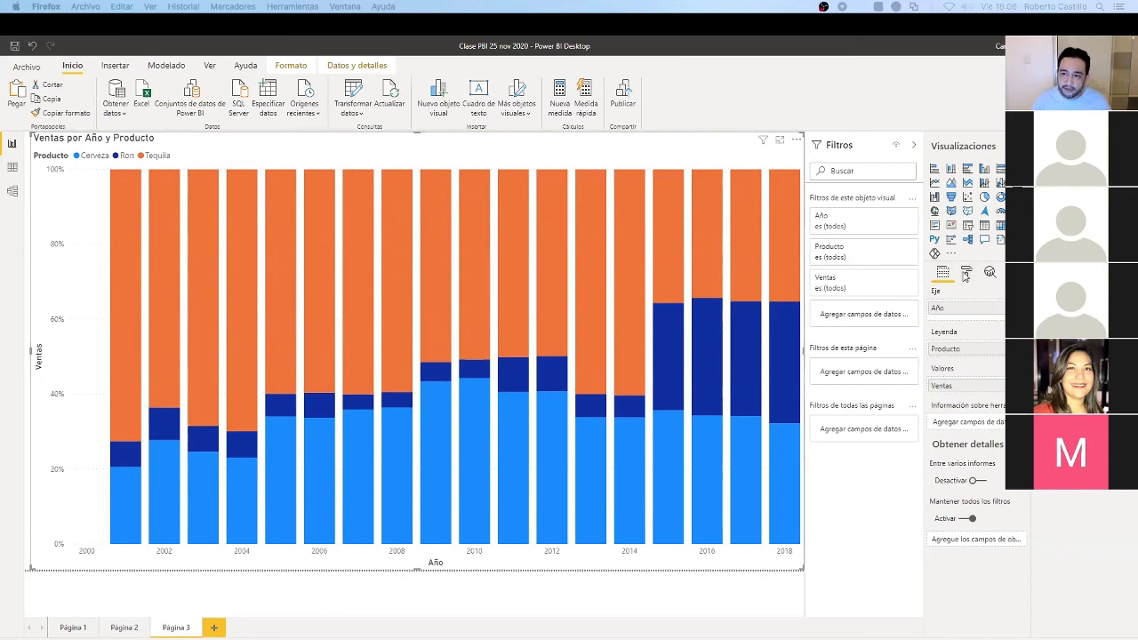
left_click(967, 274)
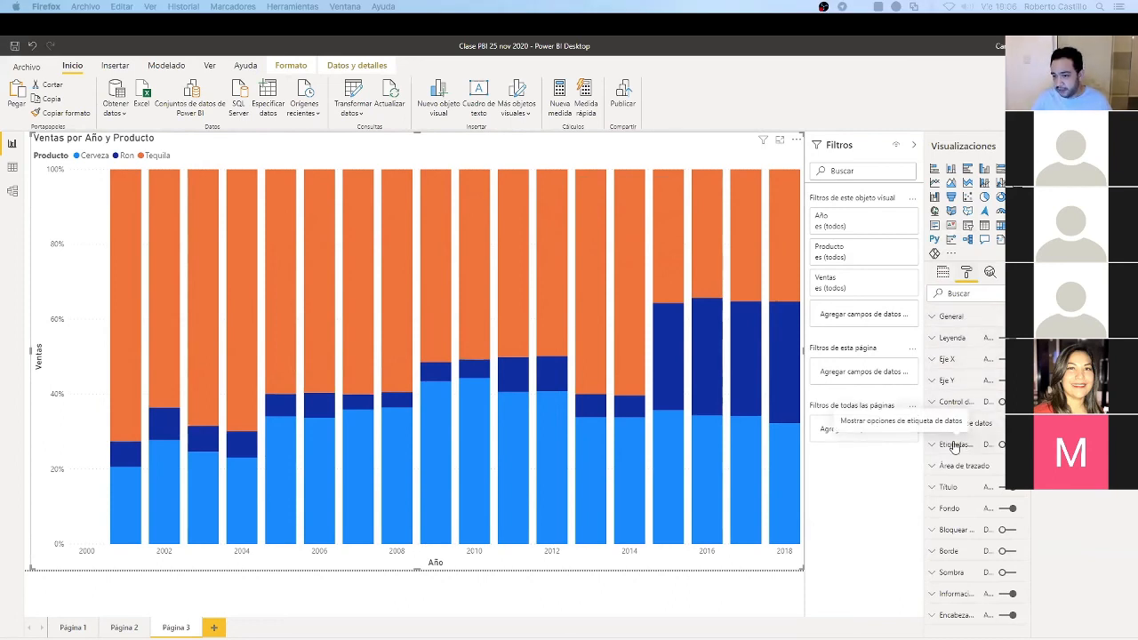
left_click(1002, 444)
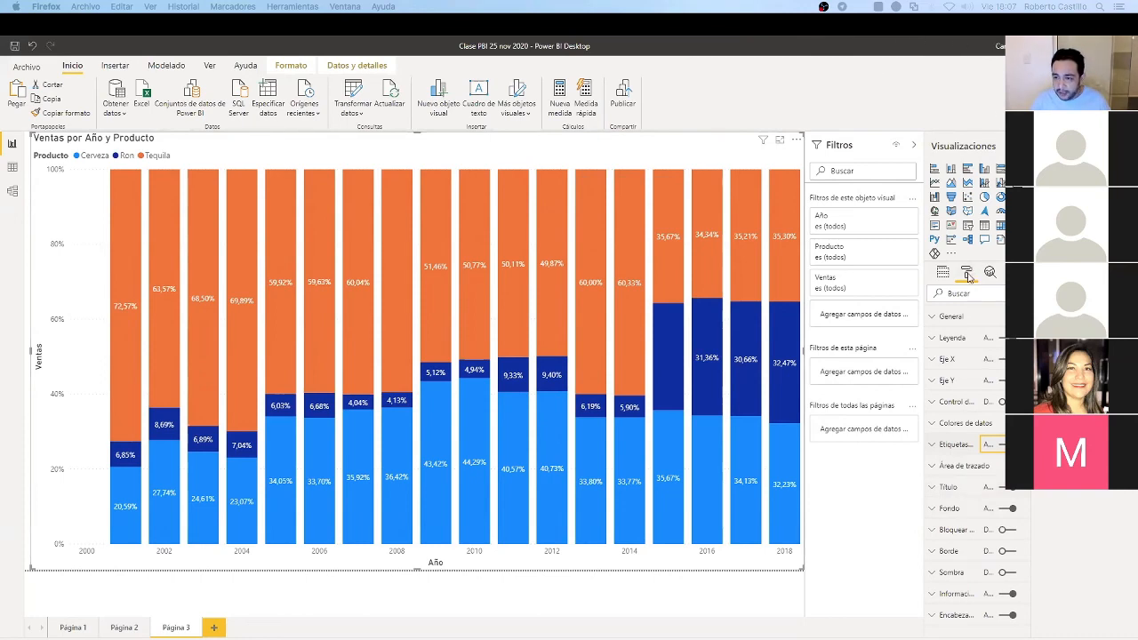
Set the decimal places of the chart's data labels to 0
left_click(935, 446)
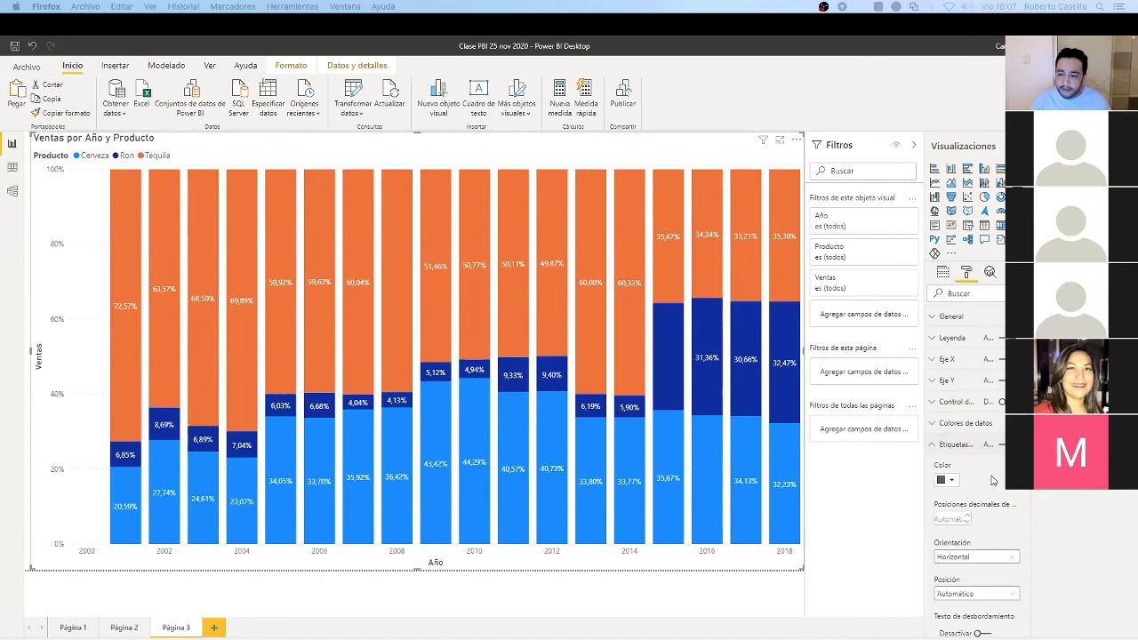
scroll(996, 481, "down", 1)
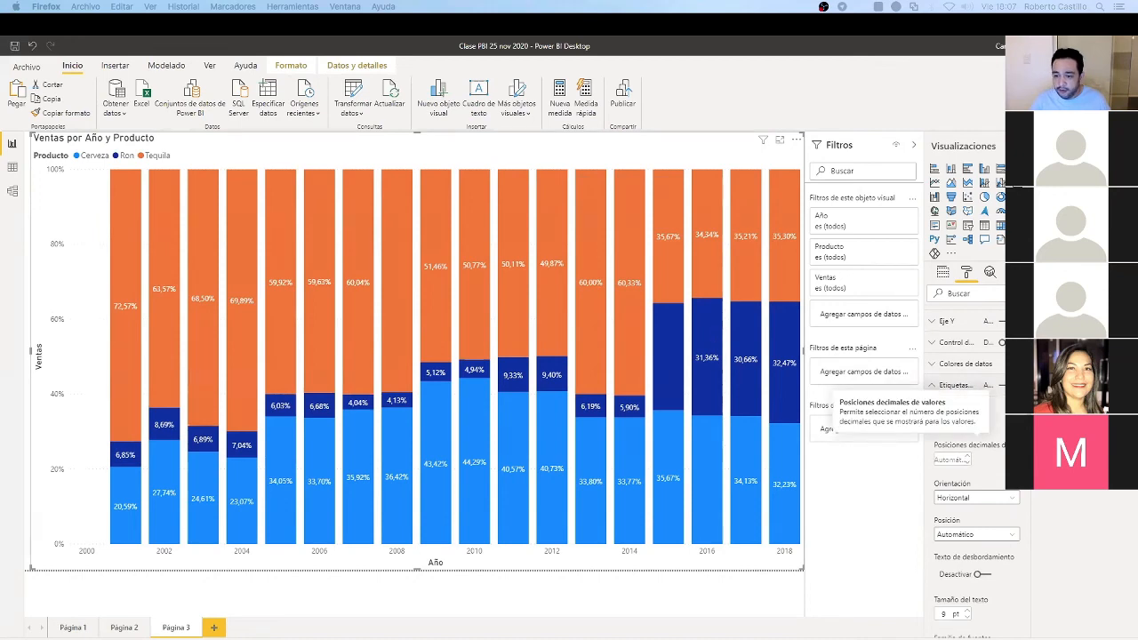
left_click(968, 464)
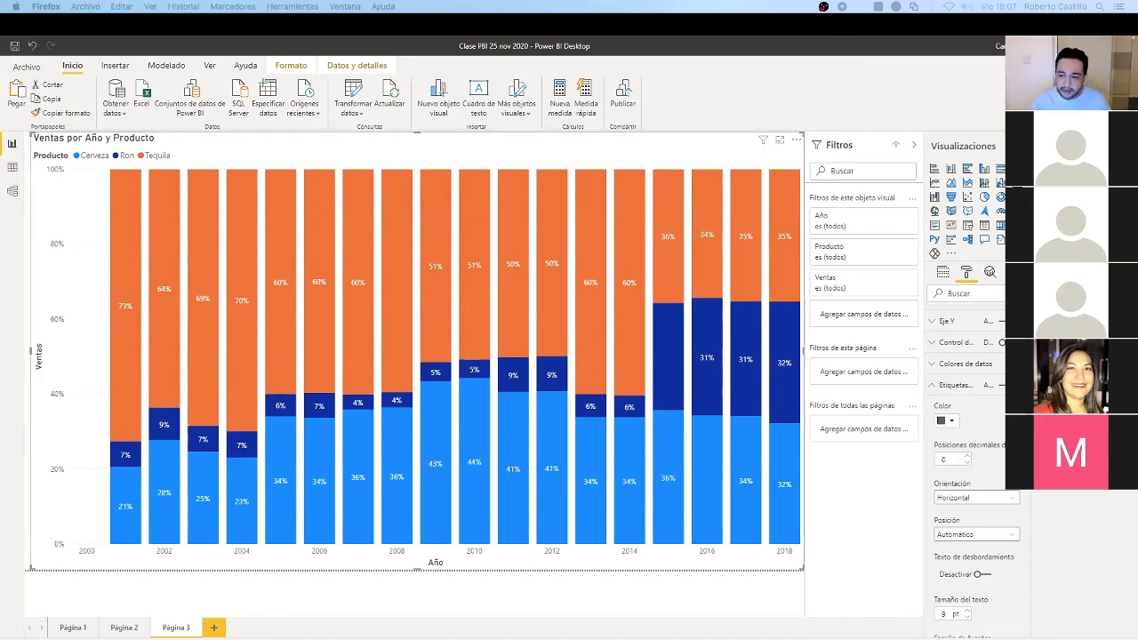
left_click(967, 456)
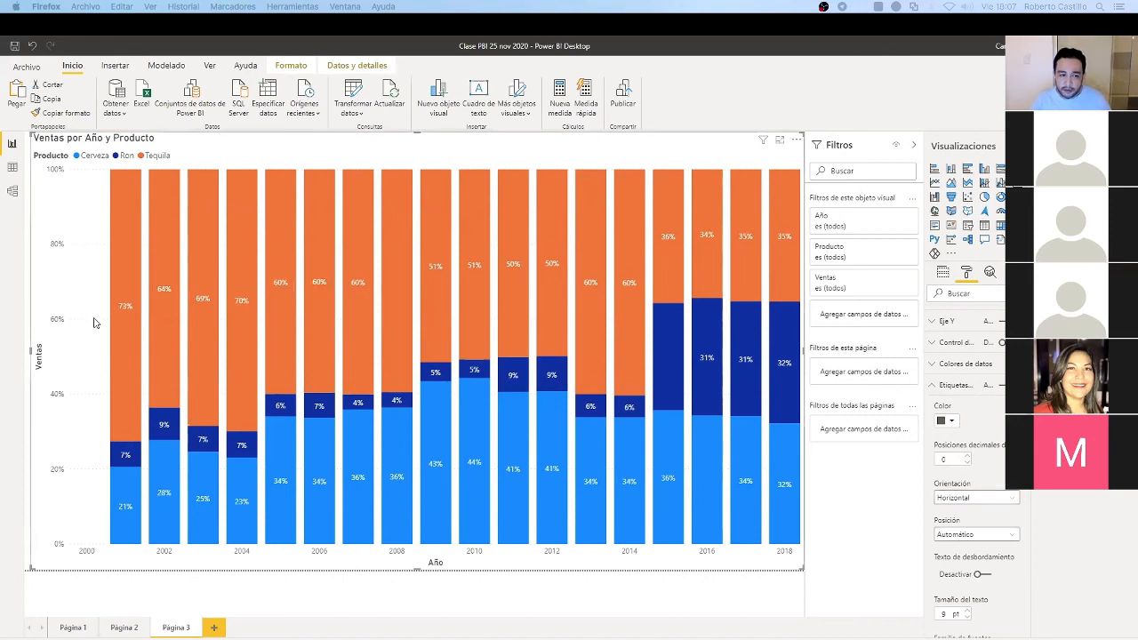
Try the Vertical orientation for the data labels and set it back to Horizontal
left_click(970, 498)
left_click(964, 513)
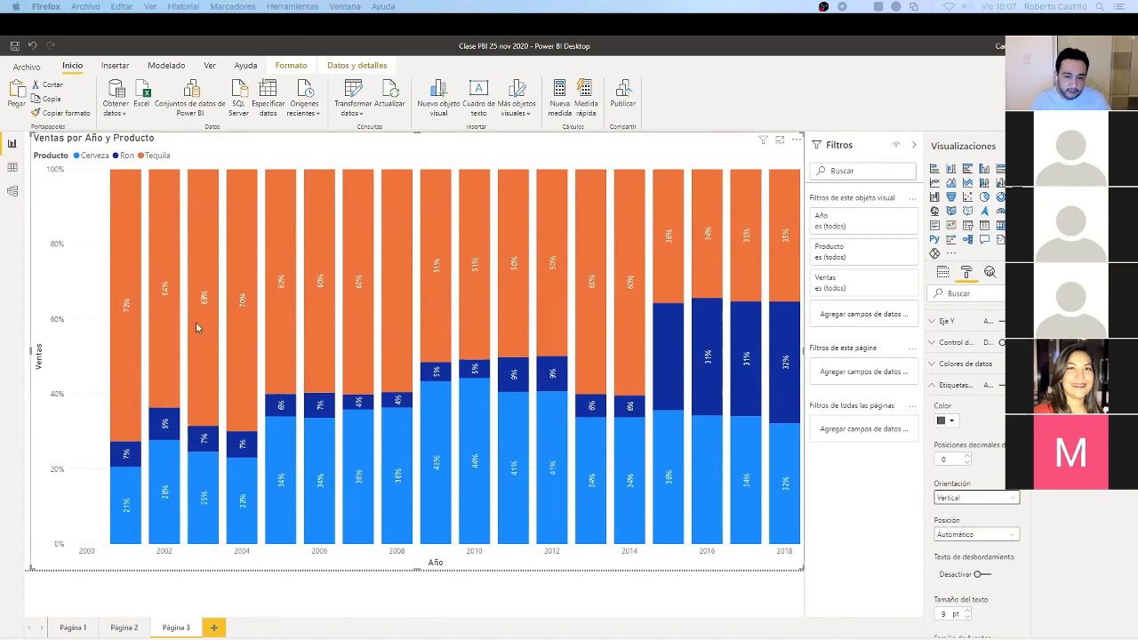
left_click(976, 498)
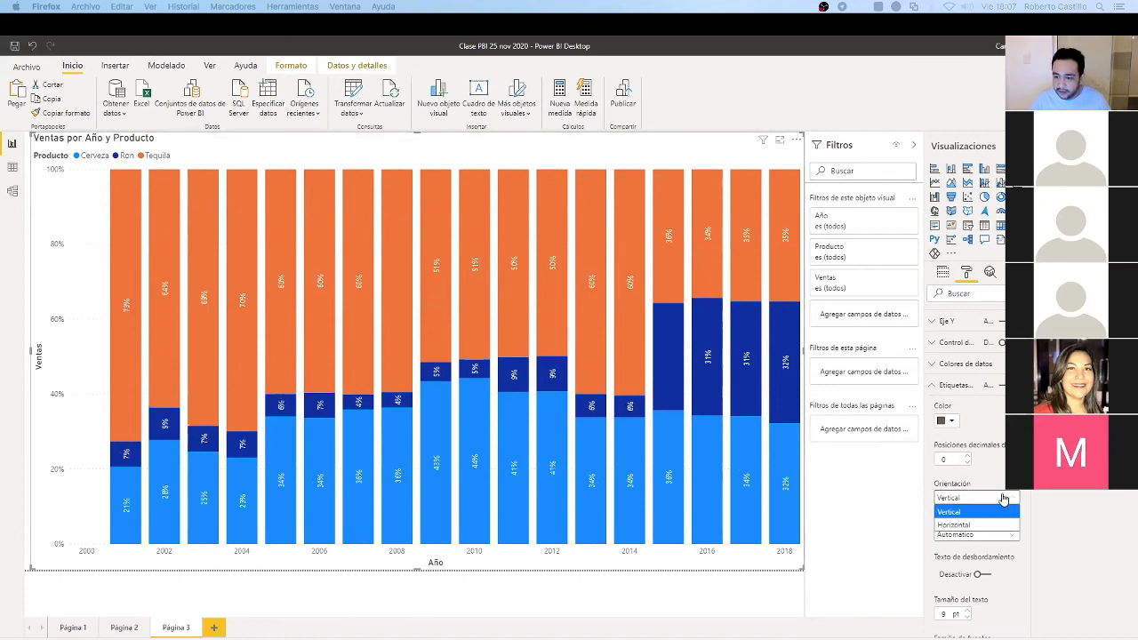
left_click(967, 526)
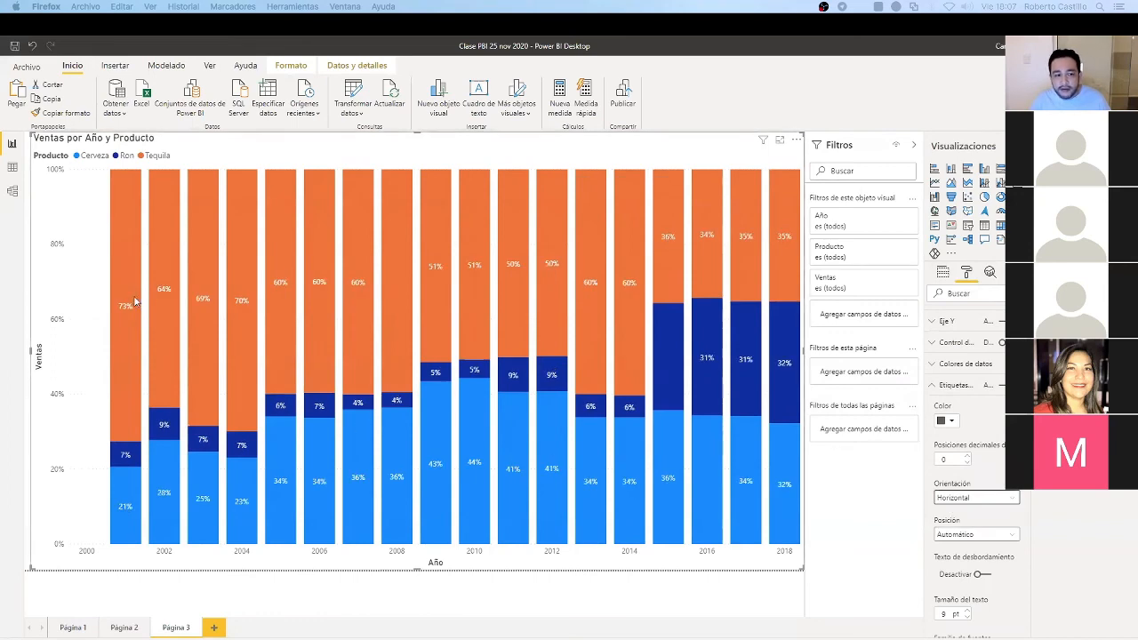
Try the data label positions Extremo interior, Centro interior and Base interior, and set the position back to Automático
left_click(977, 537)
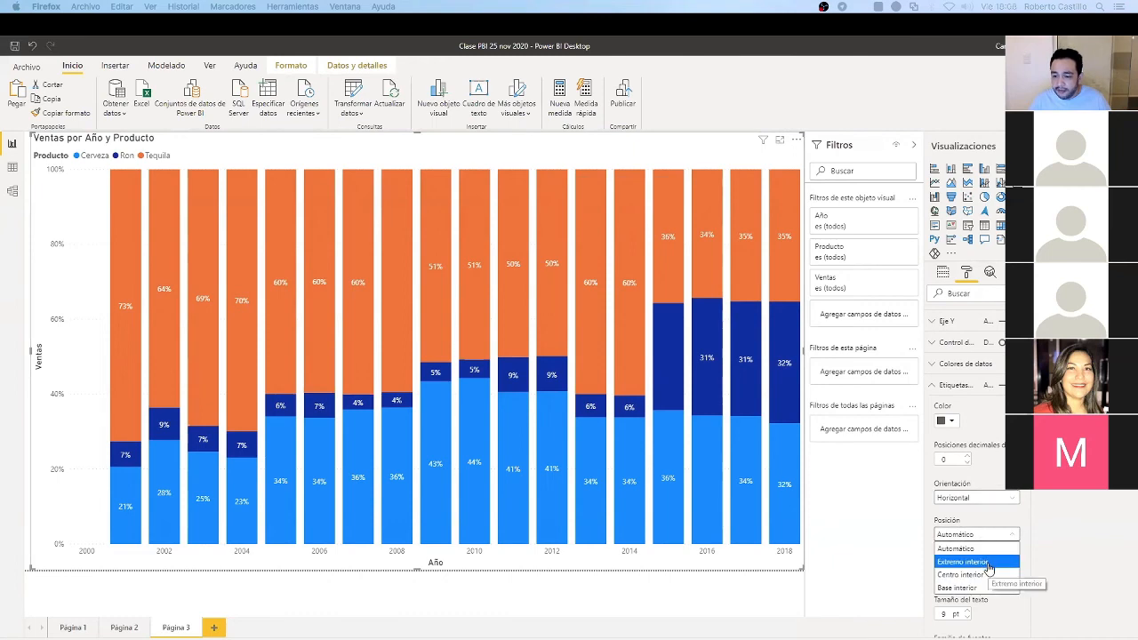
left_click(989, 564)
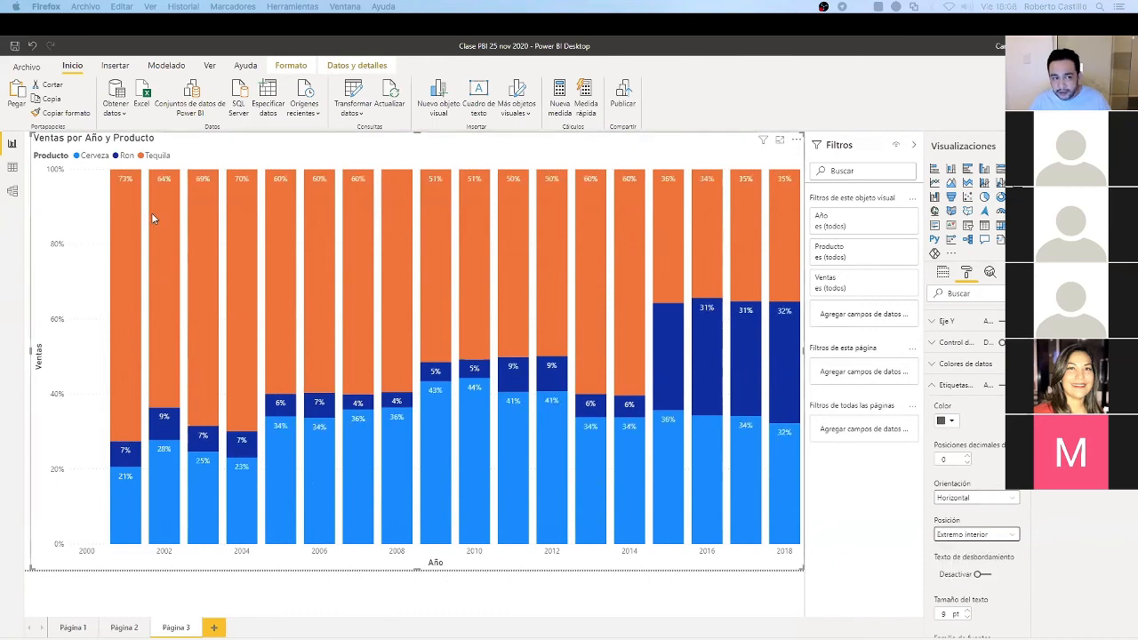
left_click(990, 538)
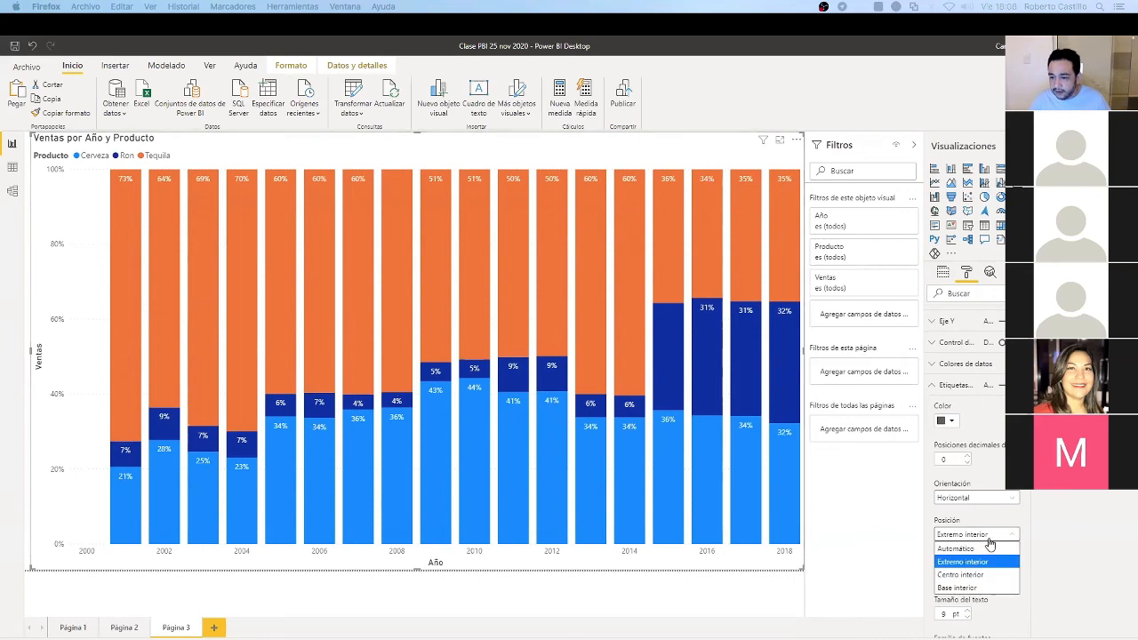
left_click(968, 574)
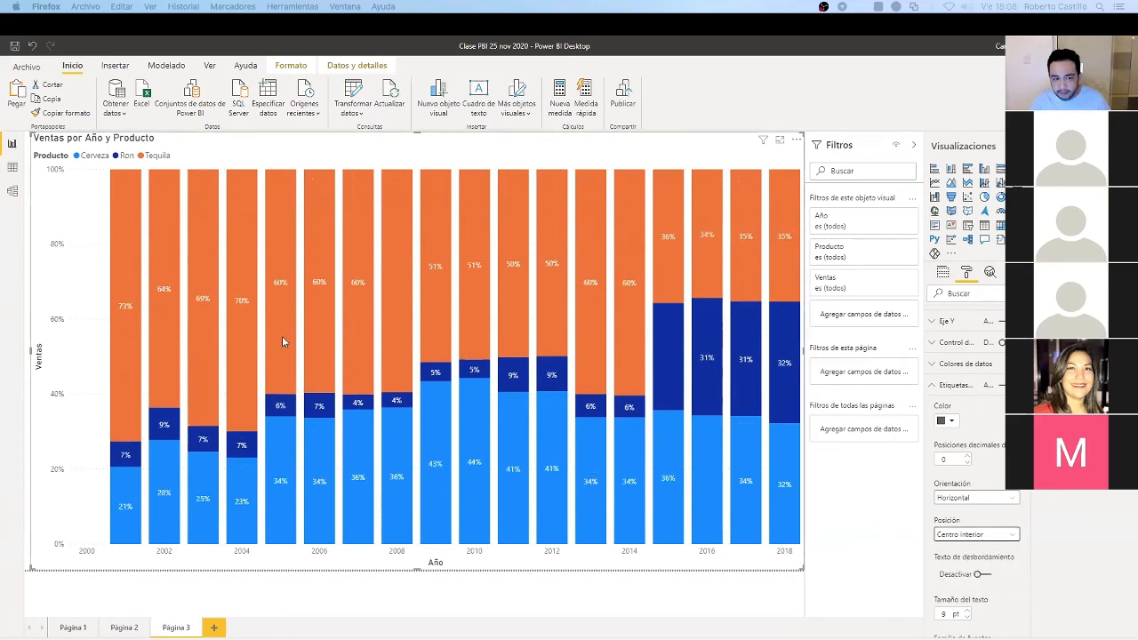
left_click(974, 535)
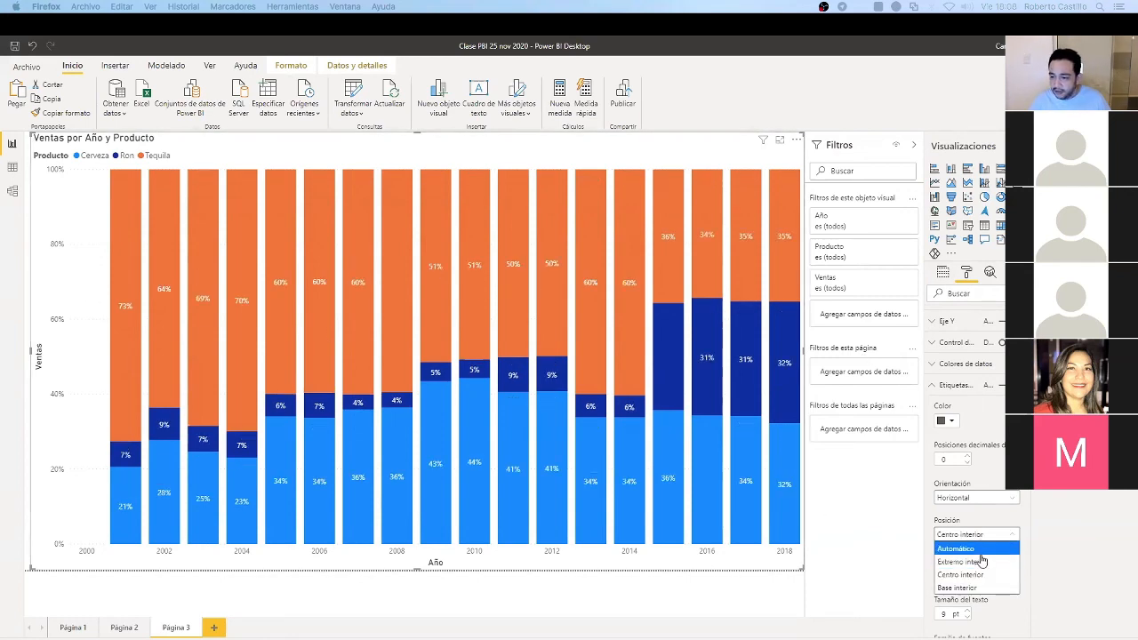
left_click(965, 589)
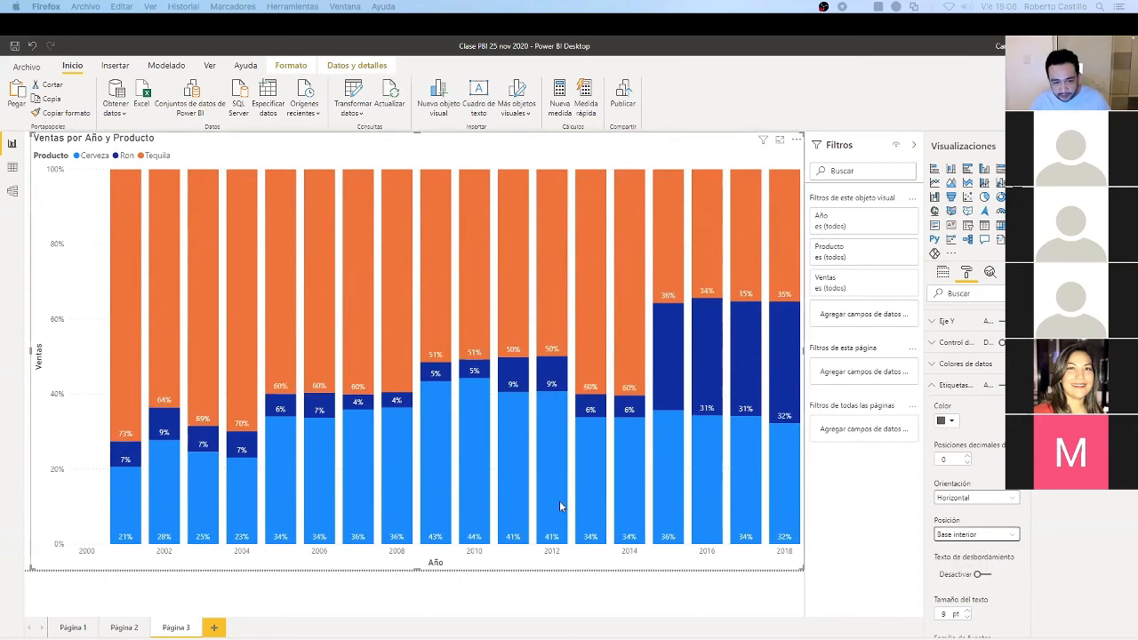
left_click(985, 536)
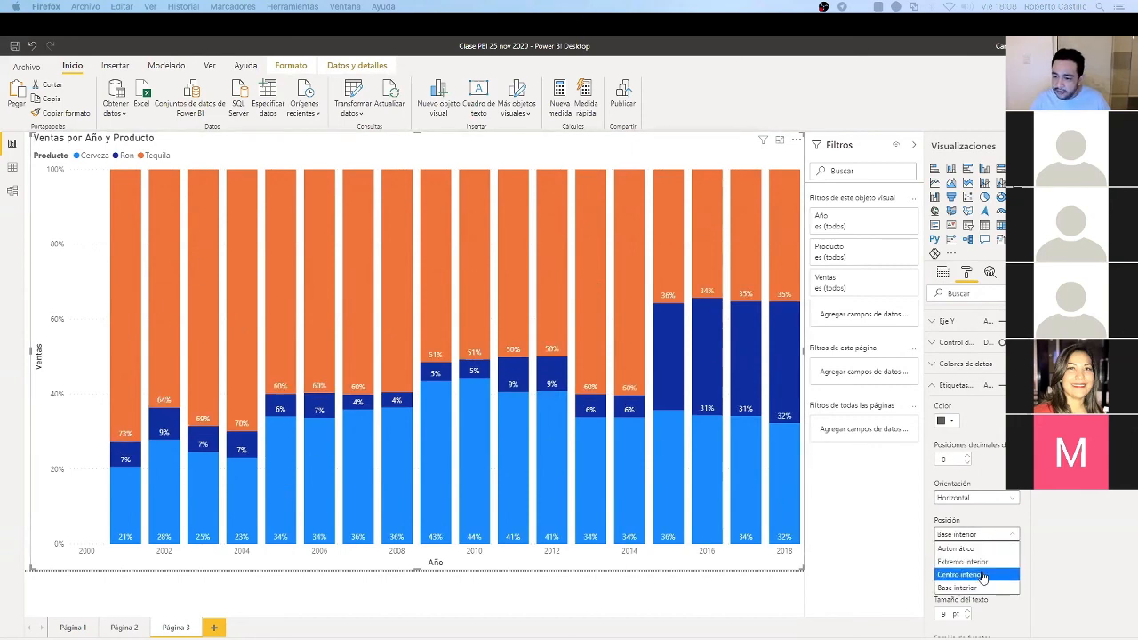
left_click(982, 548)
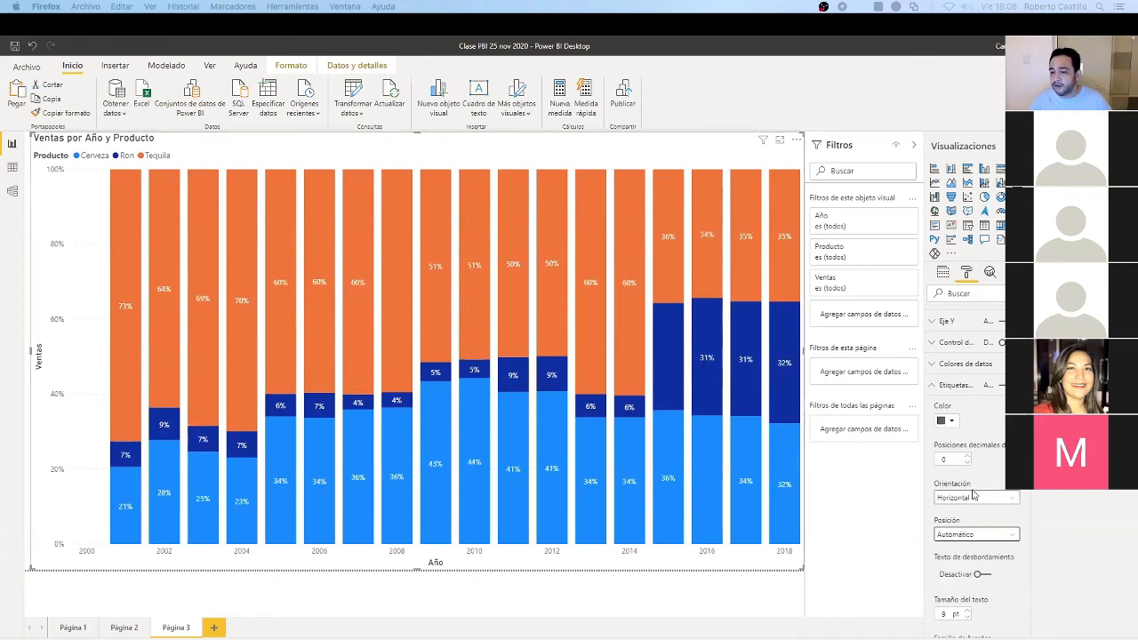
Set the data labels' text size to 12 pt and their label density to 100%
scroll(1000, 461, "down", 1)
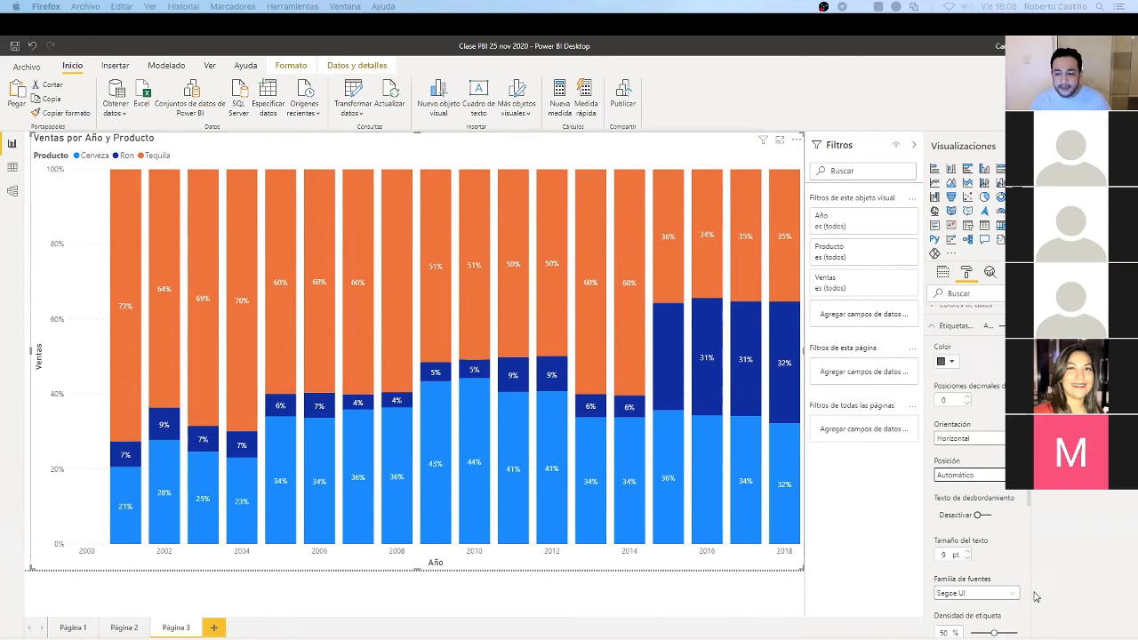
scroll(992, 556, "down", 1)
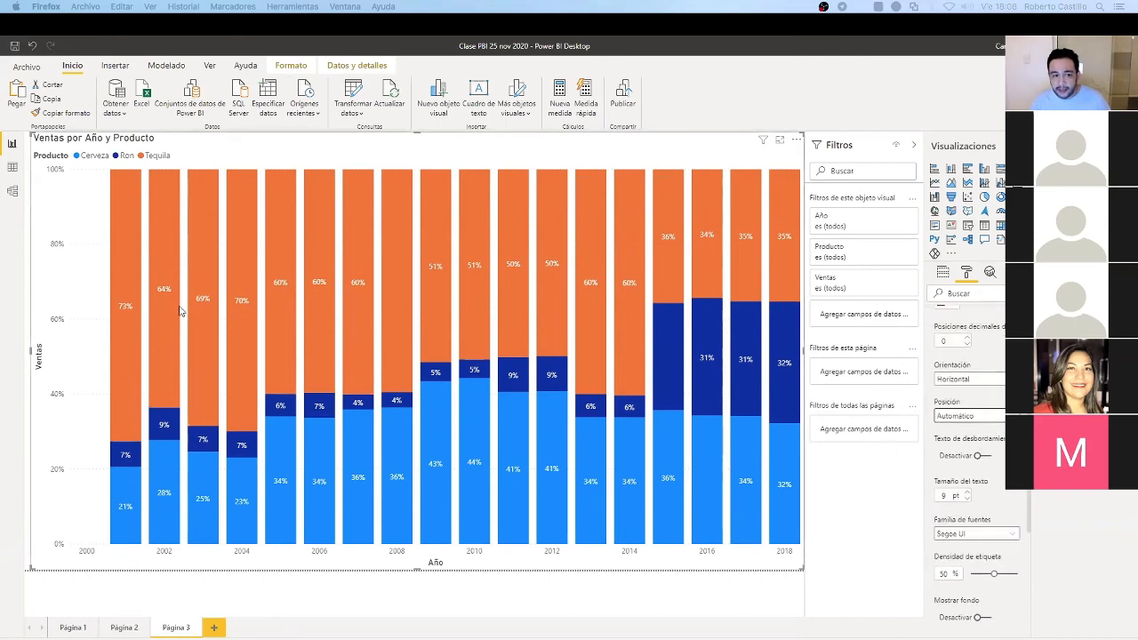
left_click(970, 495)
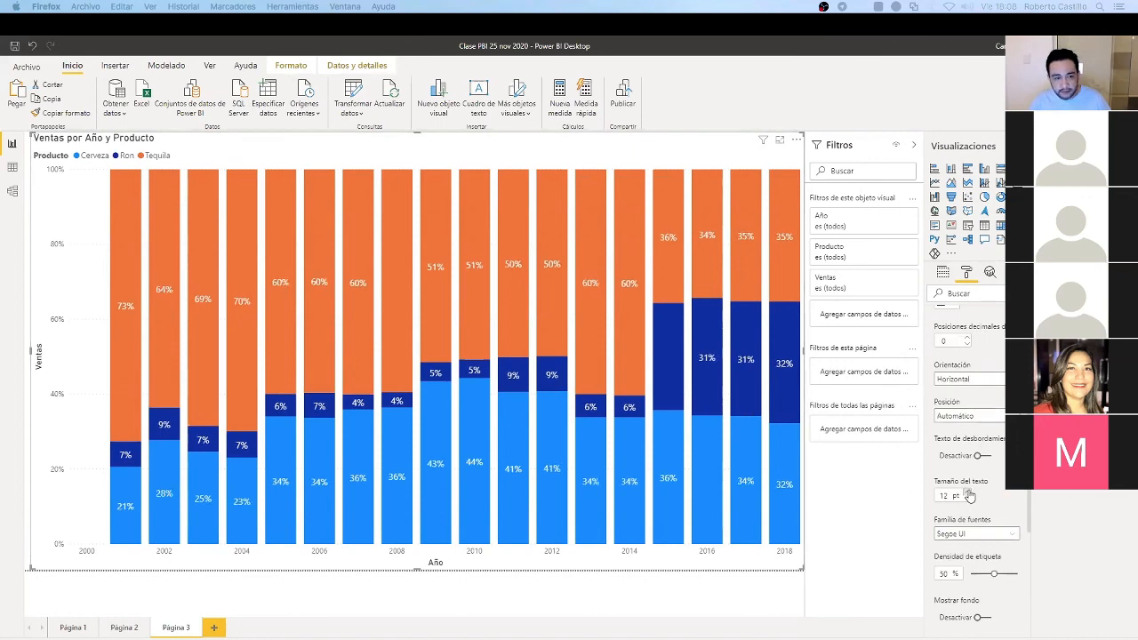
left_click(970, 494)
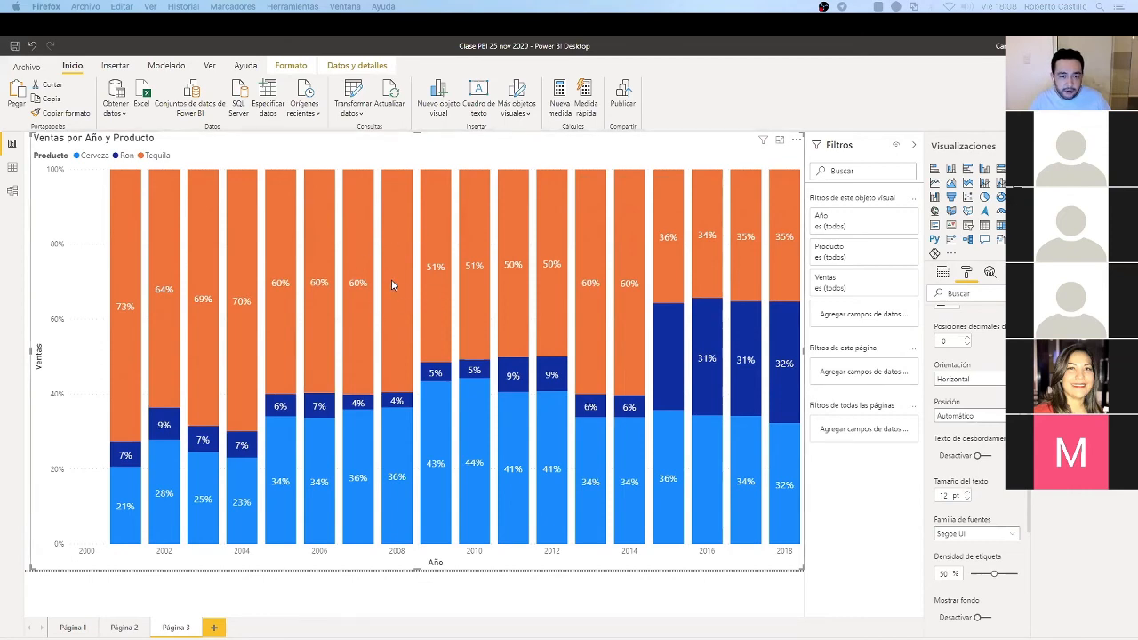
mouse_move(392, 284)
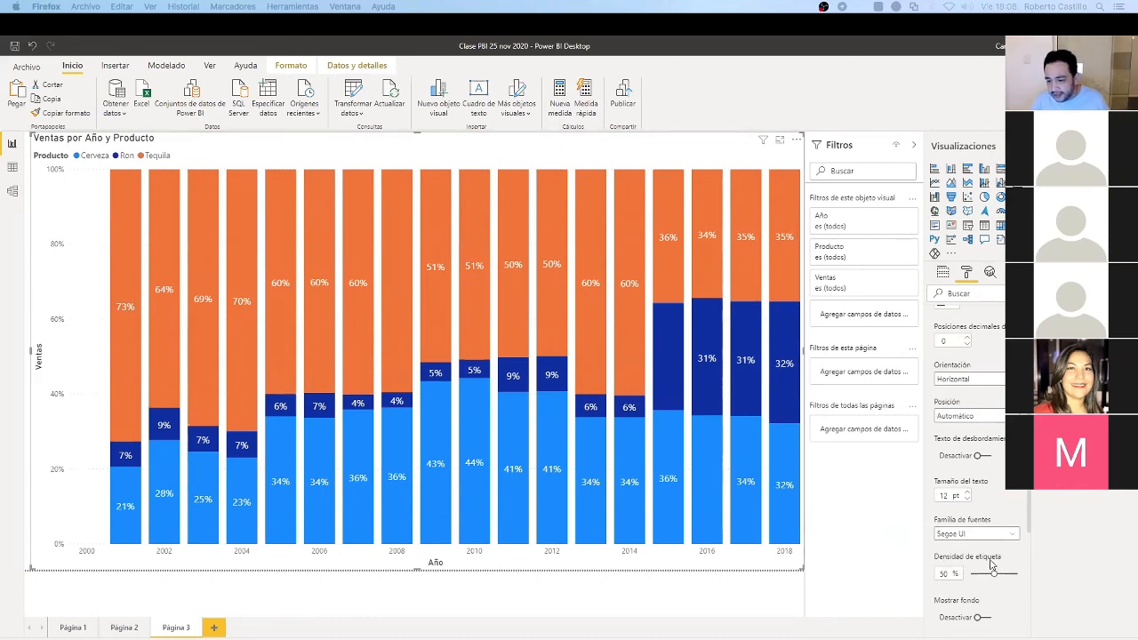
left_click_drag(994, 573, 1031, 582)
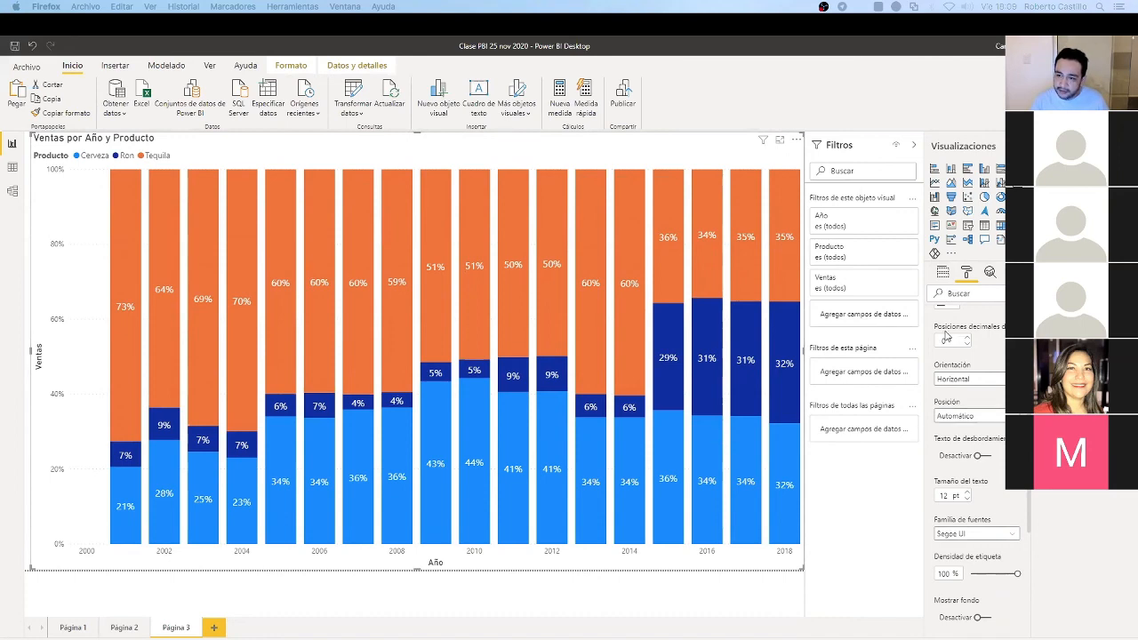
scroll(960, 368, "up", 3)
left_click(933, 387)
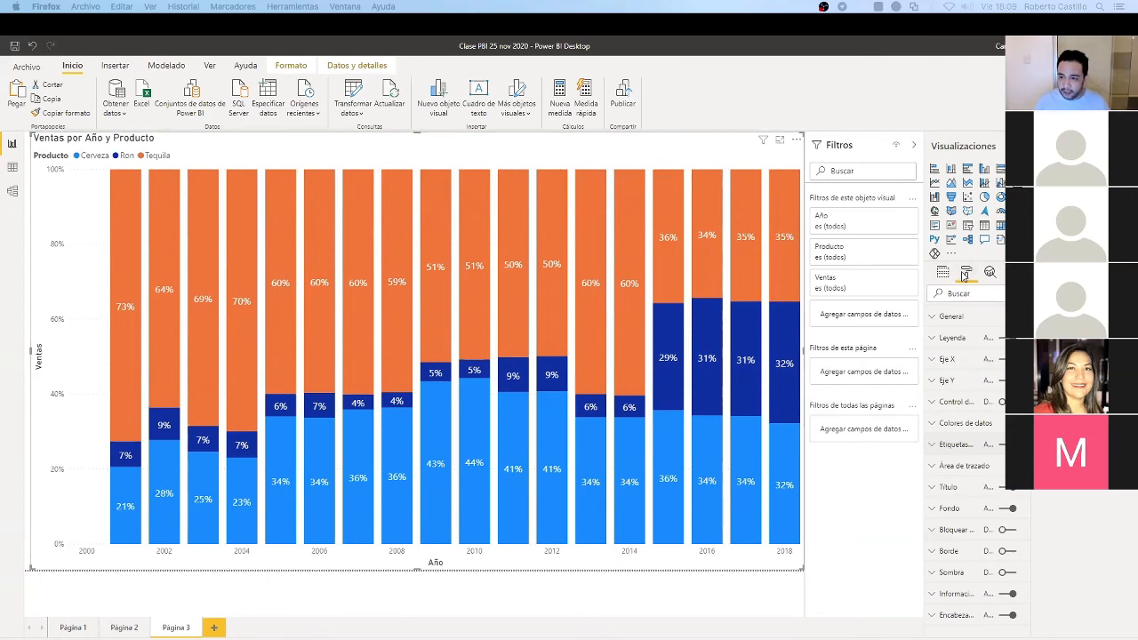
Change the X axis type of the 100% stacked chart to Categórico
left_click(932, 360)
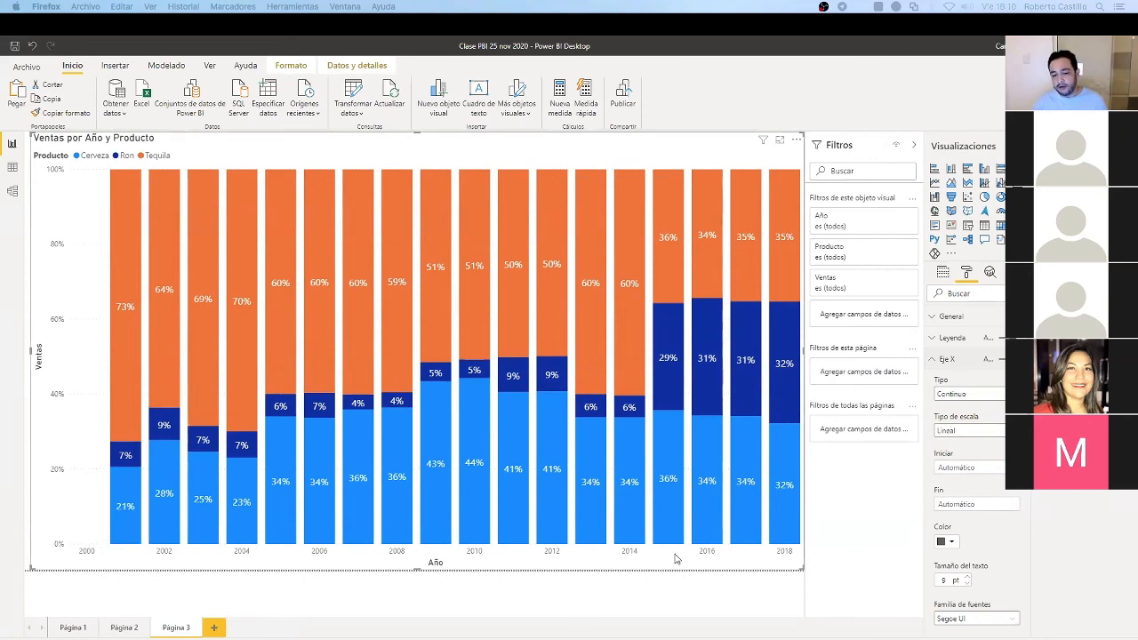
left_click(969, 397)
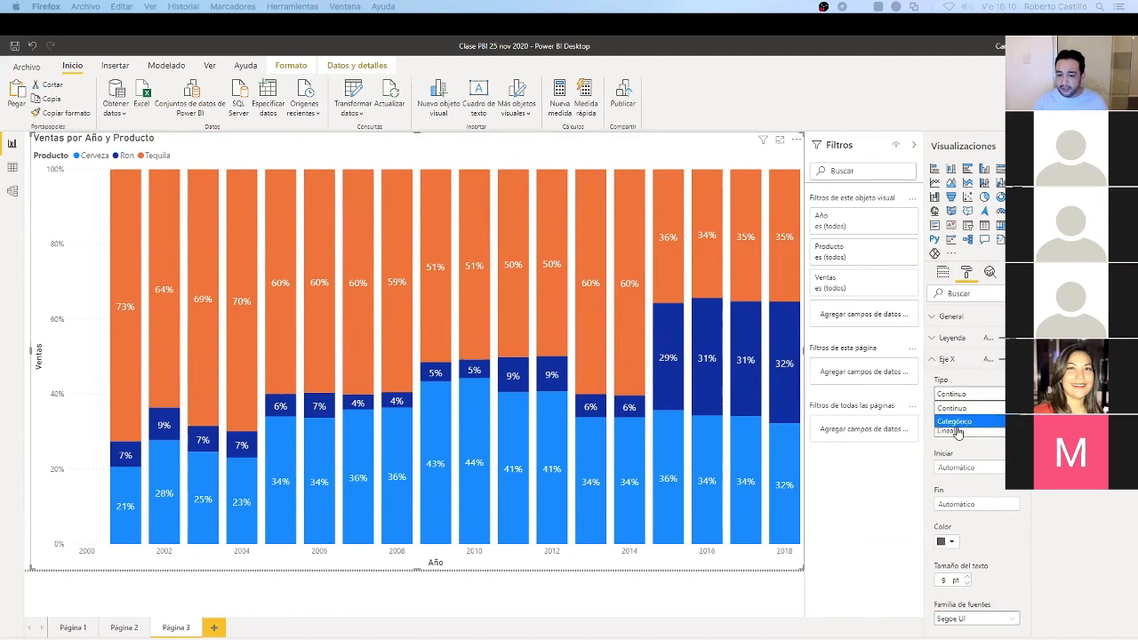
left_click(956, 425)
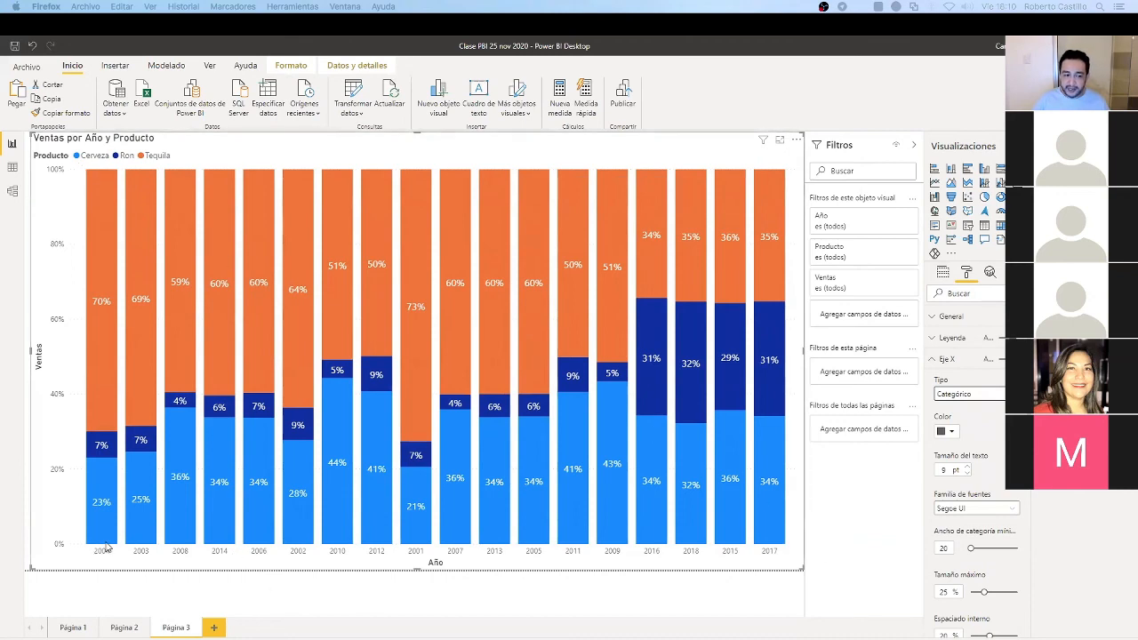
Compare the order of the years on Página 3's chart with the yearly sales columns on Página 1
left_click(73, 628)
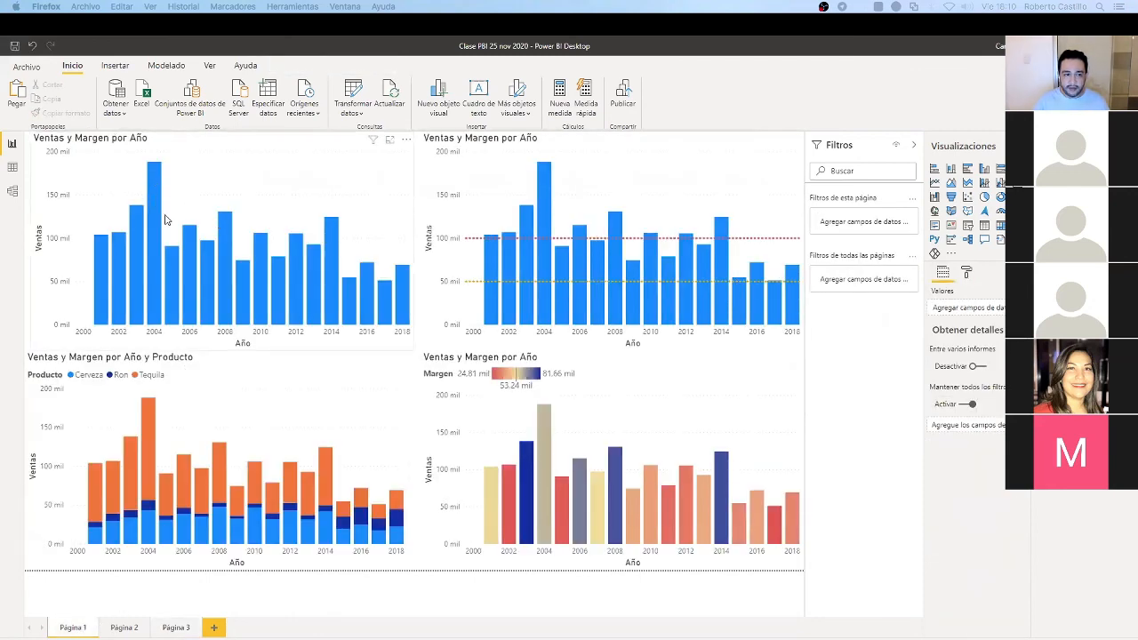
mouse_move(137, 218)
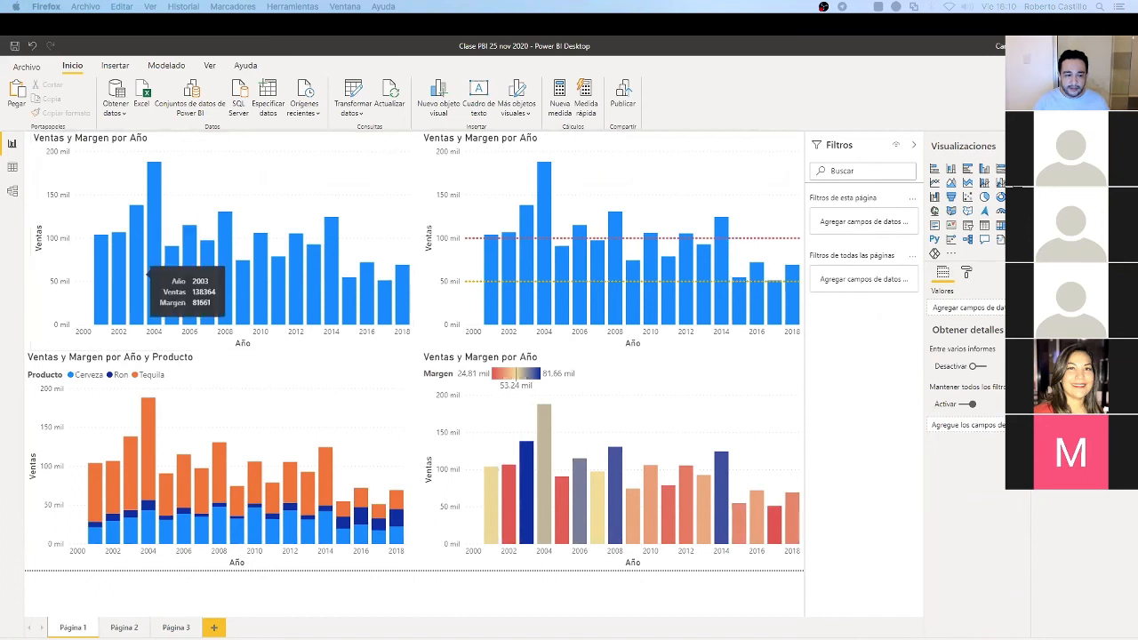
left_click(176, 628)
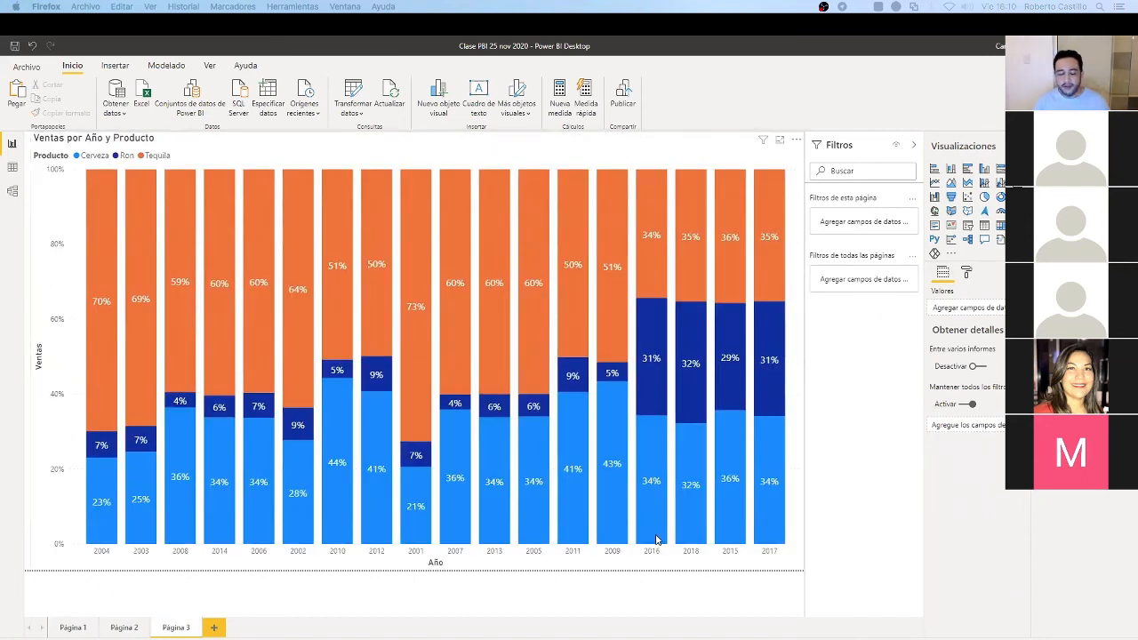
mouse_move(657, 540)
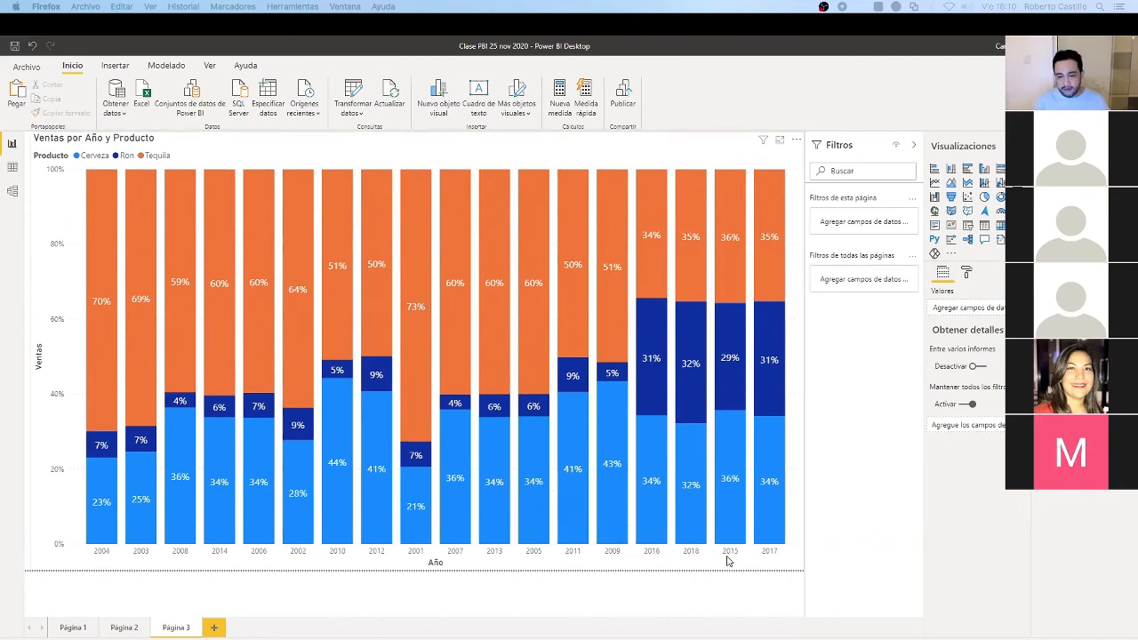
mouse_move(747, 540)
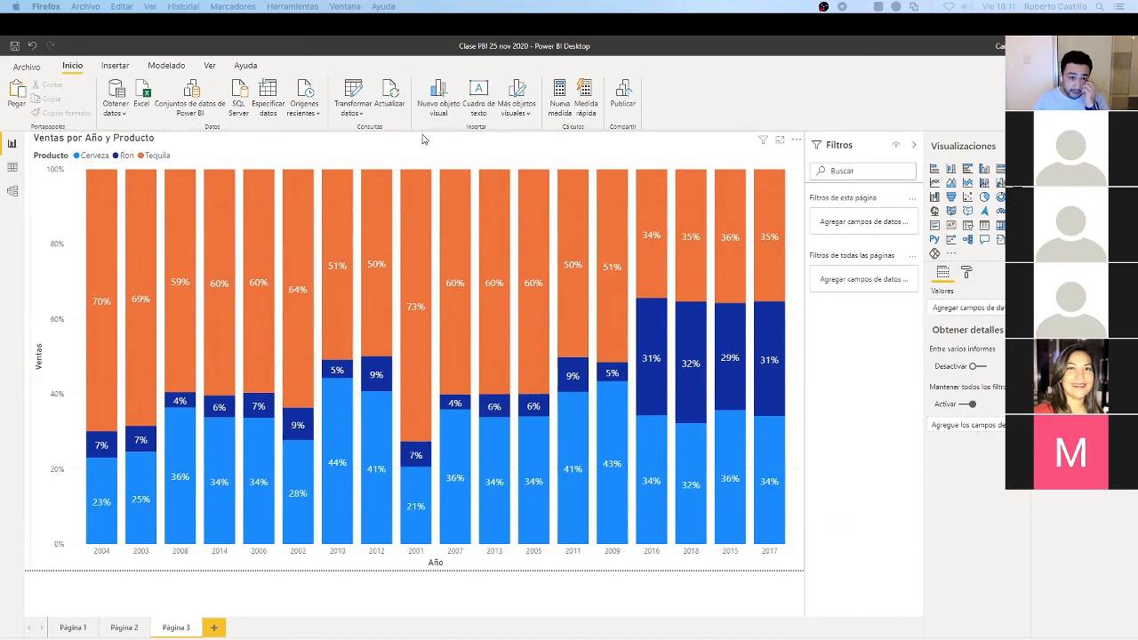
Sort the 100% stacked chart on Página 3 by Año in ascending order
left_click(402, 153)
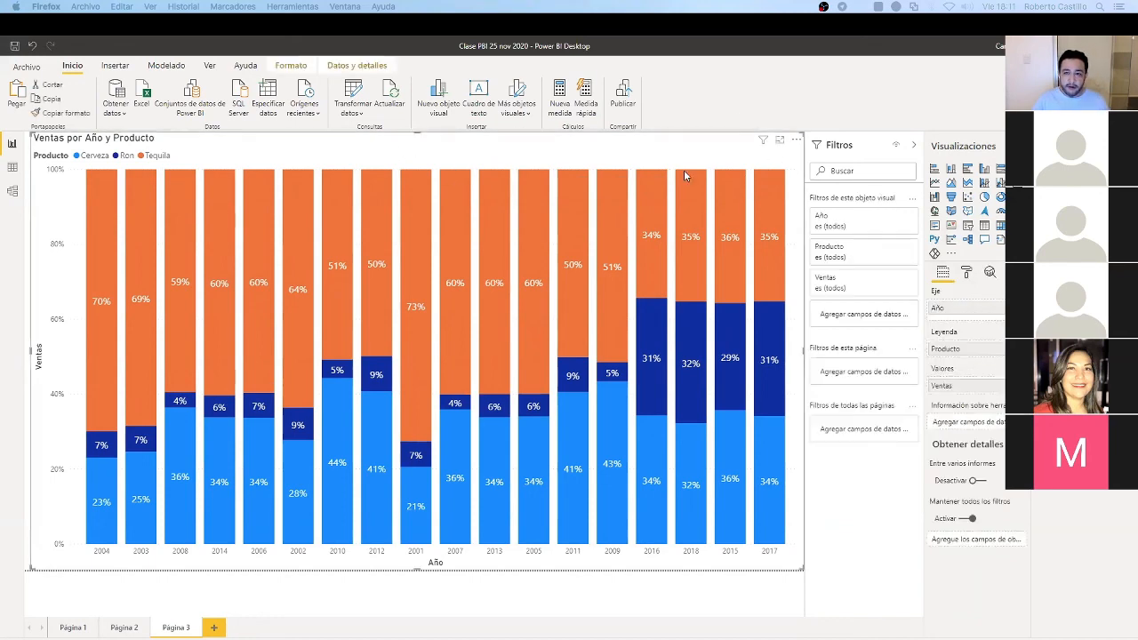
left_click(798, 145)
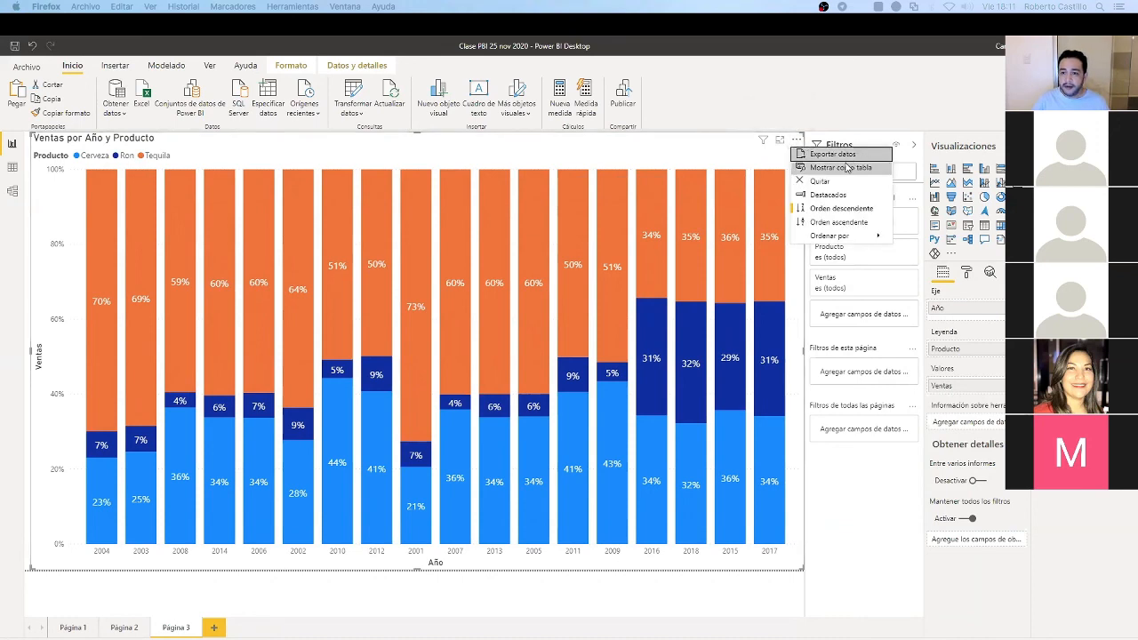
mouse_move(824, 239)
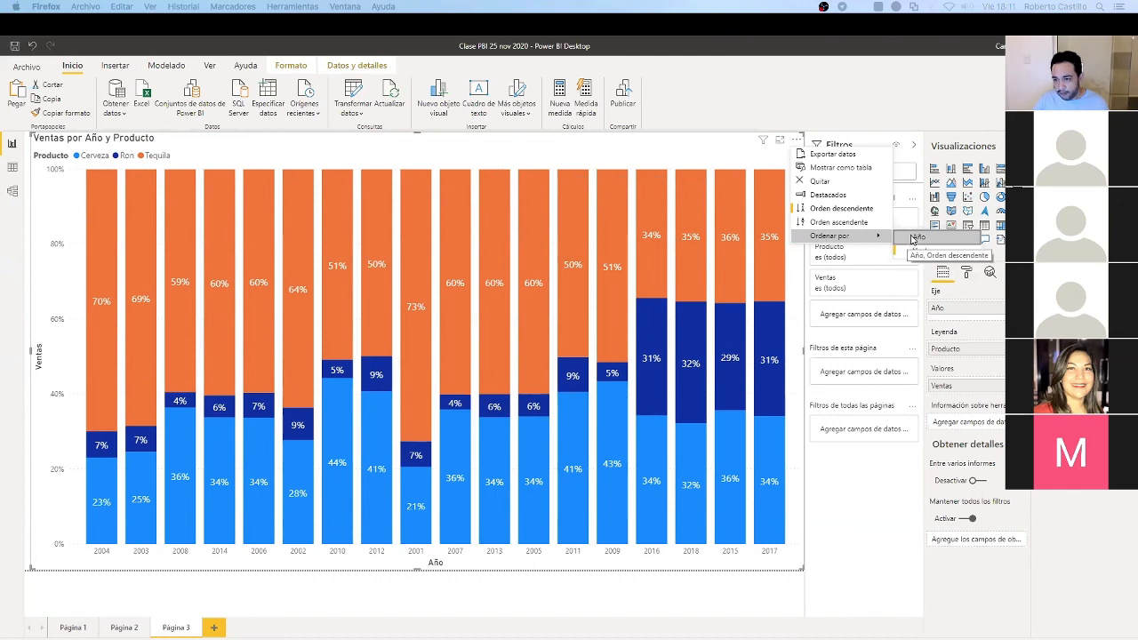
key("Escape")
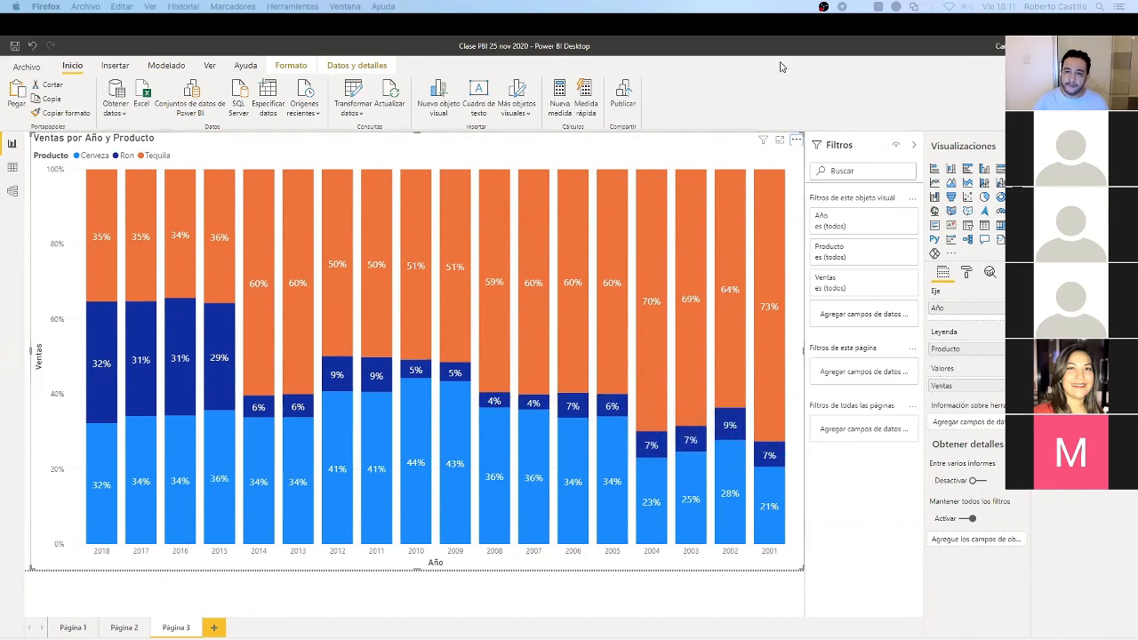
left_click(798, 140)
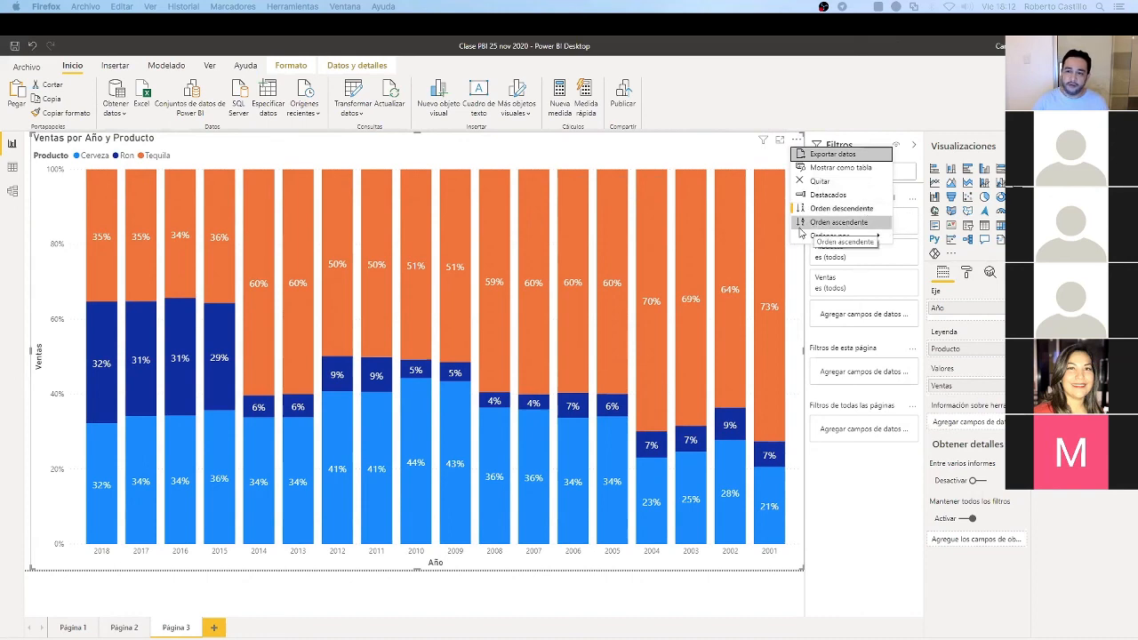
left_click(829, 223)
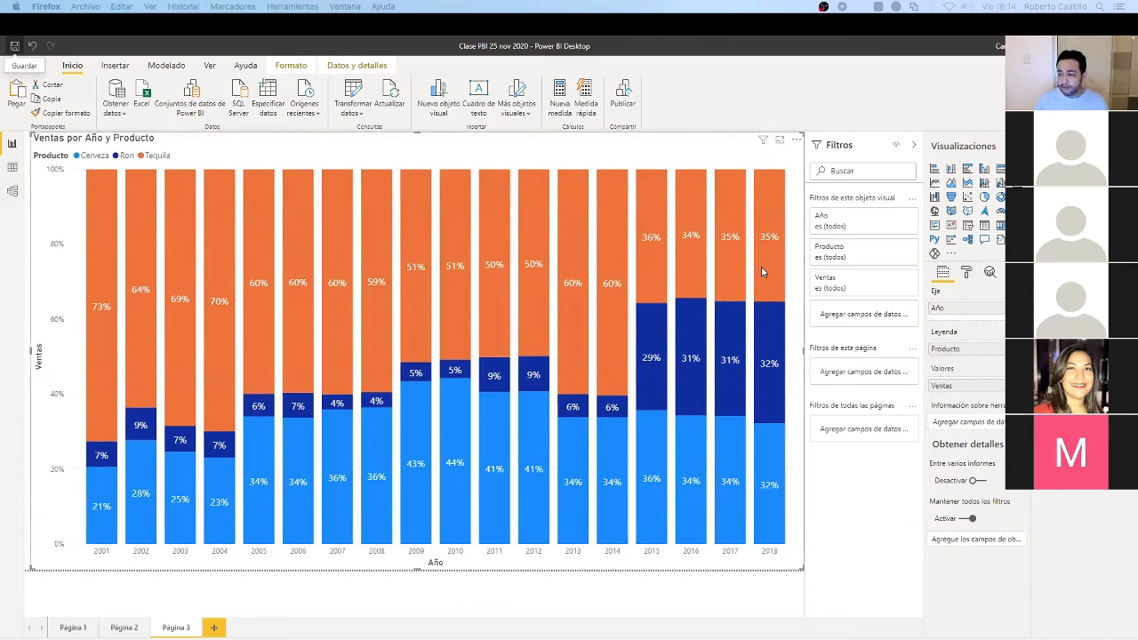
Examine Ron's 2017 sales in the 100% stacked chart and review the sales by Ciudad charts on Página 2, returning to Página 3
mouse_move(762, 270)
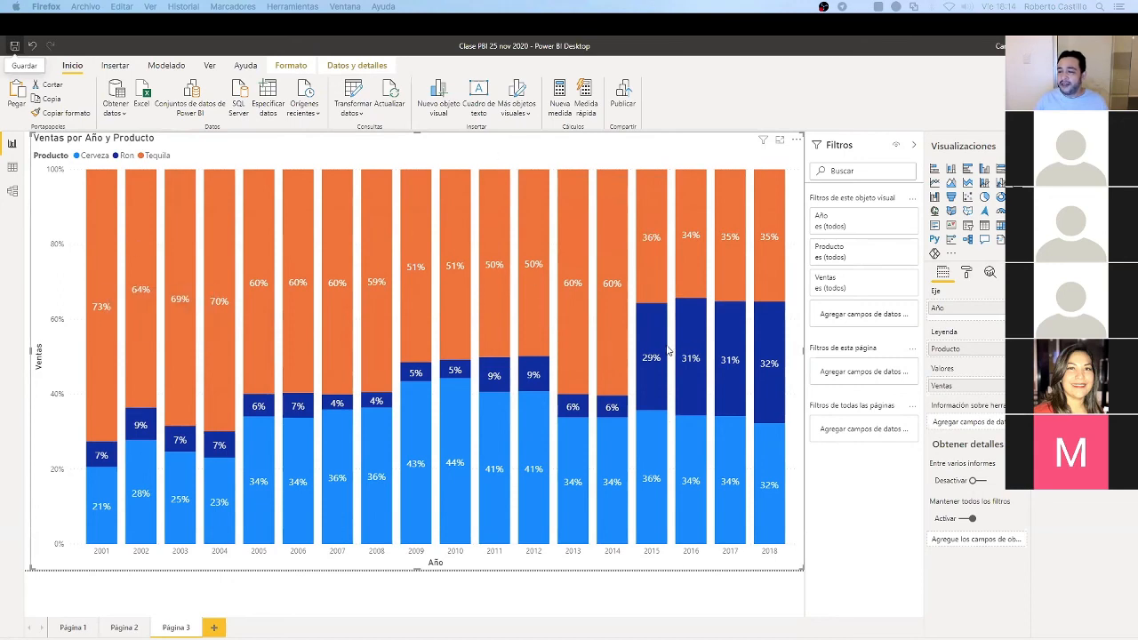
mouse_move(723, 347)
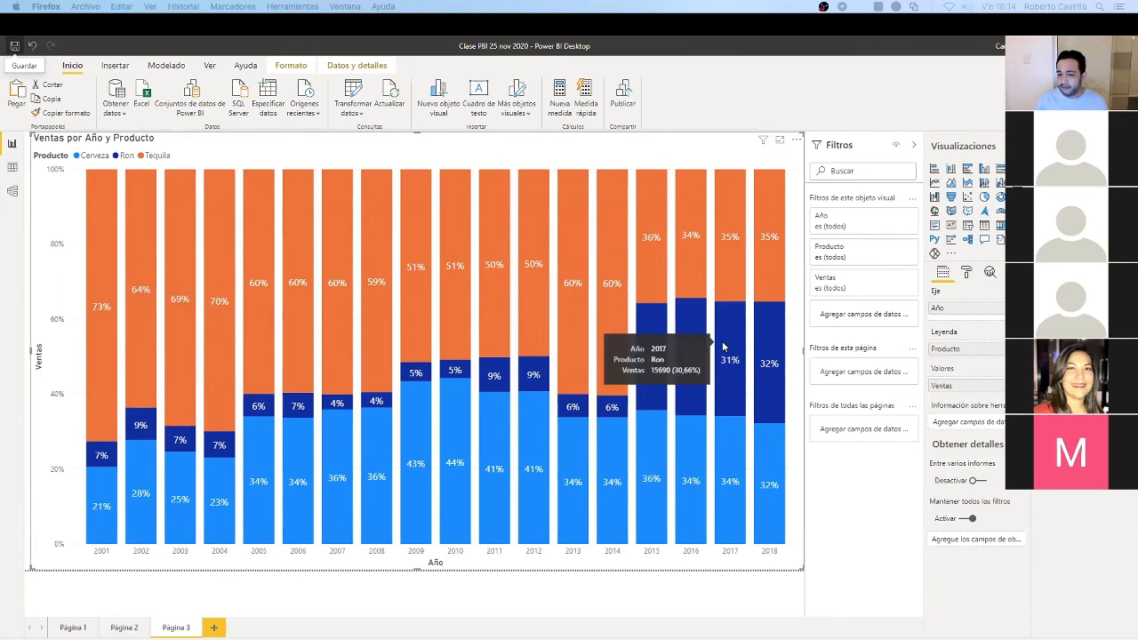
left_click(124, 628)
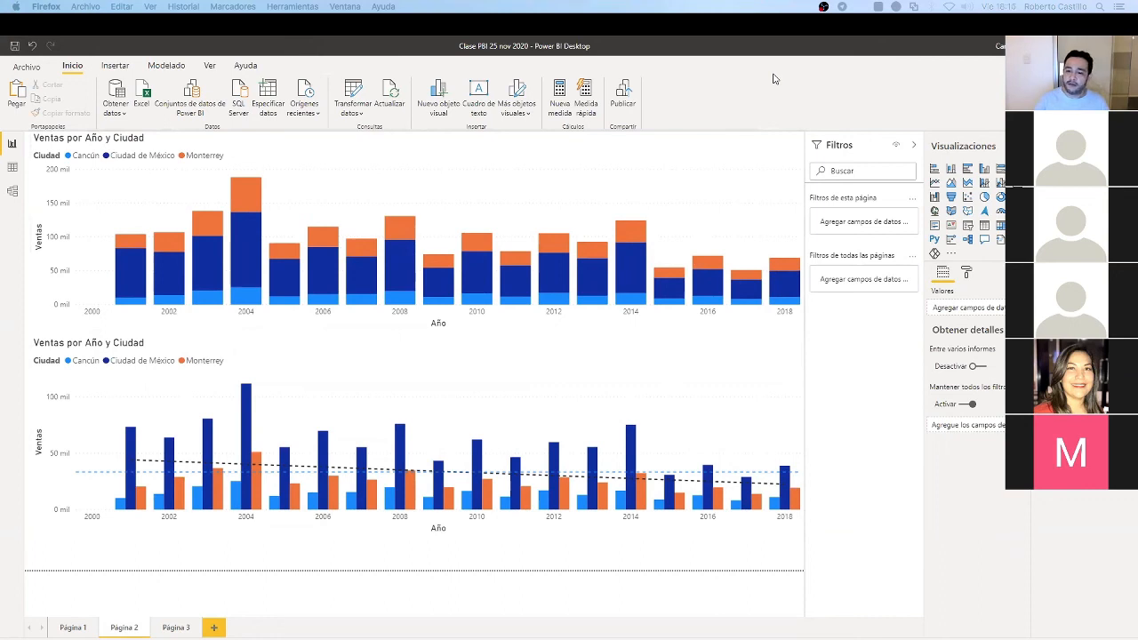
left_click(176, 629)
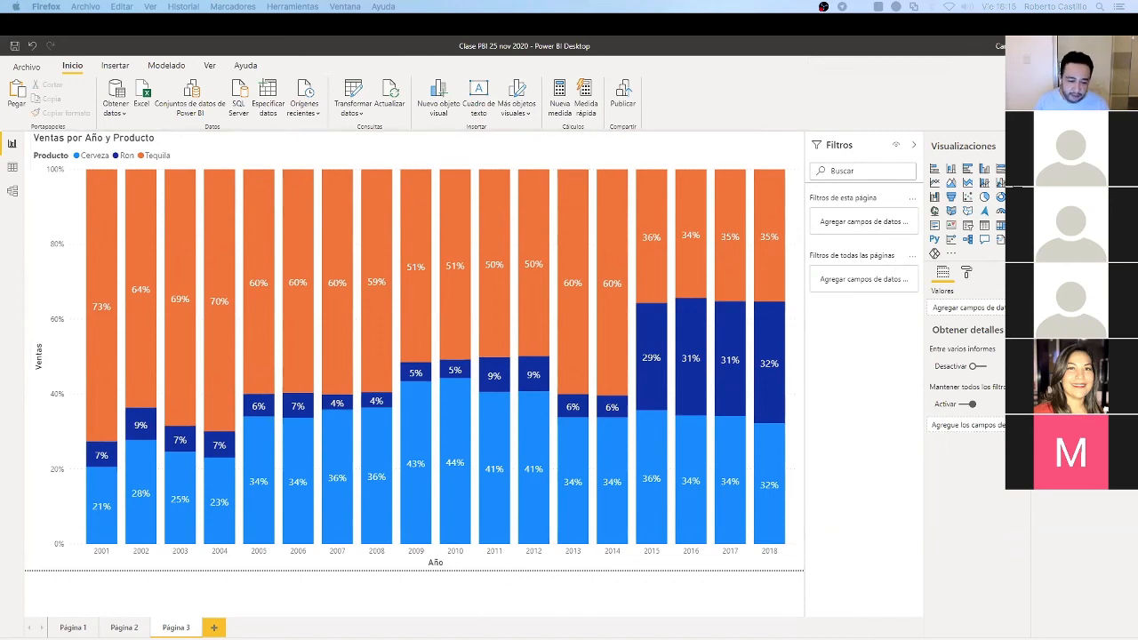
Switch to the PowerPoint presentation about analysis and visualization with Power BI and look back through its slides on transforming and integrating data
mouse_move(394, 637)
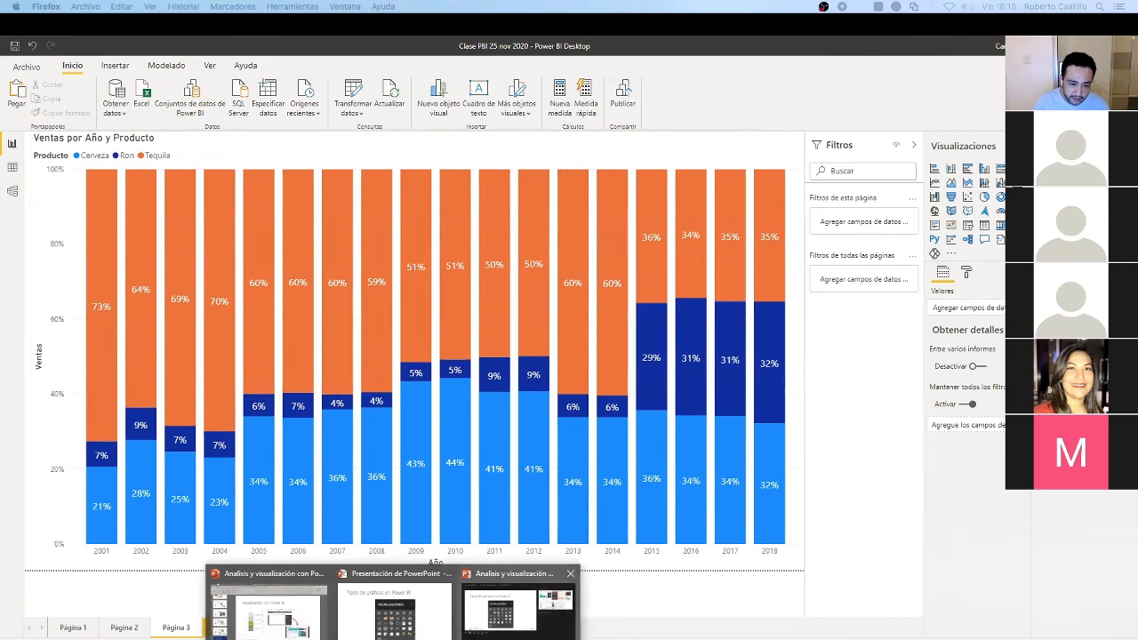
left_click(267, 609)
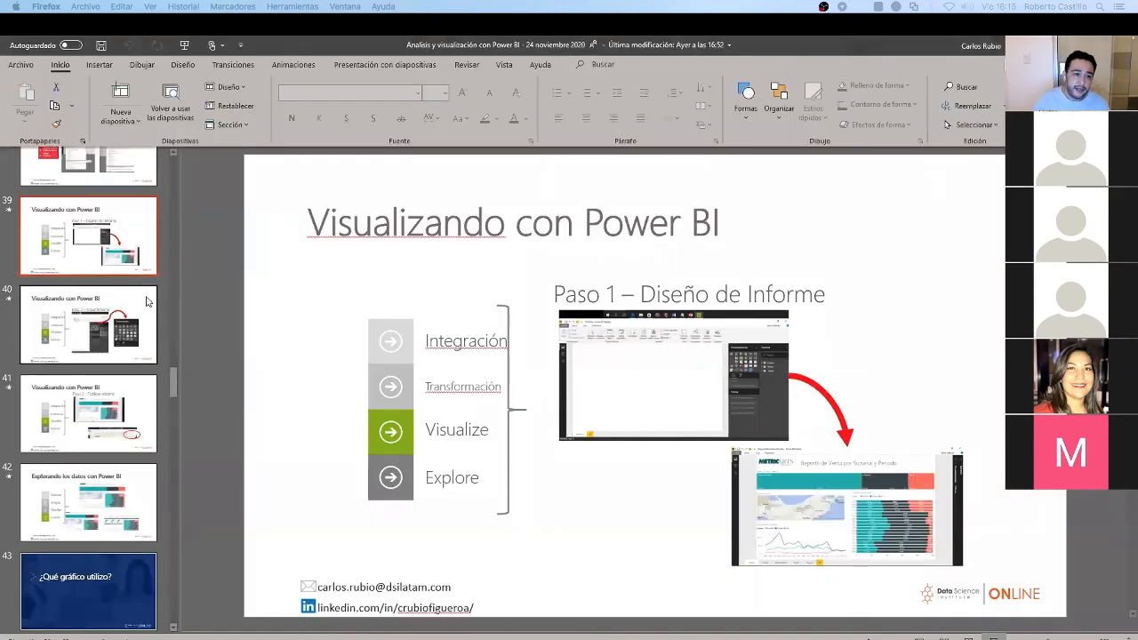
scroll(134, 267, "up", 8)
scroll(134, 267, "up", 2)
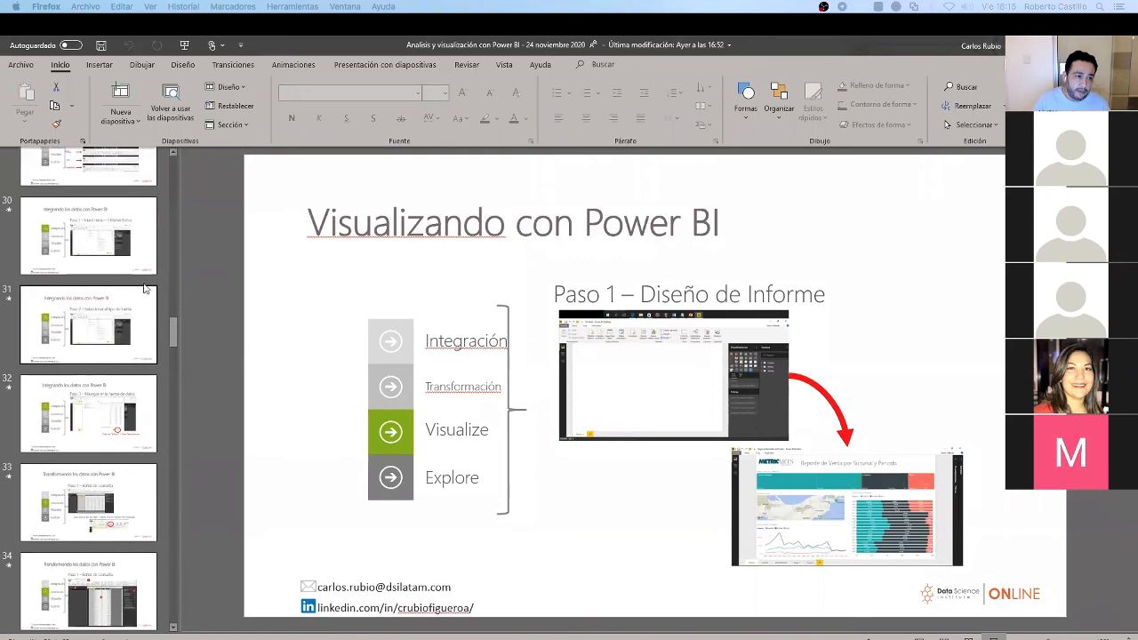
left_click(104, 66)
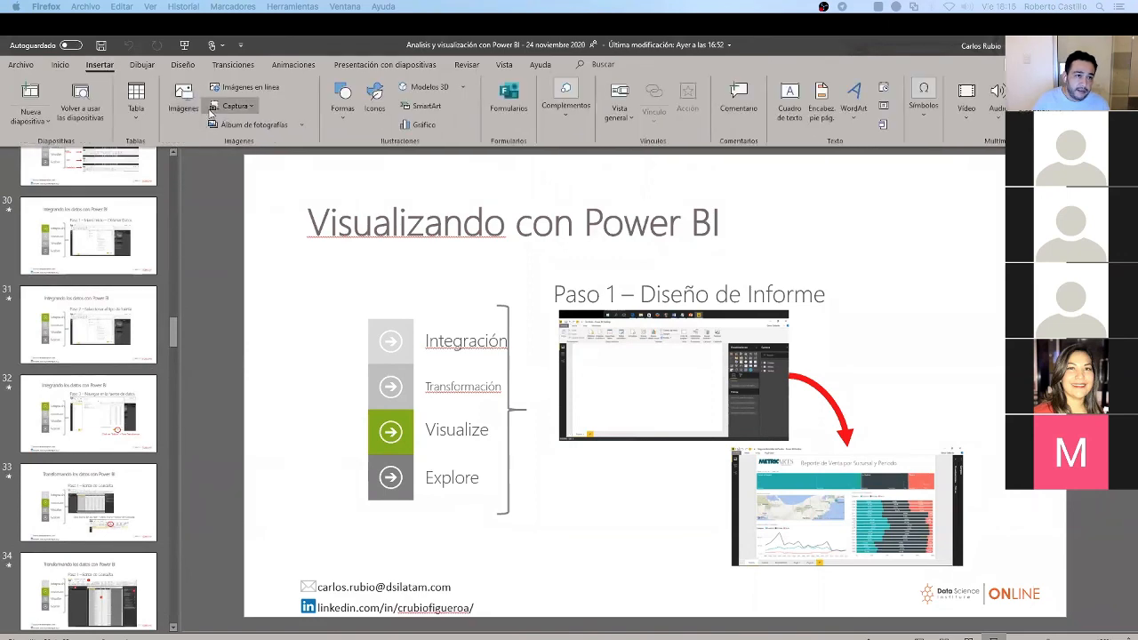
scroll(89, 391, "down", 6)
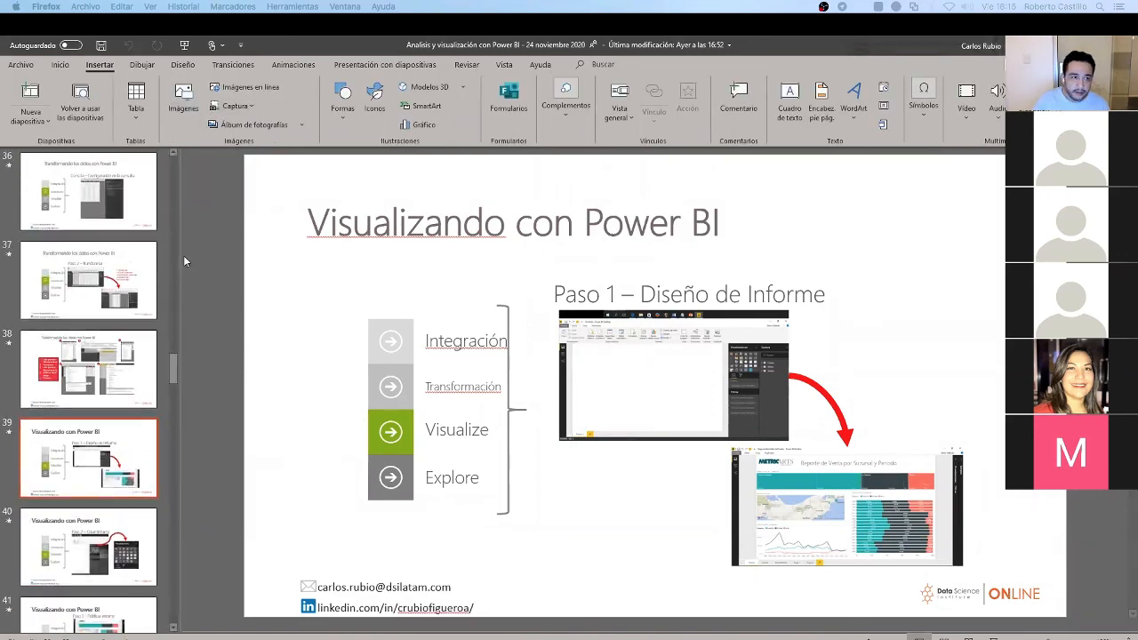
left_click(105, 242)
scroll(124, 258, "up", 20)
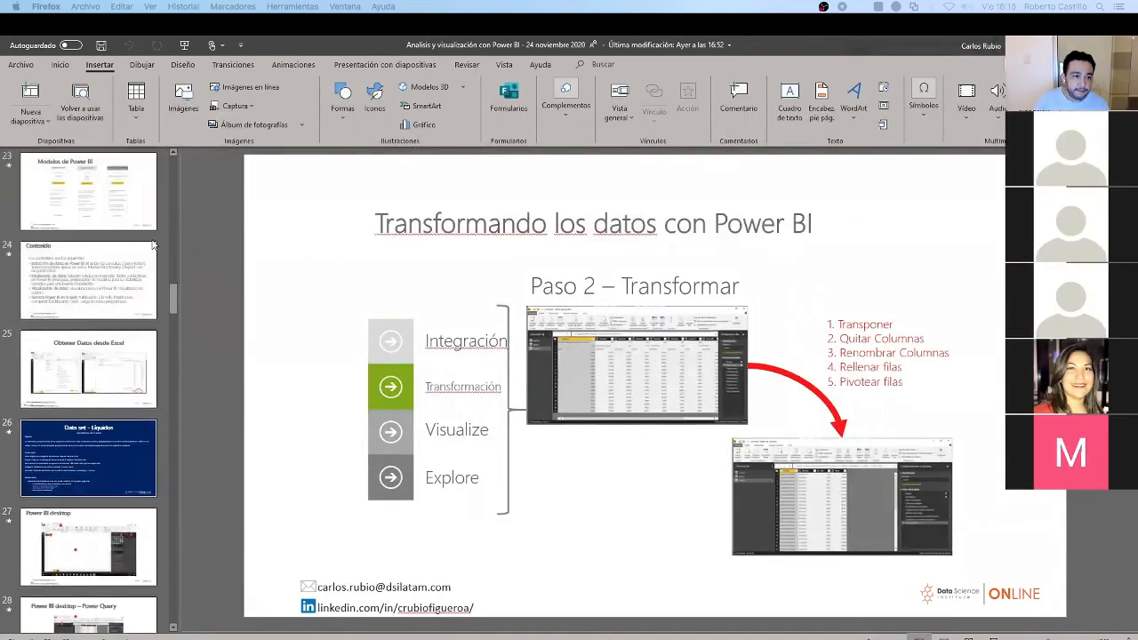